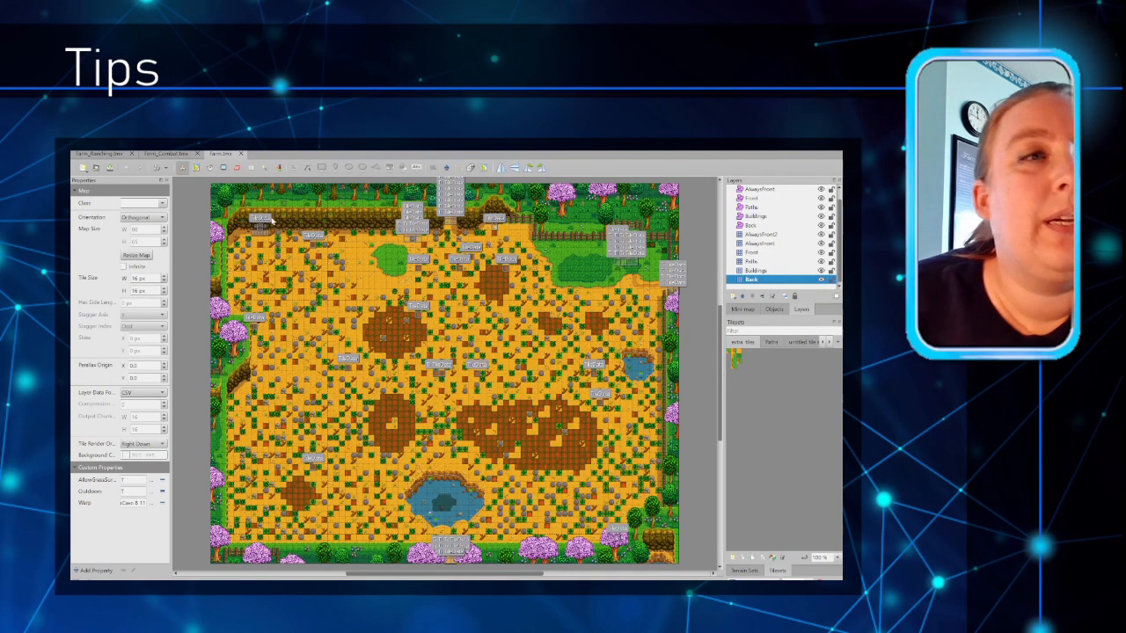
Step: Examine the width and height of the Farm_Ranching map in its resize settings, leaving the size unchanged
{"action": "left_click", "coordinate": [101, 154]}
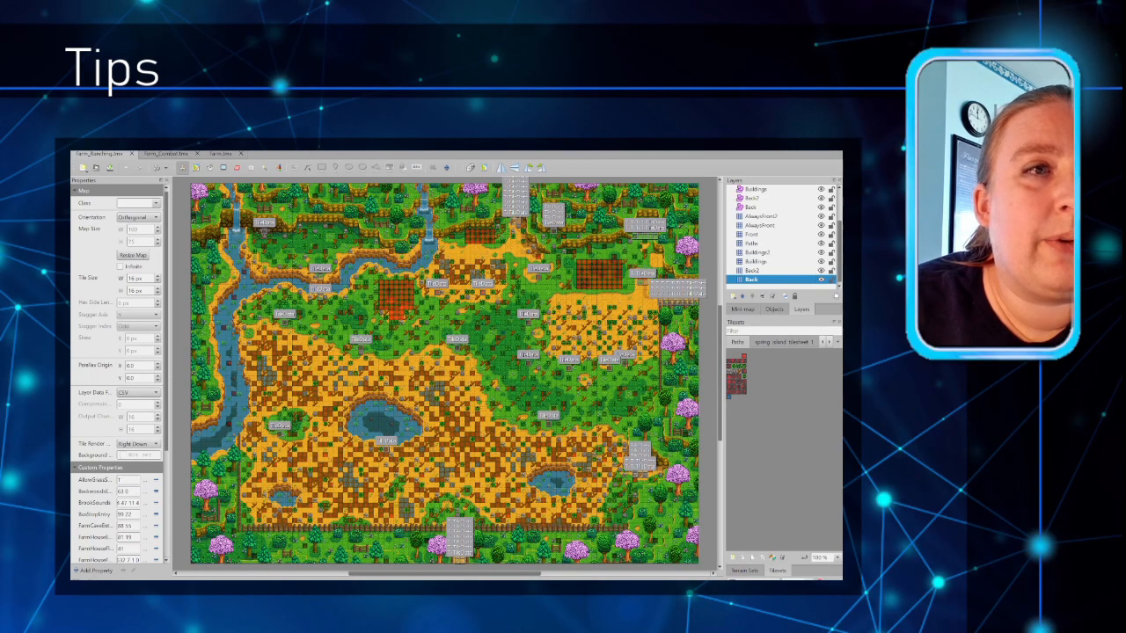
{"action": "key", "text": "alt+m"}
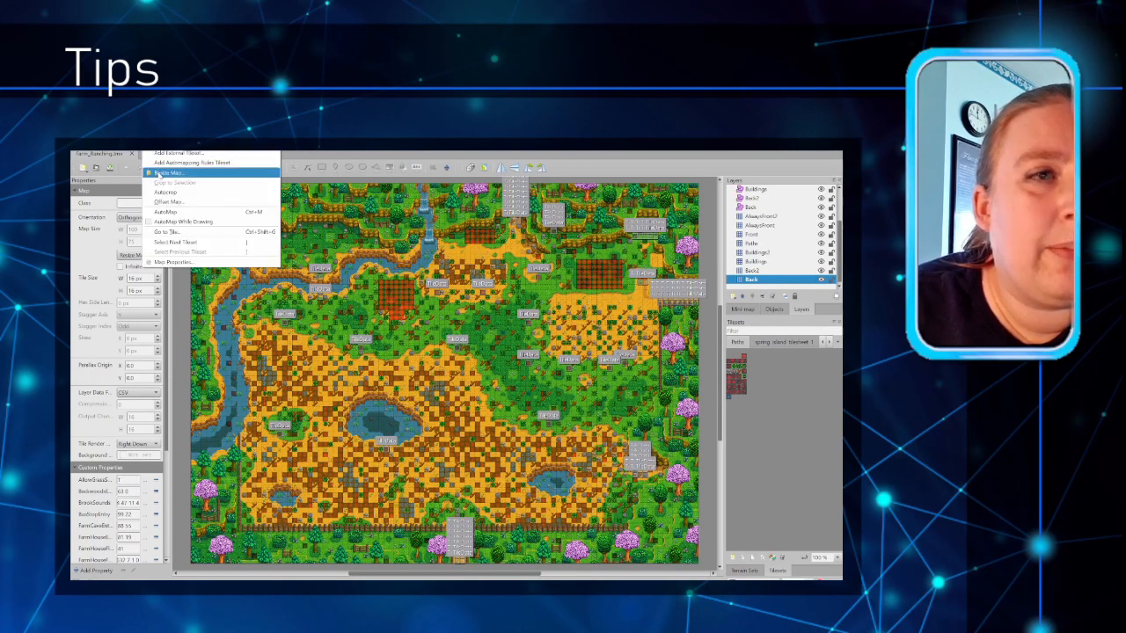
{"action": "left_click", "coordinate": [159, 173]}
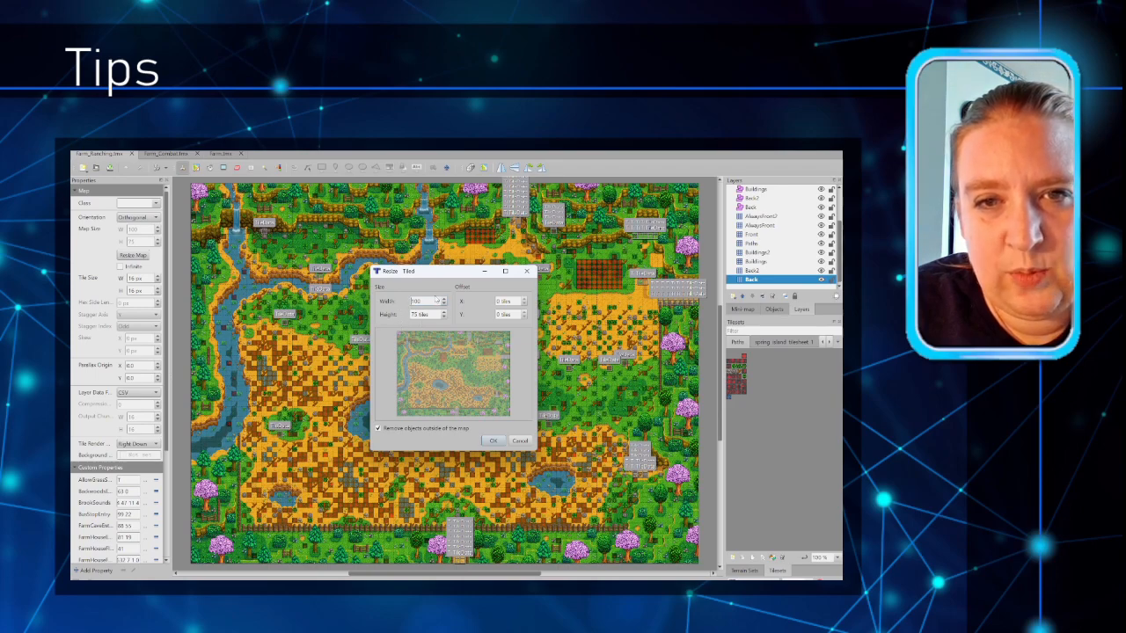
{"action": "left_click", "coordinate": [519, 440]}
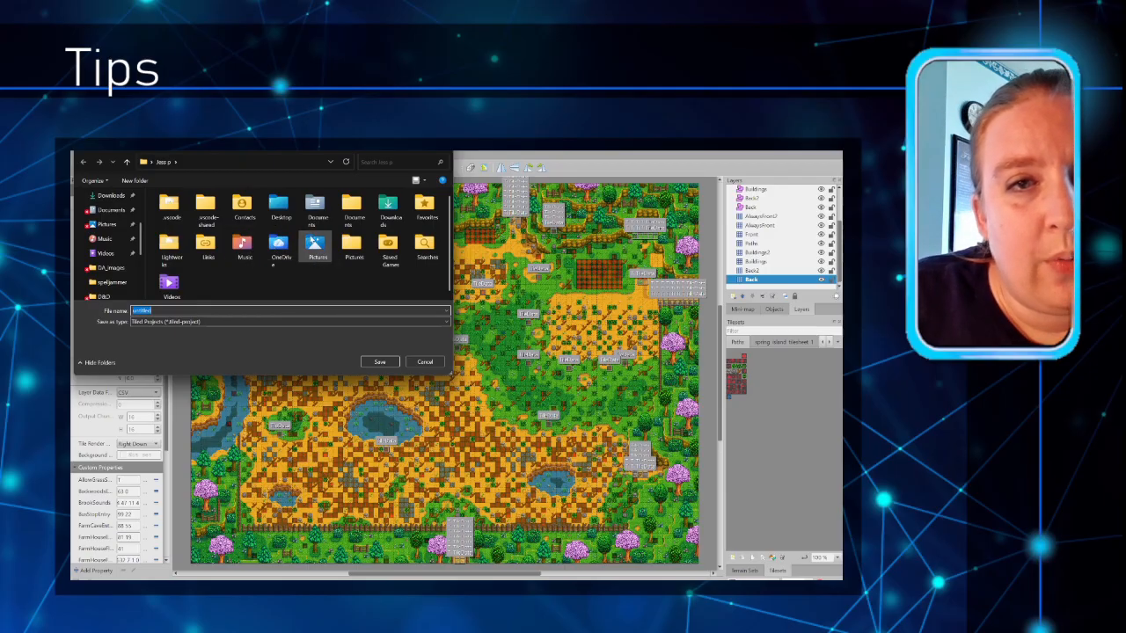
Step: Browse to the Mod Projects folder inside Pictures as the save location for the new Tiled project
{"action": "left_click", "coordinate": [113, 225]}
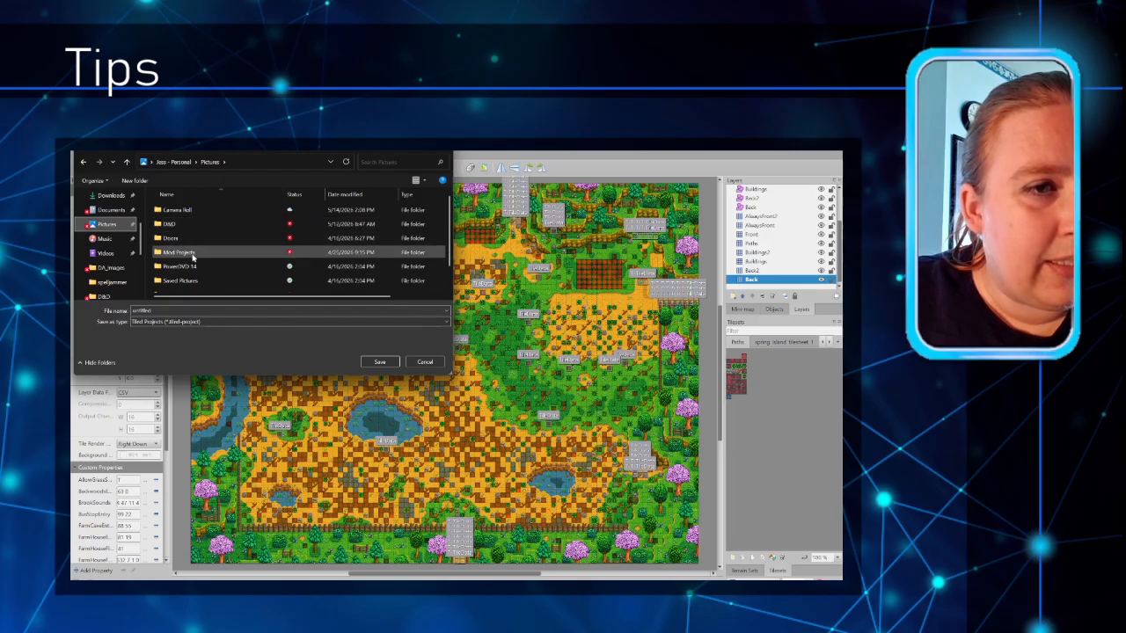
{"action": "double_click", "coordinate": [195, 253]}
{"action": "scroll", "coordinate": [201, 238], "scroll_direction": "down", "scroll_amount": 1}
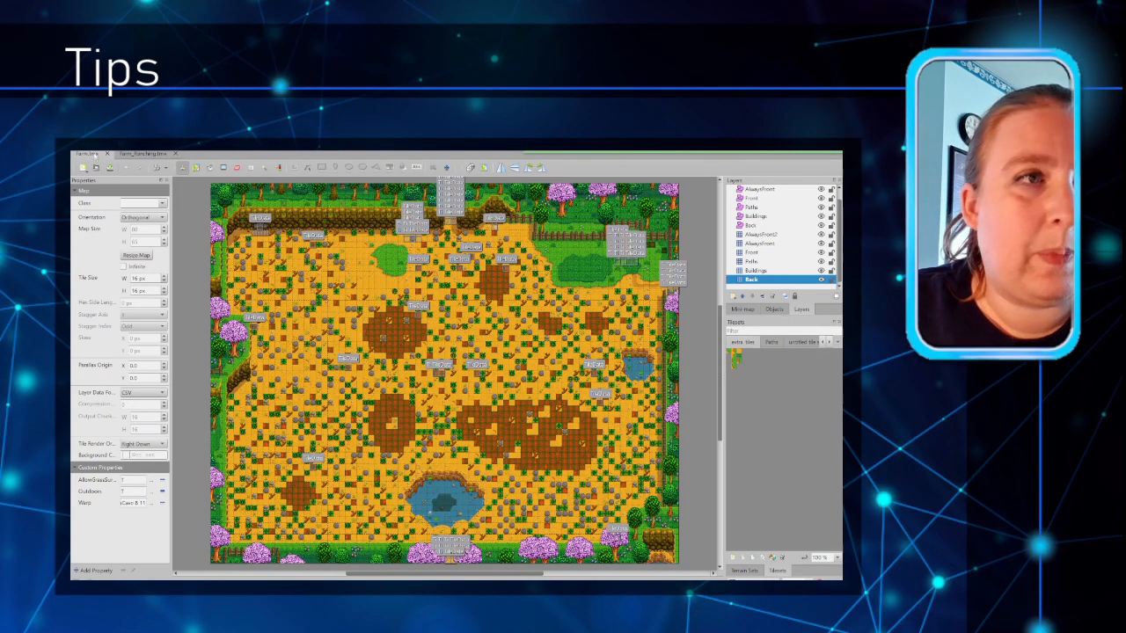
{"action": "left_click", "coordinate": [80, 150]}
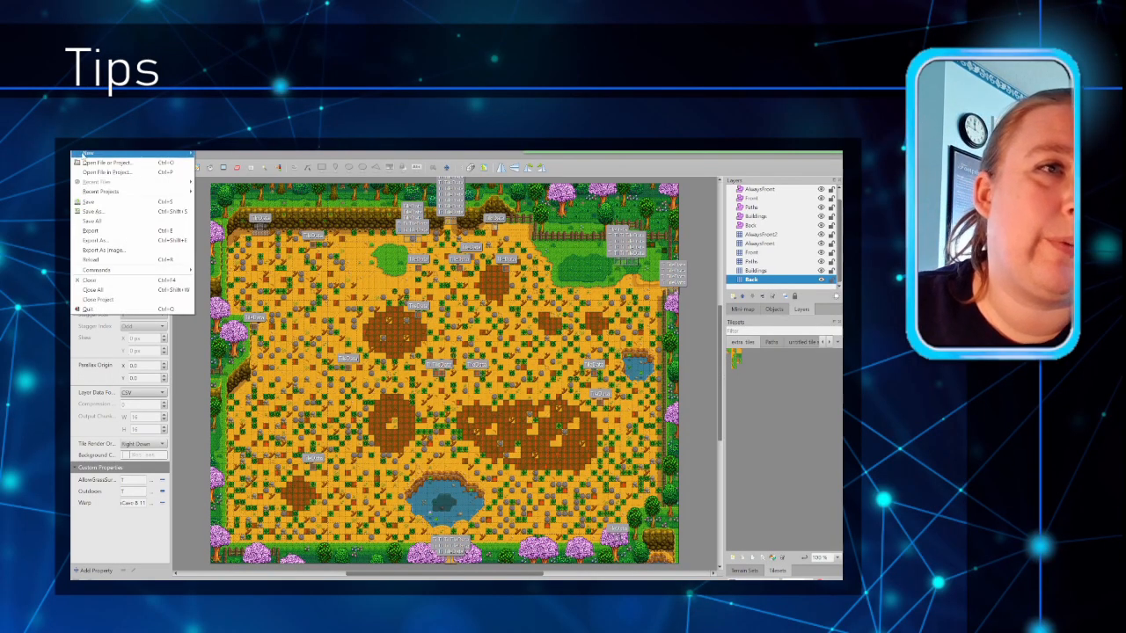
{"action": "mouse_move", "coordinate": [84, 155]}
{"action": "left_click", "coordinate": [217, 164]}
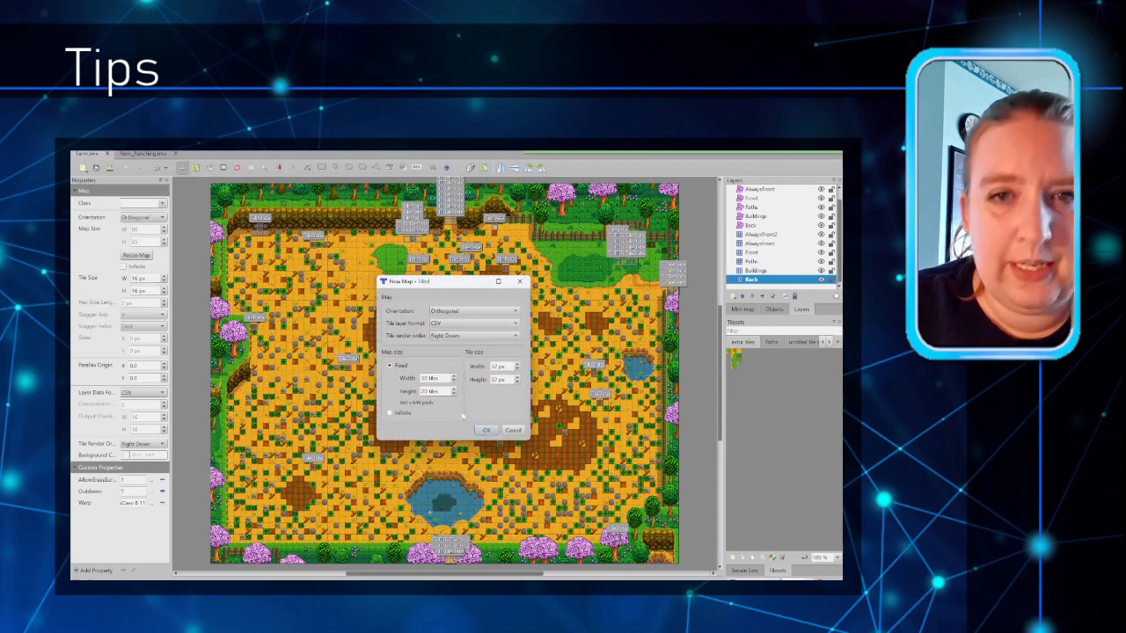
{"action": "left_click", "coordinate": [456, 312]}
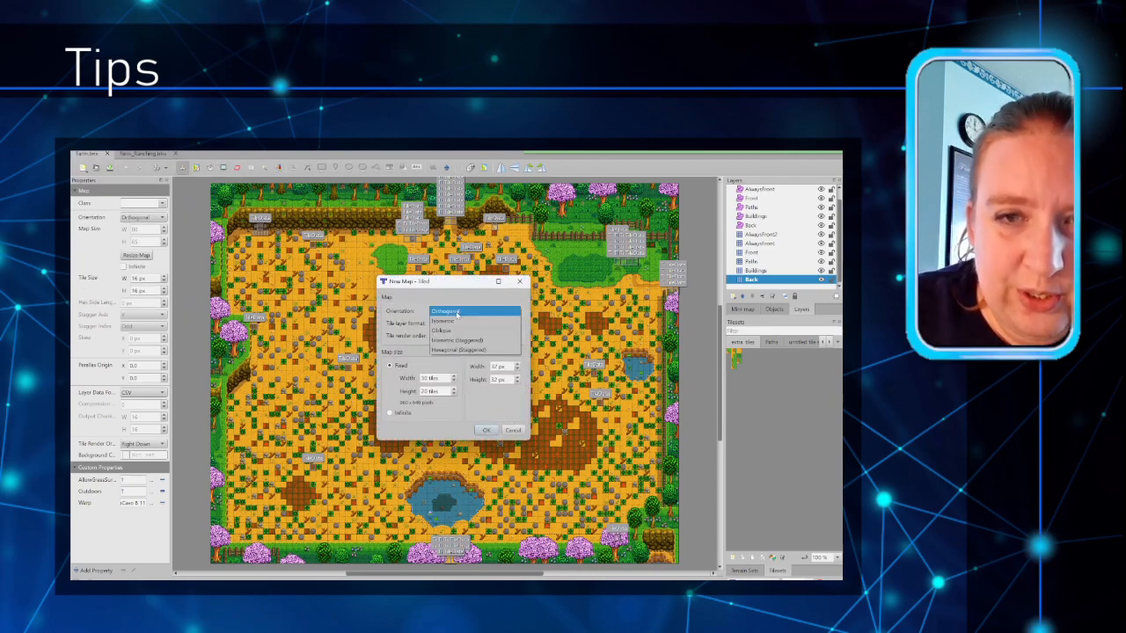
{"action": "left_click", "coordinate": [457, 312]}
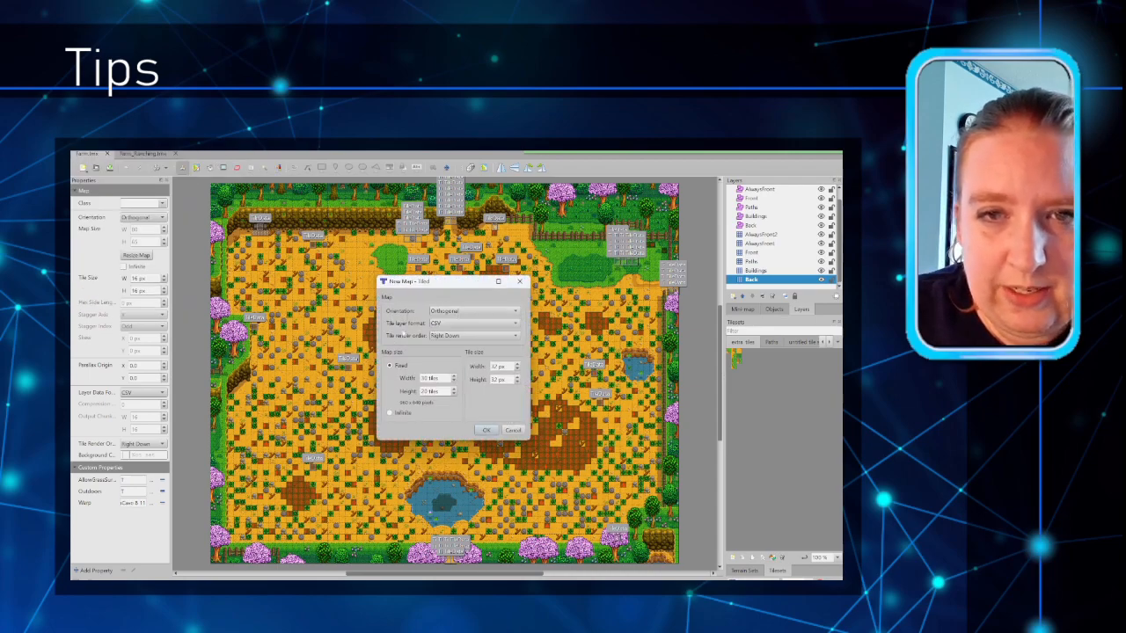
{"action": "left_click", "coordinate": [447, 323]}
{"action": "left_click", "coordinate": [447, 324]}
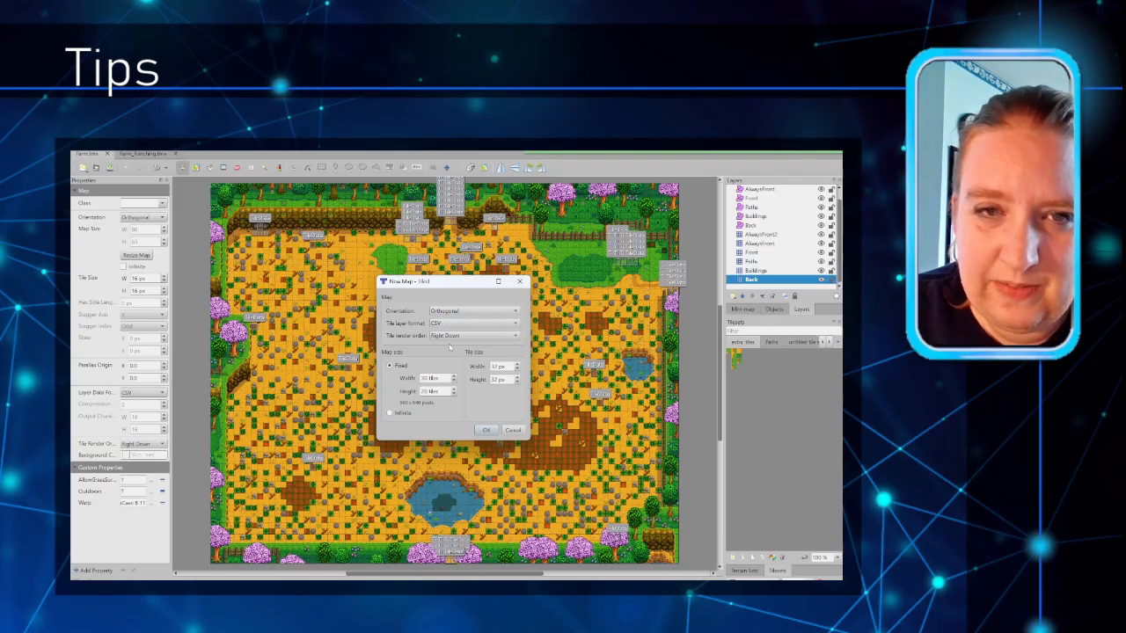
{"action": "left_click", "coordinate": [452, 336]}
{"action": "left_click", "coordinate": [448, 336]}
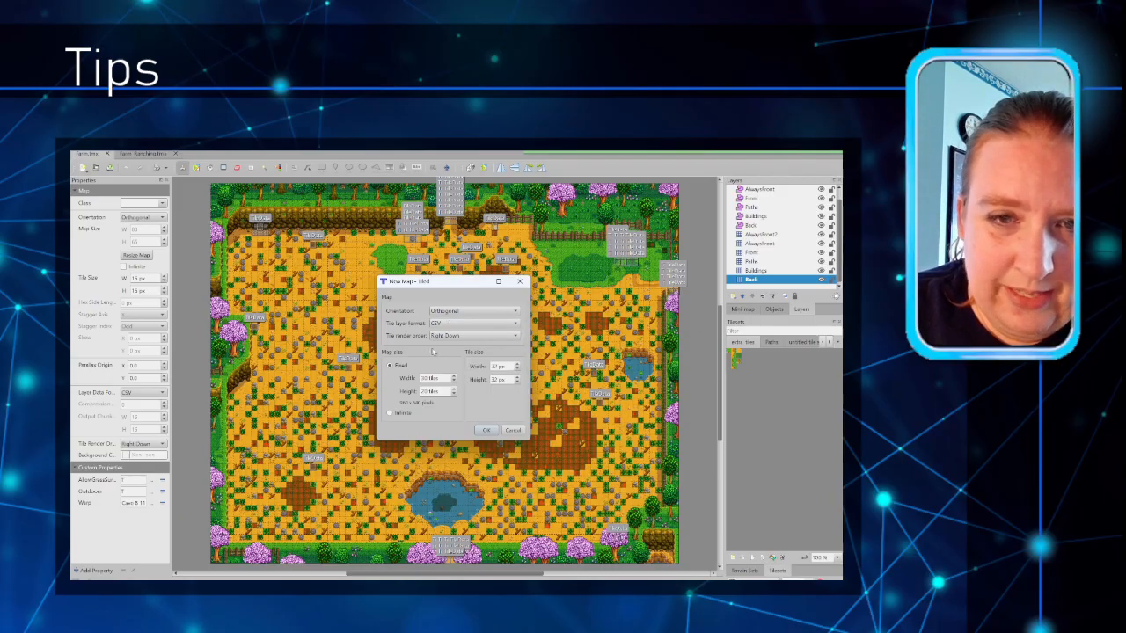
{"action": "double_click", "coordinate": [426, 378]}
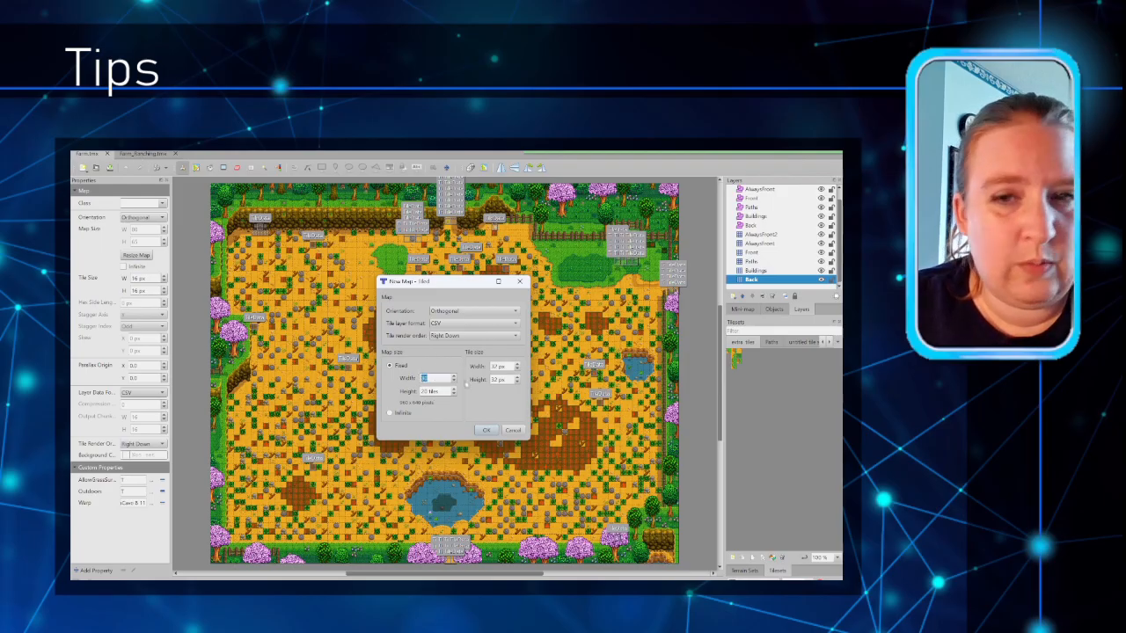
{"action": "left_click", "coordinate": [513, 429]}
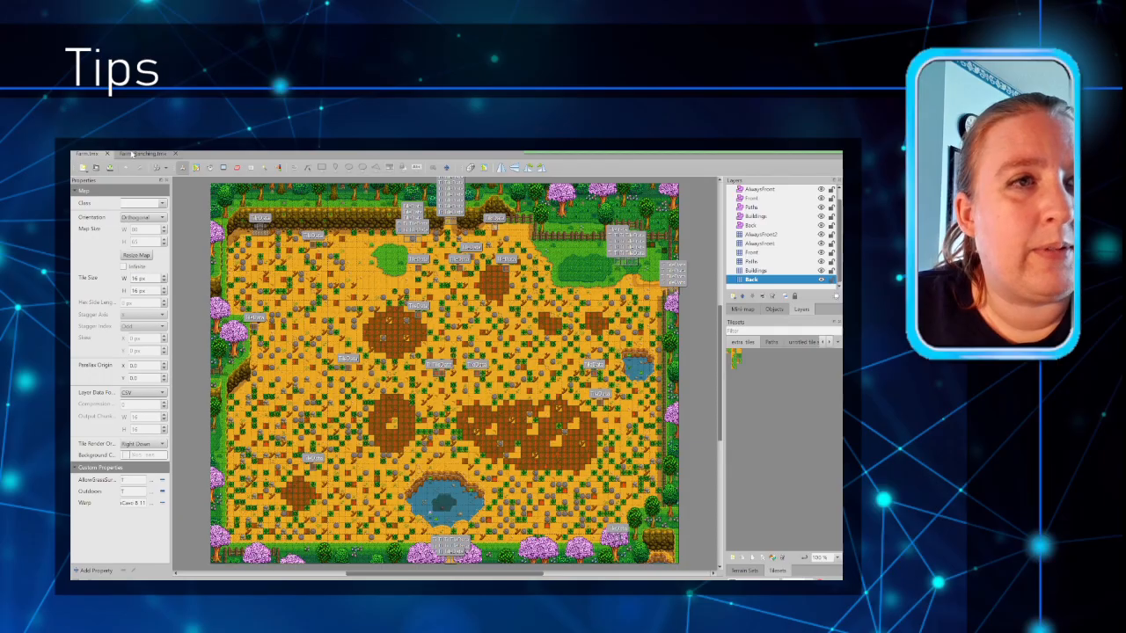
Step: Check the Farm_Ranching map's dimensions in its resize settings as a reference for the new map
{"action": "left_click", "coordinate": [132, 154]}
{"action": "left_click", "coordinate": [154, 151]}
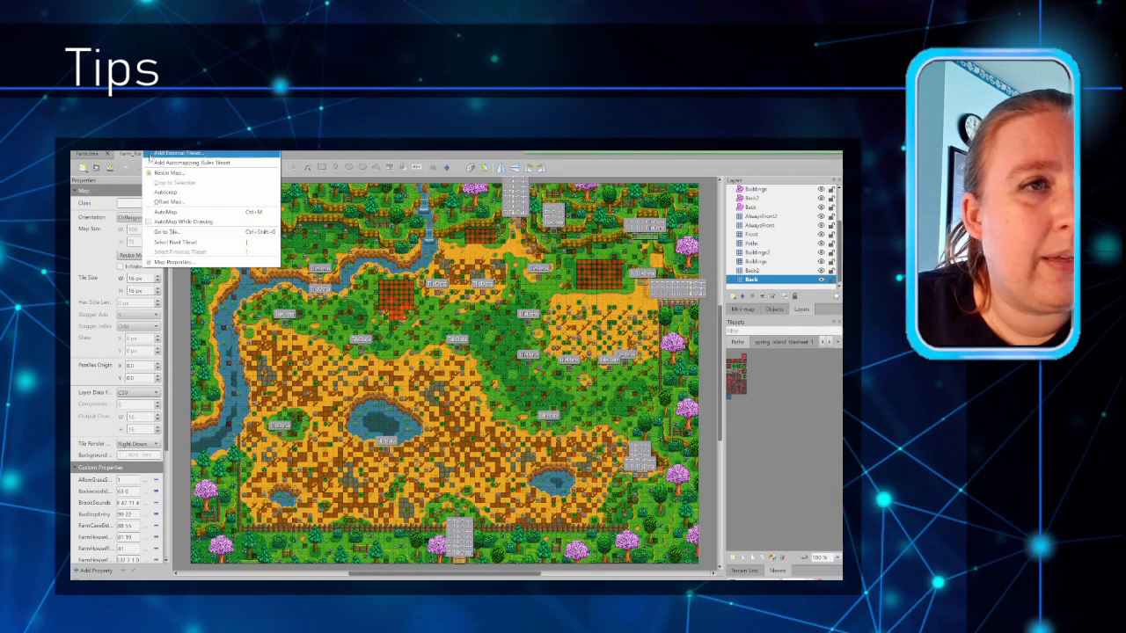
{"action": "left_click", "coordinate": [156, 176]}
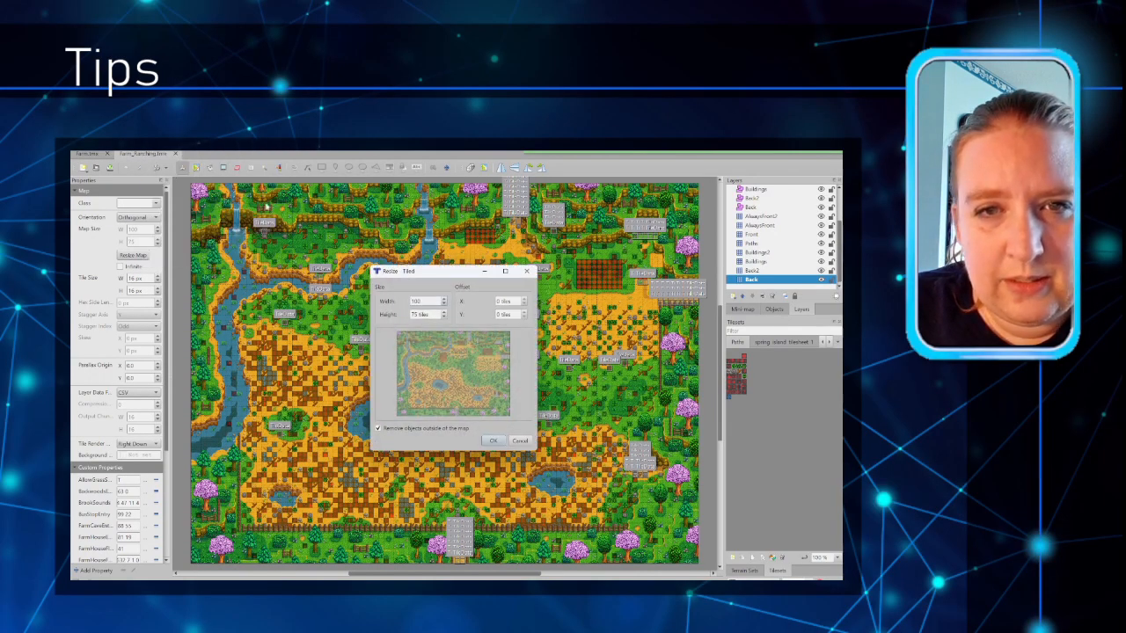
{"action": "left_click", "coordinate": [526, 271]}
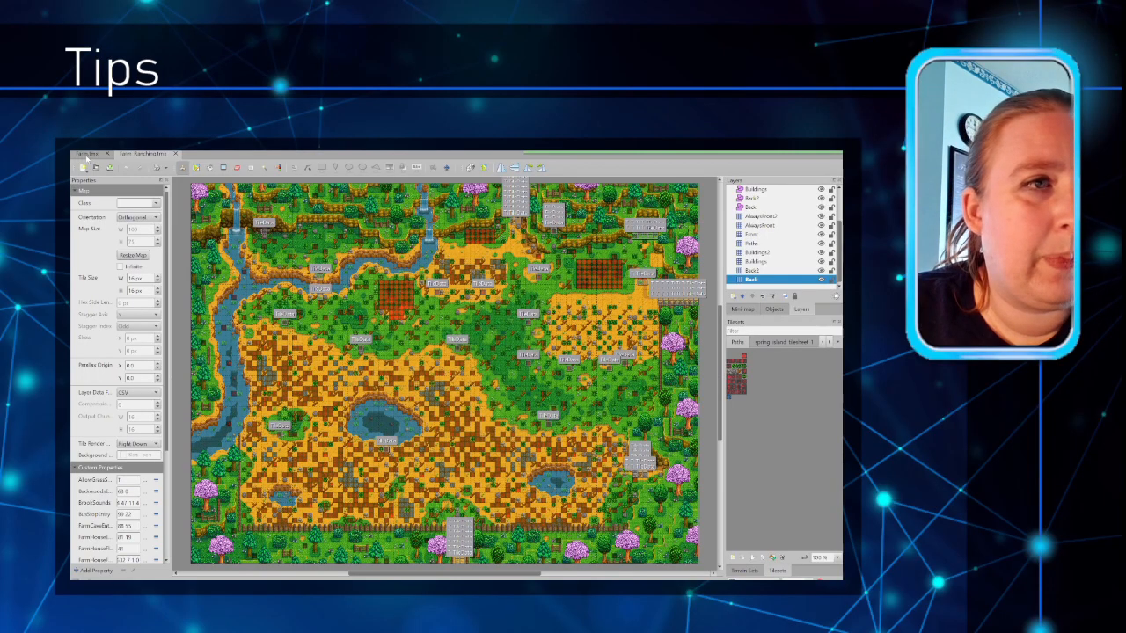
Step: Start a new map with a fixed size of 100 tiles wide by 75 tiles high
{"action": "left_click", "coordinate": [86, 155]}
{"action": "mouse_move", "coordinate": [88, 154]}
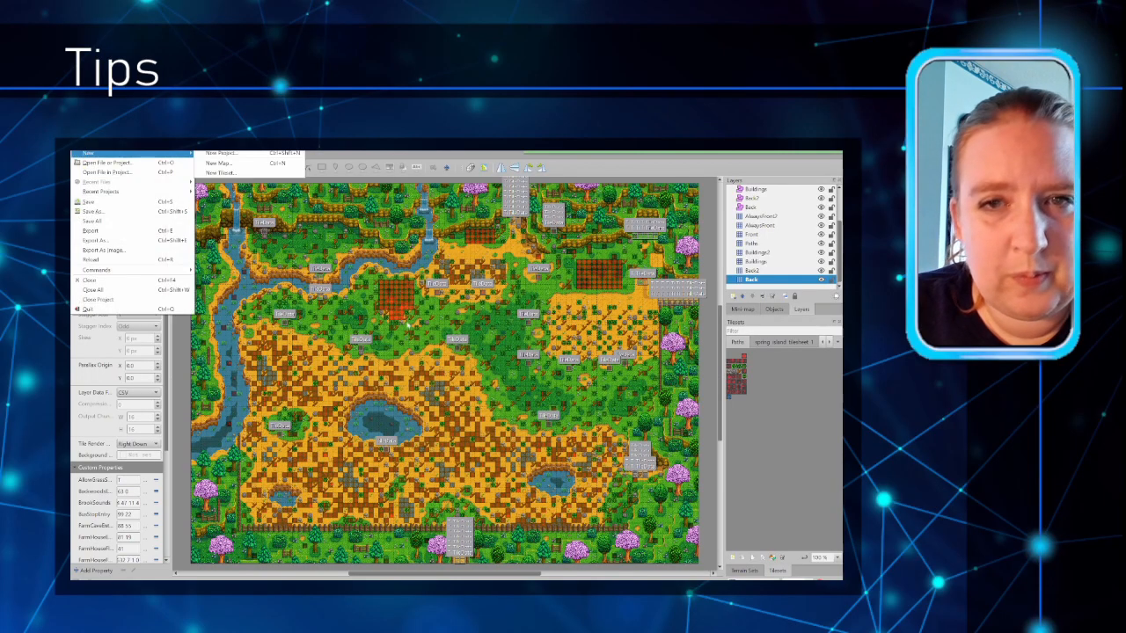
{"action": "left_click", "coordinate": [218, 163]}
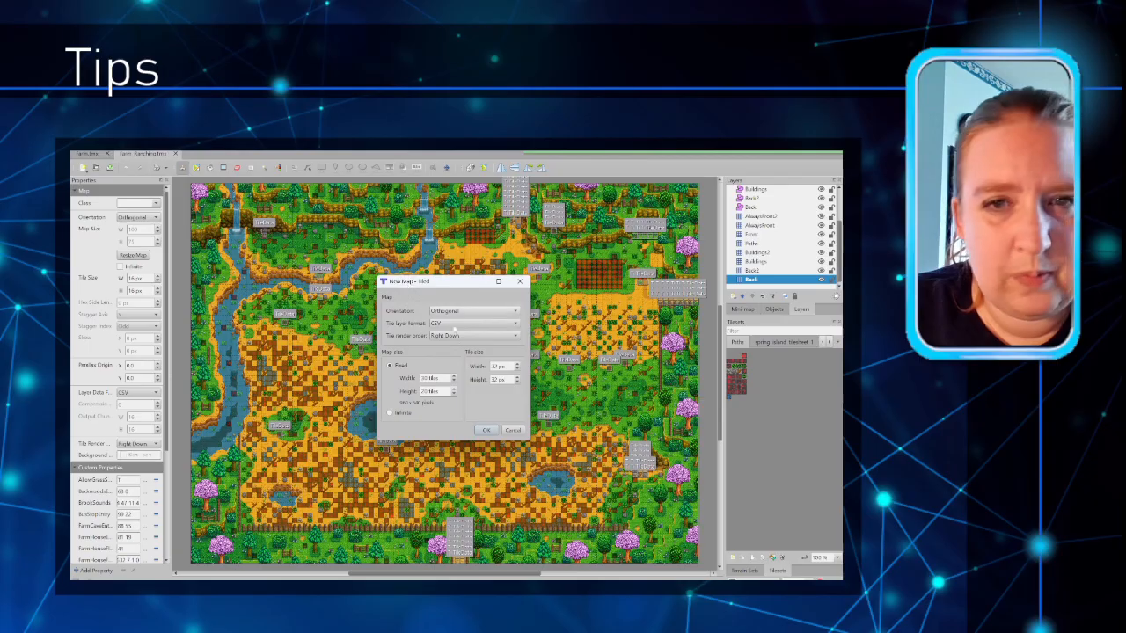
{"action": "left_click_drag", "start_coordinate": [442, 378], "coordinate": [390, 390]}
{"action": "type", "text": "100"}
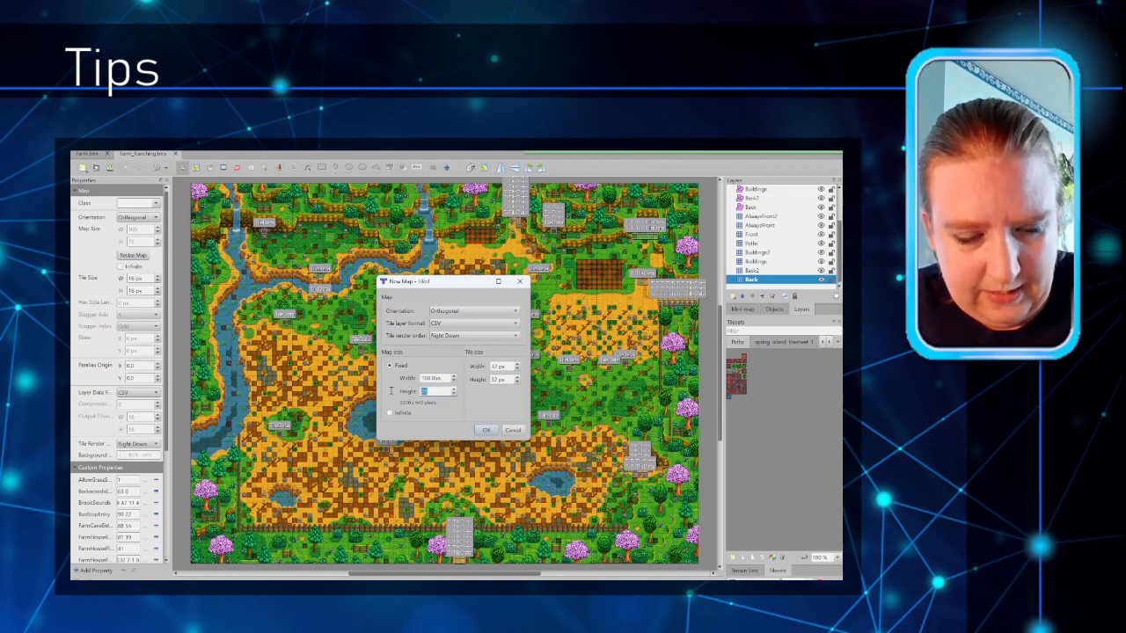
{"action": "type", "text": "75"}
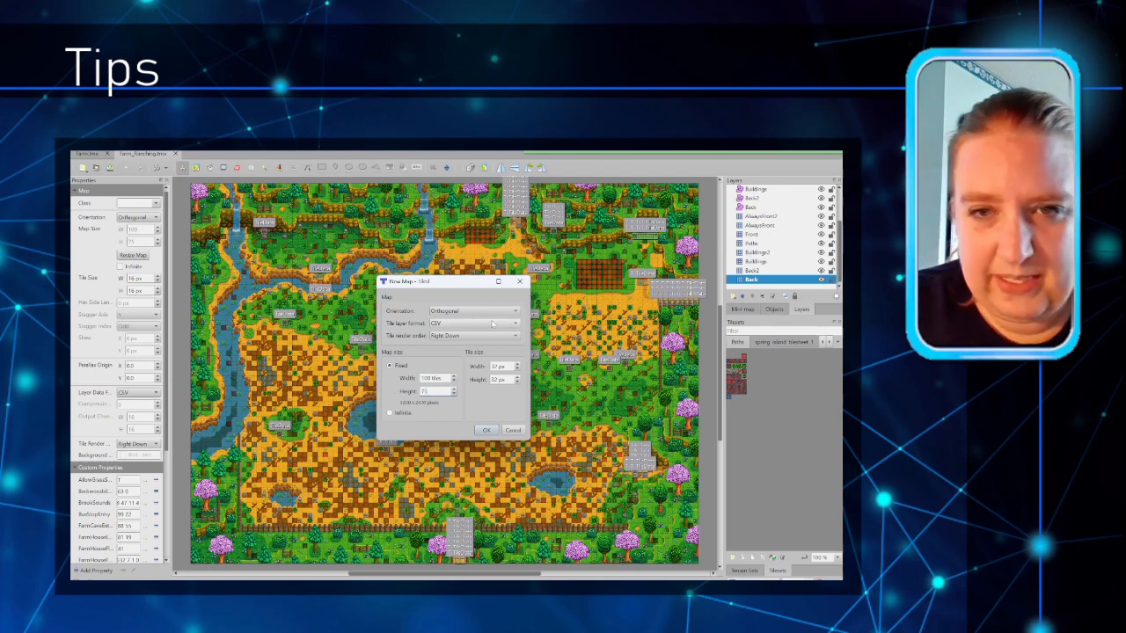
Step: Set the new map's tile size to 16 by 16 px and create the map
{"action": "left_click_drag", "start_coordinate": [508, 367], "coordinate": [491, 366]}
{"action": "type", "text": "16"}
{"action": "key", "text": "Tab"}
{"action": "type", "text": "16"}
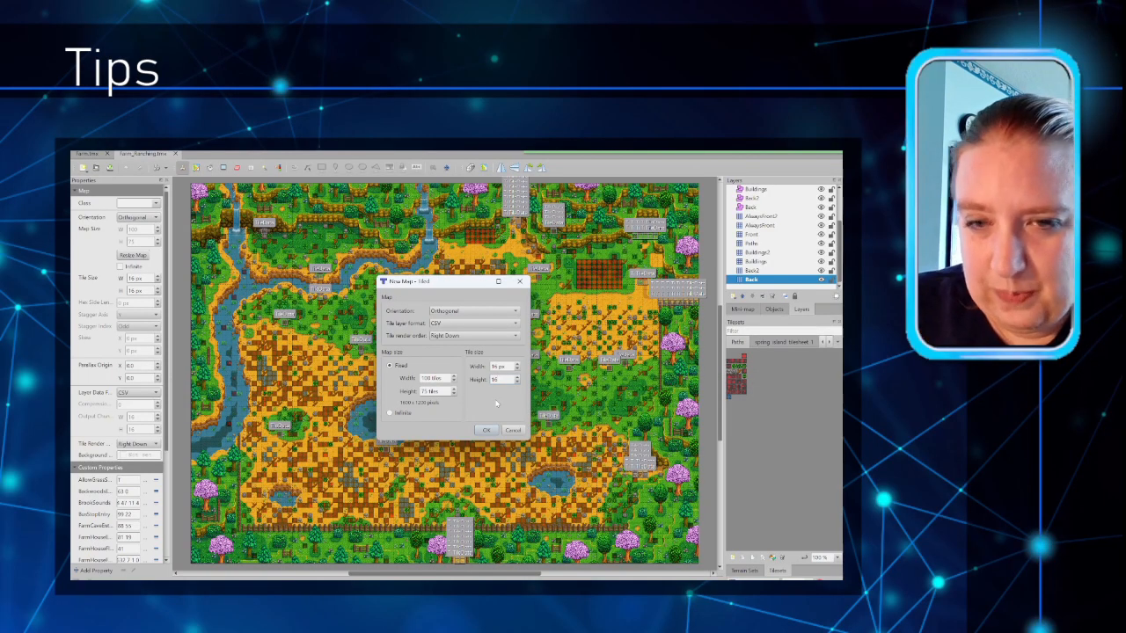
{"action": "left_click", "coordinate": [485, 430]}
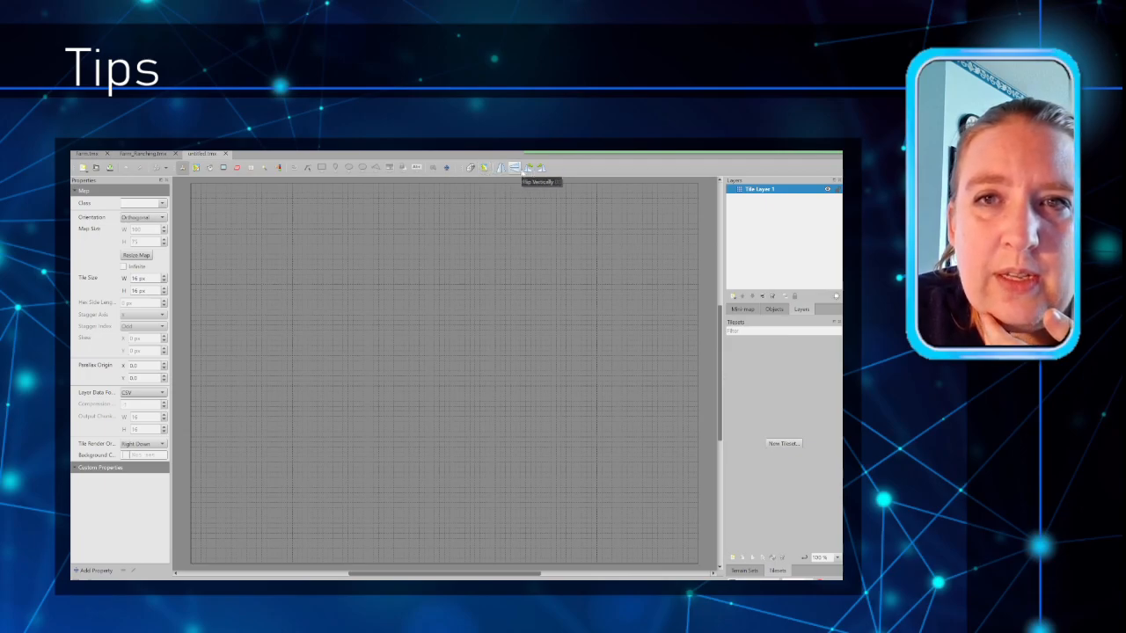
{"action": "left_click", "coordinate": [447, 169]}
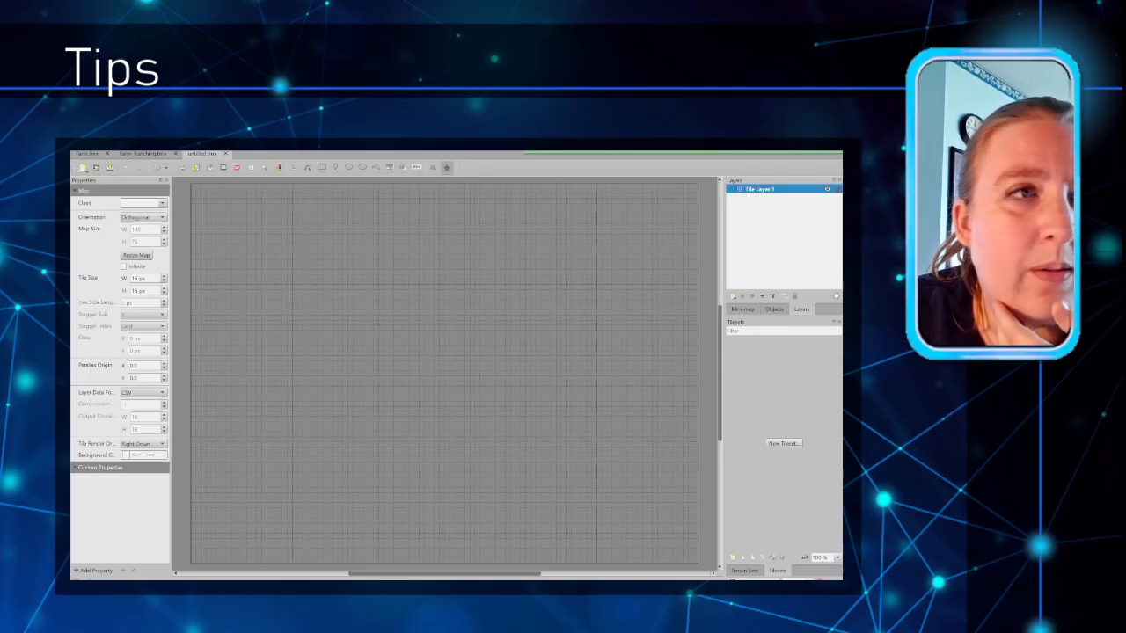
{"action": "left_click", "coordinate": [79, 146]}
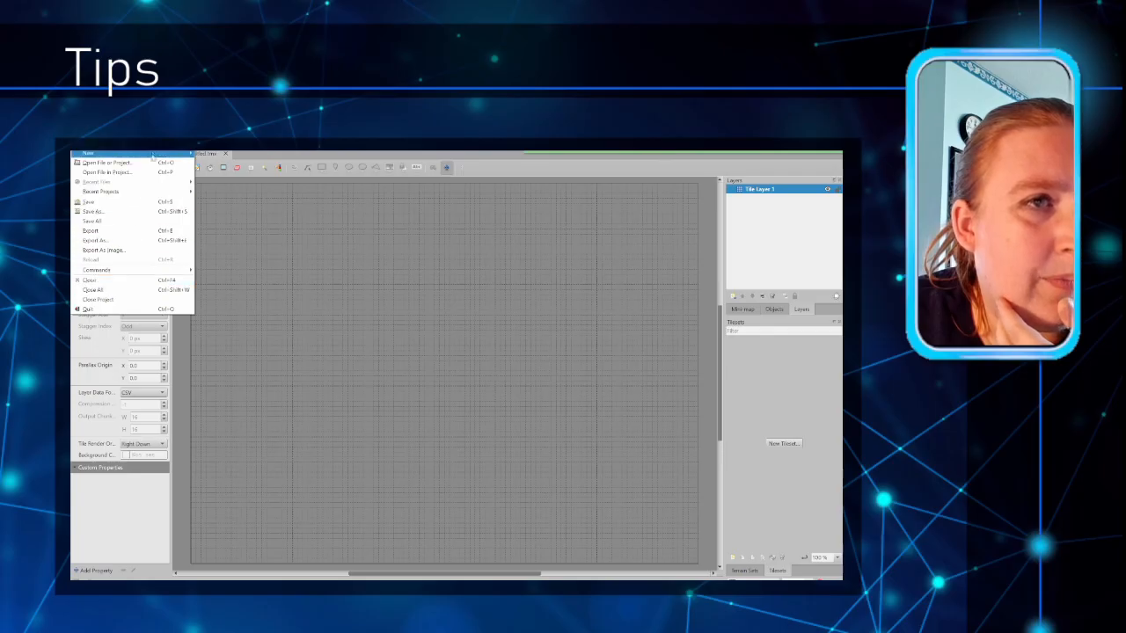
{"action": "mouse_move", "coordinate": [152, 146]}
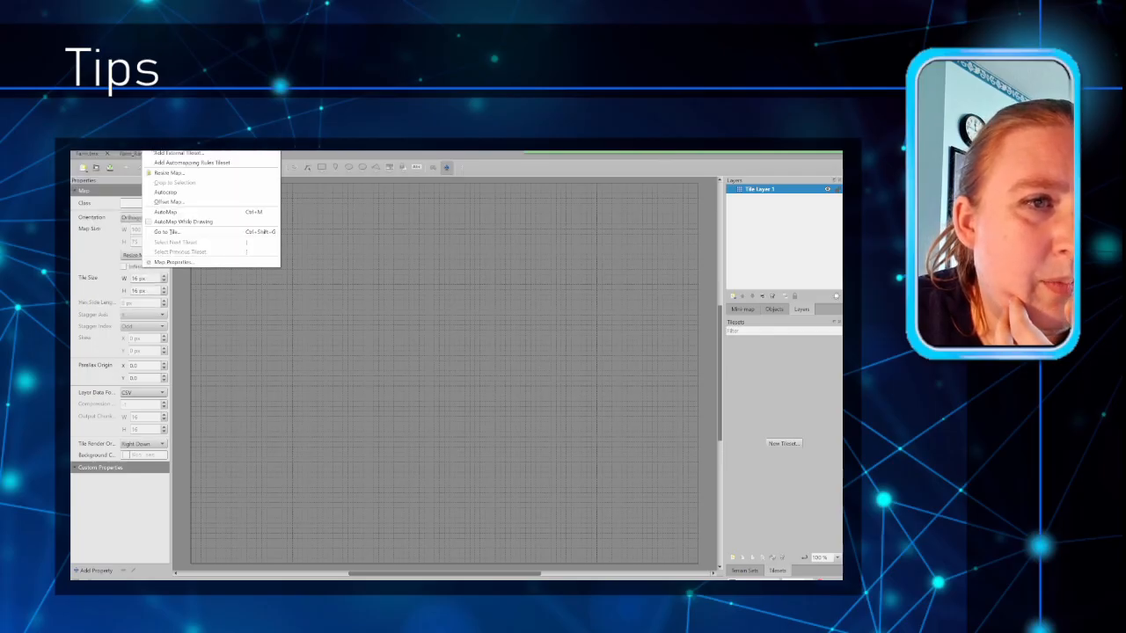
{"action": "mouse_move", "coordinate": [193, 146]}
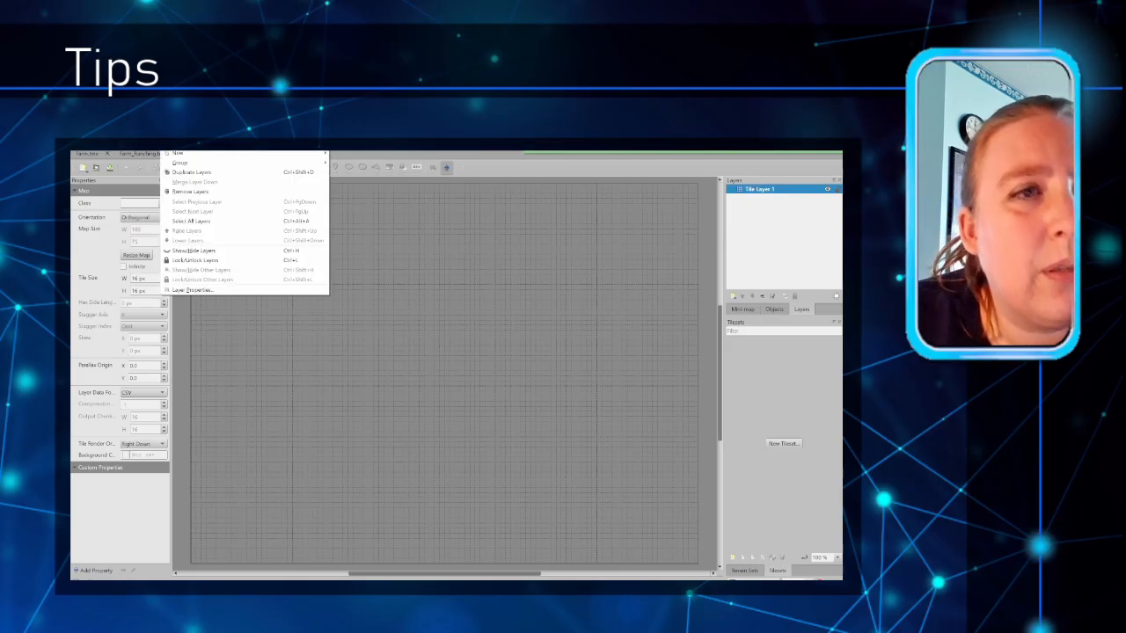
{"action": "left_click", "coordinate": [400, 166]}
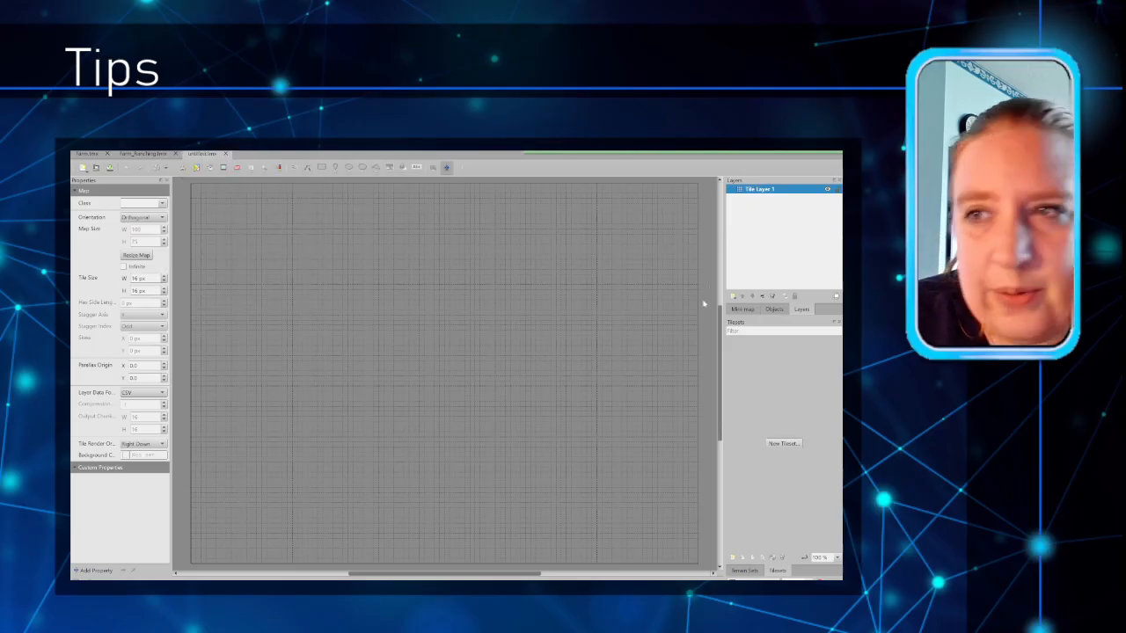
Step: Rename the new map's Tile Layer 1 as Back
{"action": "left_click", "coordinate": [750, 190]}
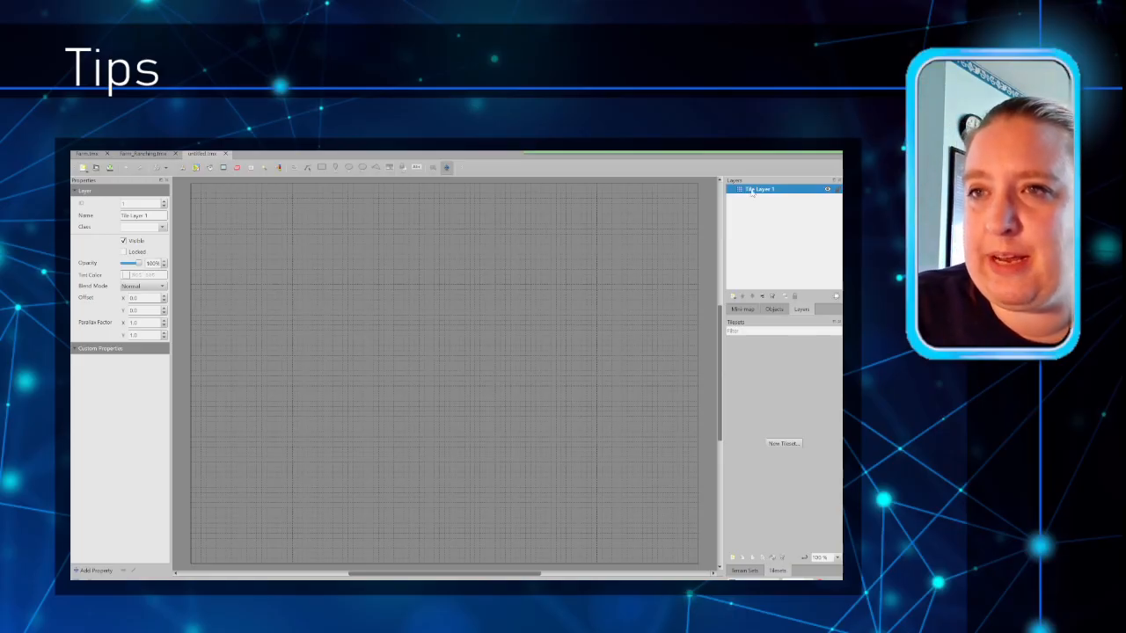
{"action": "double_click", "coordinate": [752, 190]}
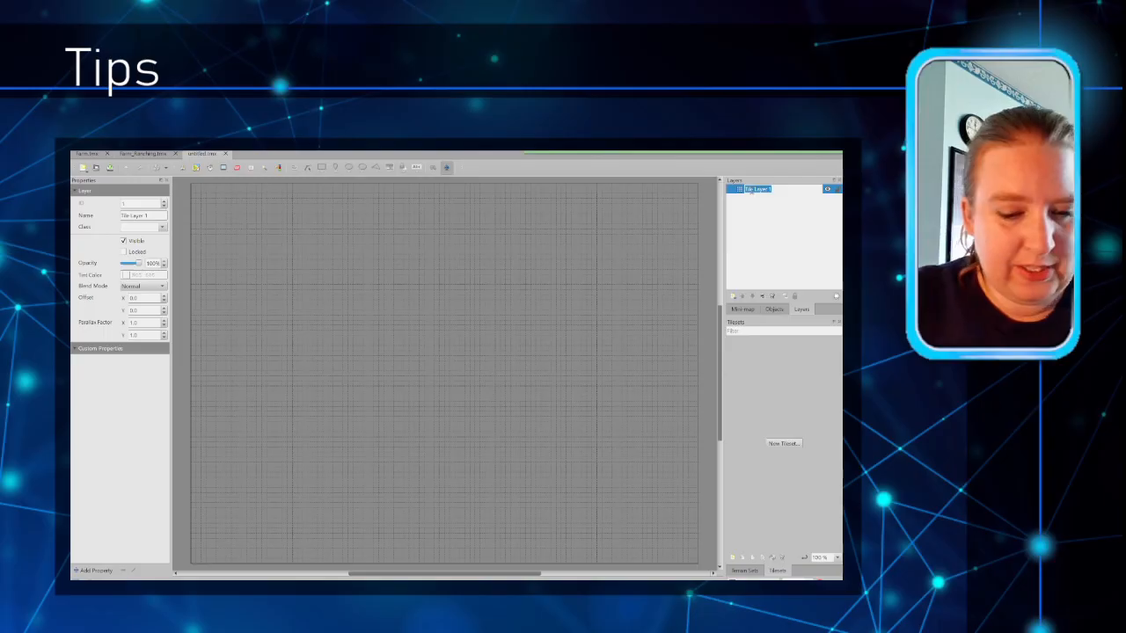
{"action": "type", "text": "Ba"}
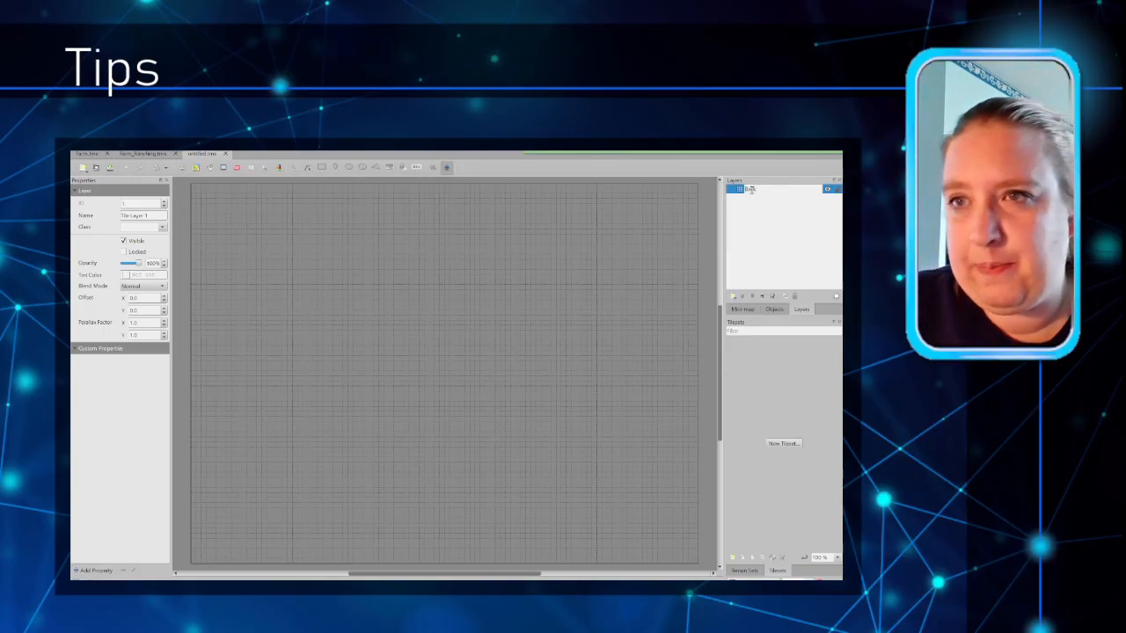
{"action": "type", "text": "ck"}
Step: Add three tile layers above Back, named Building, Paths and Front in ascending order
{"action": "left_click", "coordinate": [734, 297]}
{"action": "left_click", "coordinate": [748, 307]}
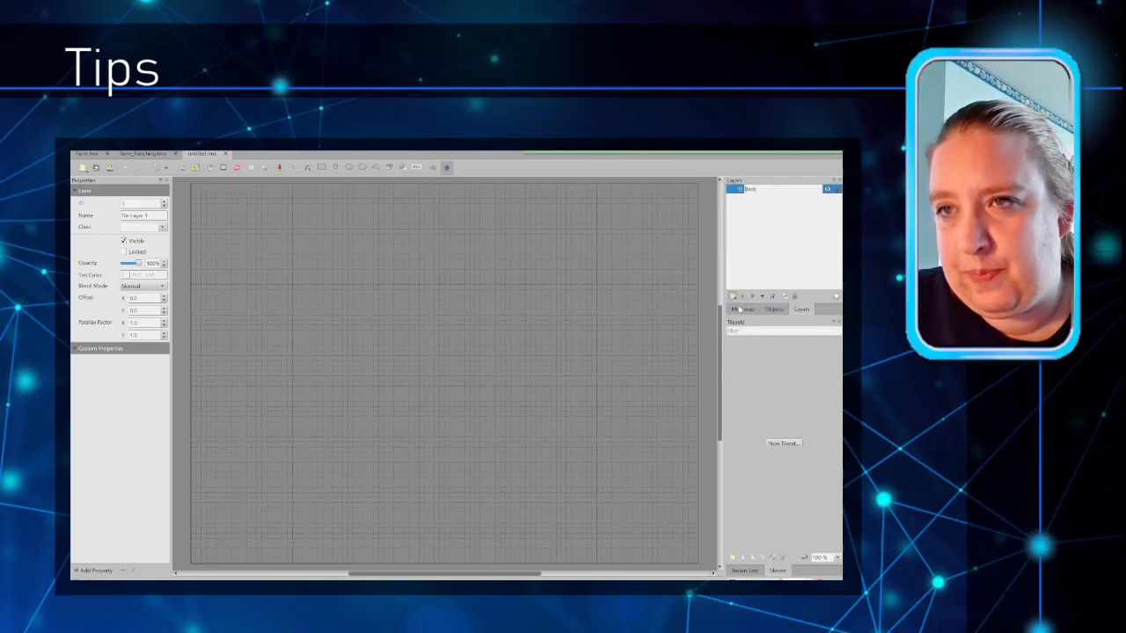
{"action": "type", "text": "Fuilding"}
{"action": "left_click", "coordinate": [731, 297]}
{"action": "left_click", "coordinate": [747, 310]}
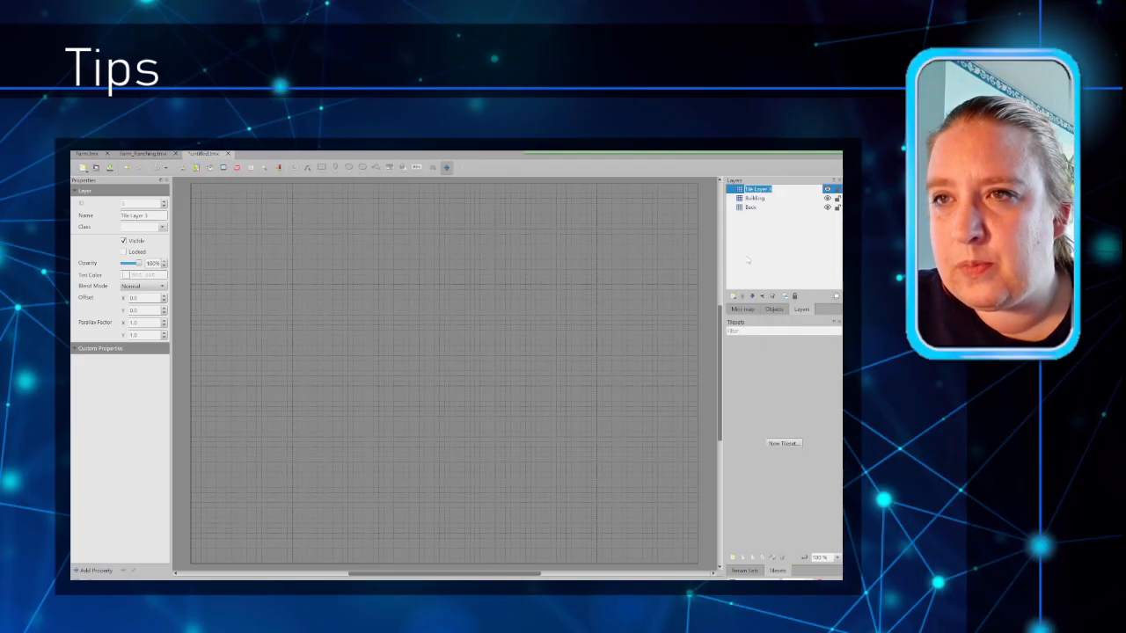
{"action": "type", "text": "Paths"}
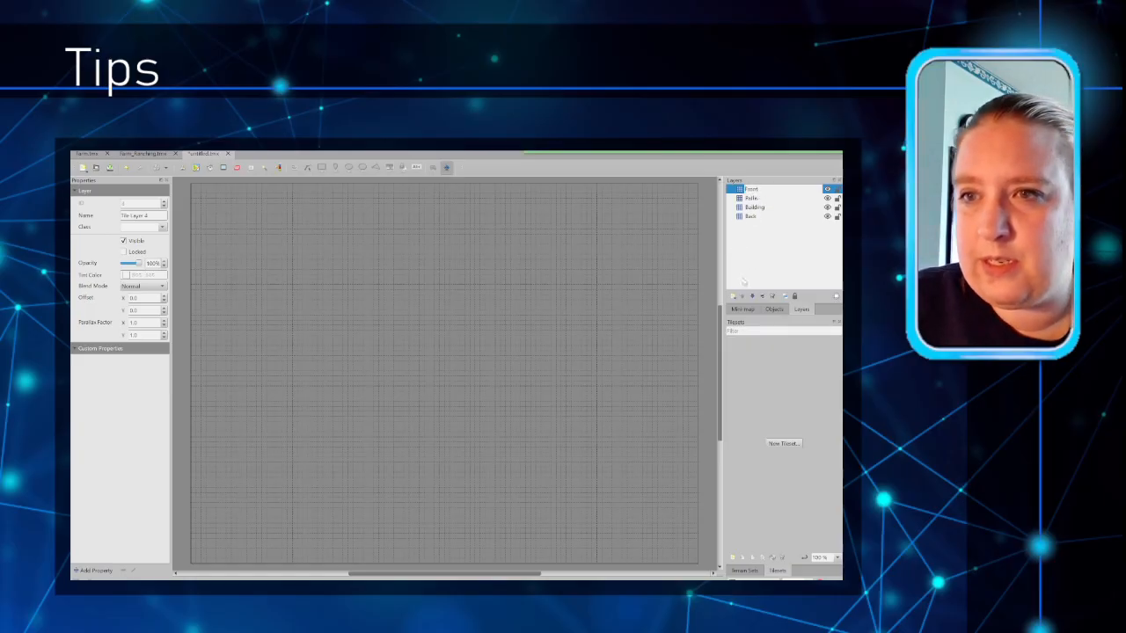
Step: Add a tile layer named Always Front at the top of the layer stack
{"action": "left_click", "coordinate": [731, 296]}
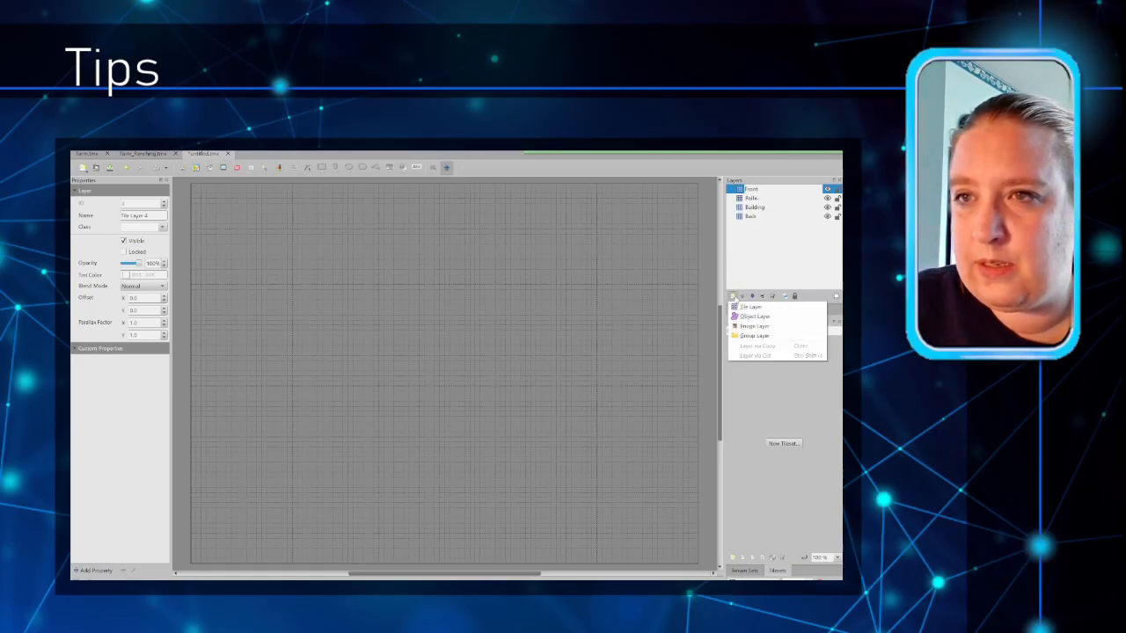
{"action": "left_click", "coordinate": [761, 307]}
{"action": "type", "text": "Always Front"}
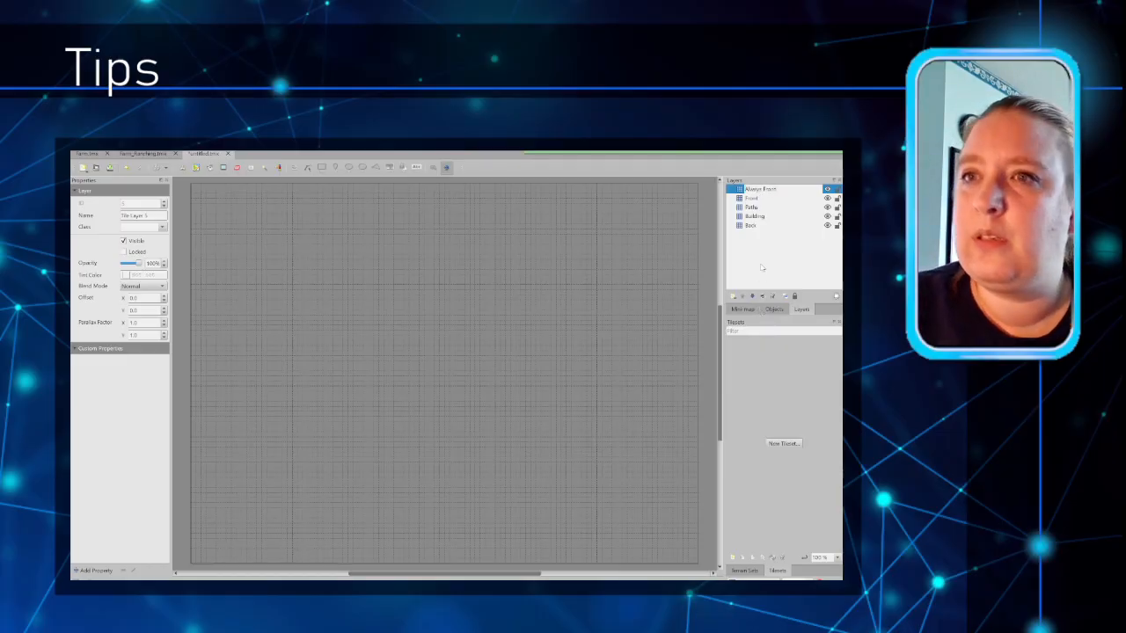
Step: Add an object layer, place it between the Building and Back tile layers, and name it Buildings
{"action": "left_click", "coordinate": [734, 297]}
{"action": "left_click", "coordinate": [749, 322]}
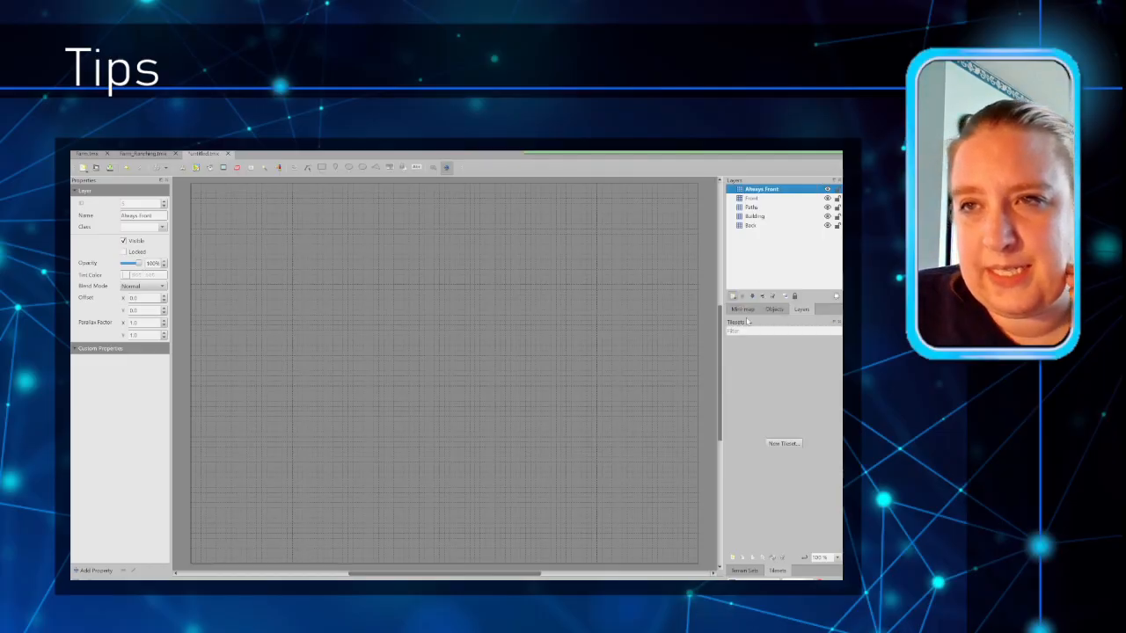
{"action": "left_click_drag", "start_coordinate": [738, 189], "coordinate": [746, 227]}
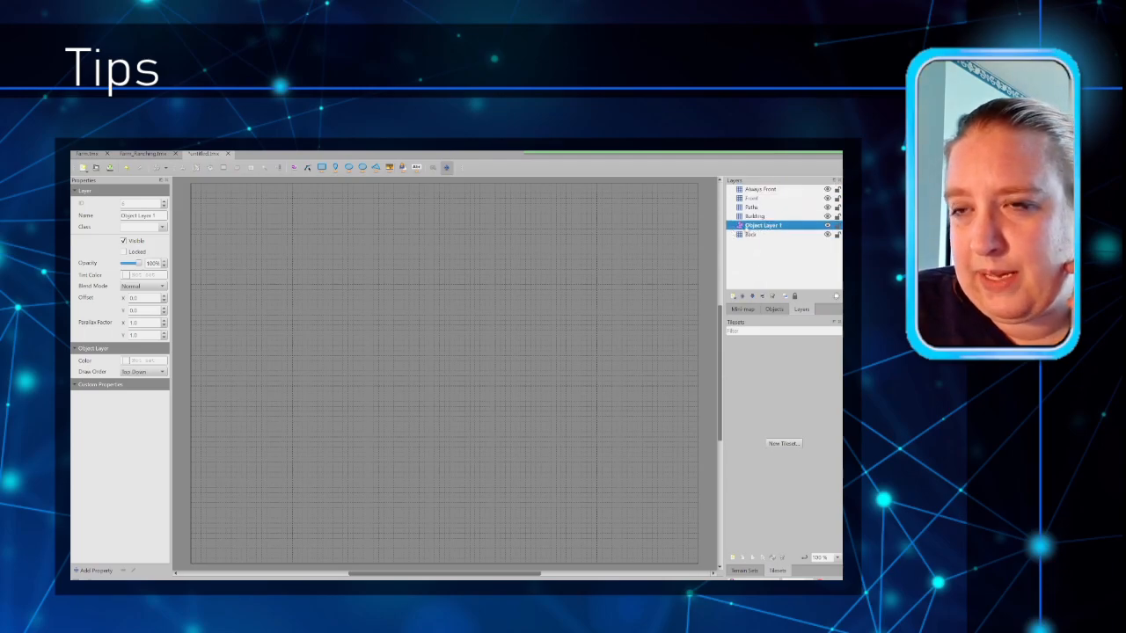
{"action": "double_click", "coordinate": [761, 227]}
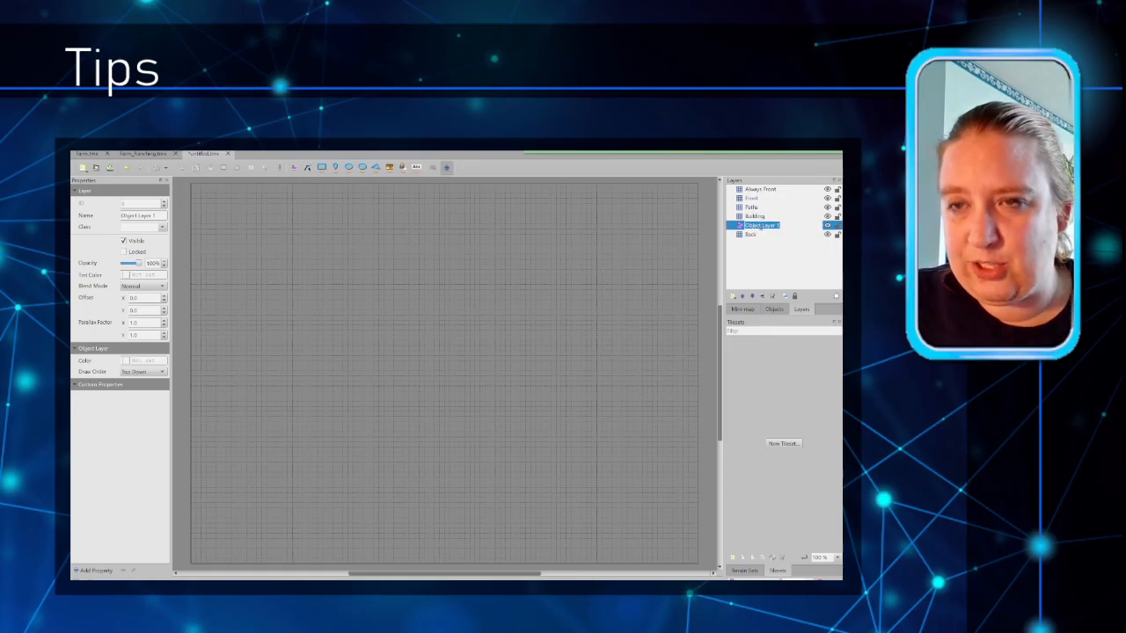
{"action": "type", "text": "Building"}
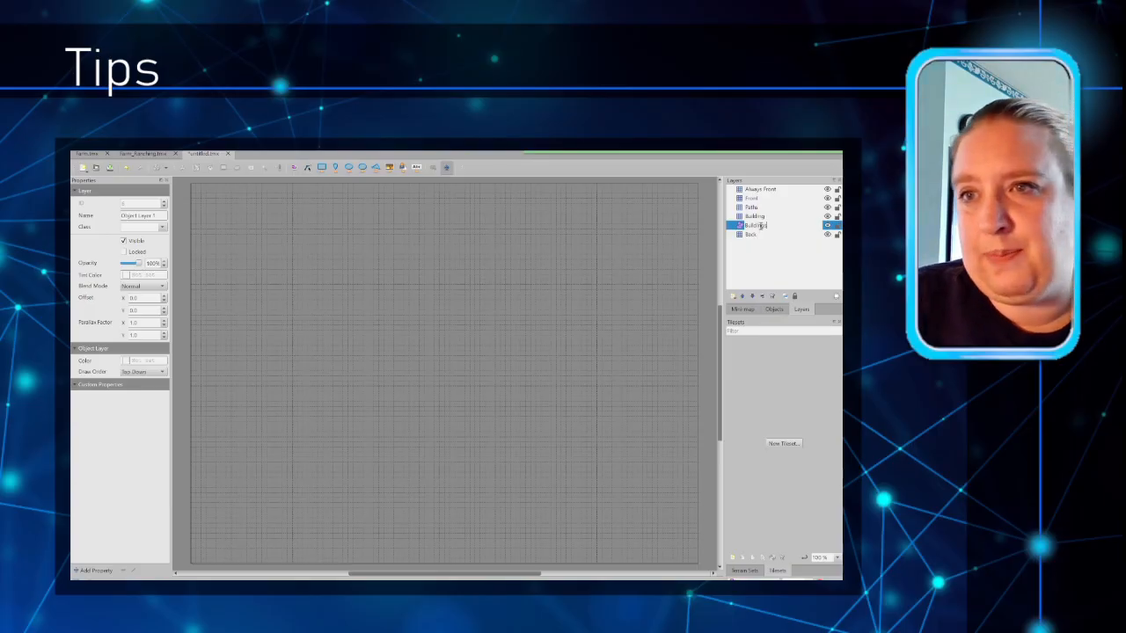
{"action": "key", "text": "Return"}
{"action": "left_click", "coordinate": [733, 297]}
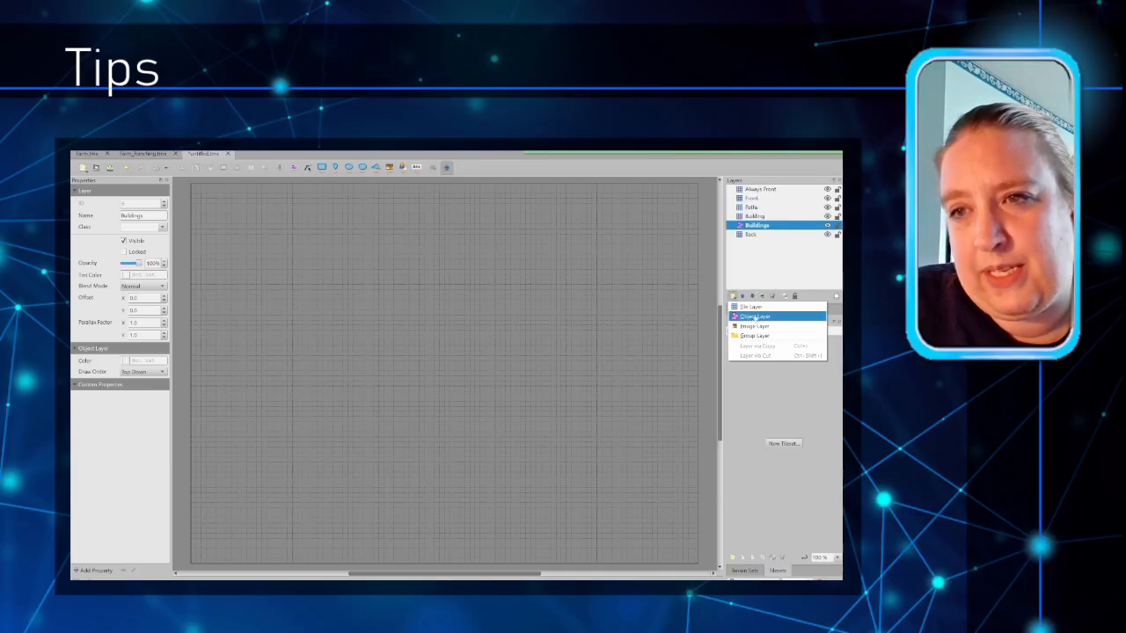
{"action": "left_click", "coordinate": [752, 266]}
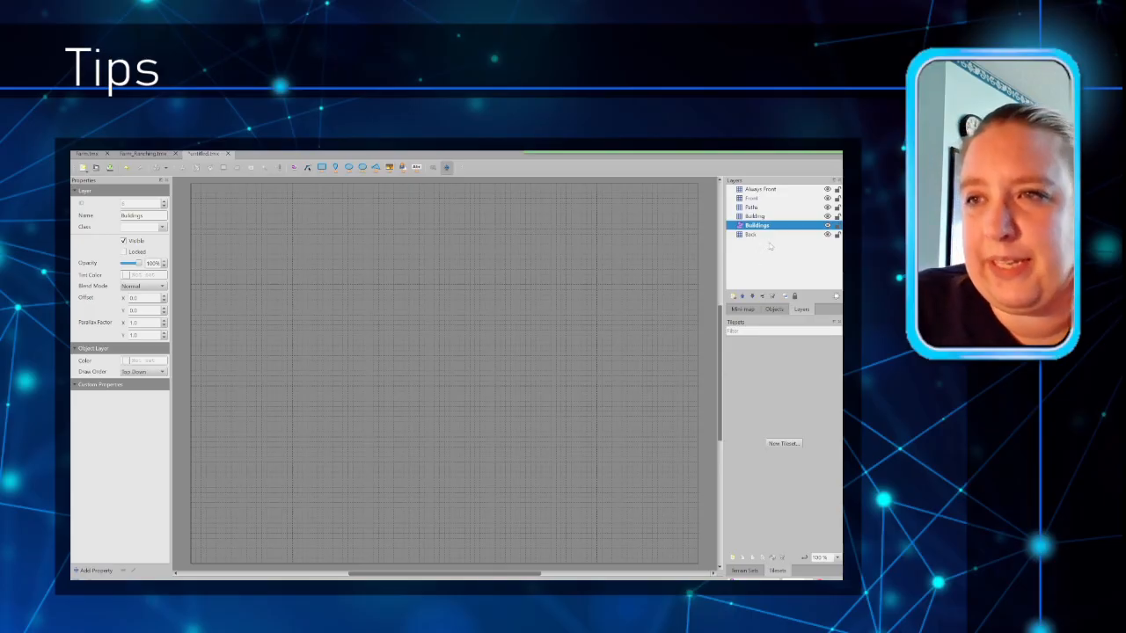
{"action": "left_click", "coordinate": [766, 235]}
{"action": "left_click", "coordinate": [768, 228]}
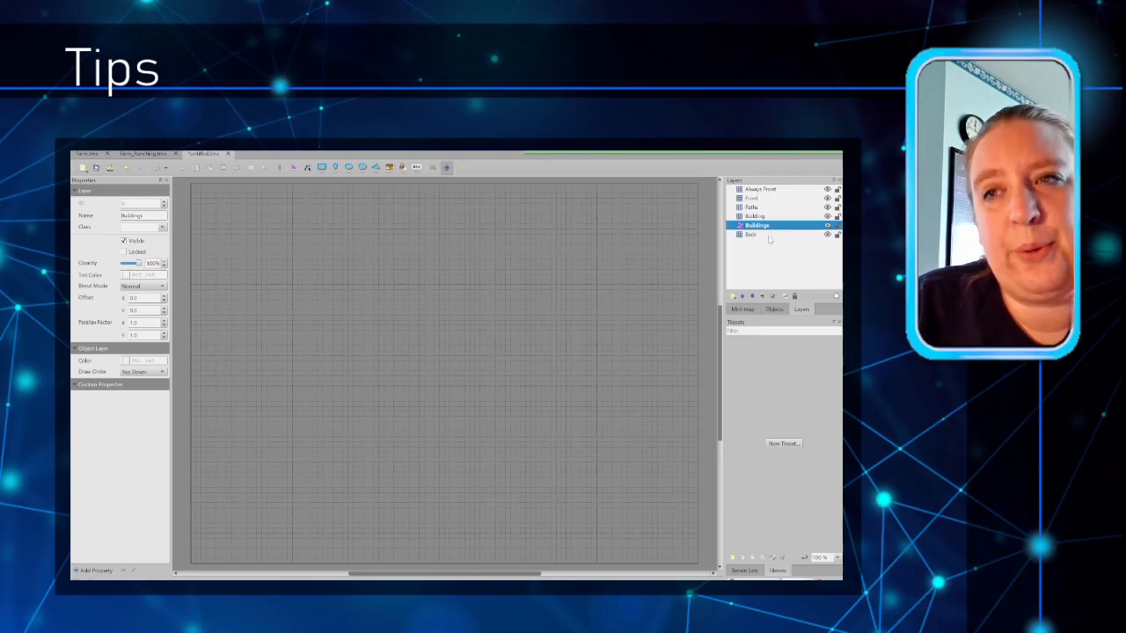
Step: Add an object layer named Back directly above the Back tile layer
{"action": "left_click", "coordinate": [768, 235]}
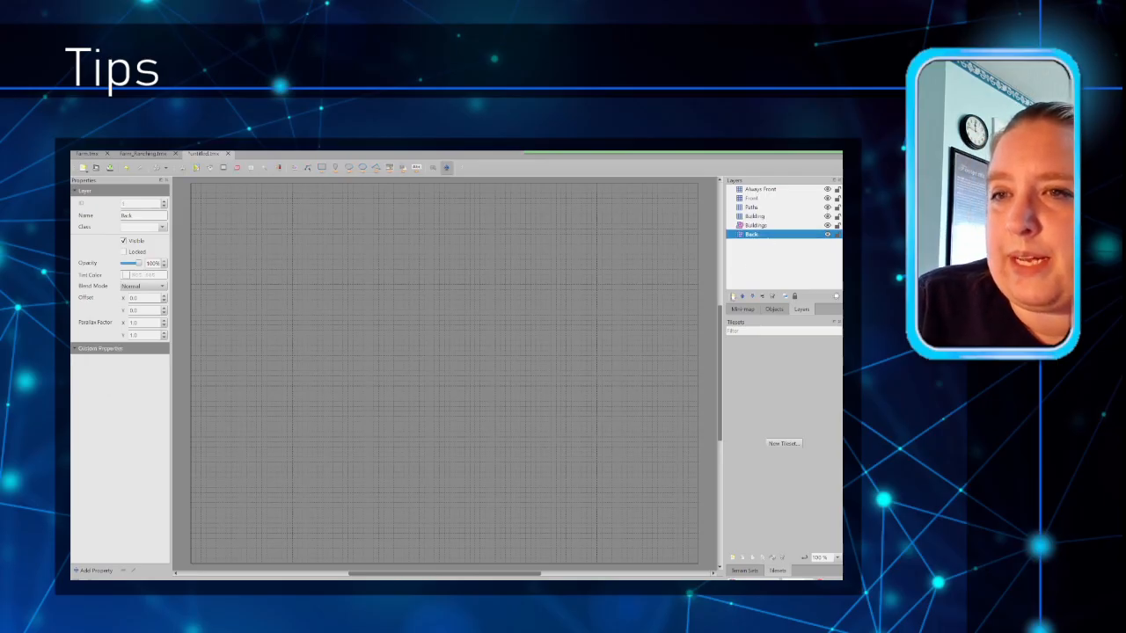
{"action": "left_click", "coordinate": [733, 296]}
{"action": "left_click", "coordinate": [743, 316]}
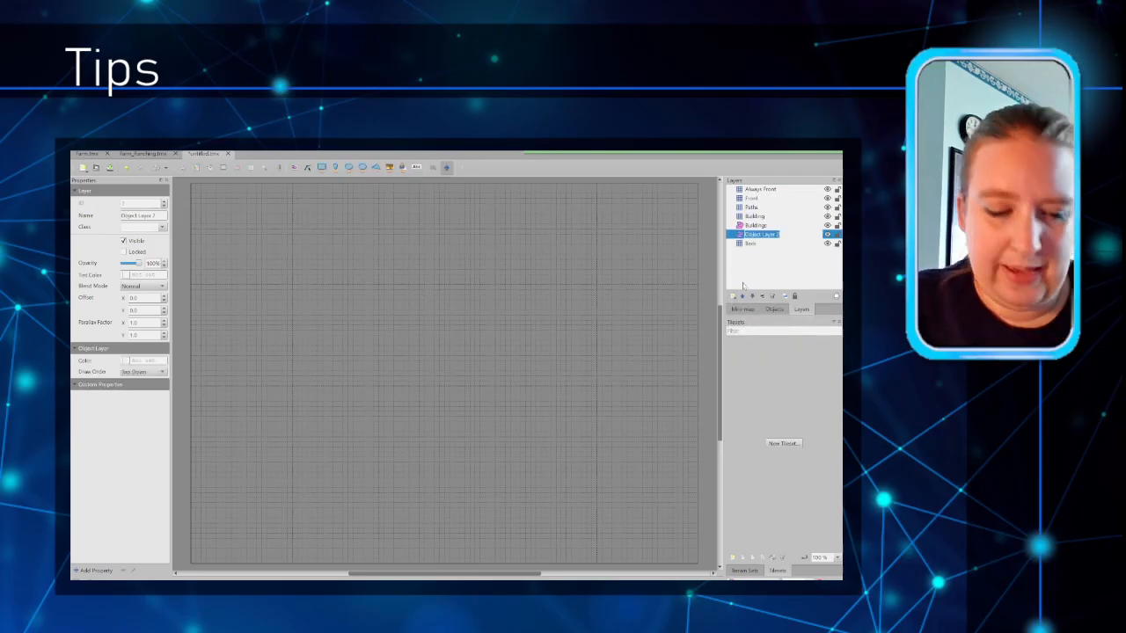
{"action": "type", "text": "Back"}
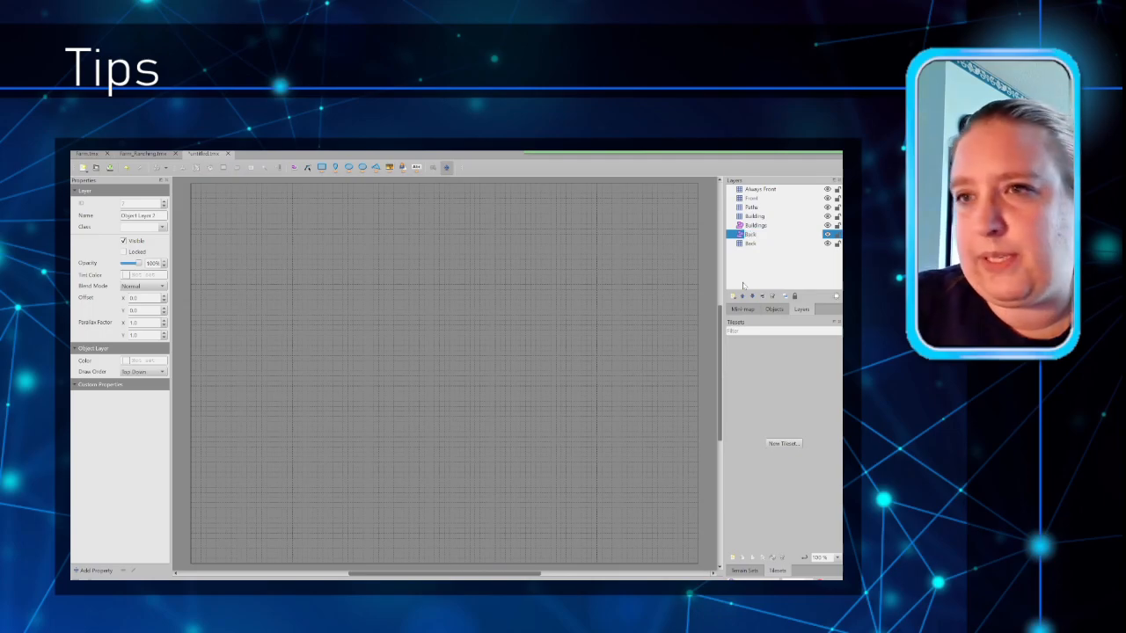
{"action": "key", "text": "Return"}
Step: Hide and lock the Buildings and Back object layers, and make the Back tile layer active
{"action": "left_click", "coordinate": [827, 234]}
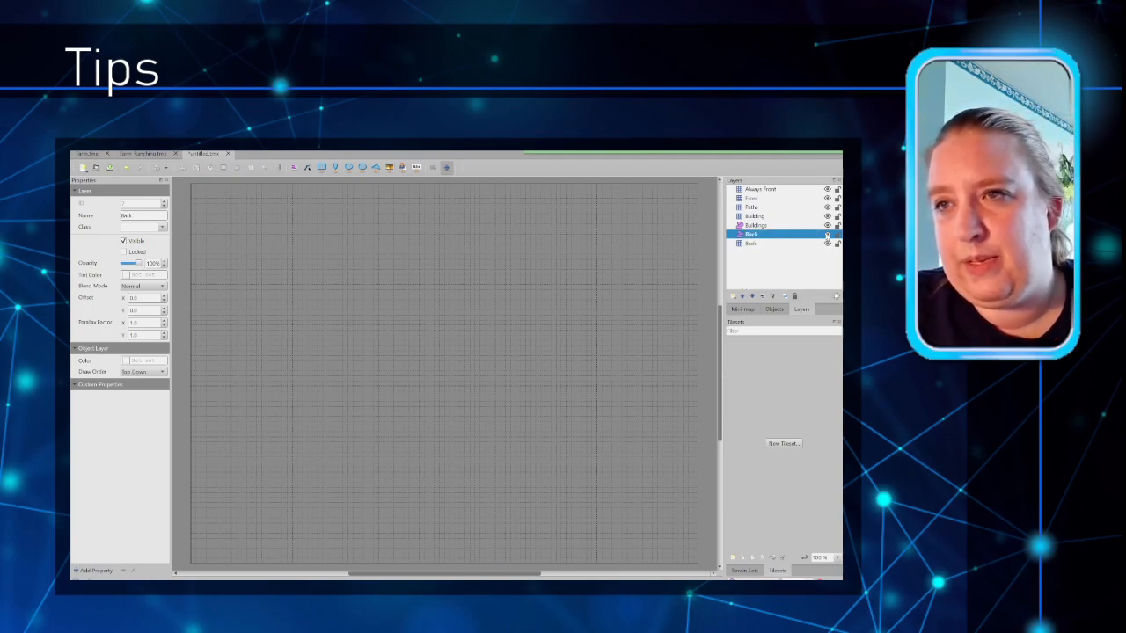
{"action": "left_click", "coordinate": [836, 234]}
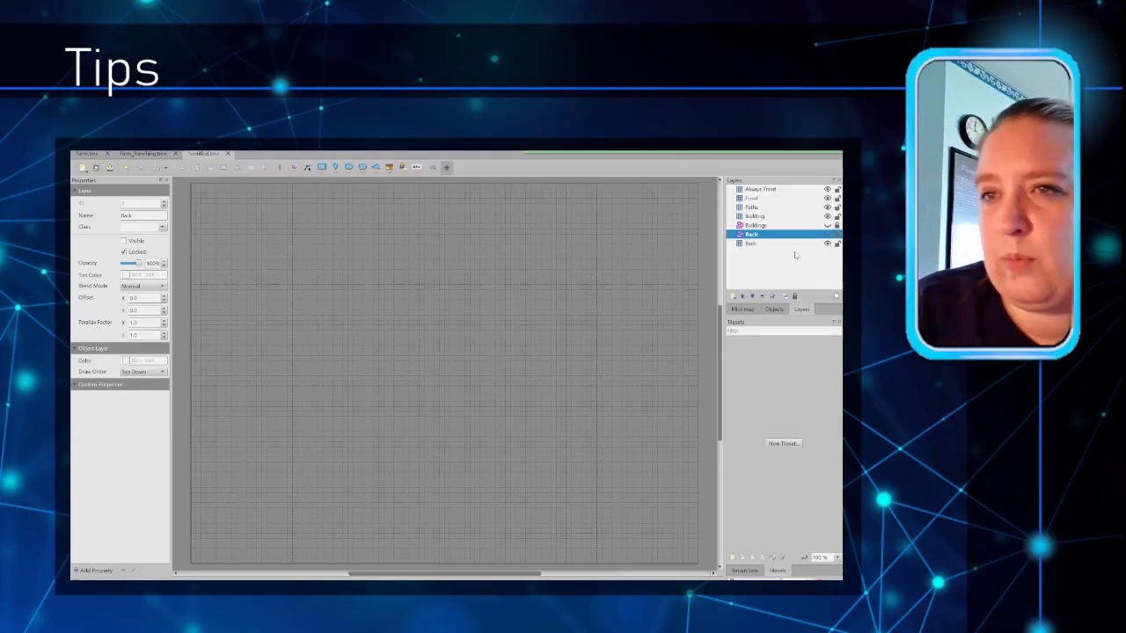
{"action": "left_click", "coordinate": [766, 246]}
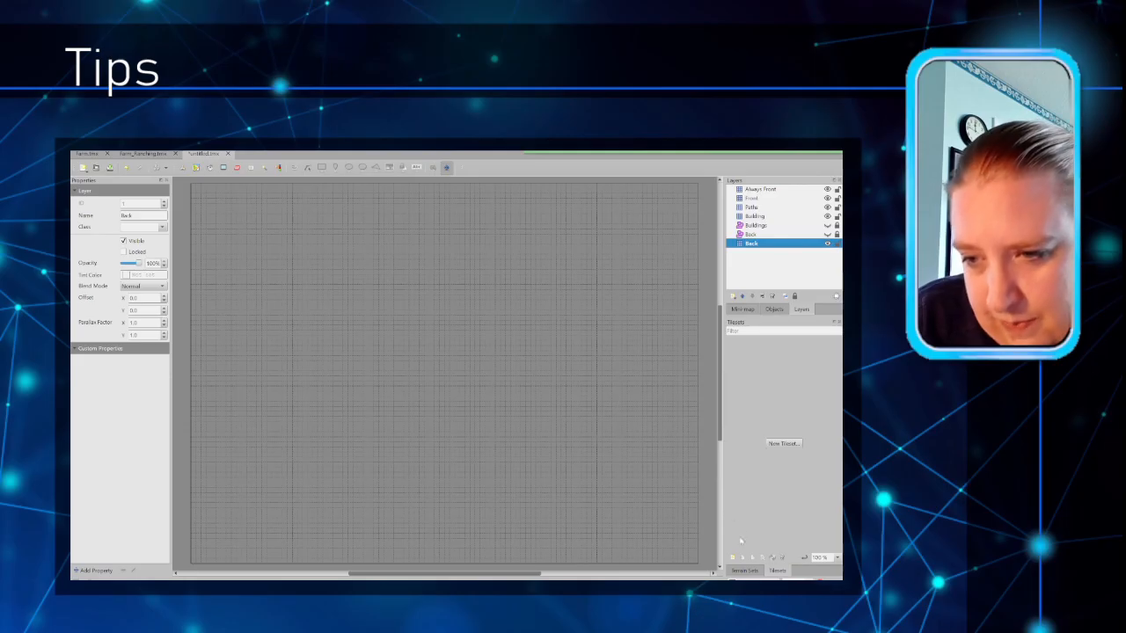
Step: Create a 16 by 16 px tileset from the spring_outdoorsTileSheet image in Map Projects and embed it in the map
{"action": "left_click", "coordinate": [732, 558]}
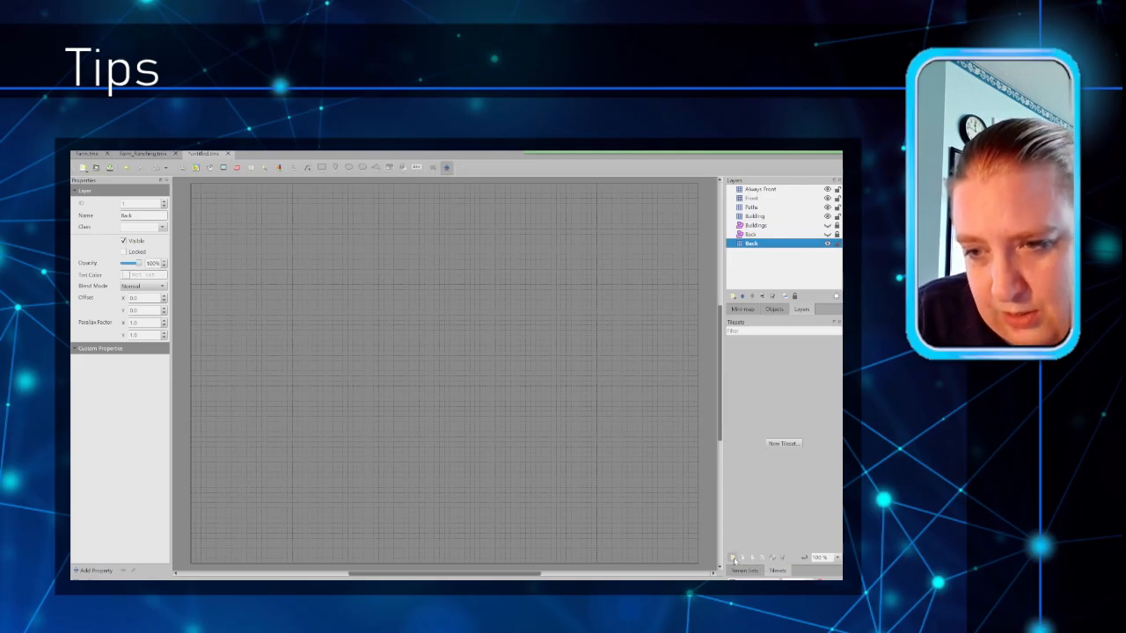
{"action": "left_click", "coordinate": [510, 363]}
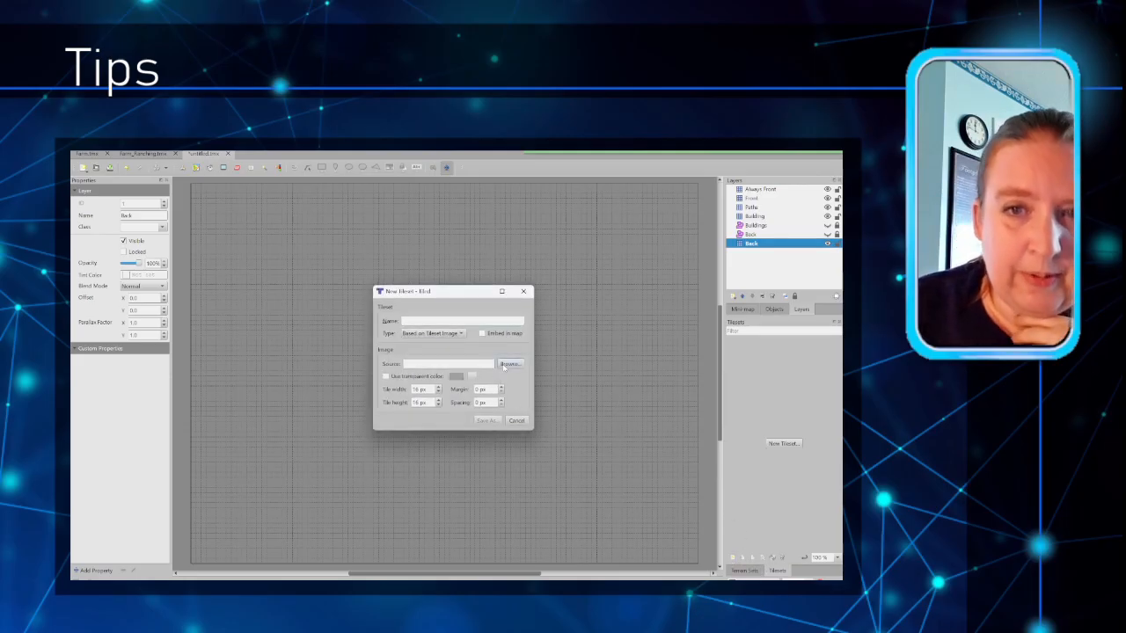
{"action": "left_click_drag", "start_coordinate": [525, 303], "coordinate": [466, 223]}
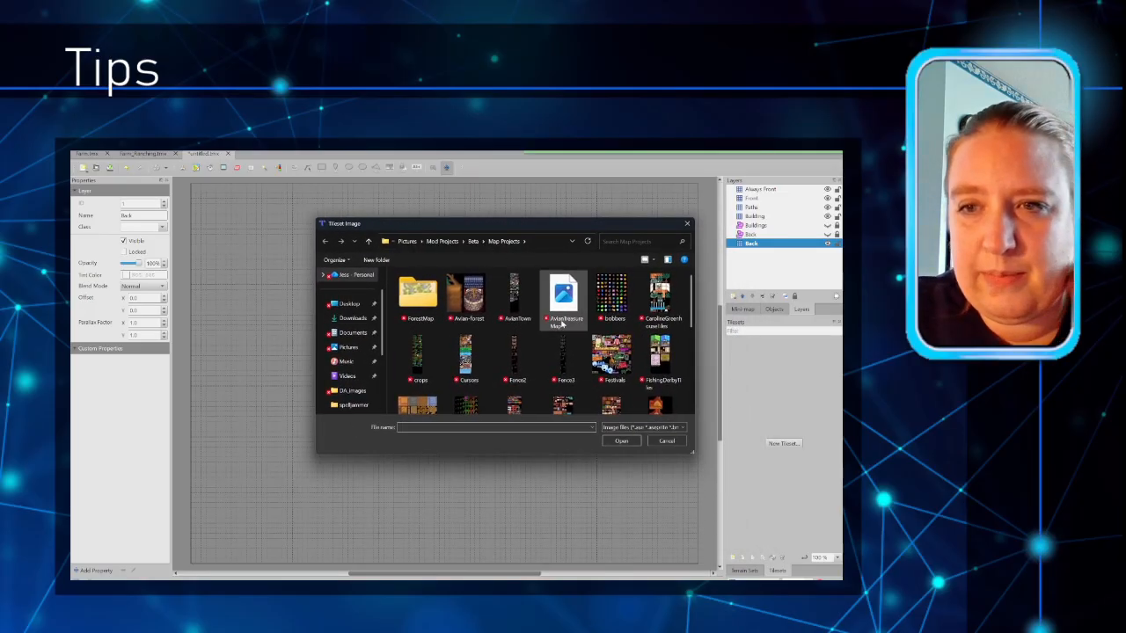
{"action": "scroll", "coordinate": [561, 324], "scroll_direction": "down", "scroll_amount": 1}
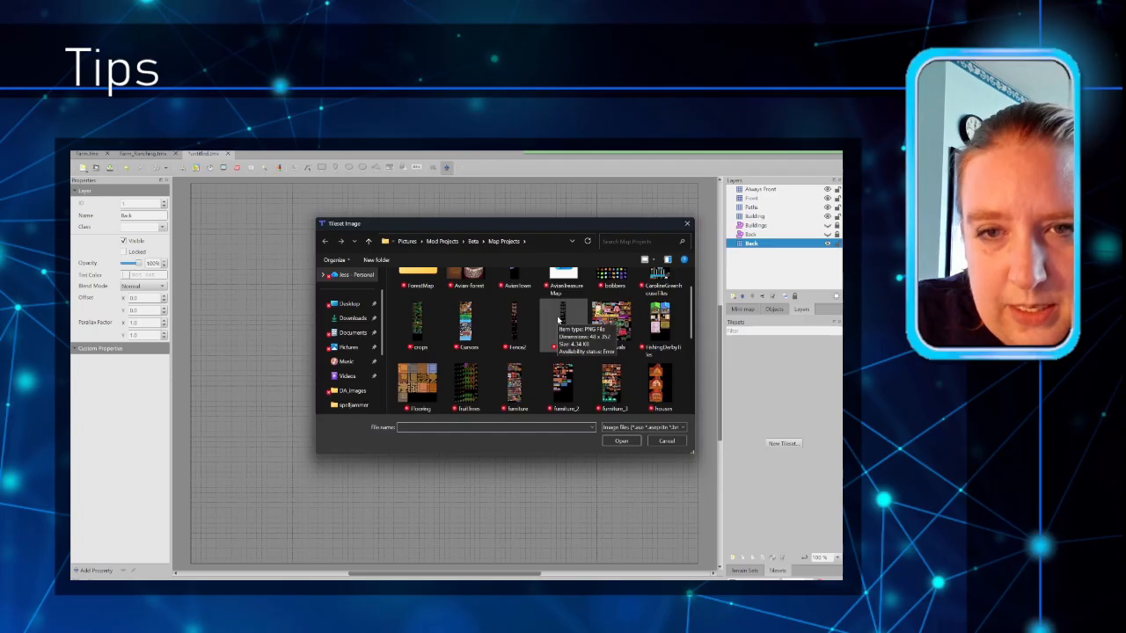
{"action": "scroll", "coordinate": [557, 320], "scroll_direction": "down", "scroll_amount": 2}
{"action": "scroll", "coordinate": [513, 312], "scroll_direction": "down", "scroll_amount": 3}
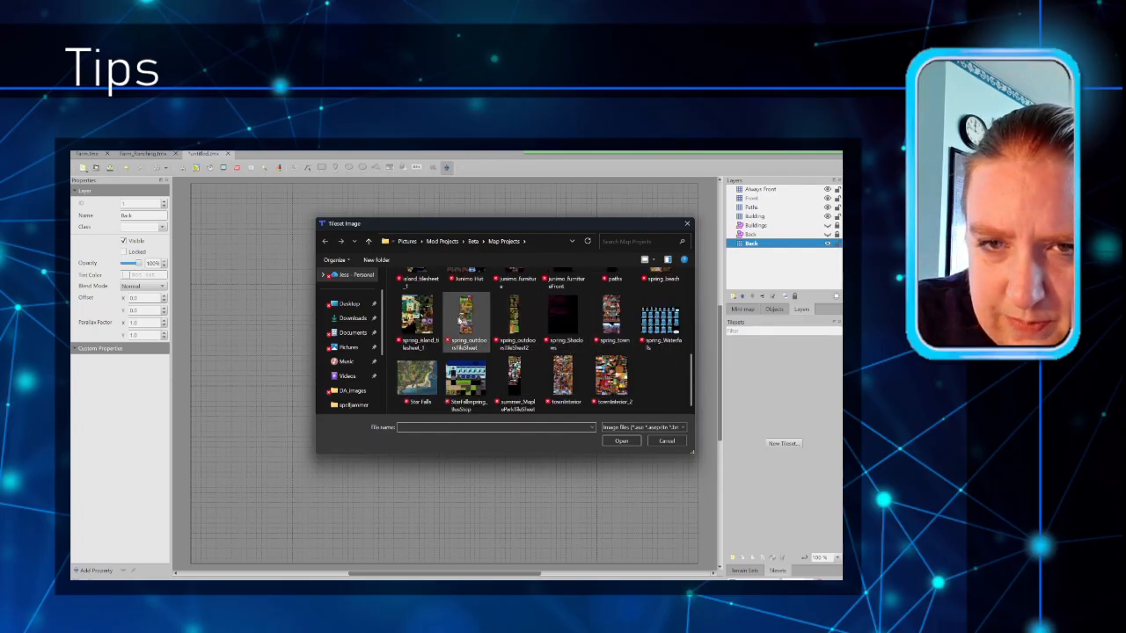
{"action": "left_click", "coordinate": [466, 319]}
{"action": "left_click", "coordinate": [620, 441]}
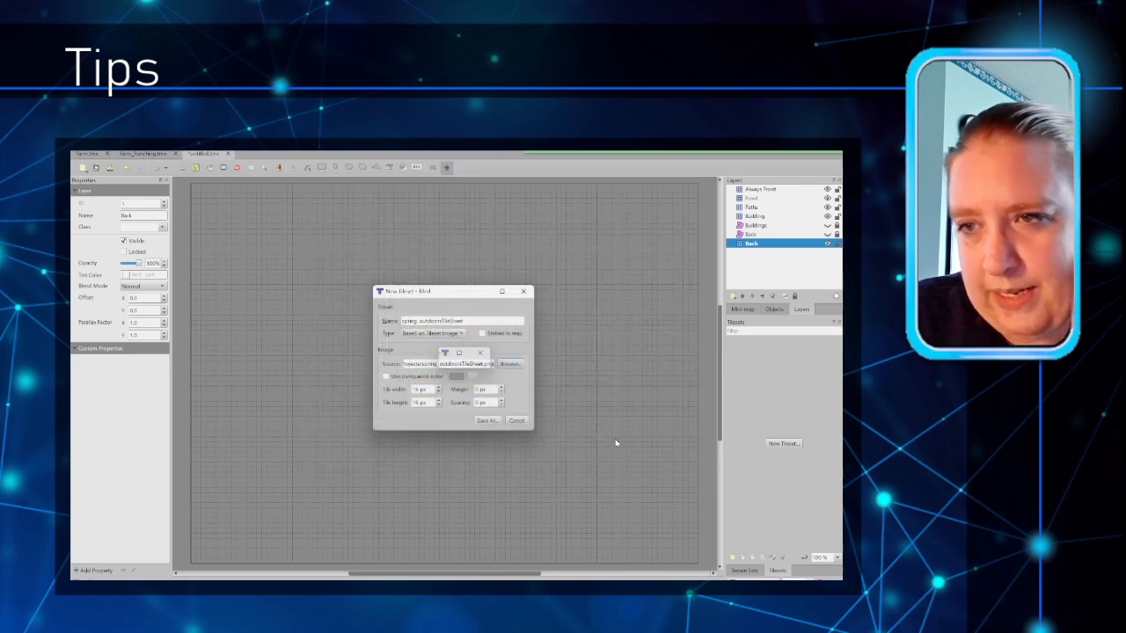
{"action": "left_click", "coordinate": [482, 334]}
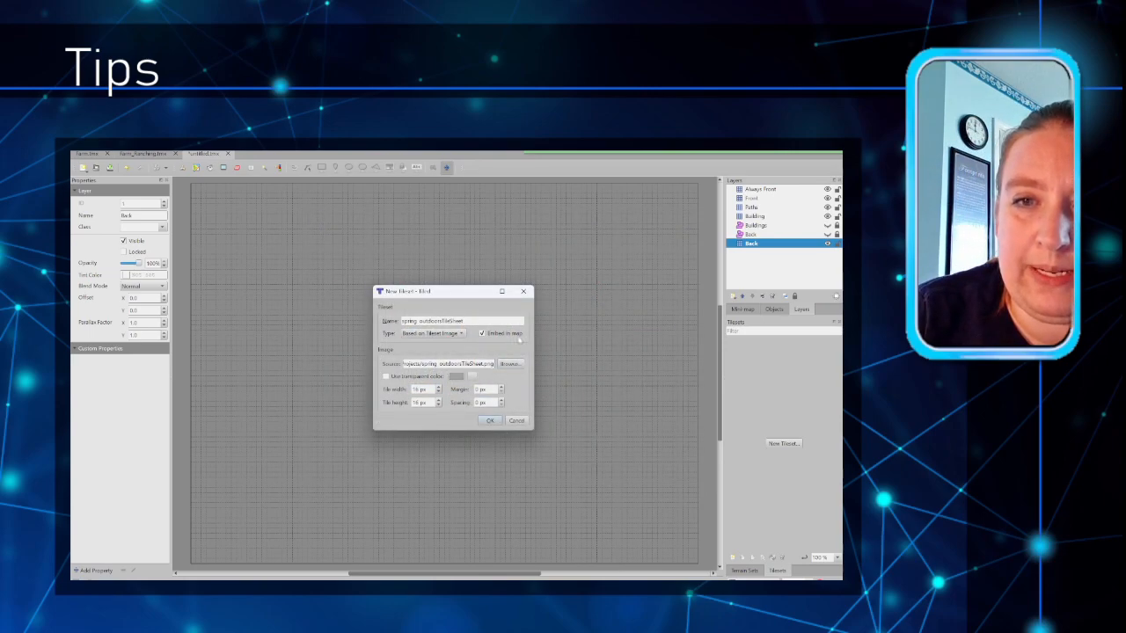
{"action": "left_click", "coordinate": [490, 420]}
Step: Fill the whole Back tile layer with the plain grass tile, ID 175, from spring_outdoorsTileSheet
{"action": "left_click_drag", "start_coordinate": [724, 404], "coordinate": [714, 403]}
{"action": "left_click", "coordinate": [718, 388]}
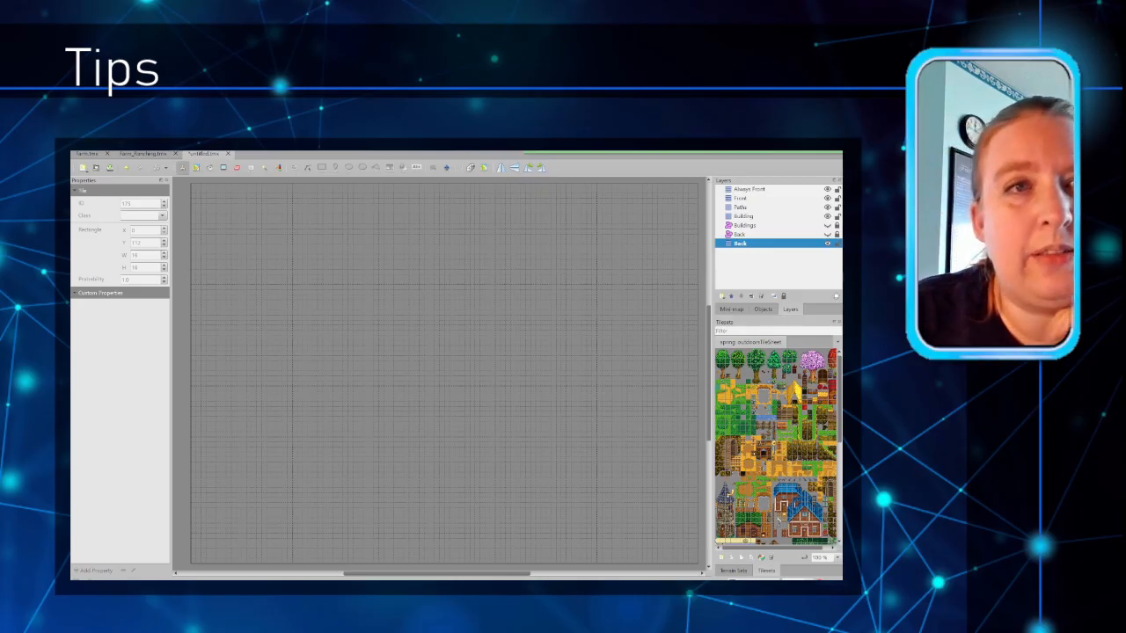
{"action": "left_click", "coordinate": [209, 167]}
{"action": "left_click", "coordinate": [353, 334]}
{"action": "left_click", "coordinate": [353, 332]}
{"action": "scroll", "coordinate": [503, 374], "scroll_direction": "down", "scroll_amount": 2}
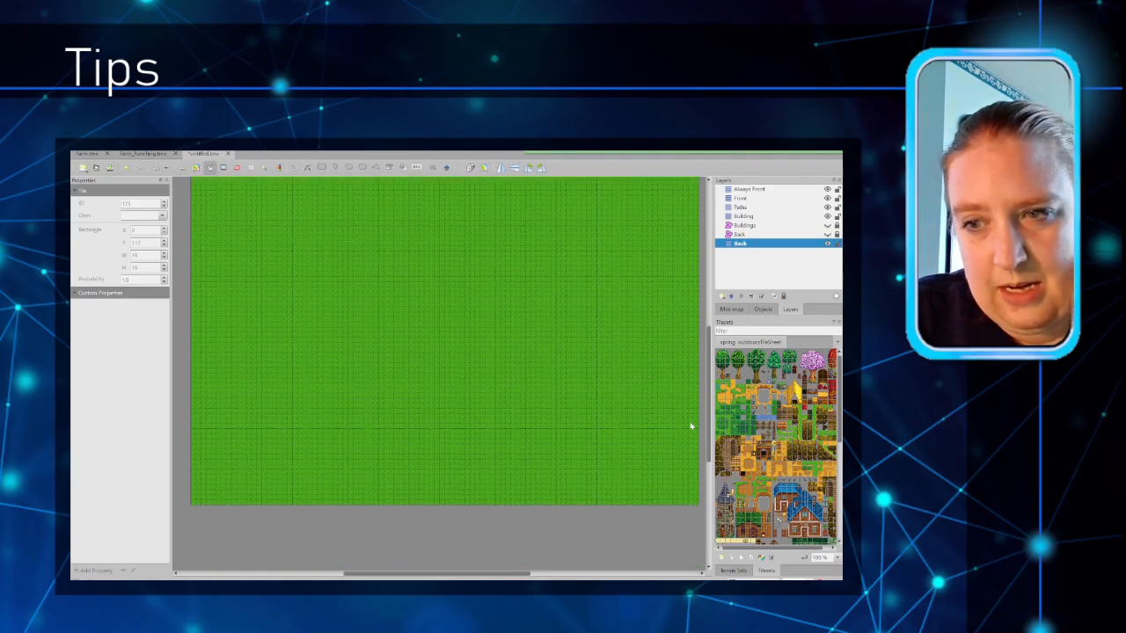
{"action": "left_click_drag", "start_coordinate": [708, 447], "coordinate": [711, 429]}
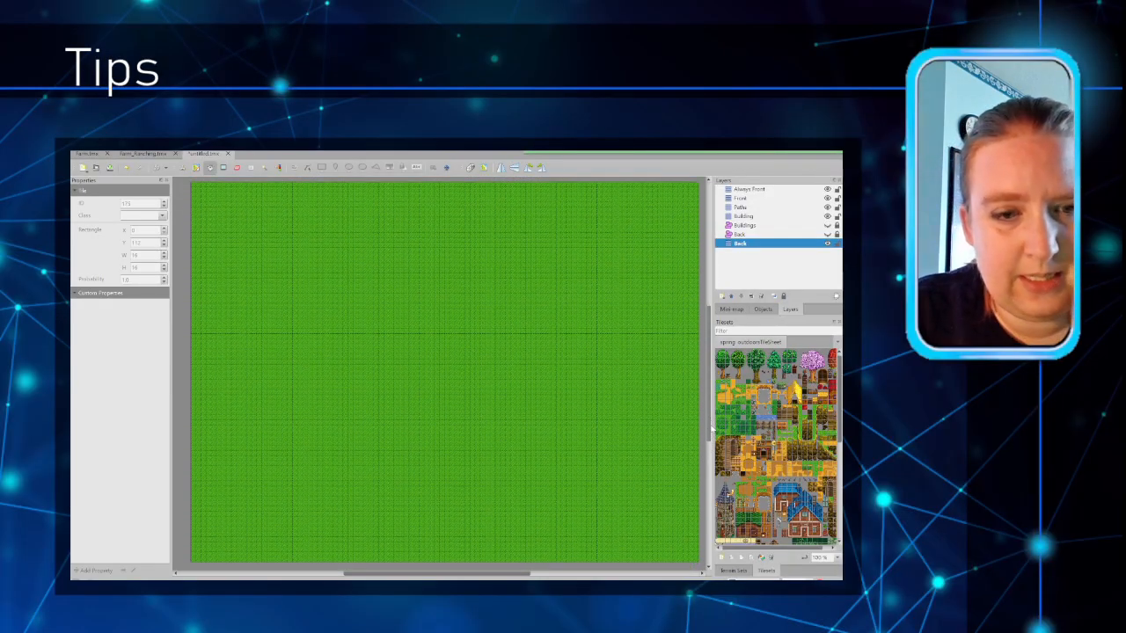
{"action": "scroll", "coordinate": [545, 444], "scroll_direction": "down", "scroll_amount": 3}
{"action": "scroll", "coordinate": [544, 444], "scroll_direction": "up", "scroll_amount": 2}
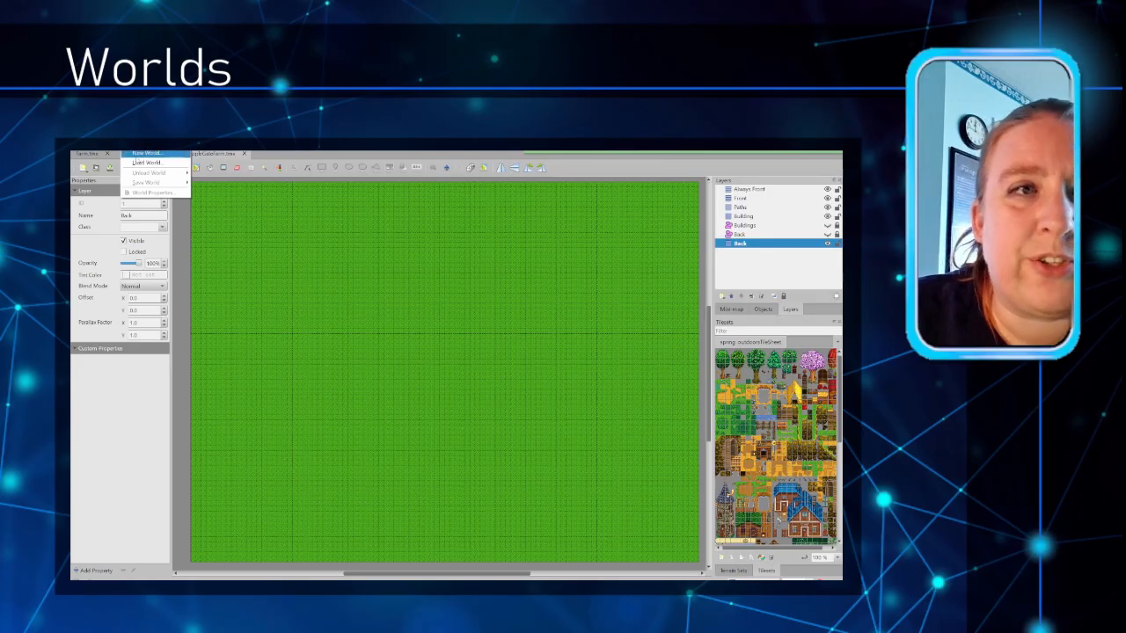
Step: Create a new world file named AppleGate in the Map Projects folder
{"action": "left_click", "coordinate": [145, 153]}
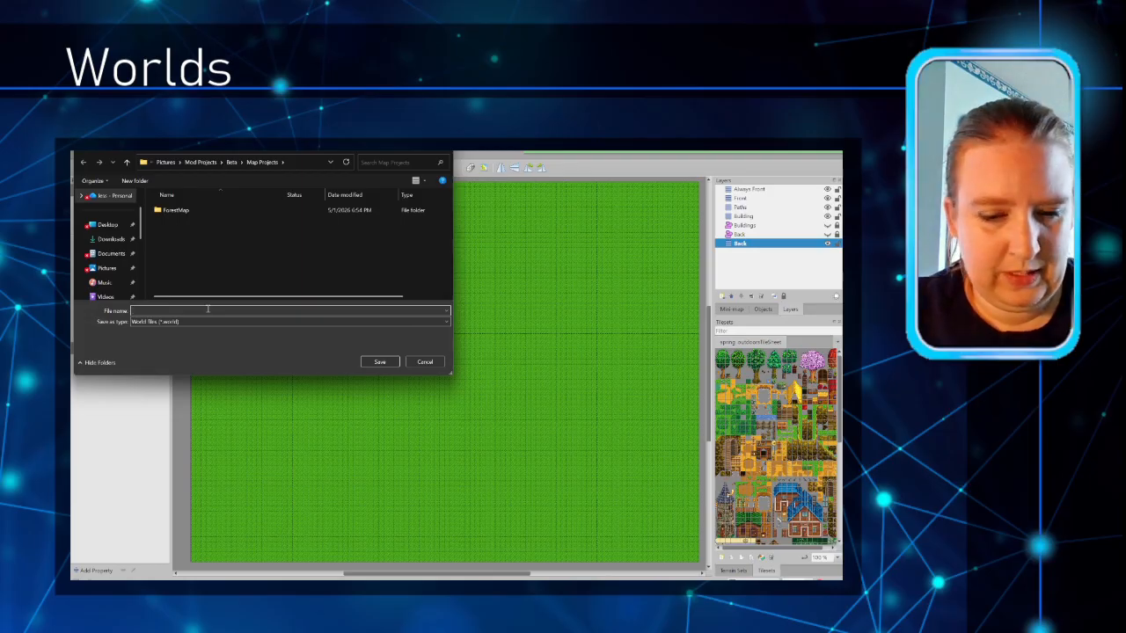
{"action": "type", "text": "AppleGate"}
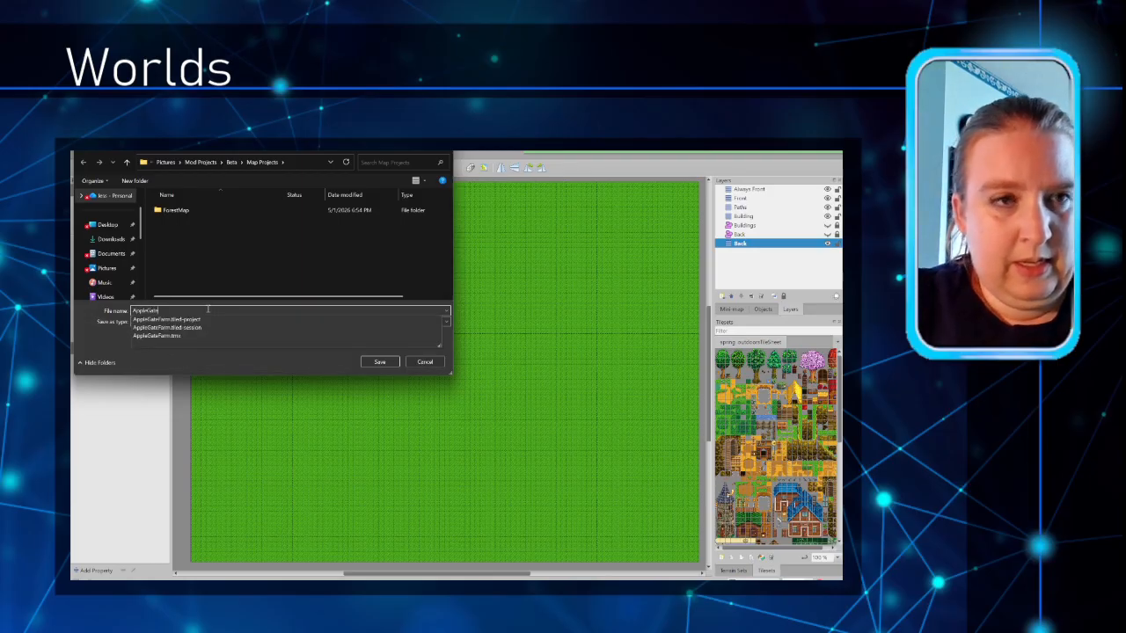
{"action": "key", "text": "Down"}
{"action": "key", "text": "Down"}
{"action": "key", "text": "Down"}
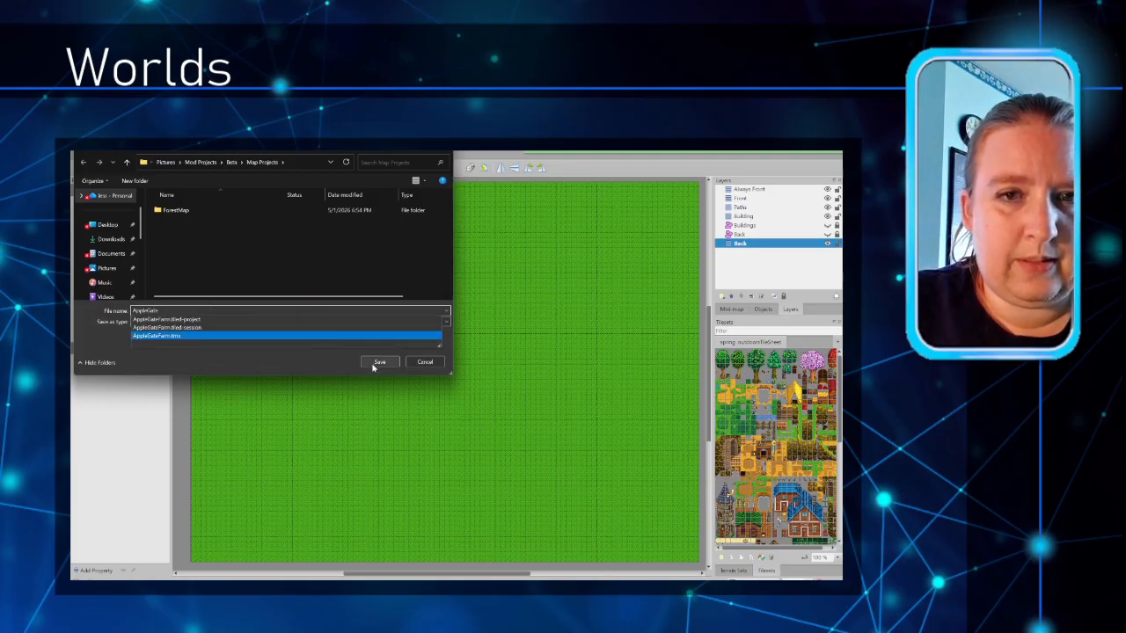
{"action": "left_click", "coordinate": [377, 362]}
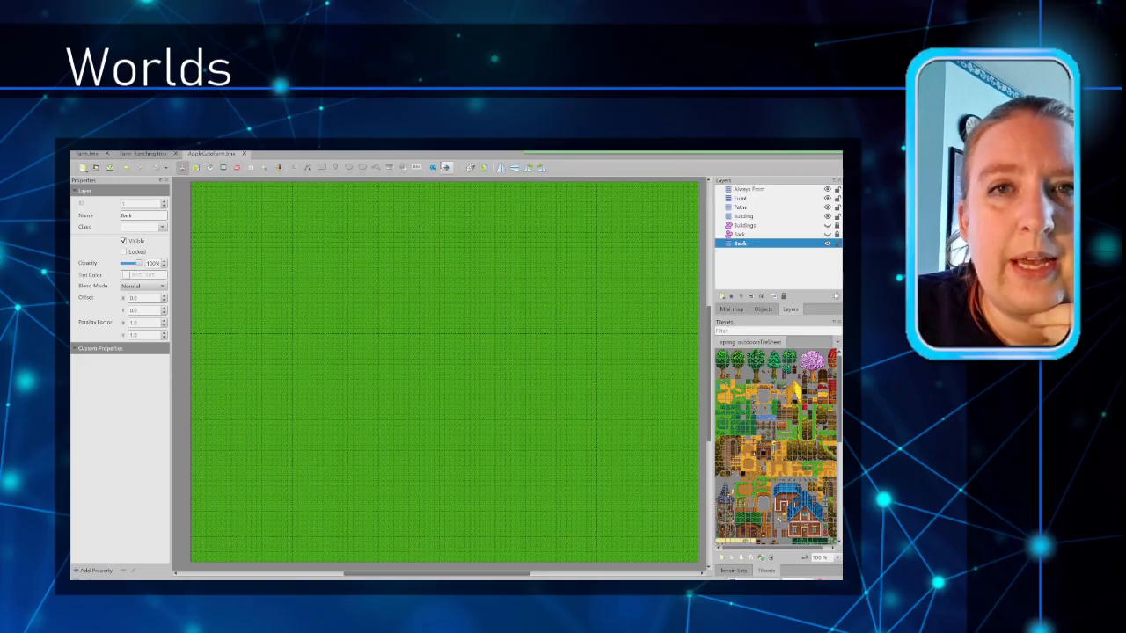
Step: Add the current map AppleGateFarm.tmx to the world AppleGate.world
{"action": "left_click", "coordinate": [432, 169]}
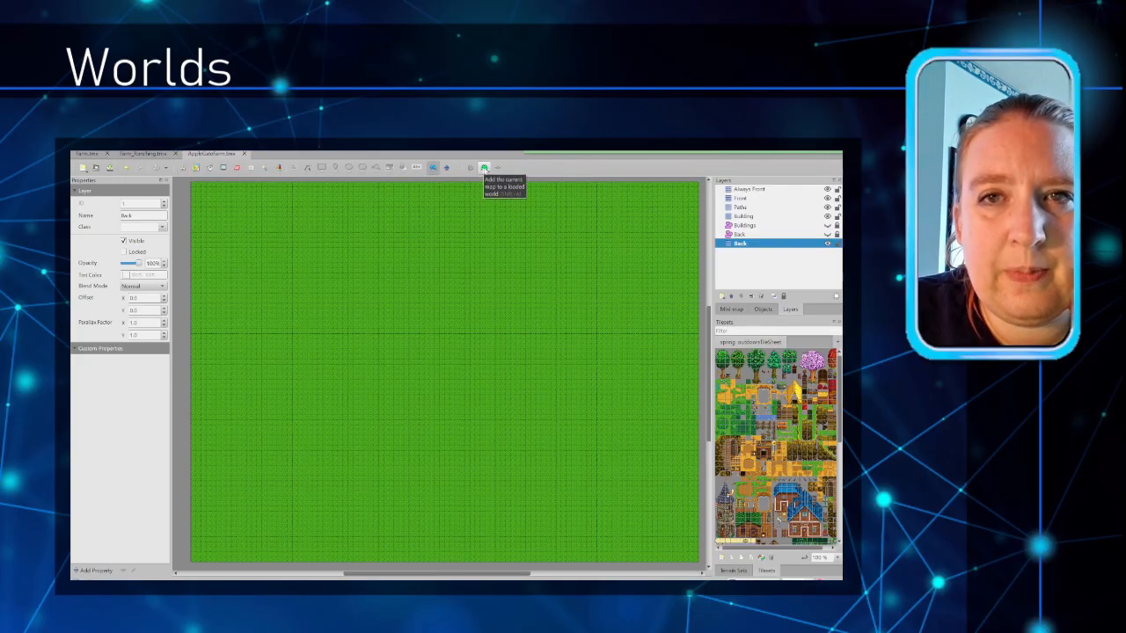
{"action": "left_click", "coordinate": [484, 168]}
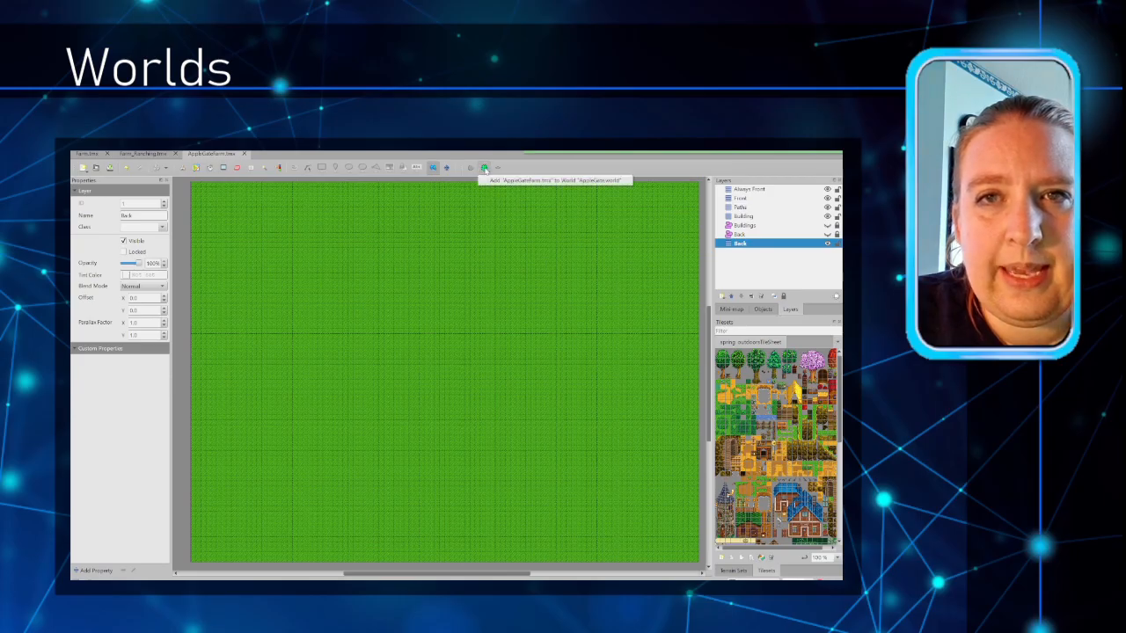
{"action": "left_click", "coordinate": [493, 181]}
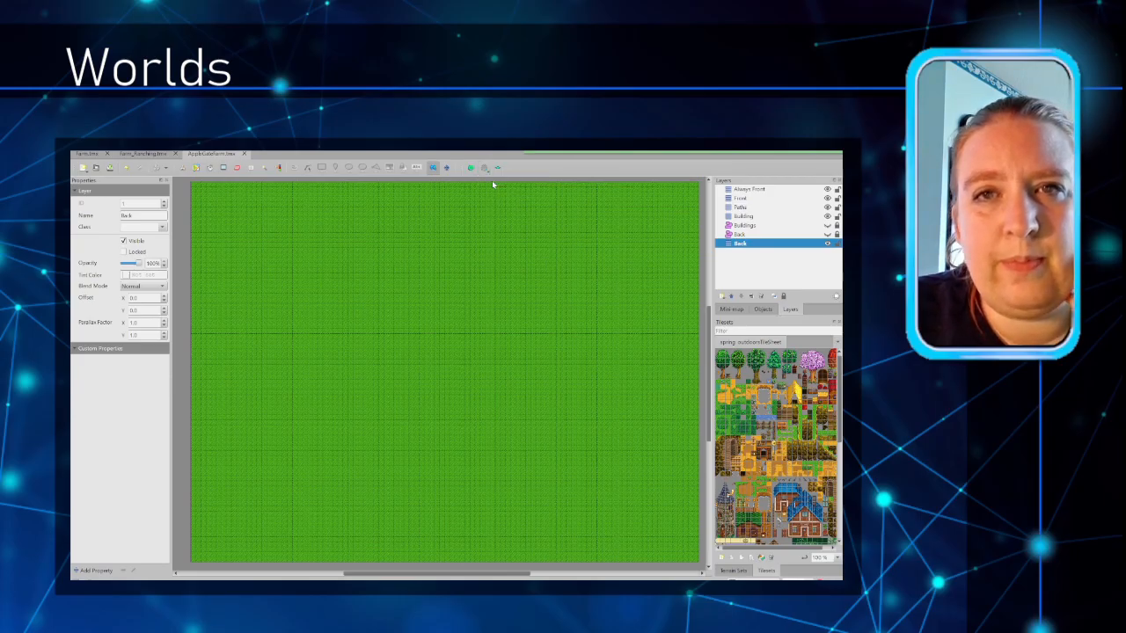
{"action": "scroll", "coordinate": [471, 245], "scroll_direction": "down", "scroll_amount": 2}
{"action": "scroll", "coordinate": [471, 245], "scroll_direction": "up", "scroll_amount": 2}
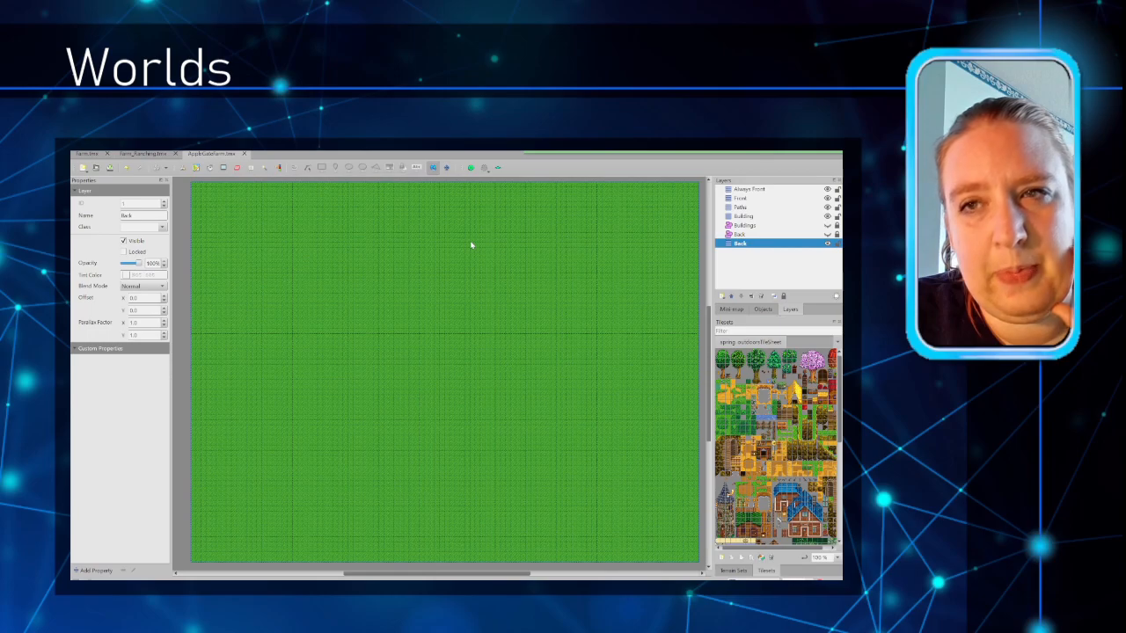
Step: Search the original Stardew Maps folder in File Explorer for "fore" and open the Forest map in Tiled
{"action": "key", "text": "alt+Tab"}
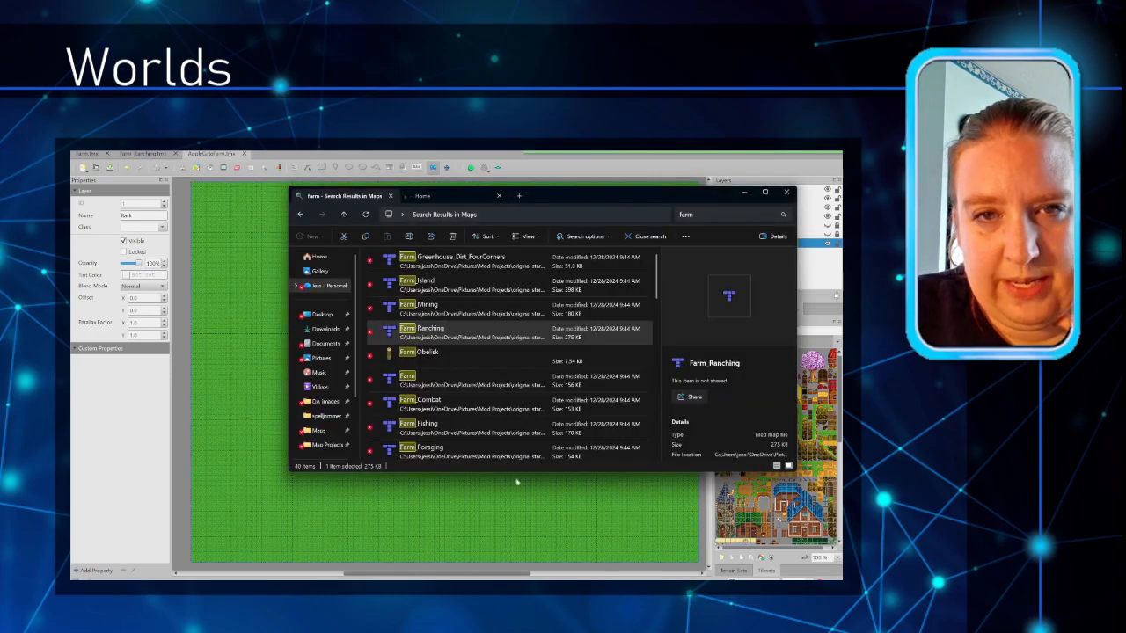
{"action": "left_click", "coordinate": [708, 215]}
{"action": "left_click_drag", "start_coordinate": [708, 215], "coordinate": [674, 216]}
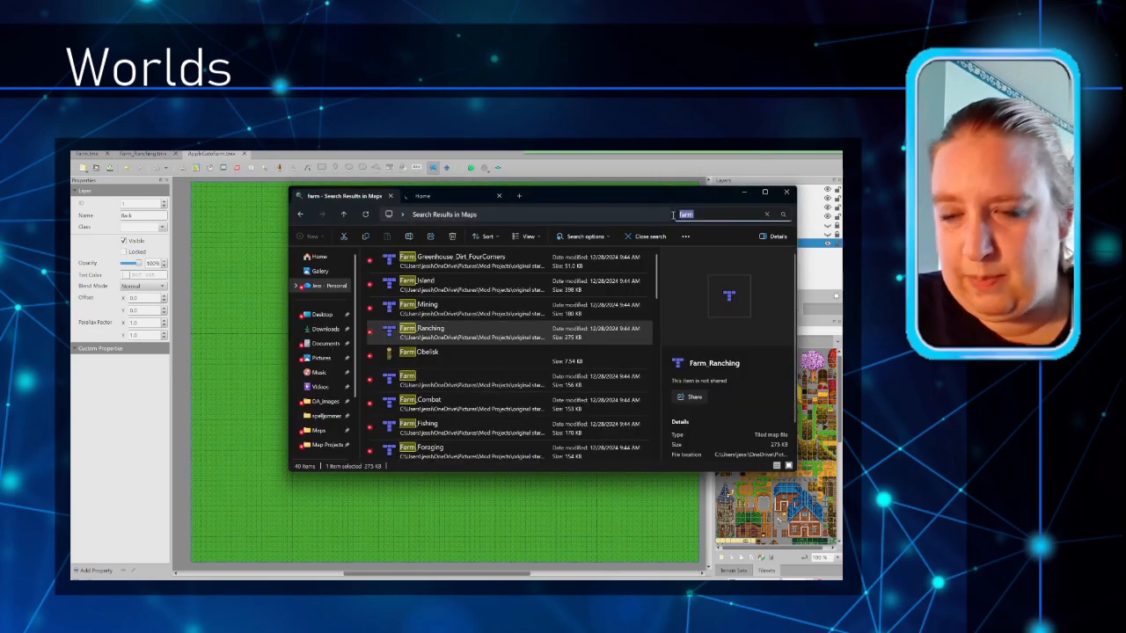
{"action": "key", "text": "BackSpace"}
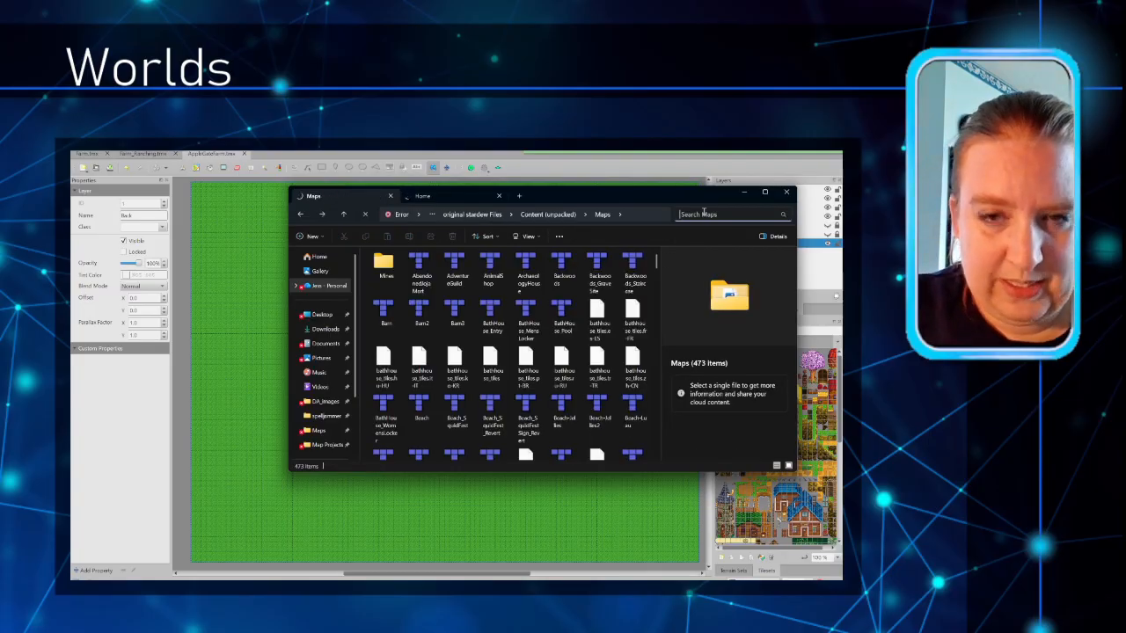
{"action": "type", "text": "fore"}
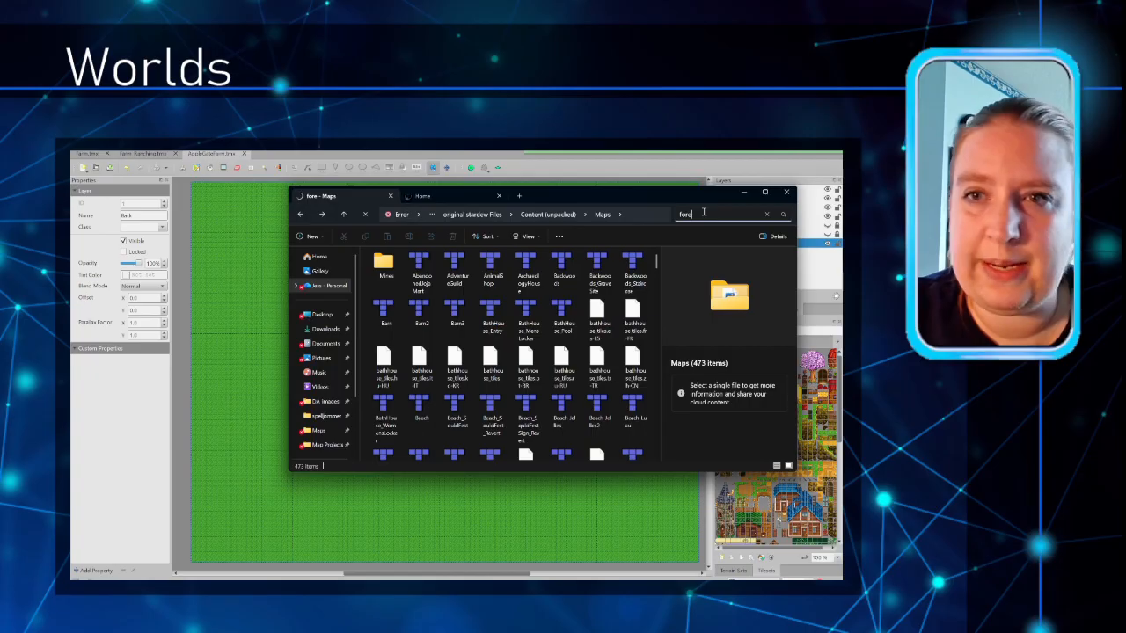
{"action": "left_click", "coordinate": [453, 261]}
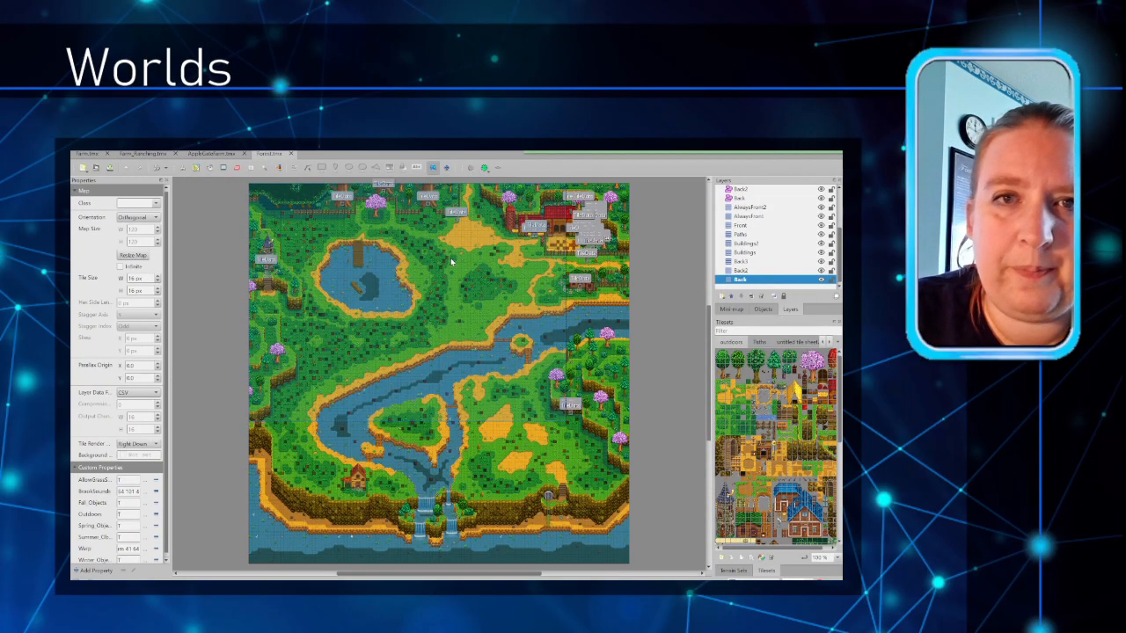
Step: Add the Forest.tmx map to the world AppleGate.world
{"action": "scroll", "coordinate": [451, 261], "scroll_direction": "down", "scroll_amount": 1}
{"action": "scroll", "coordinate": [451, 261], "scroll_direction": "up", "scroll_amount": 2}
{"action": "left_click", "coordinate": [483, 167]}
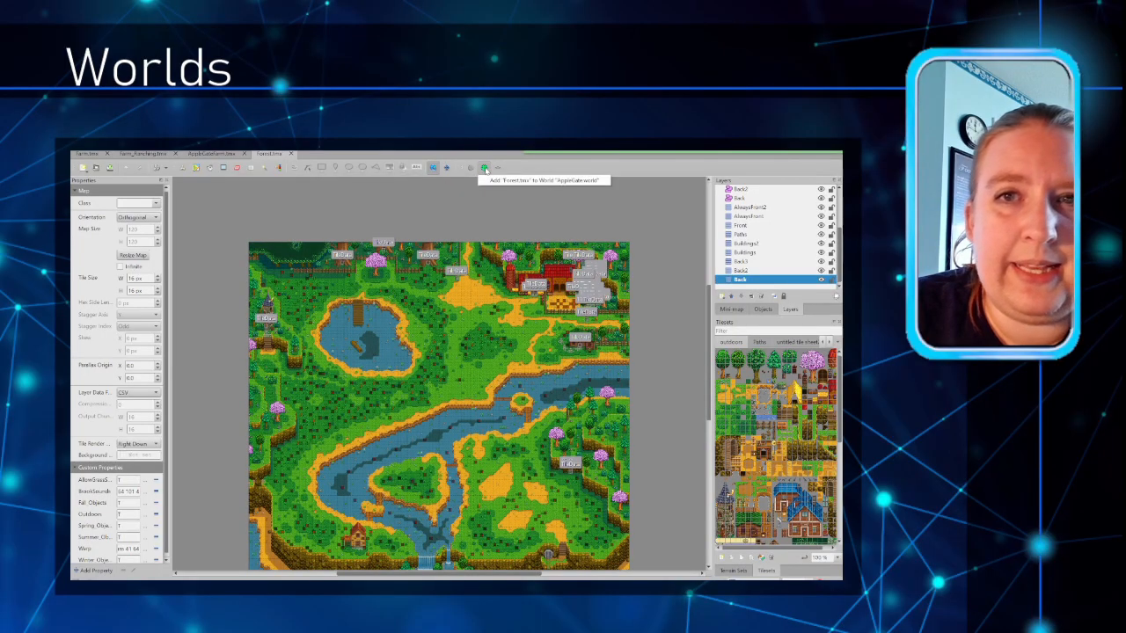
{"action": "left_click", "coordinate": [493, 180]}
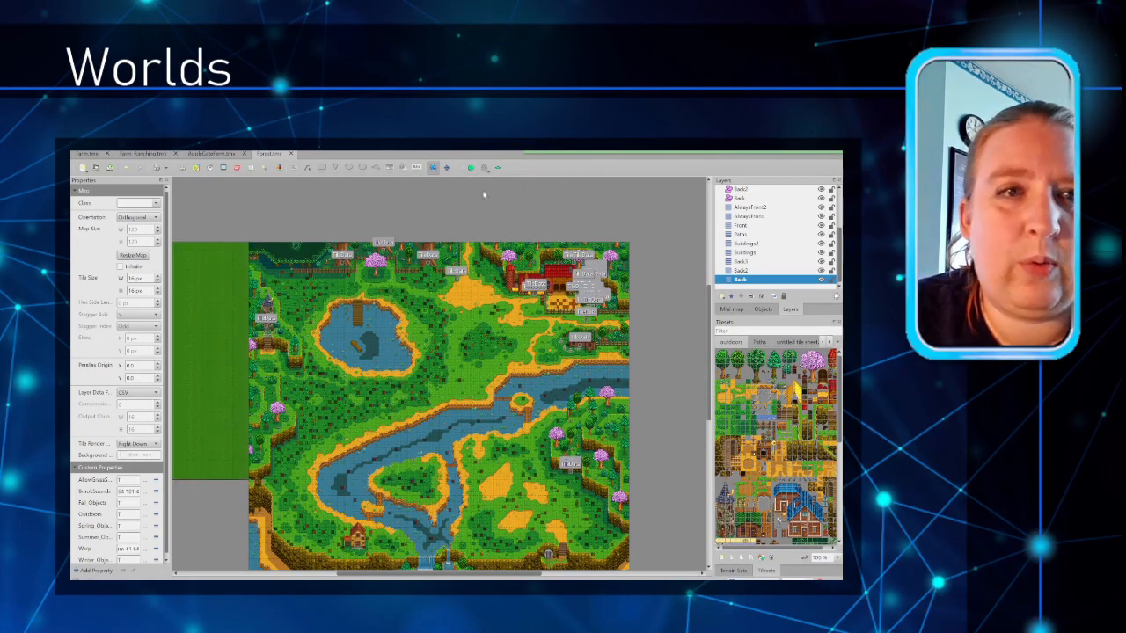
{"action": "scroll", "coordinate": [342, 319], "scroll_direction": "down", "scroll_amount": 4}
{"action": "scroll", "coordinate": [307, 343], "scroll_direction": "up", "scroll_amount": 2}
{"action": "right_click", "coordinate": [209, 343]}
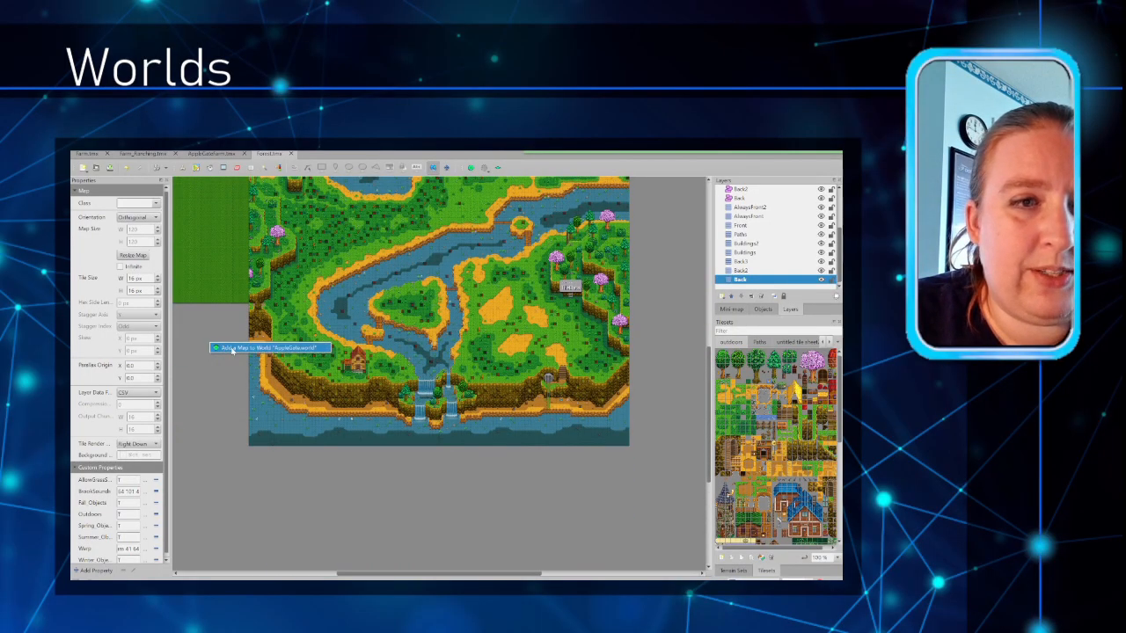
{"action": "left_click", "coordinate": [229, 348]}
{"action": "double_click", "coordinate": [193, 321]}
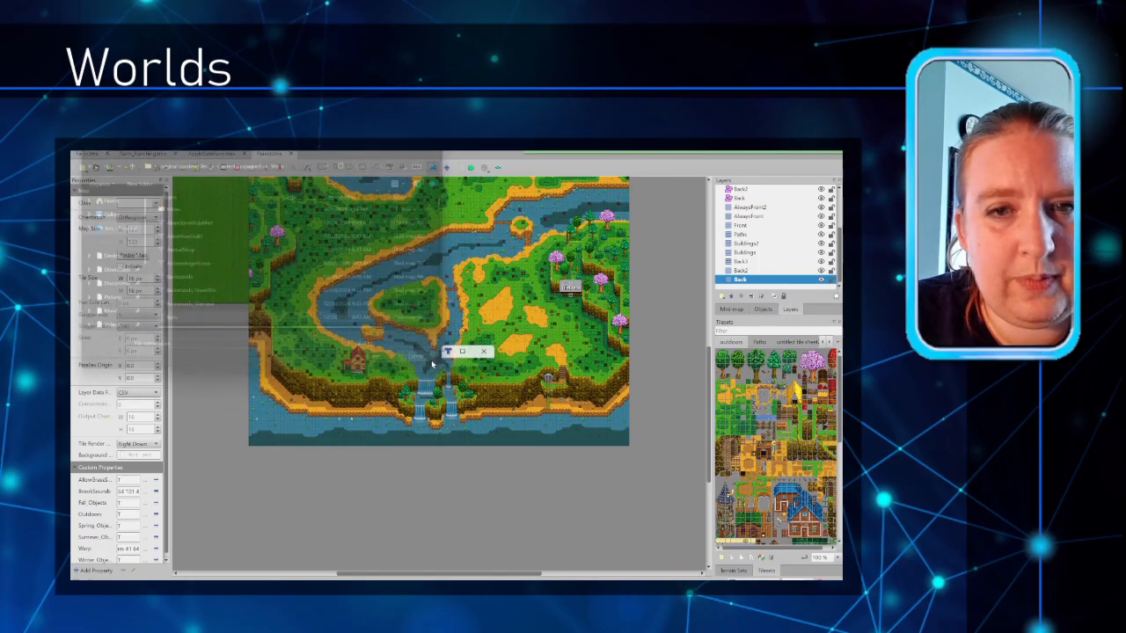
Step: Move the Forest map directly below the farm map so the two touch and their right edges align
{"action": "scroll", "coordinate": [226, 318], "scroll_direction": "up", "scroll_amount": 2}
{"action": "scroll", "coordinate": [221, 354], "scroll_direction": "up", "scroll_amount": 4}
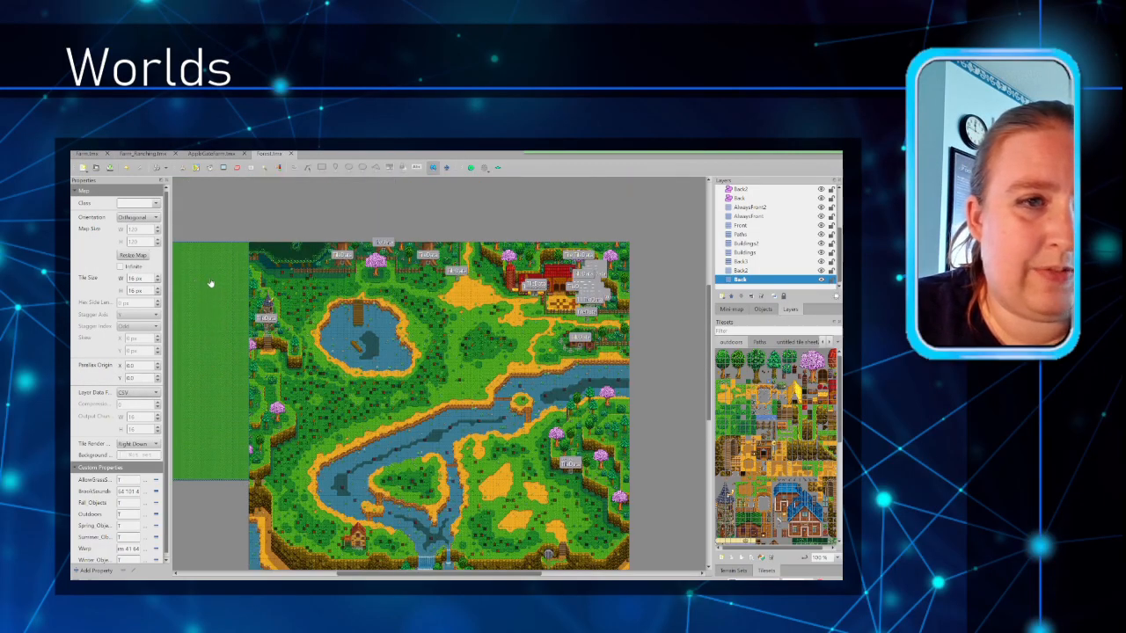
{"action": "left_click_drag", "start_coordinate": [371, 282], "coordinate": [247, 525]}
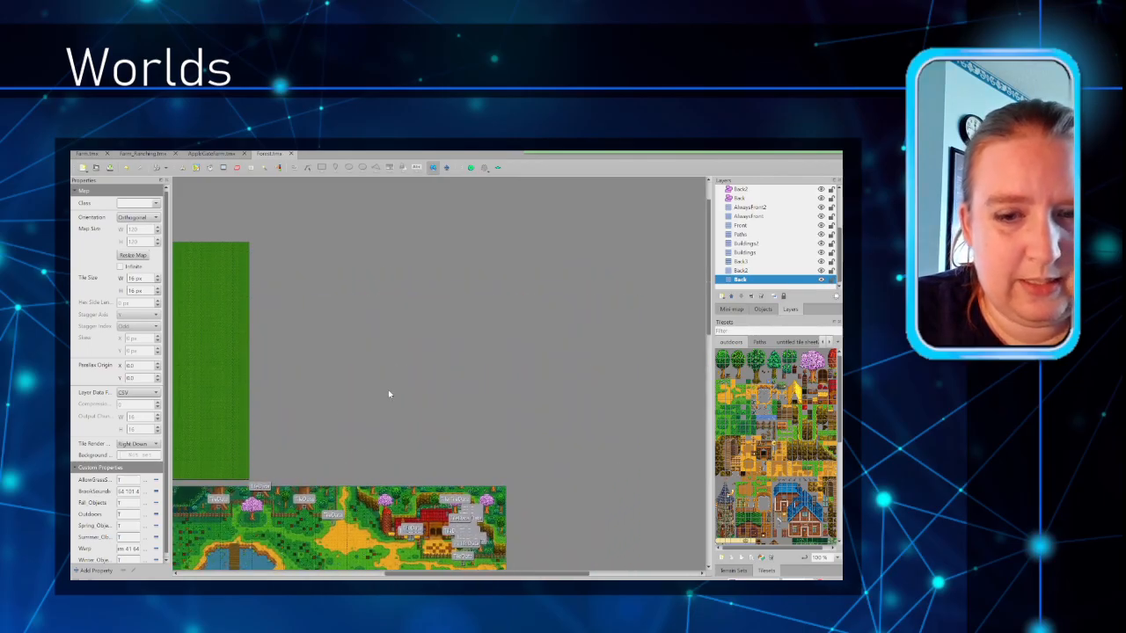
{"action": "left_click_drag", "start_coordinate": [580, 572], "coordinate": [460, 573]}
{"action": "left_click_drag", "start_coordinate": [606, 525], "coordinate": [346, 514]}
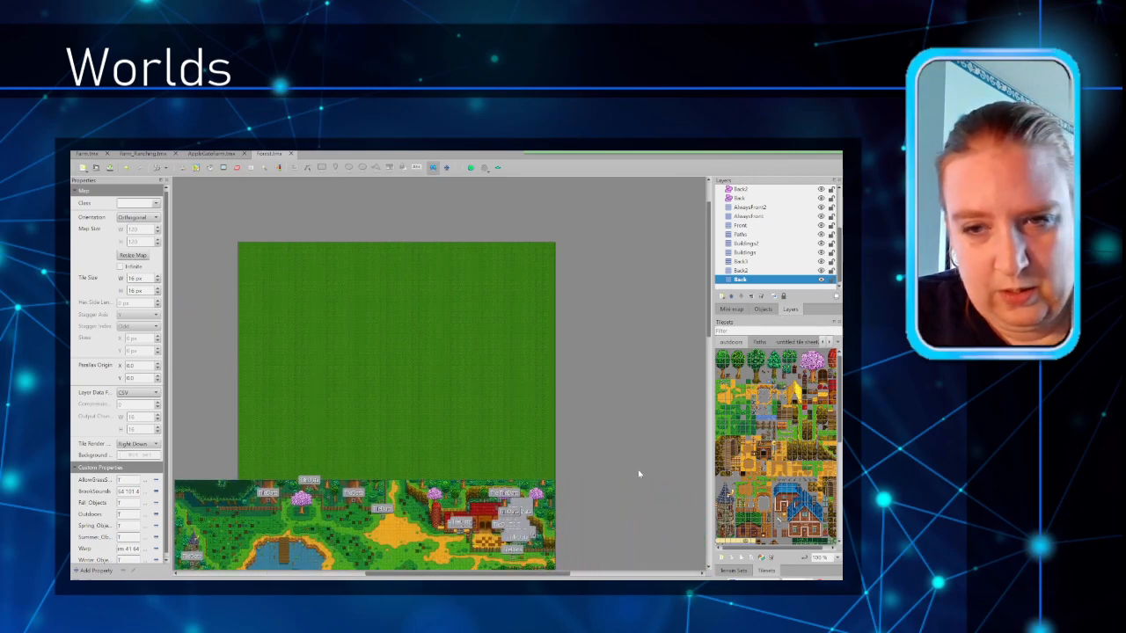
{"action": "scroll", "coordinate": [637, 469], "scroll_direction": "down", "scroll_amount": 5}
{"action": "scroll", "coordinate": [635, 465], "scroll_direction": "up", "scroll_amount": 3}
{"action": "scroll", "coordinate": [635, 465], "scroll_direction": "up", "scroll_amount": 2}
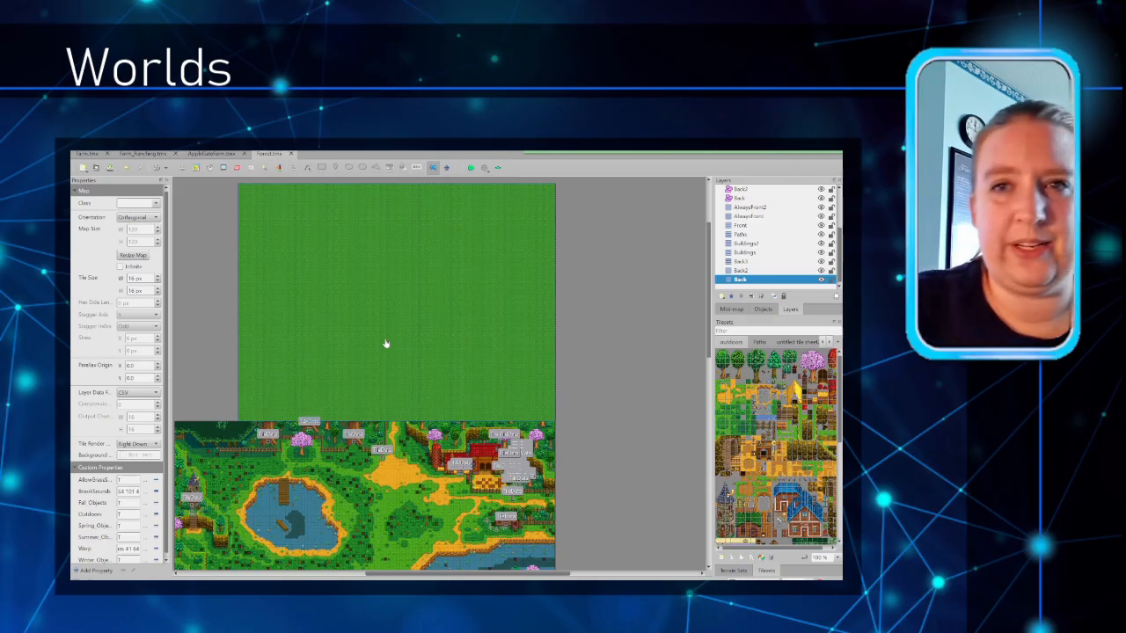
Step: Find the BusStop map by searching the Maps folder for "bus" and add it to the AppleGate world
{"action": "key", "text": "alt+Tab"}
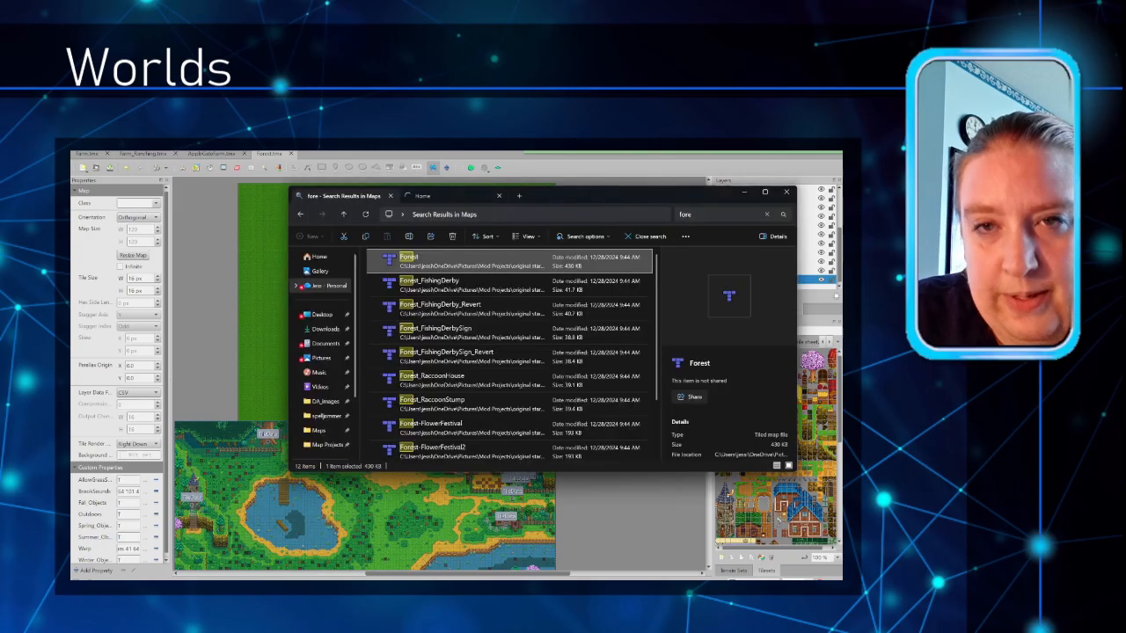
{"action": "left_click_drag", "start_coordinate": [703, 217], "coordinate": [660, 218]}
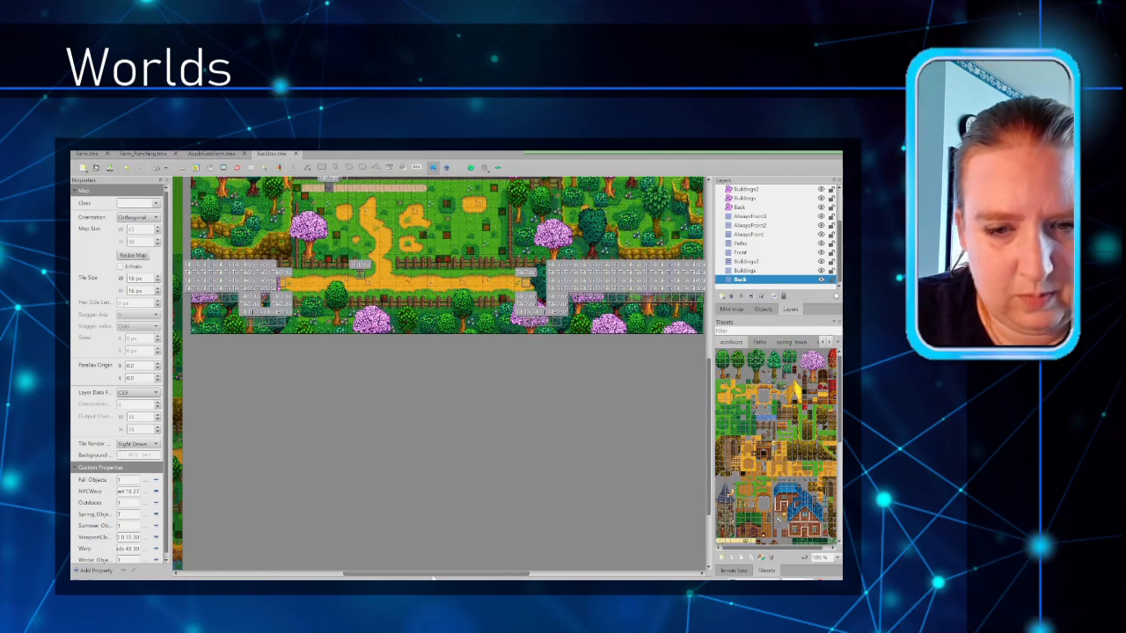
Step: Move the BusStop map flush against the farm map's right edge, near its upper corner
{"action": "left_click_drag", "start_coordinate": [436, 573], "coordinate": [373, 573]}
{"action": "left_click_drag", "start_coordinate": [707, 455], "coordinate": [703, 333]}
{"action": "left_click_drag", "start_coordinate": [485, 497], "coordinate": [477, 321]}
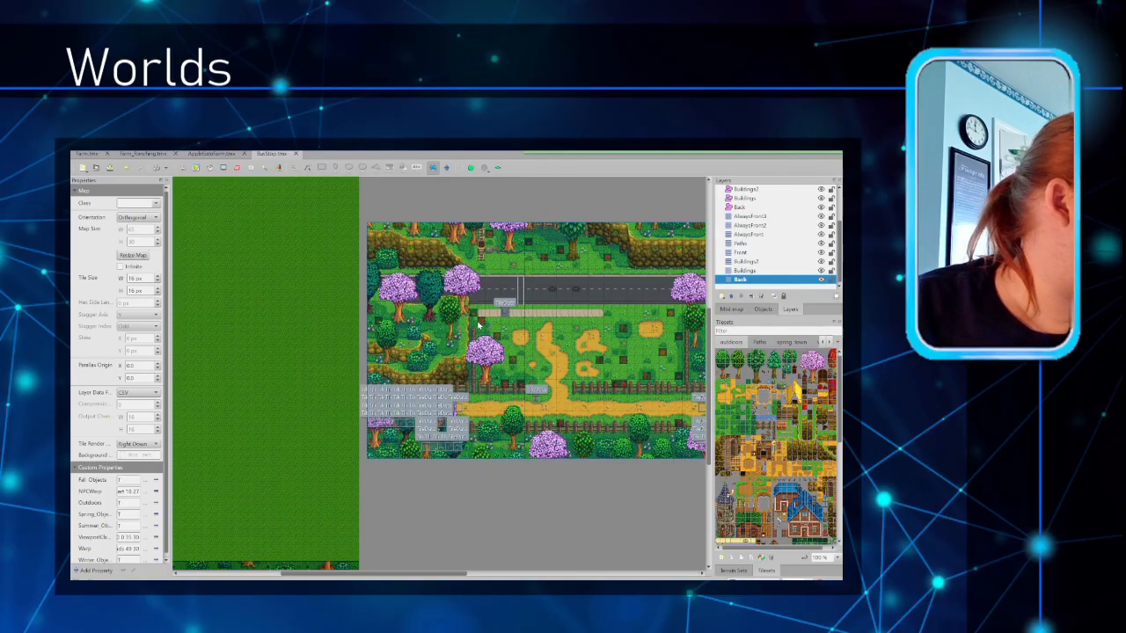
{"action": "left_click_drag", "start_coordinate": [479, 324], "coordinate": [466, 255]}
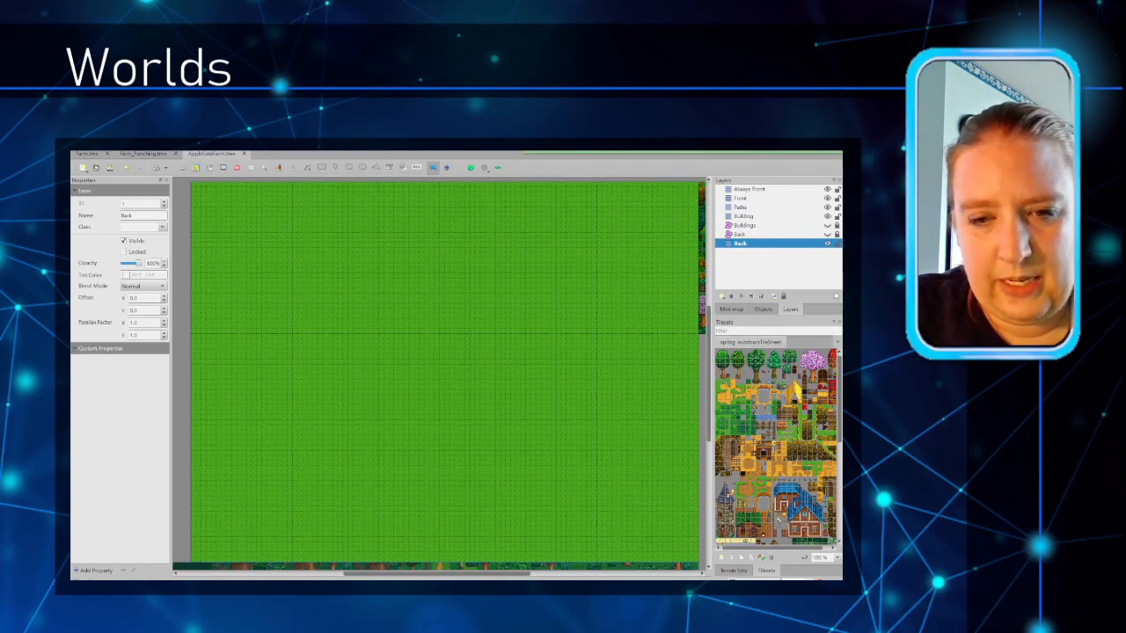
Step: Open the Backwoods map found by searching the Maps folder for "back" and add it to the AppleGate world
{"action": "key", "text": "alt+Tab"}
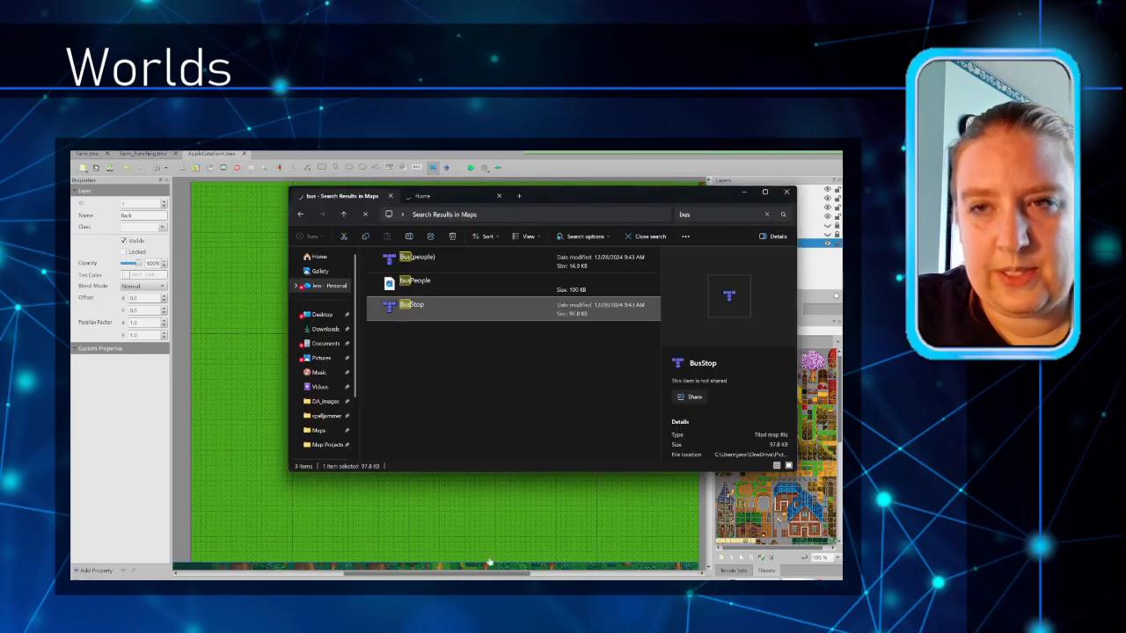
{"action": "left_click_drag", "start_coordinate": [700, 214], "coordinate": [678, 212]}
{"action": "type", "text": "back"}
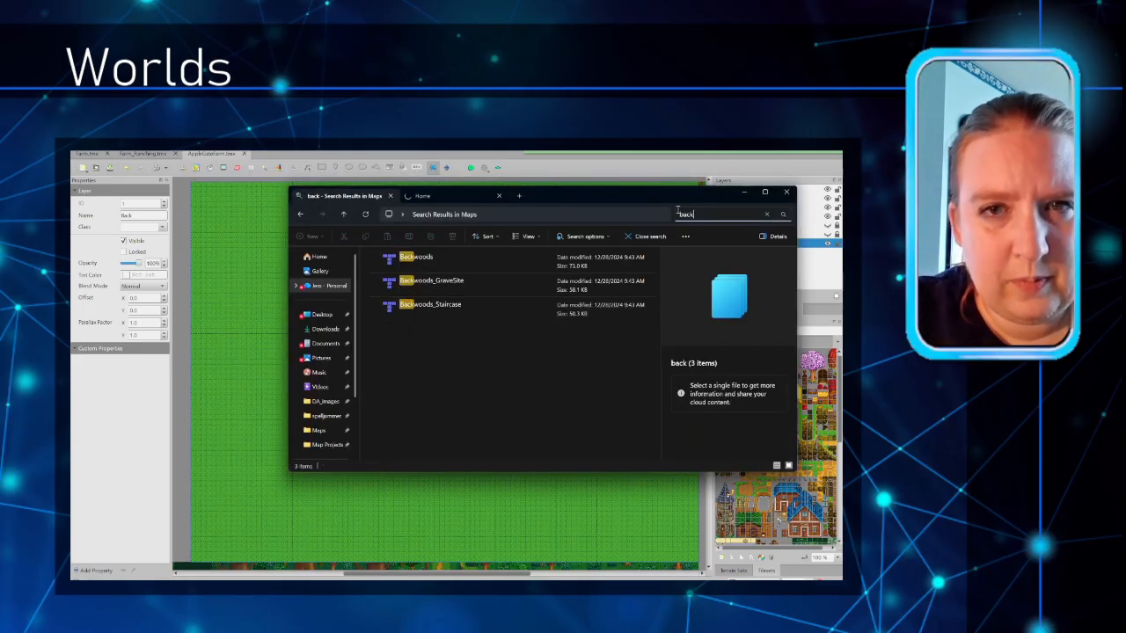
{"action": "double_click", "coordinate": [451, 259]}
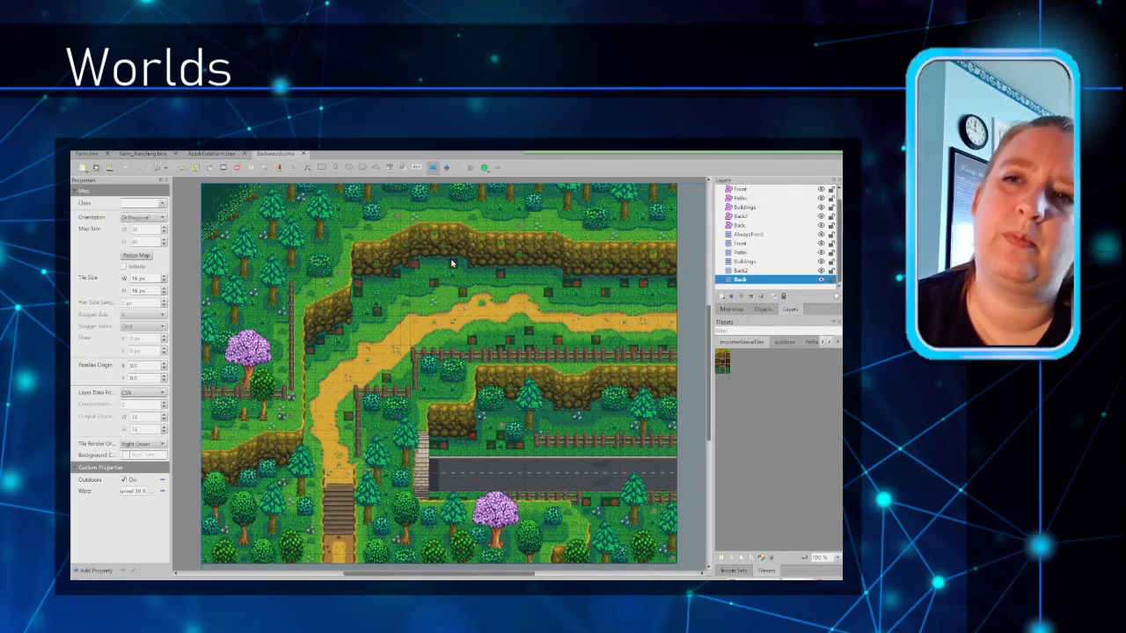
{"action": "scroll", "coordinate": [451, 261], "scroll_direction": "down", "scroll_amount": 2}
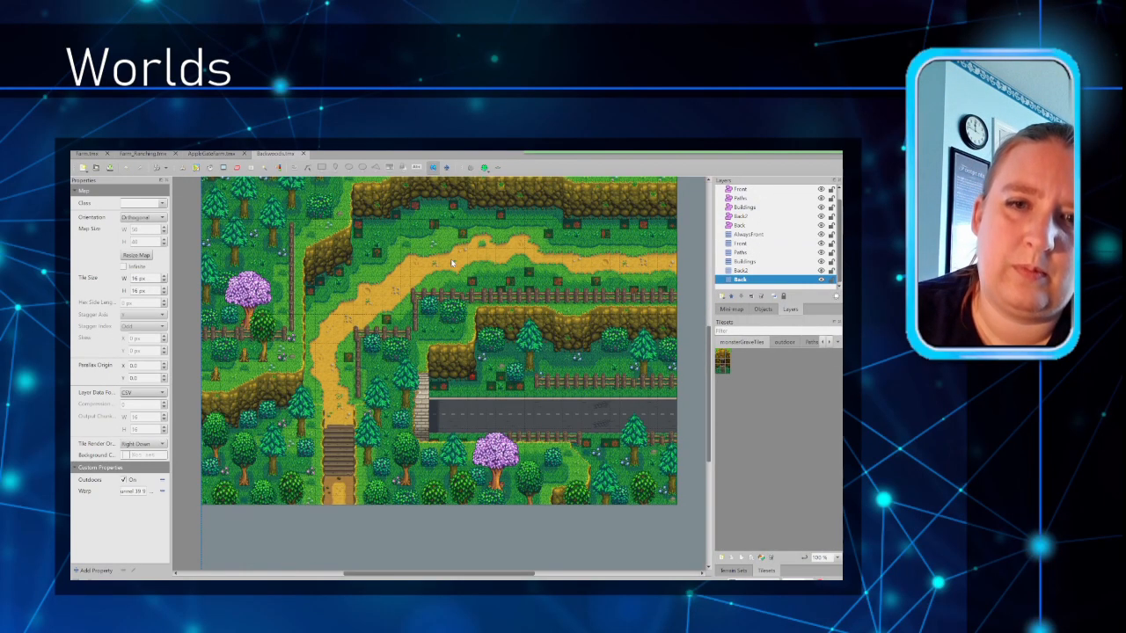
{"action": "left_click", "coordinate": [484, 168]}
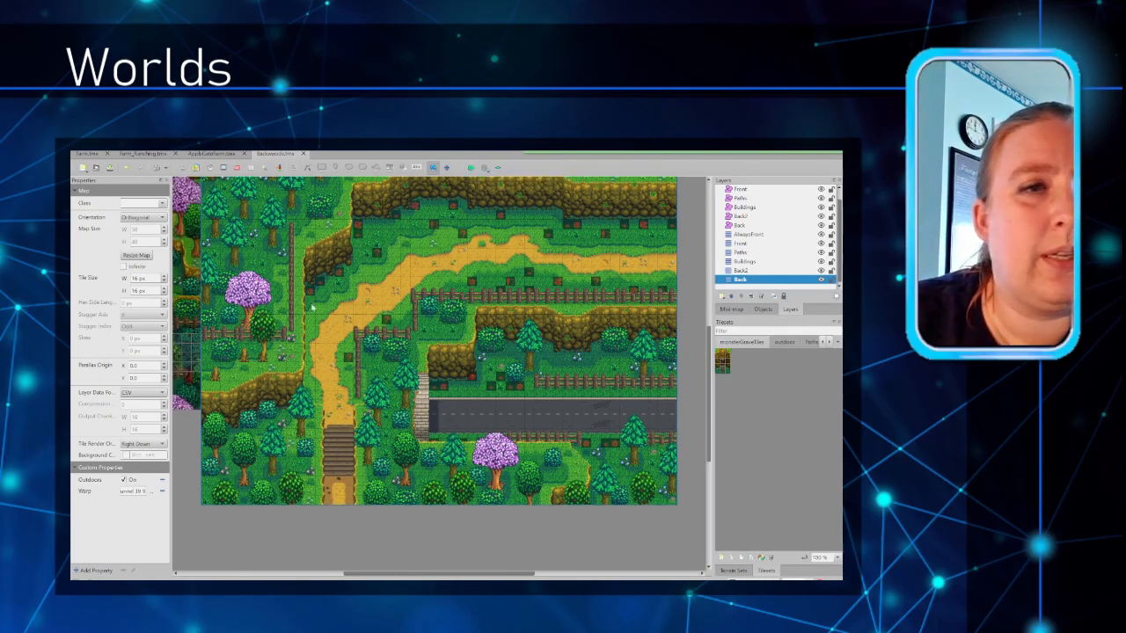
Step: Place the Backwoods map directly above the farm map with right edges aligned, and close the Backwoods map file
{"action": "scroll", "coordinate": [316, 321], "scroll_direction": "up", "scroll_amount": 3}
{"action": "left_click_drag", "start_coordinate": [416, 574], "coordinate": [308, 575]}
{"action": "left_click_drag", "start_coordinate": [579, 467], "coordinate": [272, 197]}
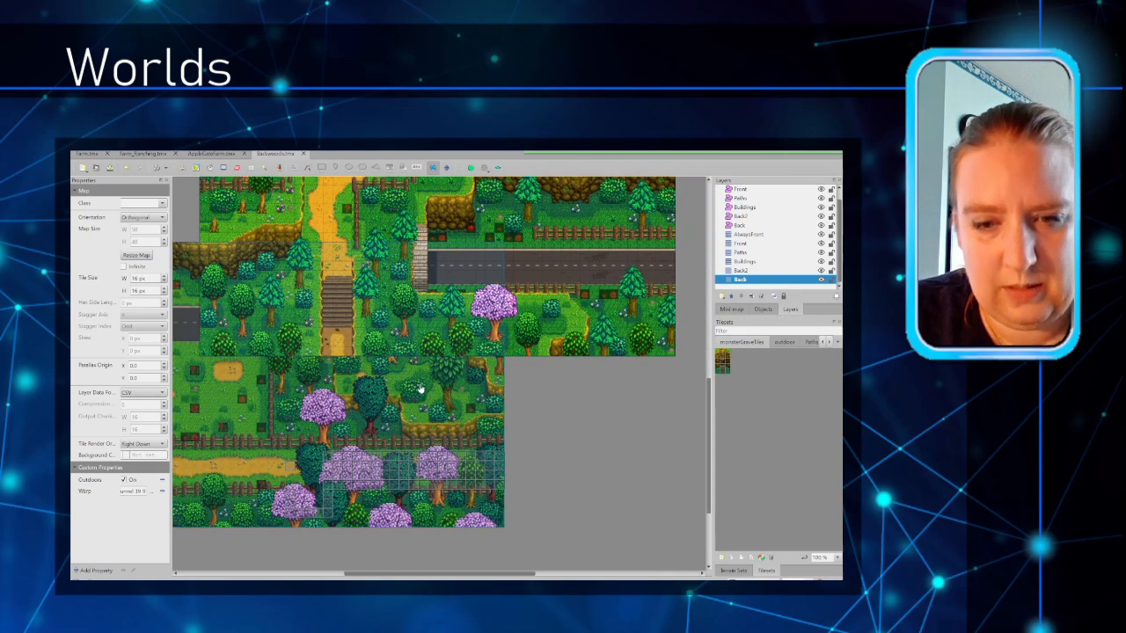
{"action": "scroll", "coordinate": [420, 389], "scroll_direction": "down", "scroll_amount": 2, "text": "ctrl"}
{"action": "scroll", "coordinate": [420, 388], "scroll_direction": "down", "scroll_amount": 1, "text": "ctrl"}
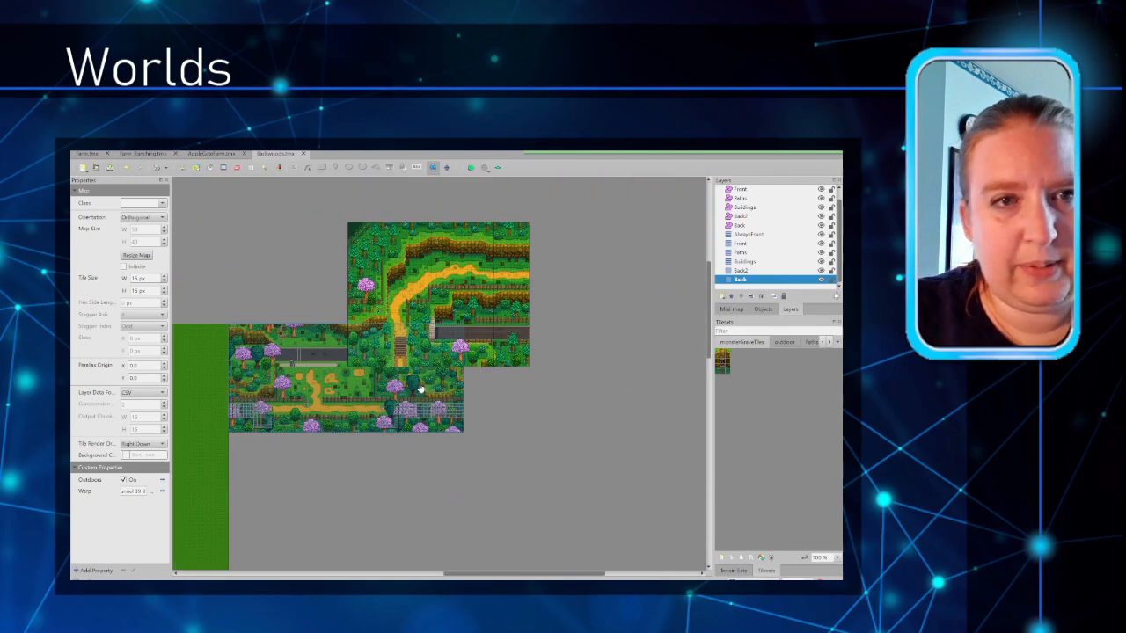
{"action": "left_click_drag", "start_coordinate": [466, 282], "coordinate": [220, 212]}
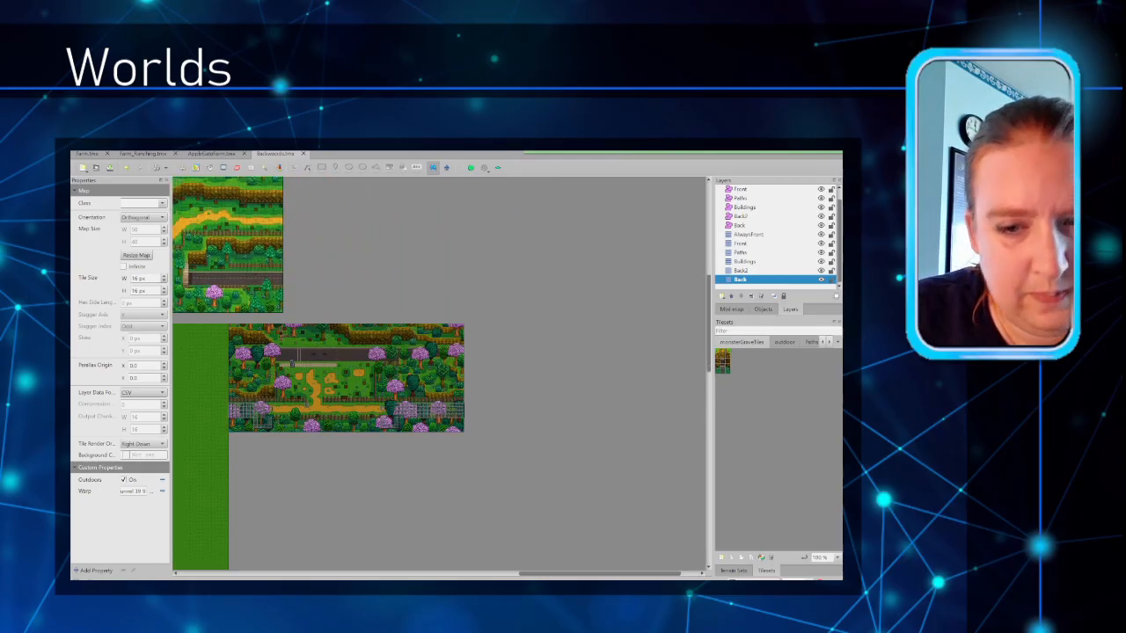
{"action": "scroll", "coordinate": [452, 554], "scroll_direction": "left", "scroll_amount": 5, "text": "shift"}
{"action": "scroll", "coordinate": [451, 554], "scroll_direction": "right", "scroll_amount": 1, "text": "shift"}
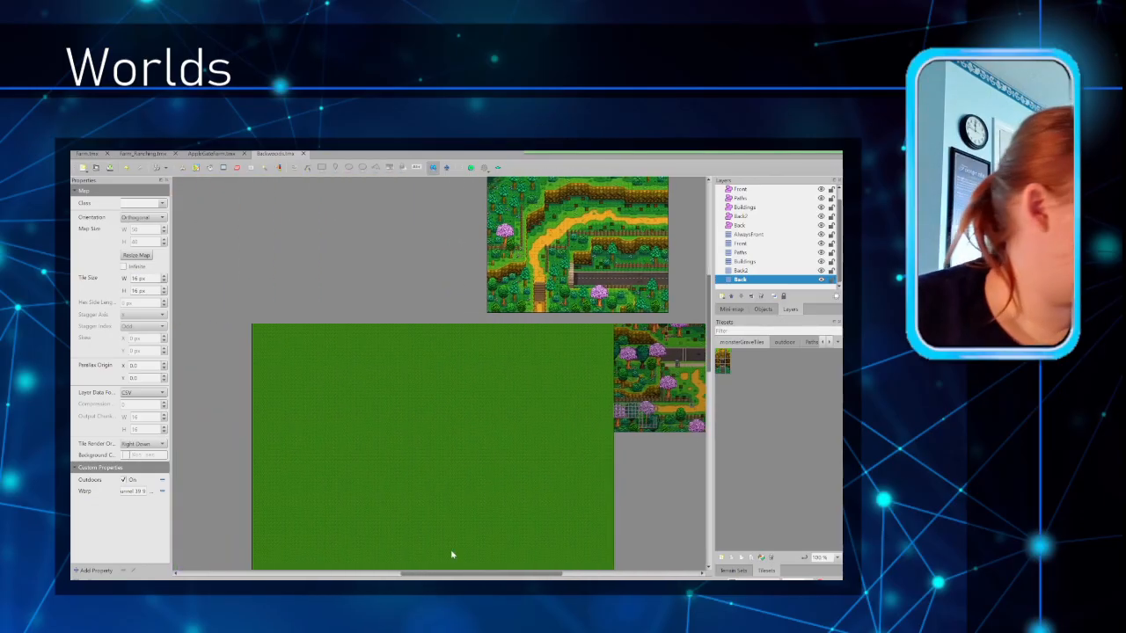
{"action": "left_click_drag", "start_coordinate": [517, 260], "coordinate": [466, 274]}
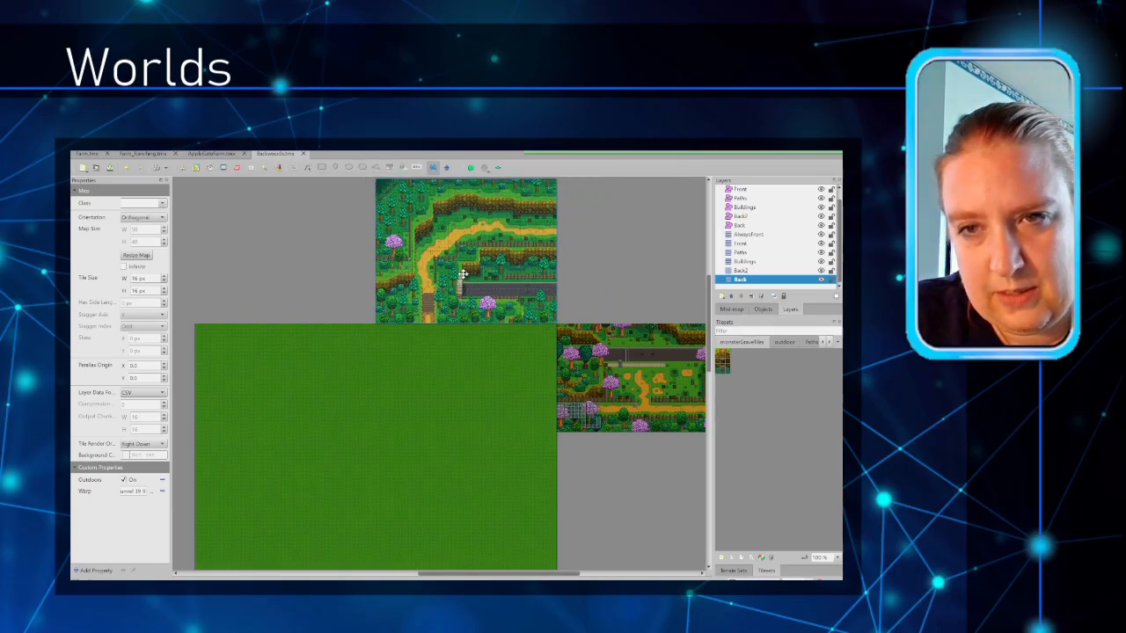
{"action": "scroll", "coordinate": [622, 475], "scroll_direction": "down", "scroll_amount": 1}
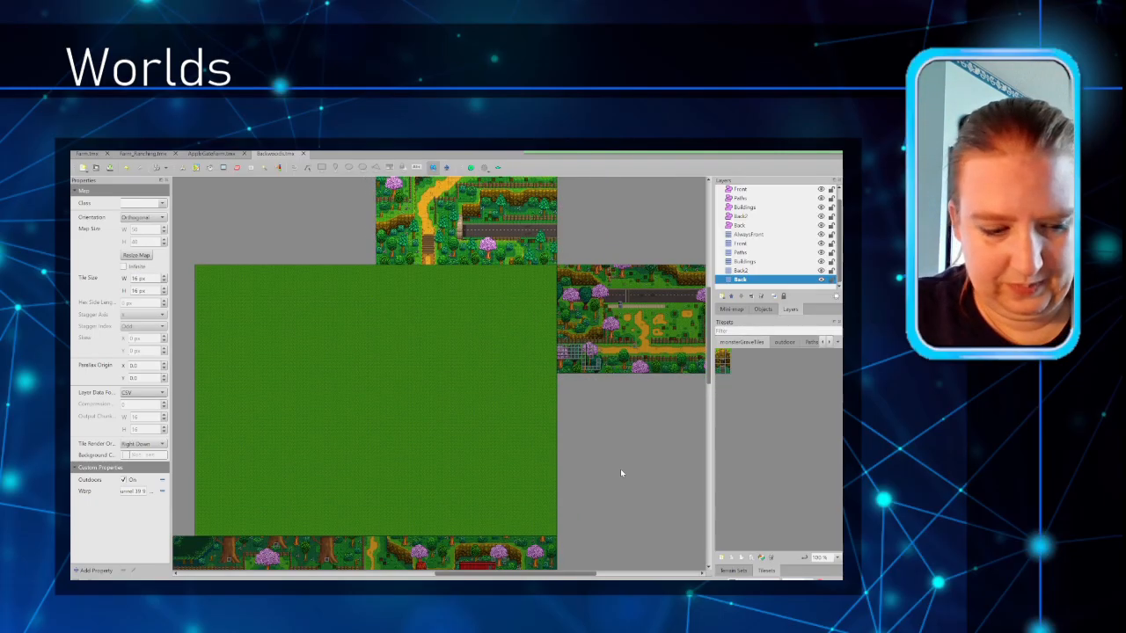
{"action": "key", "text": "ctrl+w"}
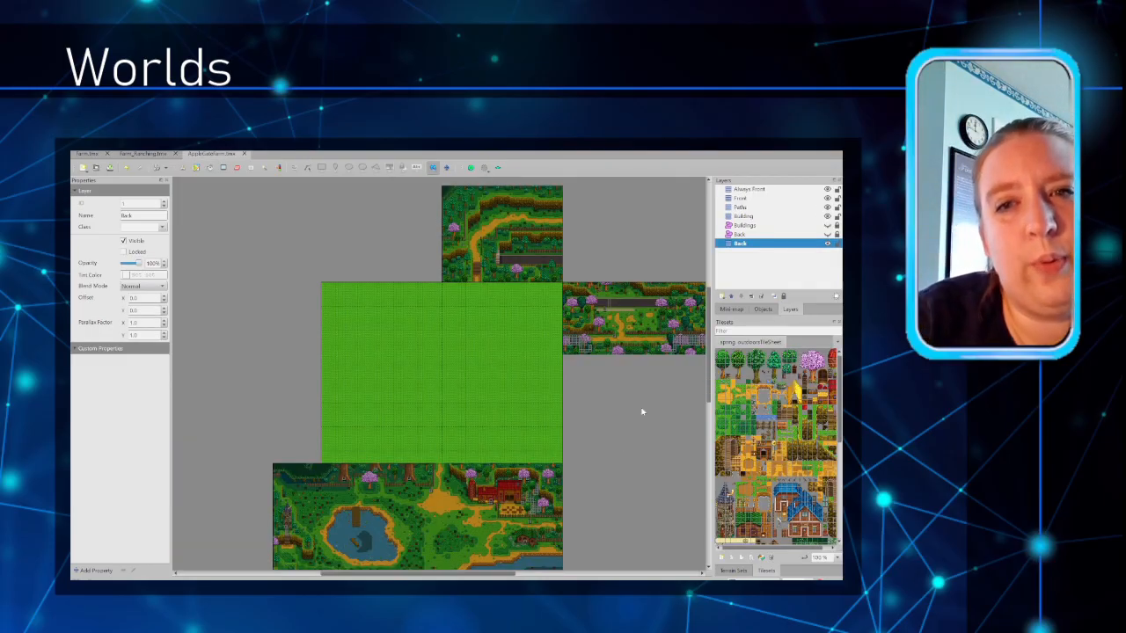
Step: Move the BusStop map down along the farm map's right edge until their upper edges line up
{"action": "scroll", "coordinate": [507, 443], "scroll_direction": "up", "scroll_amount": 2, "text": "ctrl"}
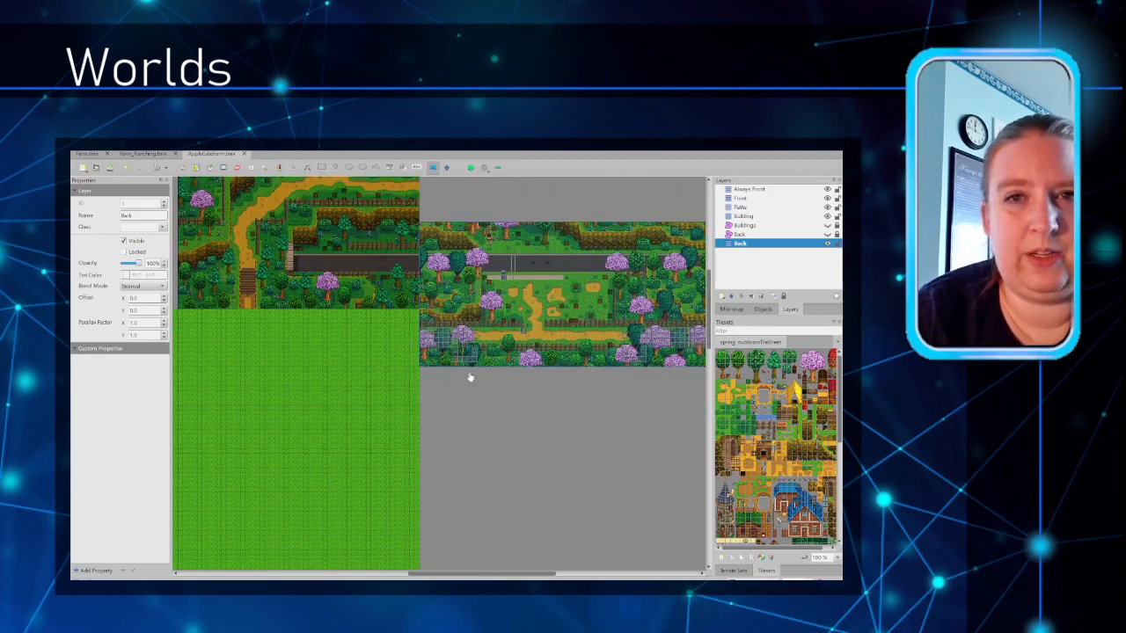
{"action": "scroll", "coordinate": [493, 536], "scroll_direction": "down", "scroll_amount": 1}
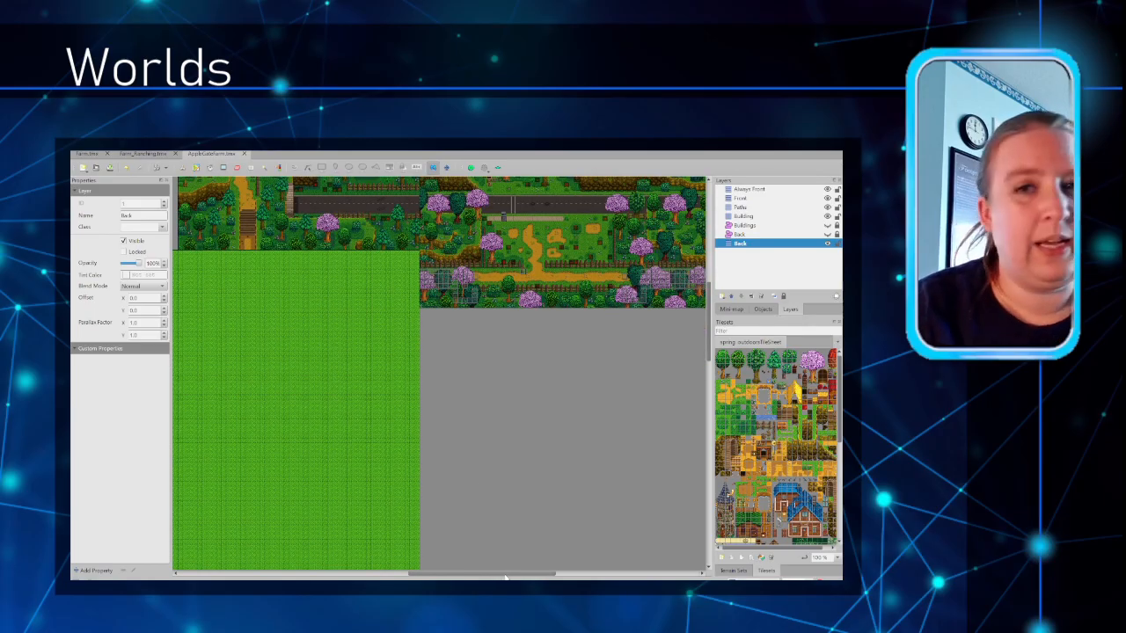
{"action": "left_click_drag", "start_coordinate": [506, 575], "coordinate": [468, 571]}
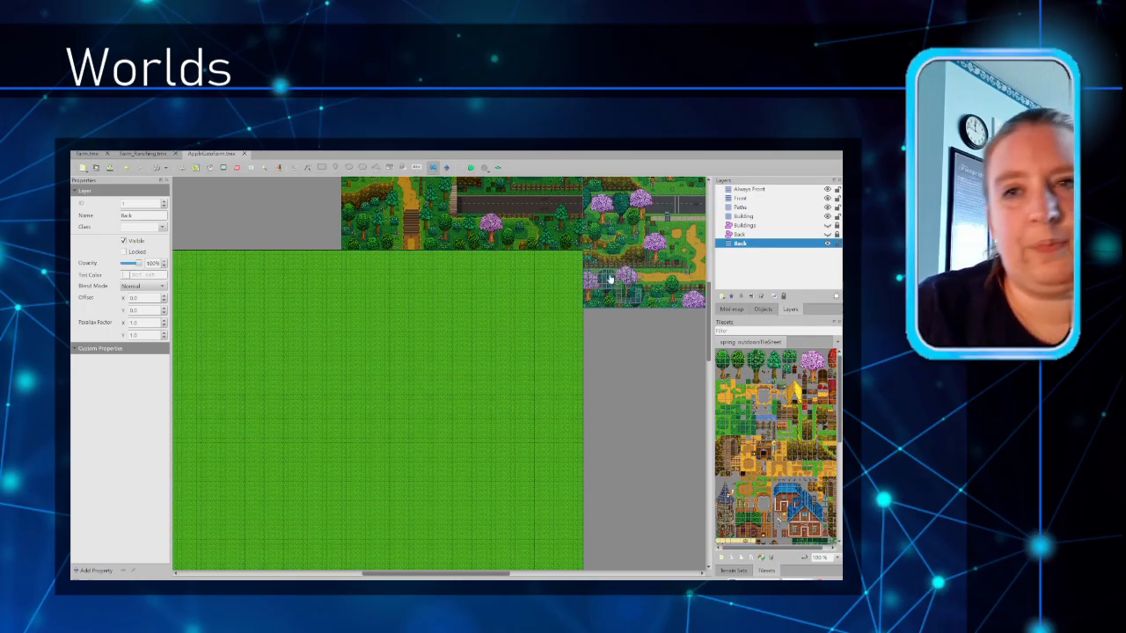
{"action": "left_click_drag", "start_coordinate": [633, 272], "coordinate": [638, 356]}
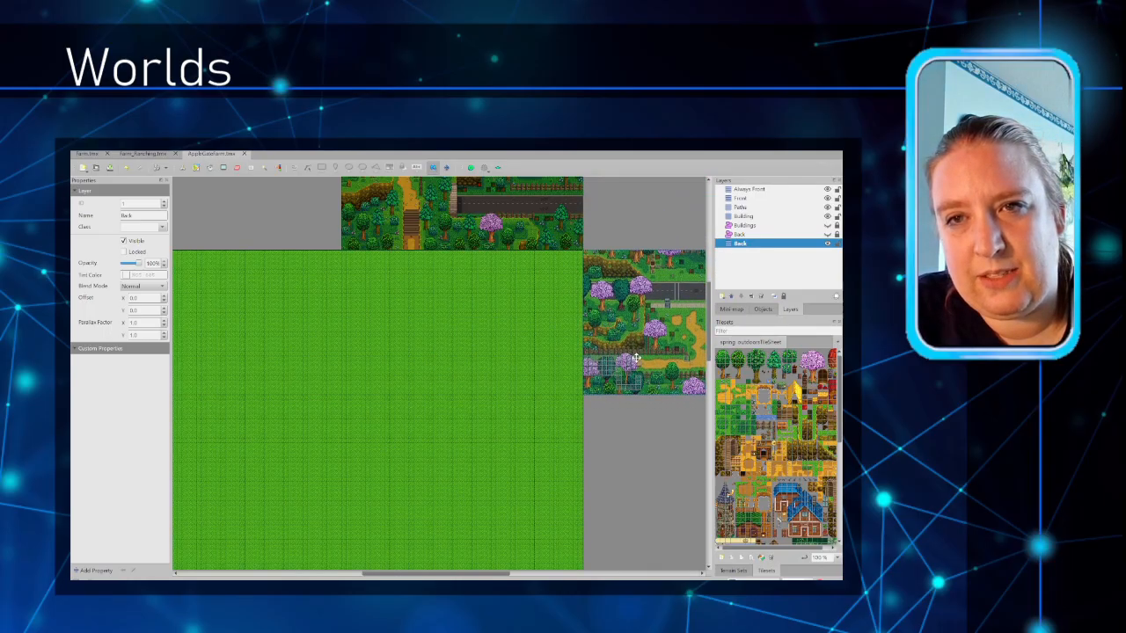
{"action": "scroll", "coordinate": [627, 359], "scroll_direction": "down", "scroll_amount": 2}
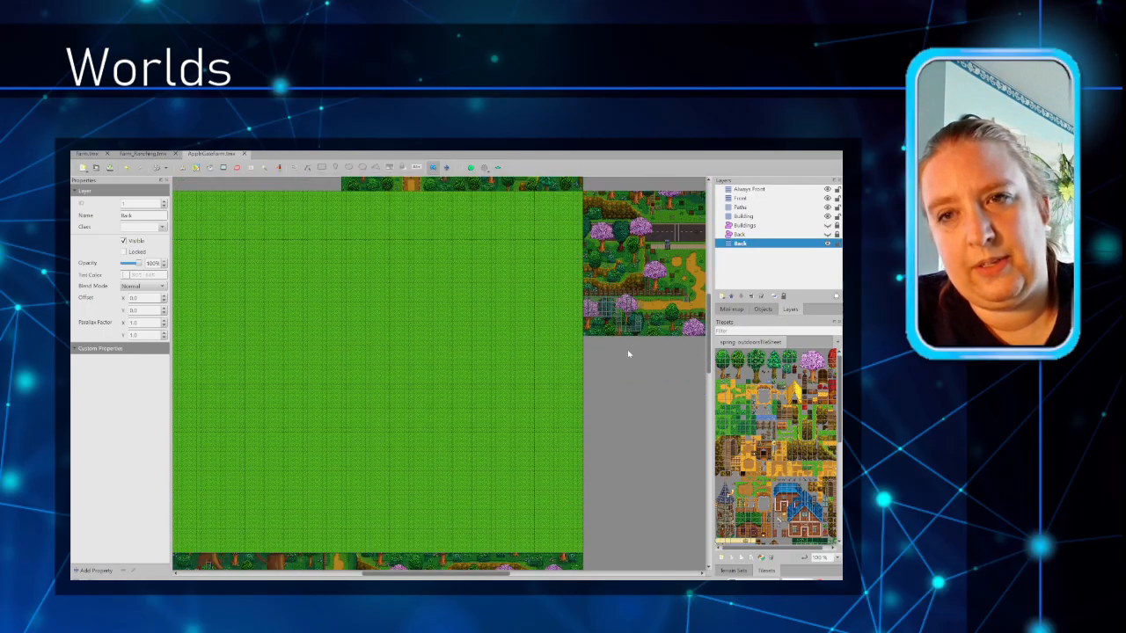
Step: Move the BusStop map horizontally away from the farm map, leaving a gap between the two and keeping their upper edges level
{"action": "scroll", "coordinate": [627, 359], "scroll_direction": "up", "scroll_amount": 4}
{"action": "scroll", "coordinate": [499, 575], "scroll_direction": "right", "scroll_amount": 1}
{"action": "left_click_drag", "start_coordinate": [499, 576], "coordinate": [525, 576]}
{"action": "left_click_drag", "start_coordinate": [523, 401], "coordinate": [622, 404]}
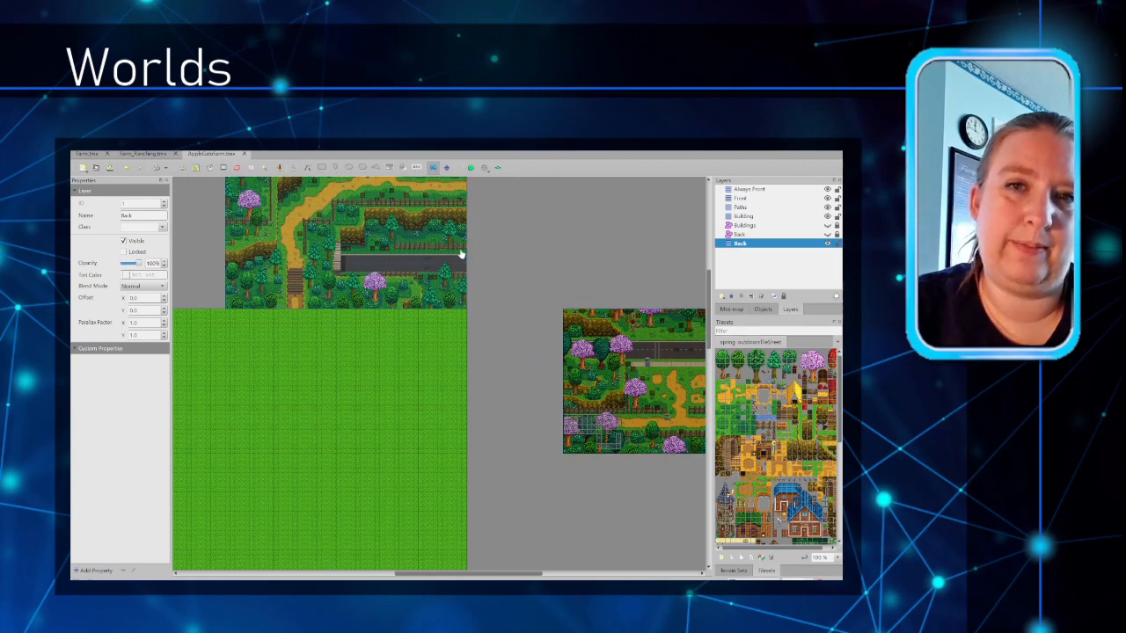
Step: Move the BusStop map horizontally until it sits flush against the farm map's right edge, keeping their upper edges level
{"action": "left_click_drag", "start_coordinate": [637, 384], "coordinate": [541, 387]}
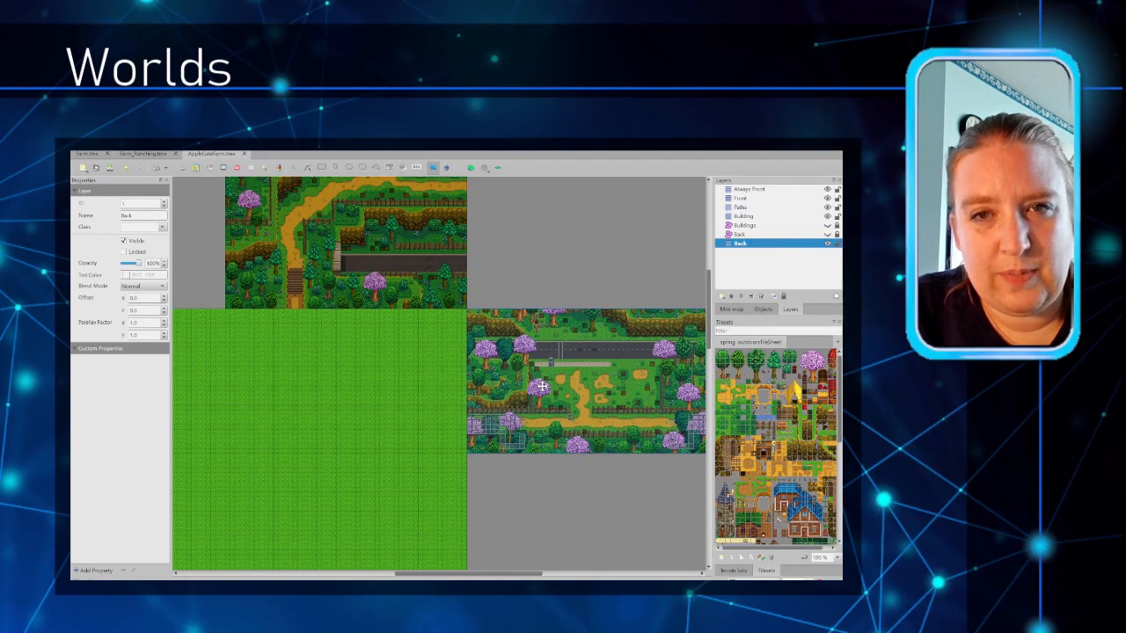
{"action": "scroll", "coordinate": [352, 414], "scroll_direction": "down", "scroll_amount": 3}
{"action": "scroll", "coordinate": [352, 415], "scroll_direction": "up", "scroll_amount": 2}
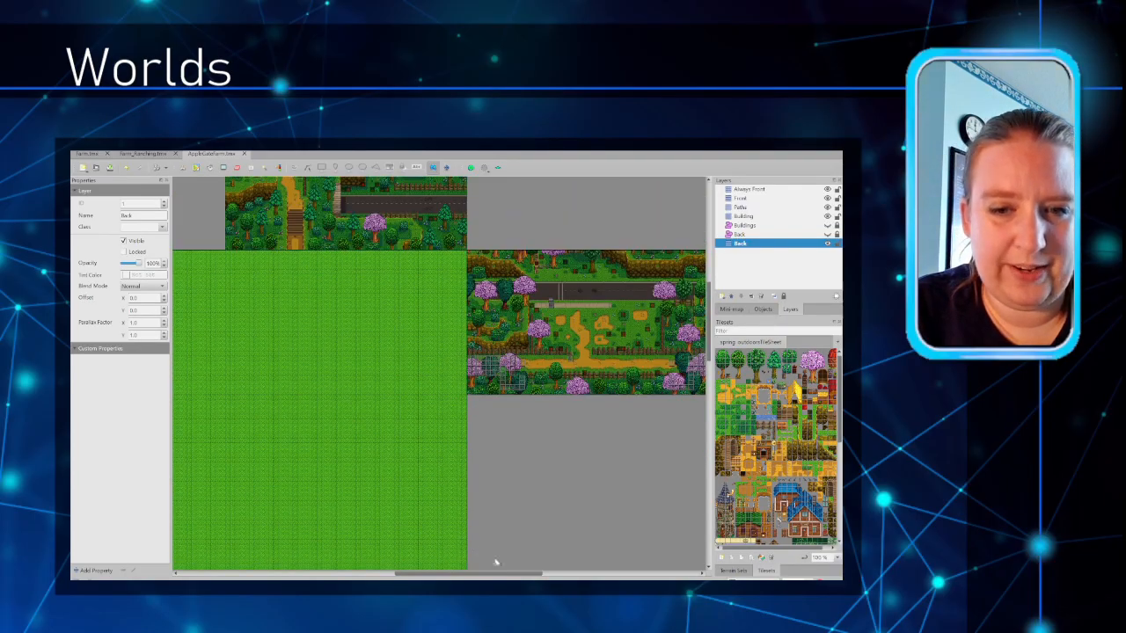
Step: Examine how the Backwoods, BusStop and Forest maps line up with the edges of the farm map
{"action": "left_click_drag", "start_coordinate": [505, 572], "coordinate": [493, 572]}
{"action": "scroll", "coordinate": [427, 445], "scroll_direction": "down", "scroll_amount": 3}
{"action": "scroll", "coordinate": [423, 443], "scroll_direction": "up", "scroll_amount": 4}
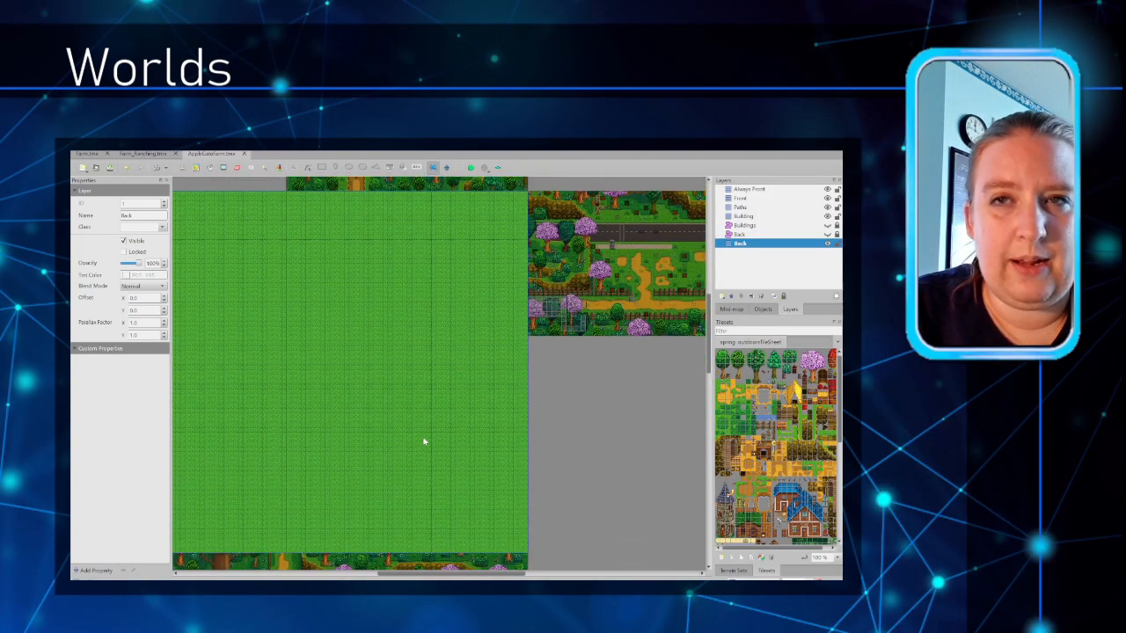
{"action": "mouse_move", "coordinate": [504, 573]}
{"action": "left_mouse_down"}
{"action": "mouse_move", "coordinate": [467, 563]}
{"action": "mouse_move", "coordinate": [510, 557]}
{"action": "left_mouse_up"}
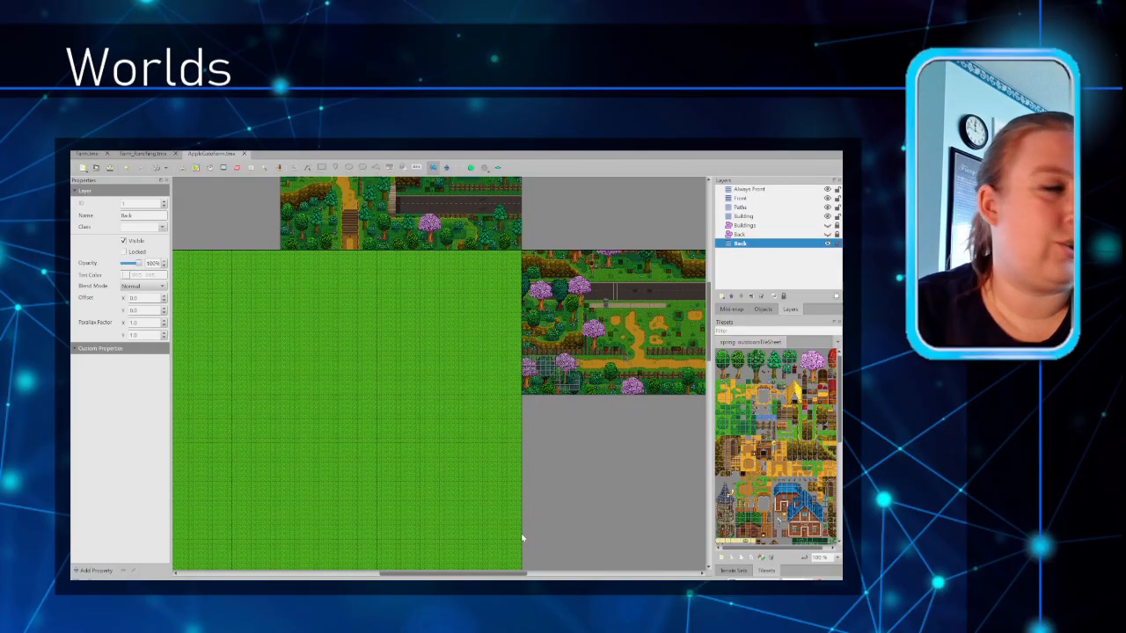
{"action": "scroll", "coordinate": [522, 536], "scroll_direction": "down", "scroll_amount": 2}
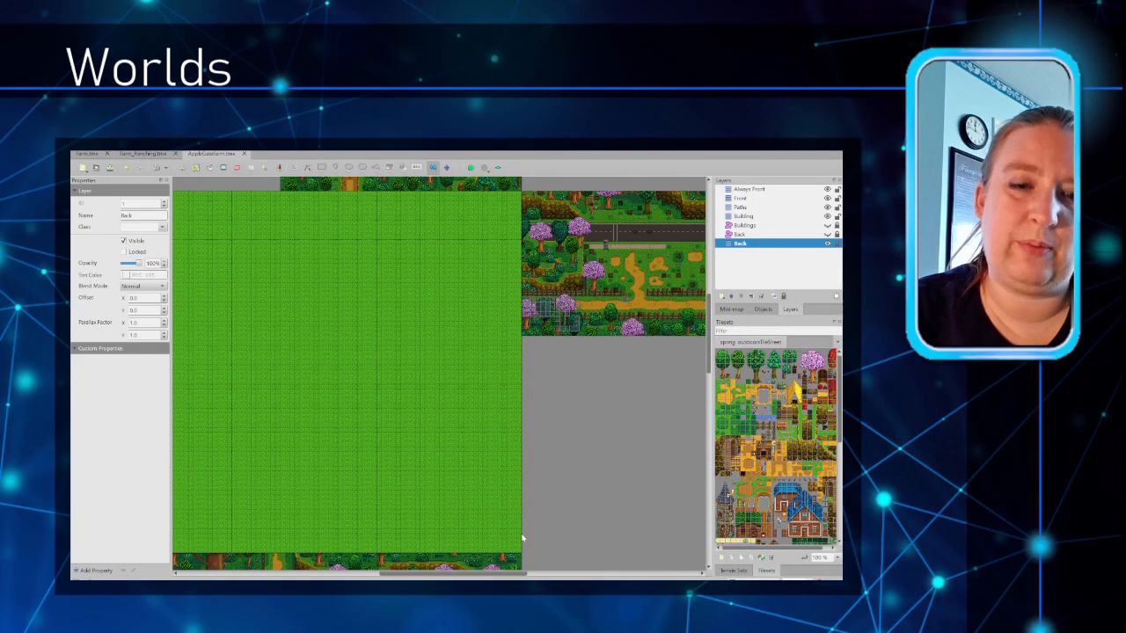
{"action": "scroll", "coordinate": [521, 537], "scroll_direction": "up", "scroll_amount": 1}
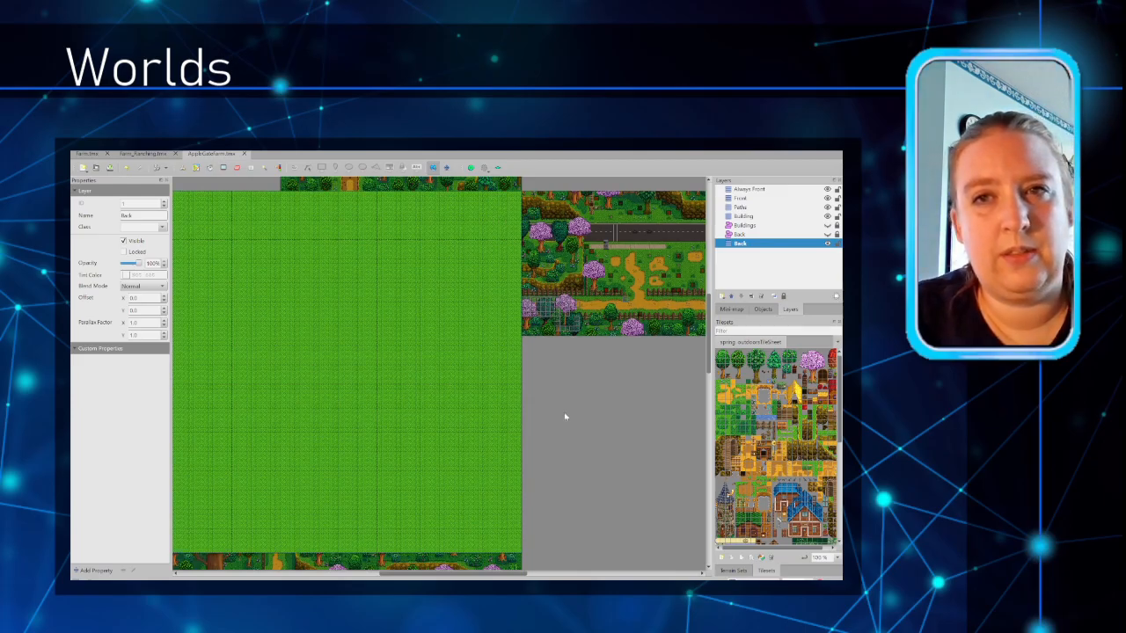
{"action": "scroll", "coordinate": [565, 417], "scroll_direction": "down", "scroll_amount": 2}
{"action": "scroll", "coordinate": [564, 417], "scroll_direction": "up", "scroll_amount": 4}
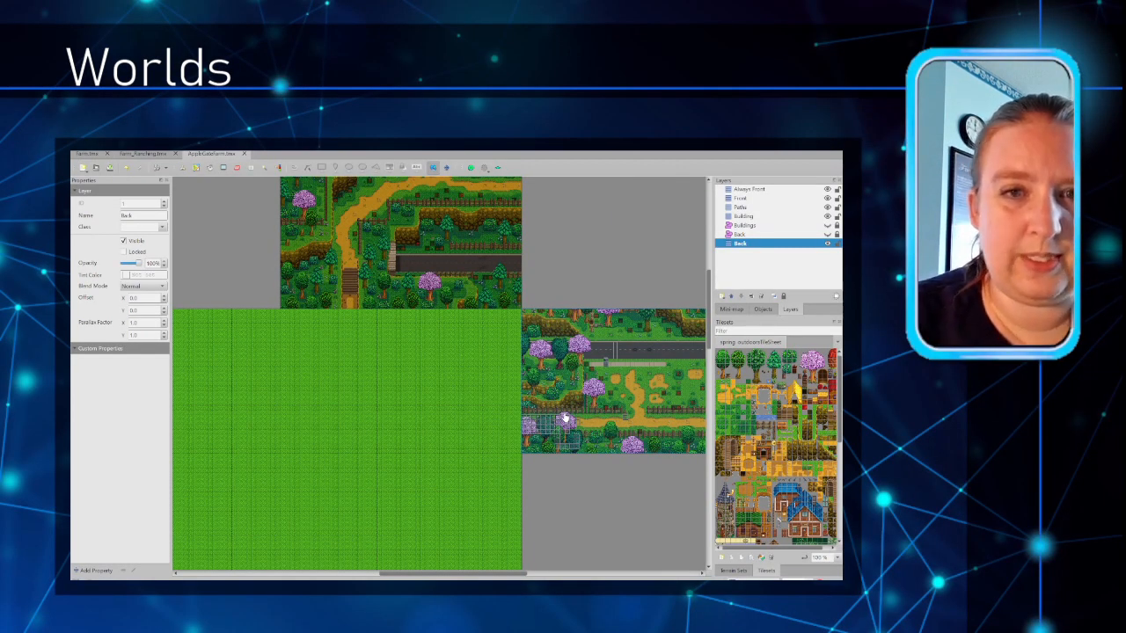
{"action": "scroll", "coordinate": [565, 416], "scroll_direction": "down", "scroll_amount": 1}
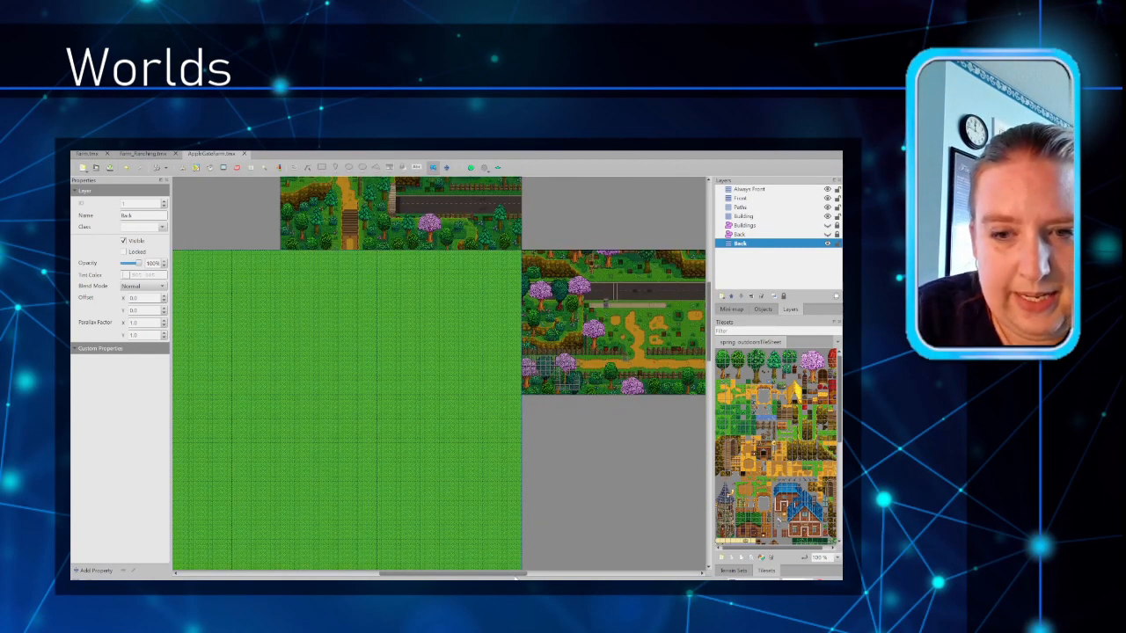
{"action": "left_click_drag", "start_coordinate": [516, 577], "coordinate": [479, 574]}
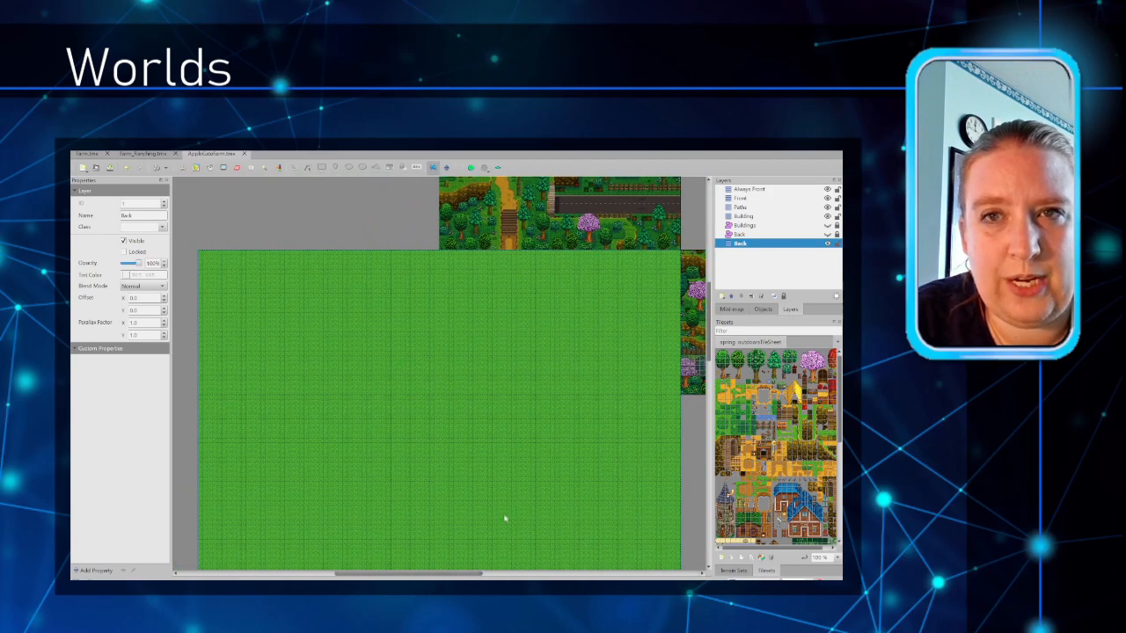
{"action": "scroll", "coordinate": [514, 404], "scroll_direction": "down", "scroll_amount": 1}
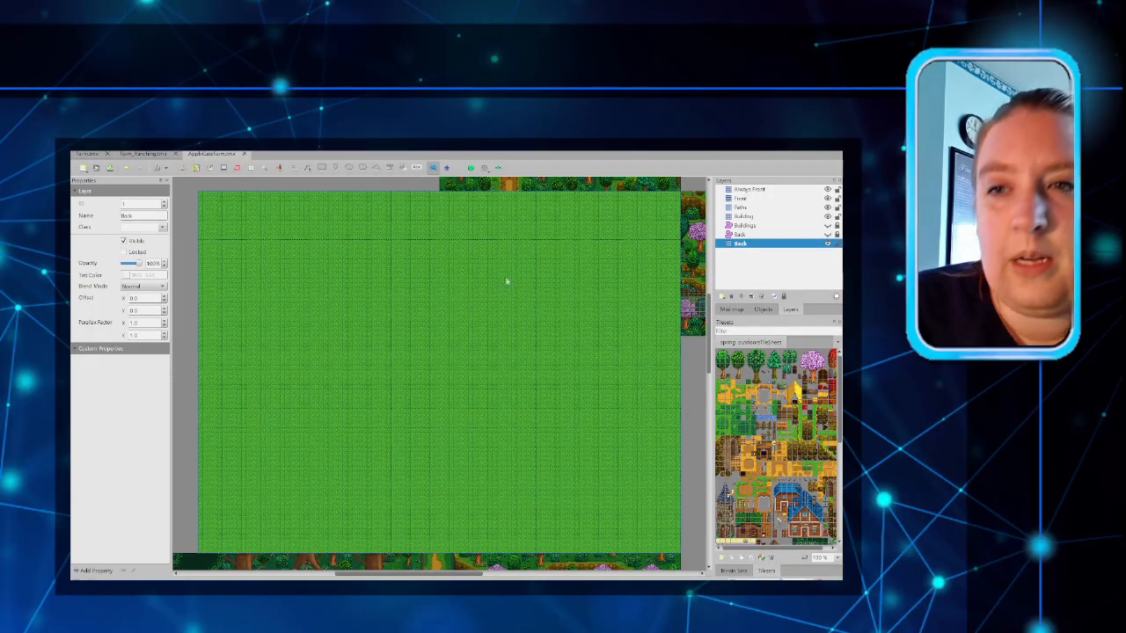
Step: In the Farm_Ranching map's Paths layer, select and copy the 9 by 6 tile block in the grass above the northeastern debris field
{"action": "left_click", "coordinate": [141, 155]}
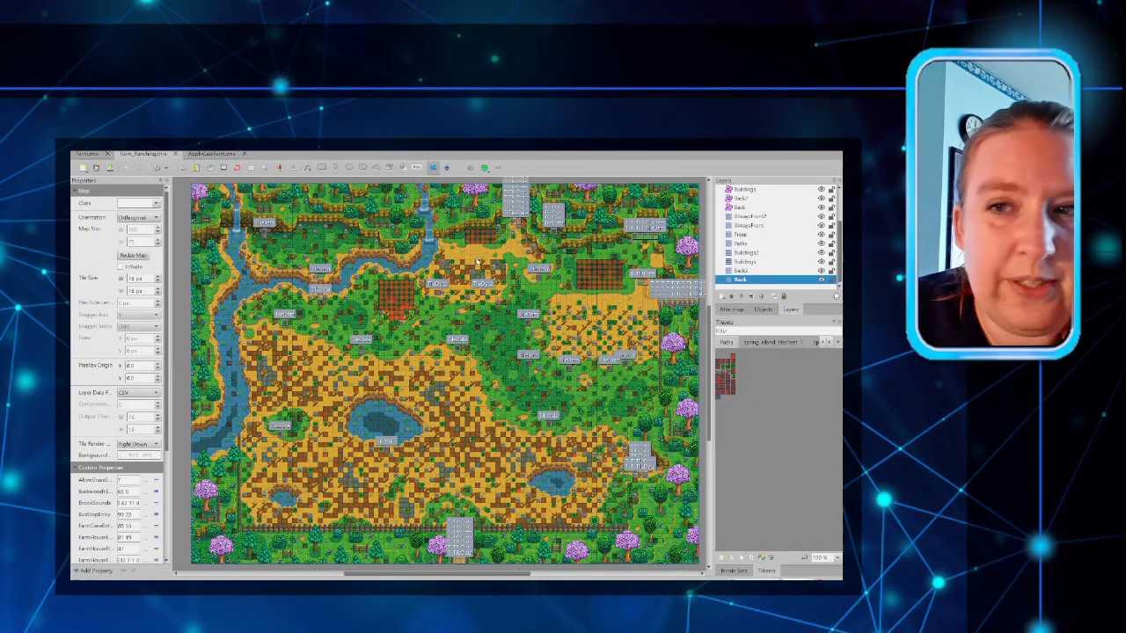
{"action": "scroll", "coordinate": [608, 295], "scroll_direction": "up", "scroll_amount": 3}
{"action": "scroll", "coordinate": [610, 299], "scroll_direction": "down", "scroll_amount": 3}
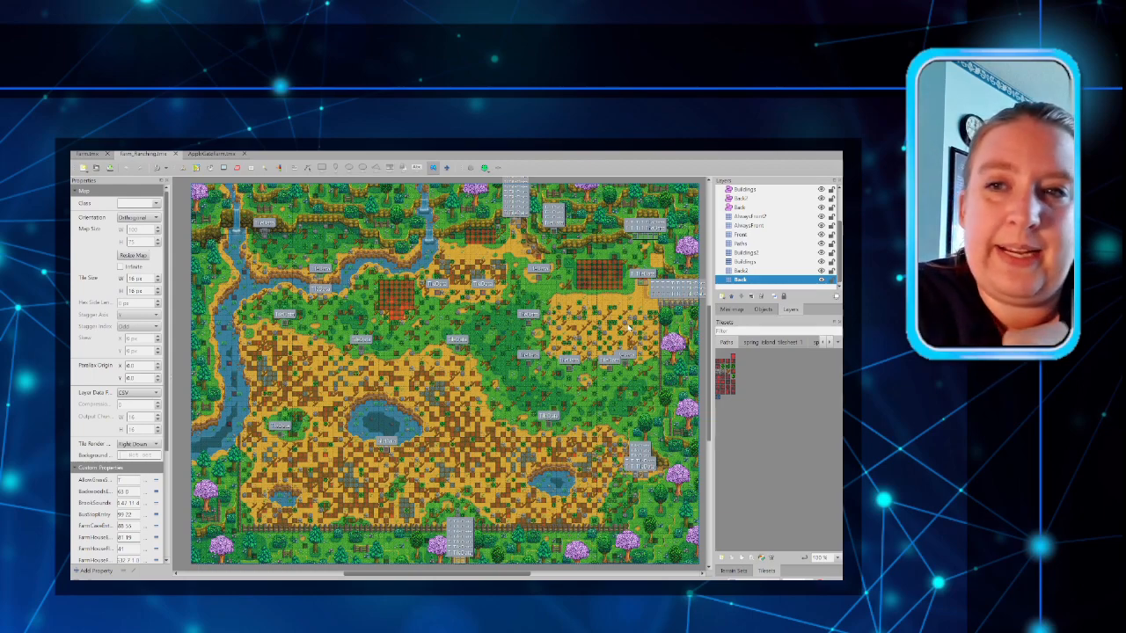
{"action": "left_click", "coordinate": [747, 244]}
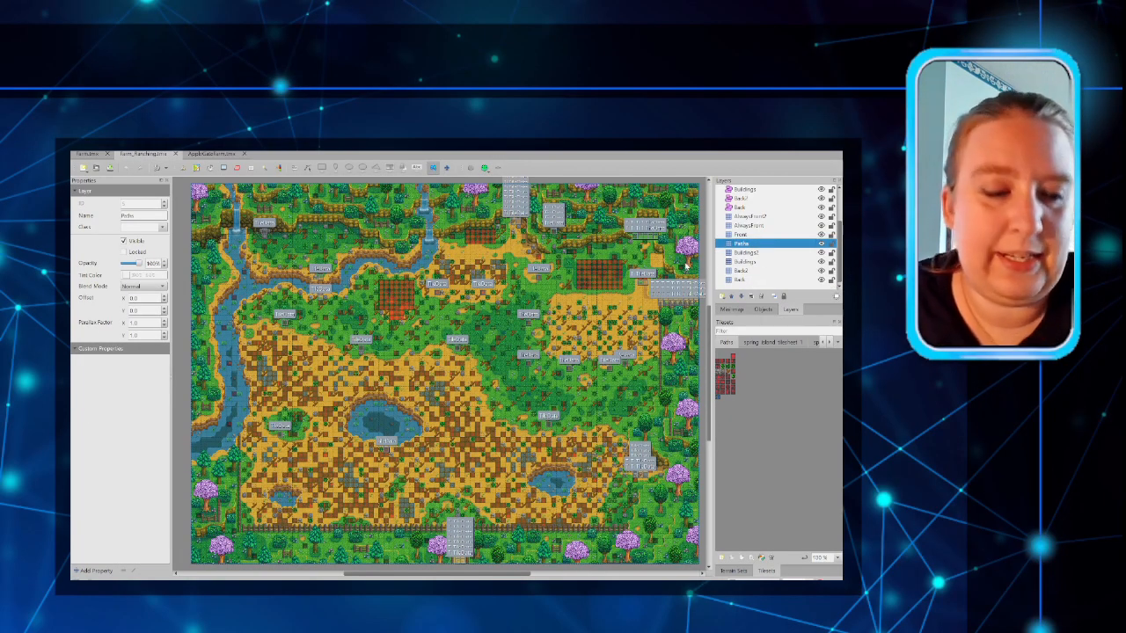
{"action": "key", "text": "ctrl+plus"}
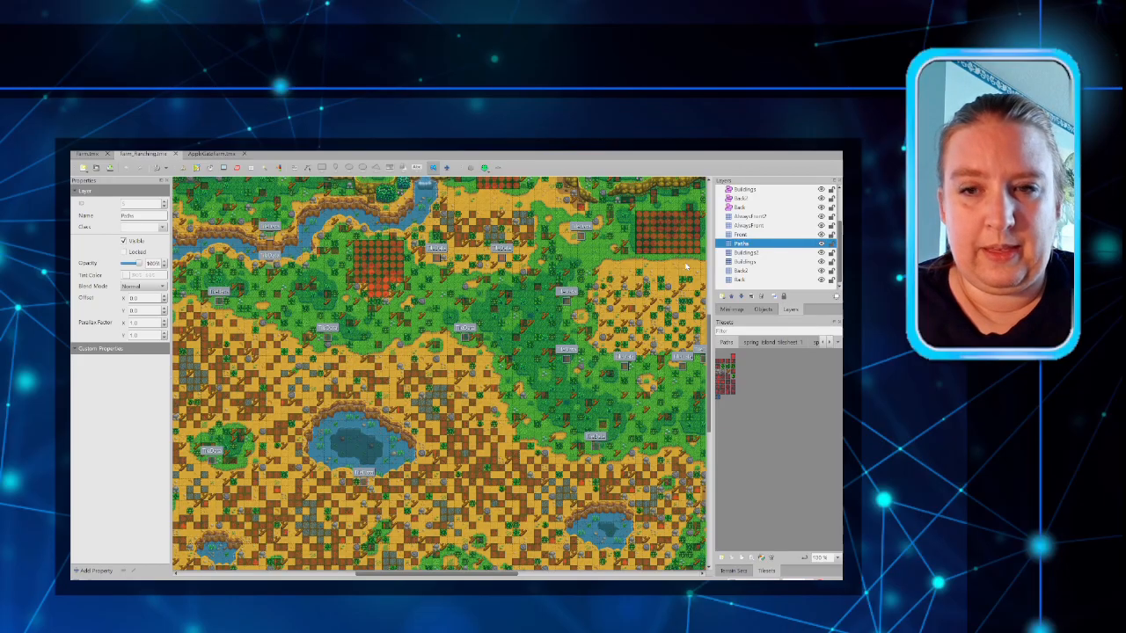
{"action": "key", "text": "ctrl+plus"}
{"action": "left_click_drag", "start_coordinate": [479, 575], "coordinate": [557, 575]}
{"action": "scroll", "coordinate": [456, 406], "scroll_direction": "up", "scroll_amount": 2}
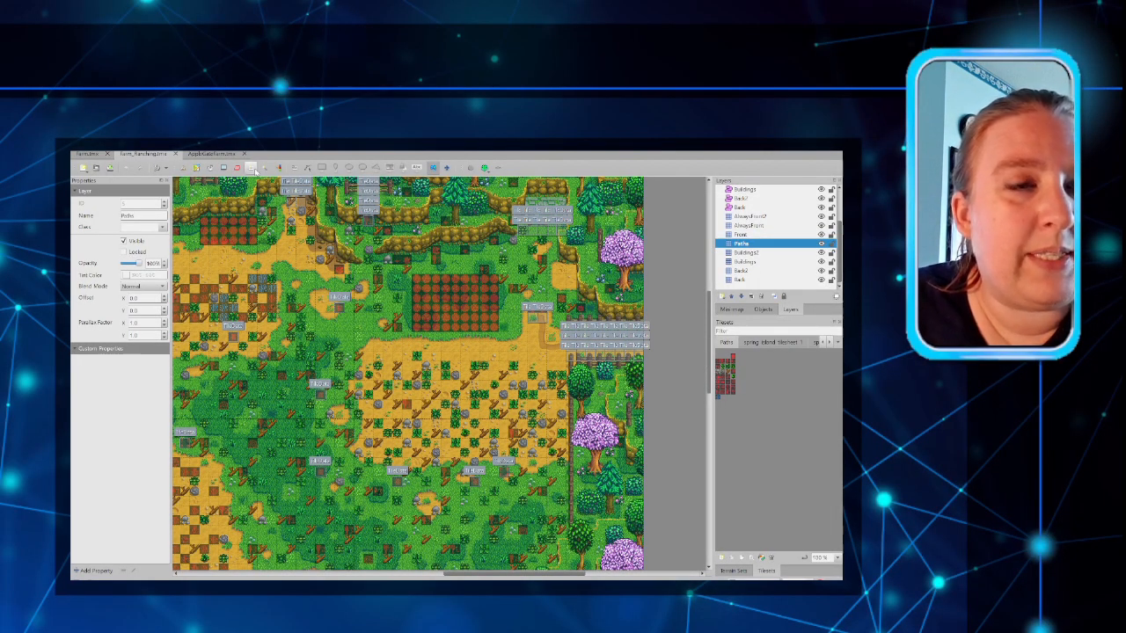
{"action": "left_click", "coordinate": [251, 168]}
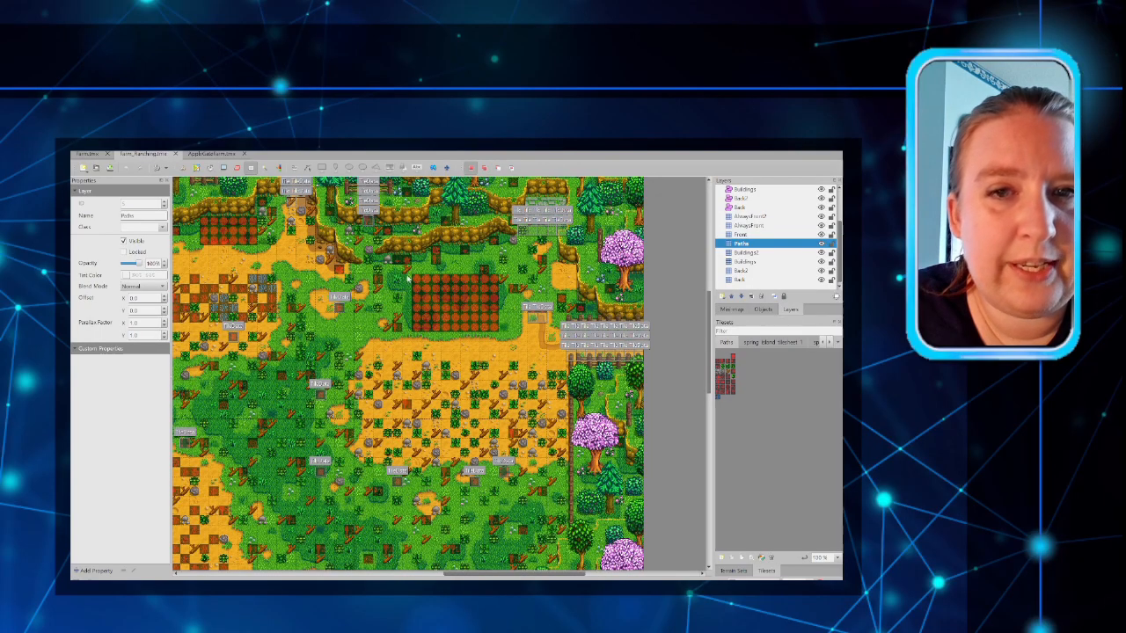
{"action": "left_click_drag", "start_coordinate": [422, 284], "coordinate": [495, 330]}
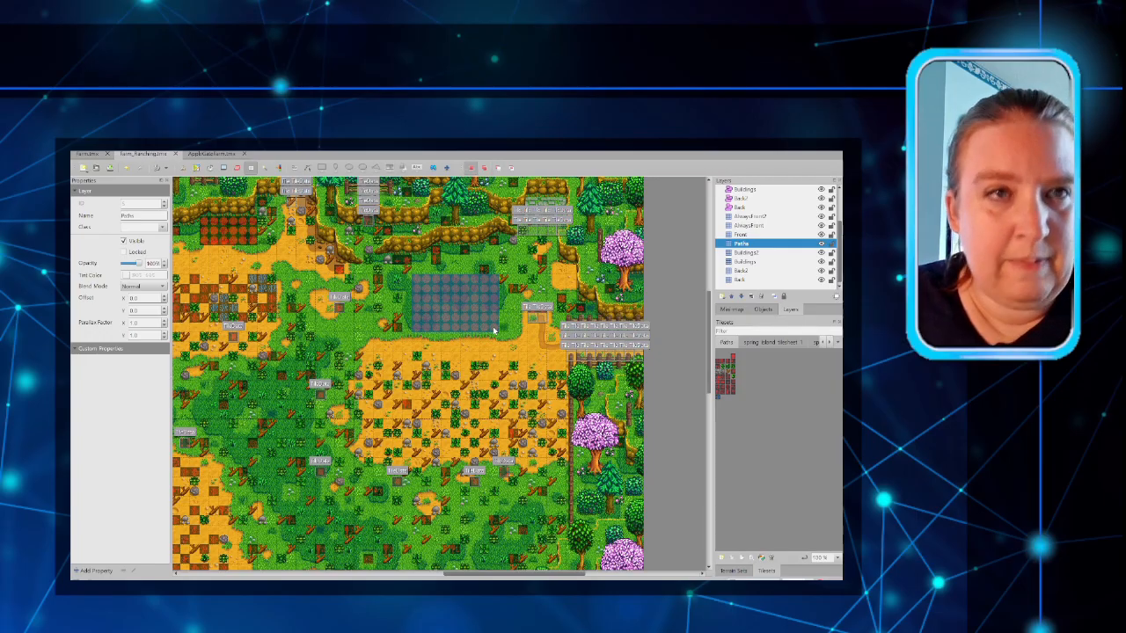
Step: Paste the copied 9 by 6 block once onto the Paths layer of the AppleGate farm map, near its upper-right corner
{"action": "left_click", "coordinate": [88, 154]}
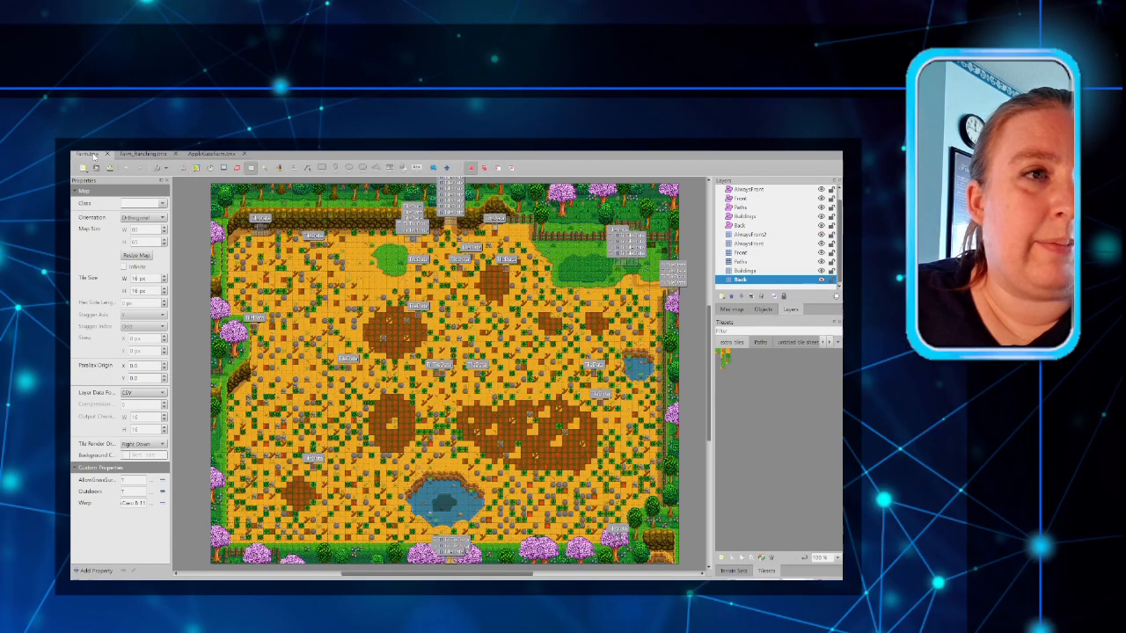
{"action": "left_click", "coordinate": [205, 156]}
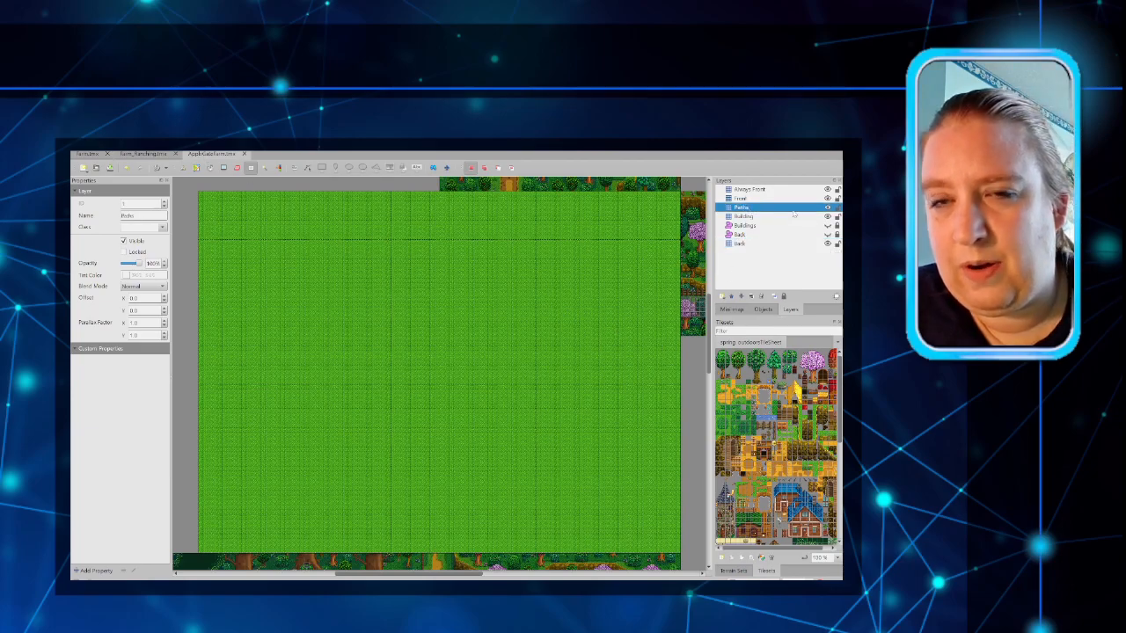
{"action": "key", "text": "ctrl+v"}
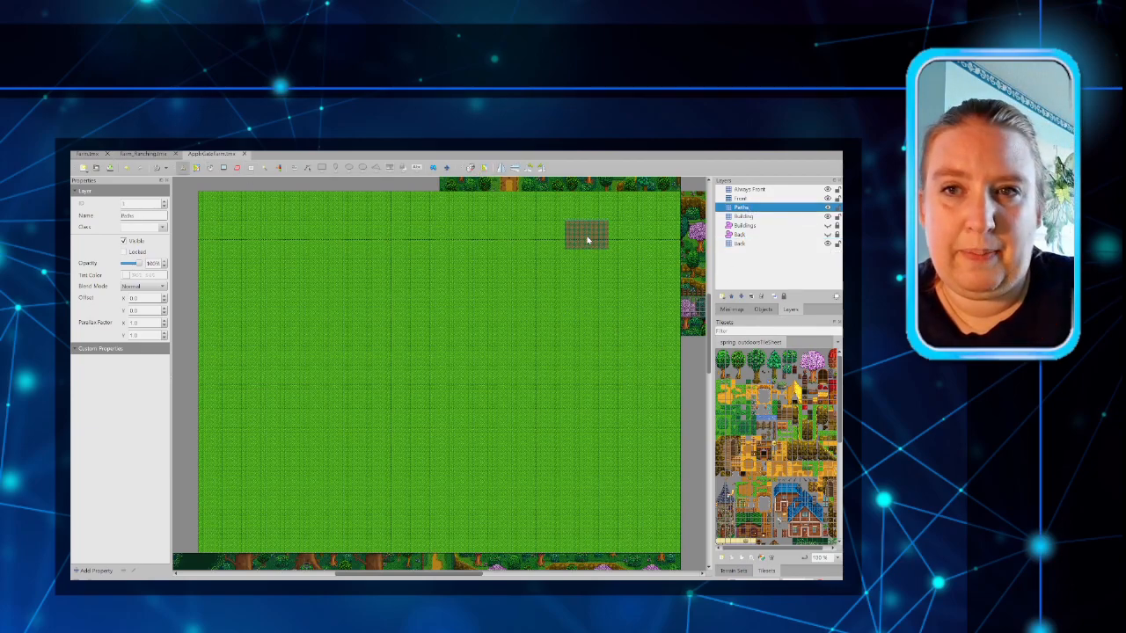
{"action": "left_click_drag", "start_coordinate": [587, 240], "coordinate": [592, 299]}
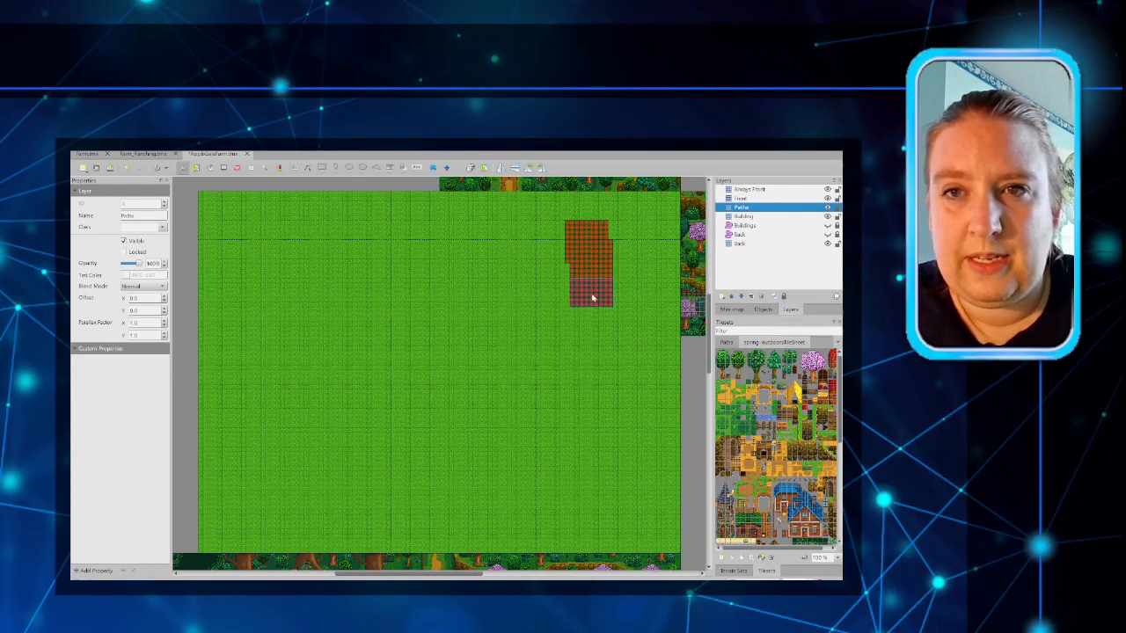
{"action": "key", "text": "ctrl+z"}
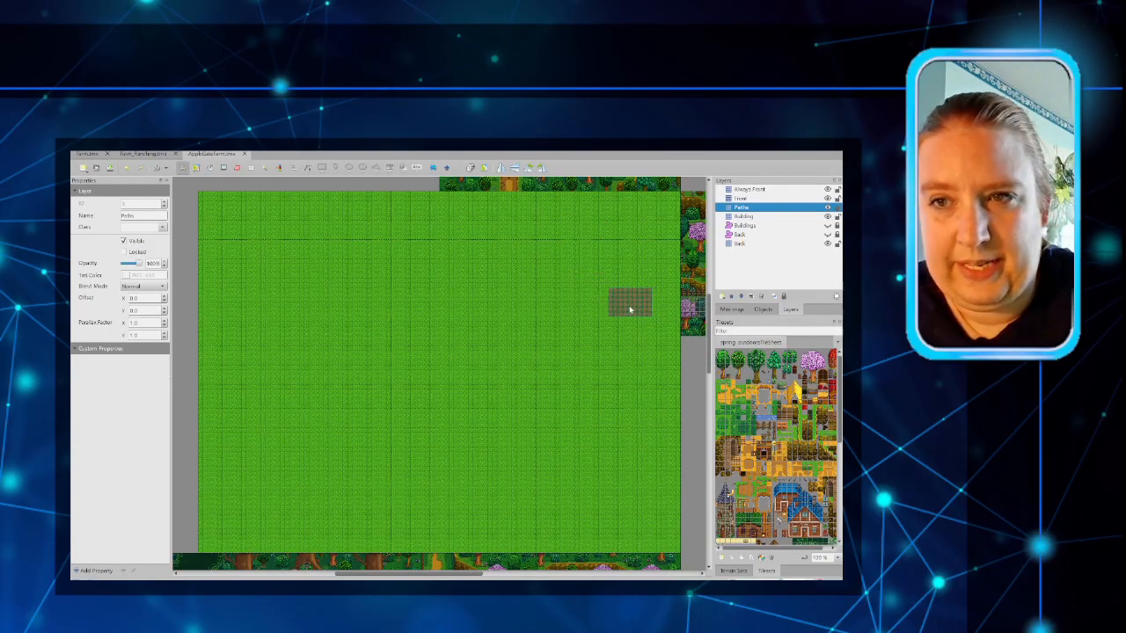
{"action": "scroll", "coordinate": [620, 302], "scroll_direction": "down", "scroll_amount": 2}
{"action": "scroll", "coordinate": [621, 293], "scroll_direction": "up", "scroll_amount": 2}
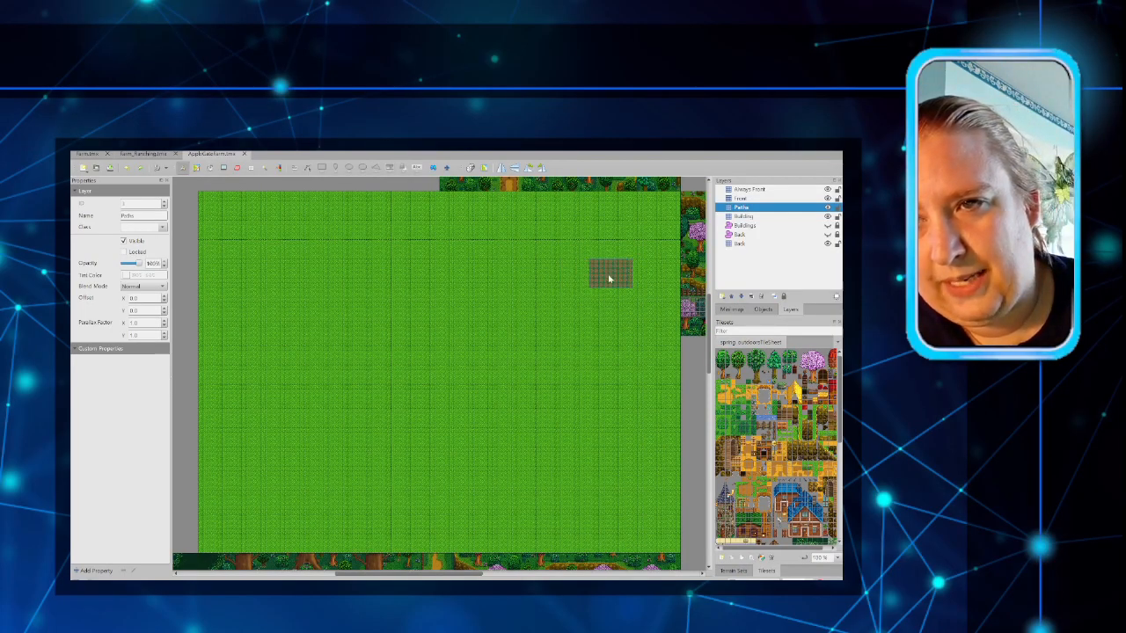
{"action": "left_click", "coordinate": [608, 278]}
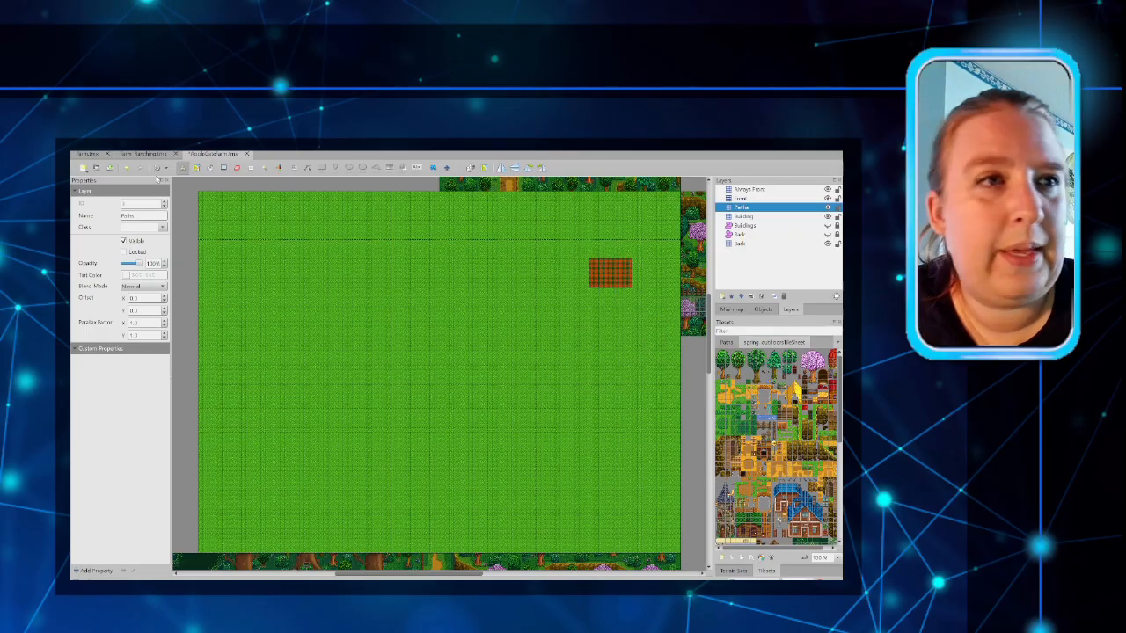
Step: Copy the 7 by 8 tile area of the Farm_Ranching map's Paths layer covering the marked block north of the large pond
{"action": "left_click", "coordinate": [141, 154]}
{"action": "scroll", "coordinate": [409, 374], "scroll_direction": "down", "scroll_amount": 5}
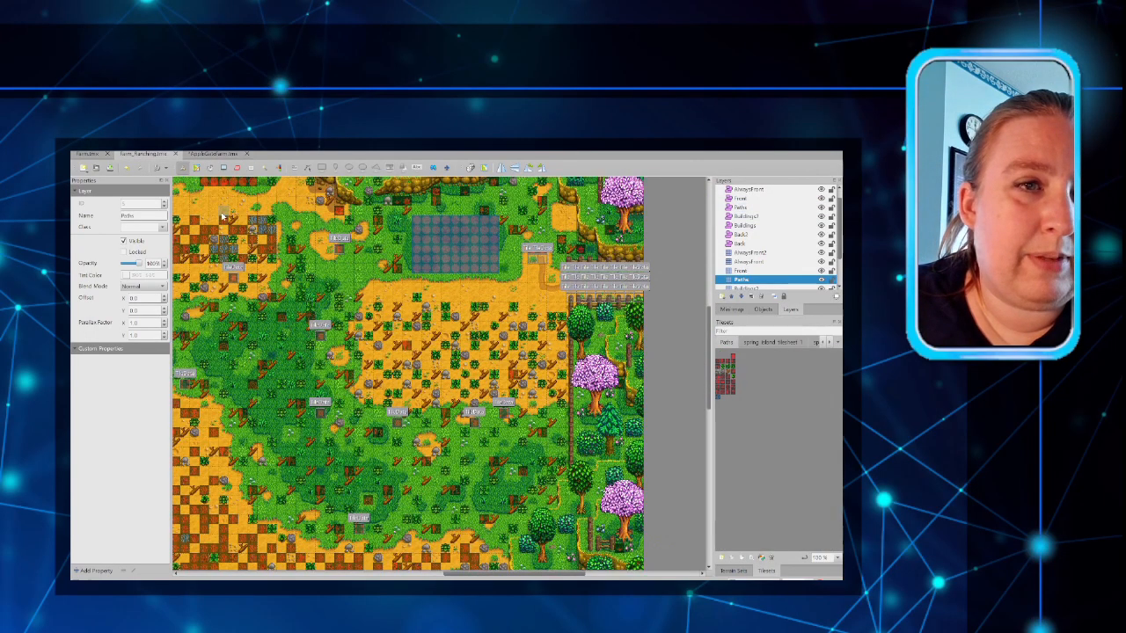
{"action": "left_click_drag", "start_coordinate": [515, 573], "coordinate": [438, 573]}
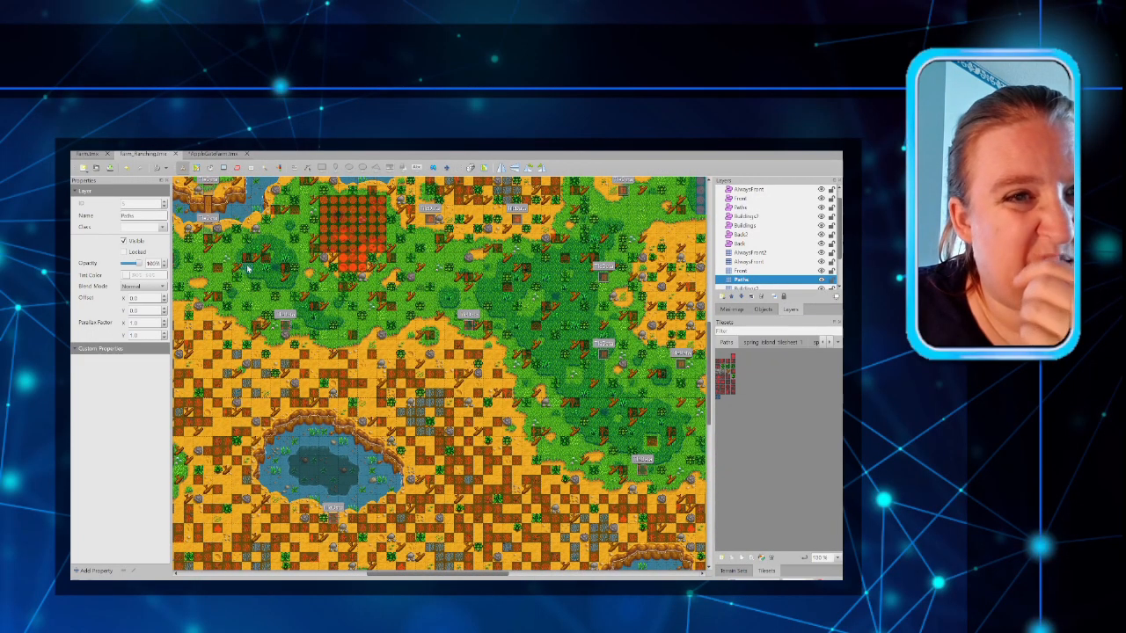
{"action": "left_click", "coordinate": [252, 168]}
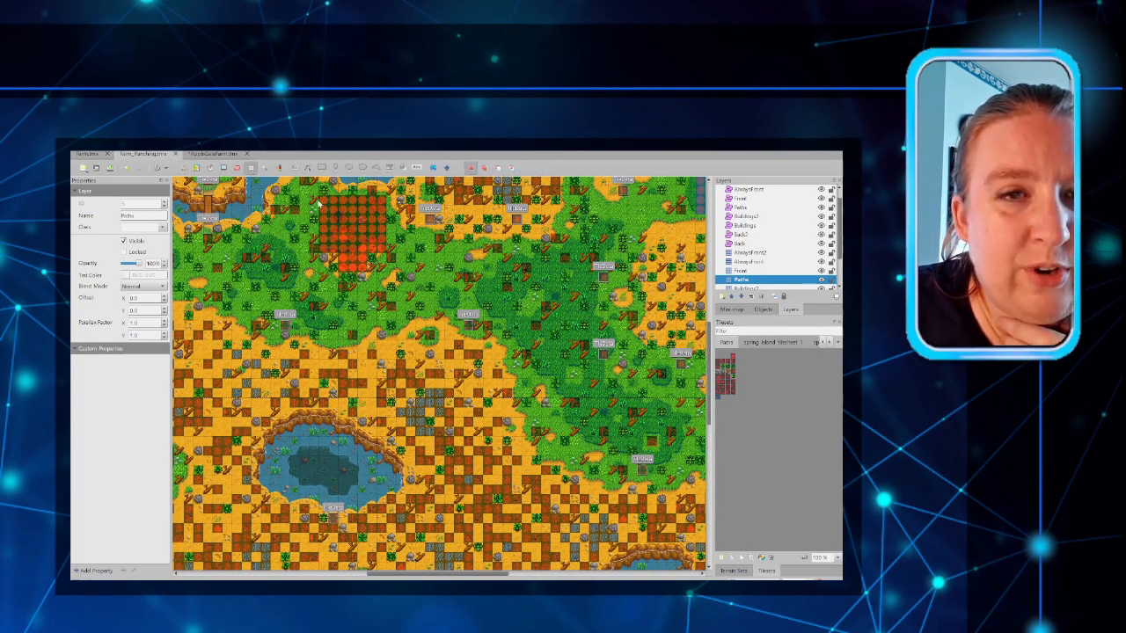
{"action": "left_click_drag", "start_coordinate": [322, 199], "coordinate": [381, 267]}
{"action": "key", "text": "ctrl+c"}
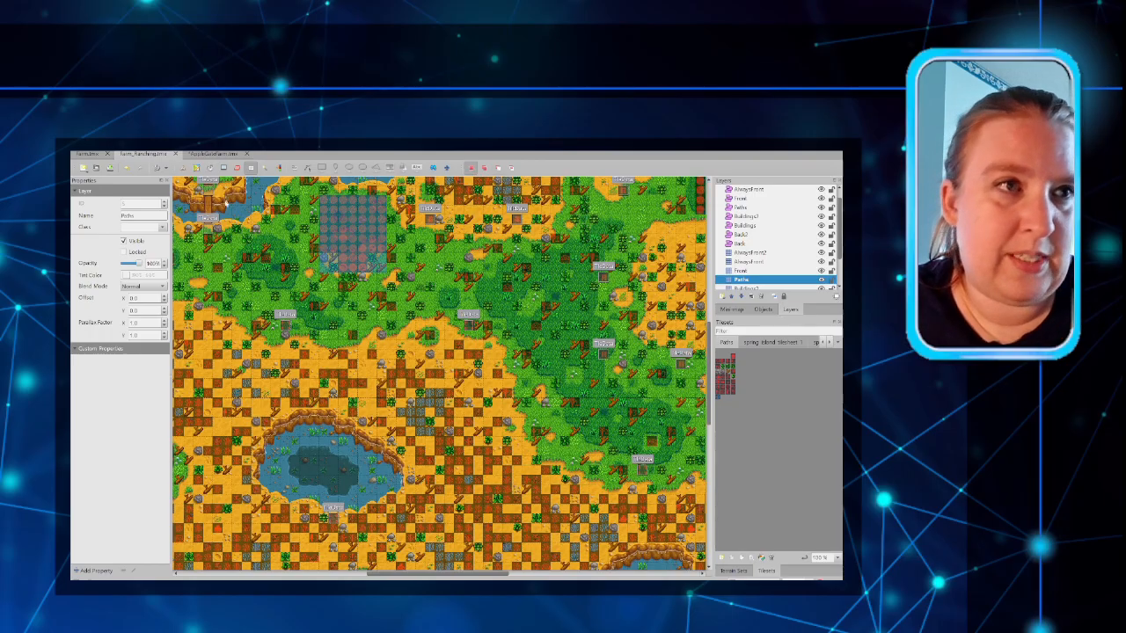
Step: Paste the copied 7 by 8 area onto the AppleGate farm map's Paths layer, left of centre in its upper half
{"action": "left_click", "coordinate": [88, 154]}
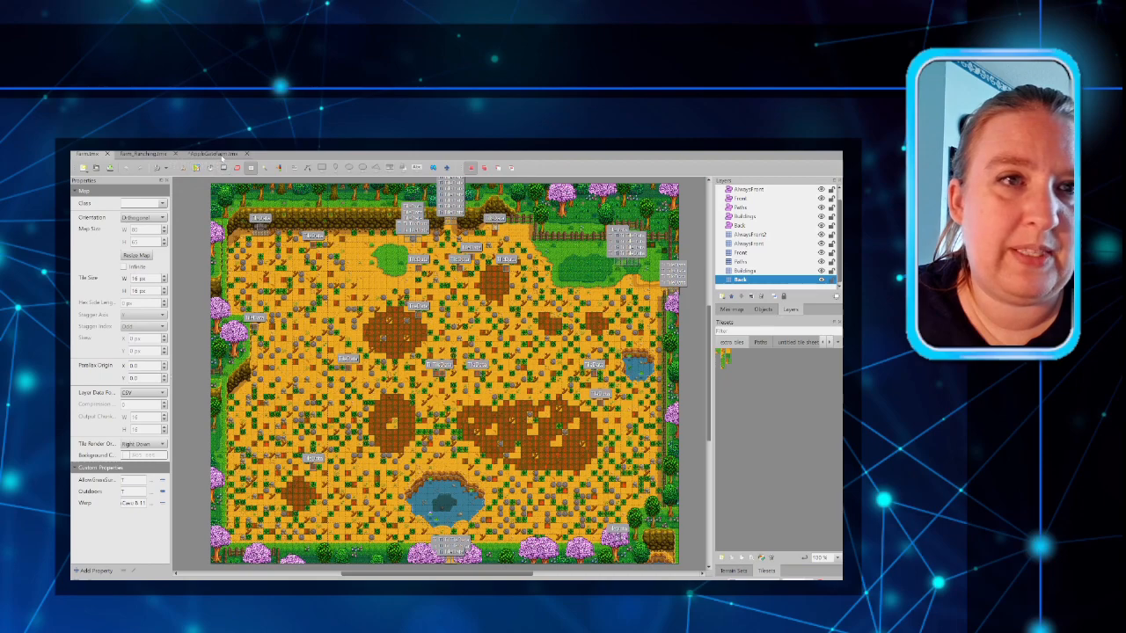
{"action": "left_click", "coordinate": [207, 154]}
{"action": "key", "text": "ctrl+v"}
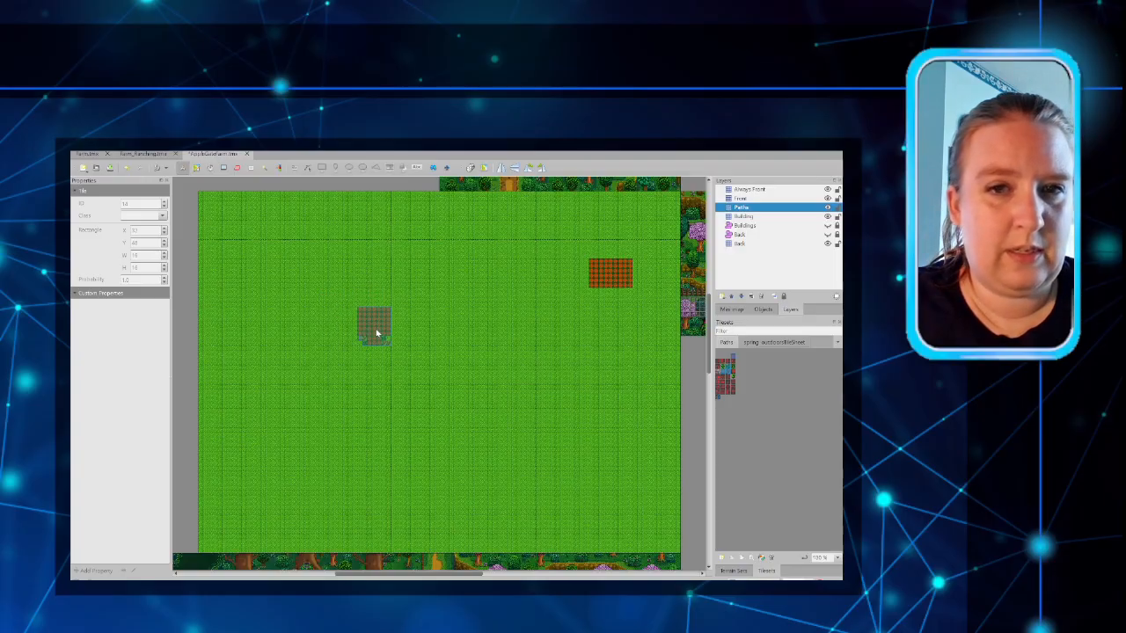
{"action": "left_click", "coordinate": [377, 332]}
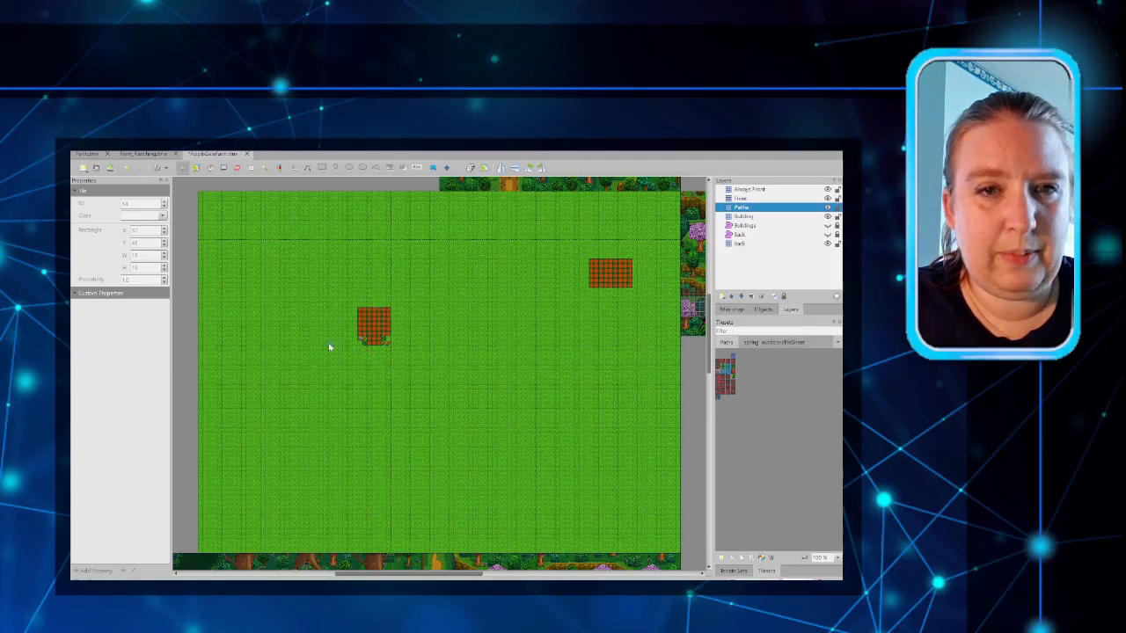
Step: Erase the stray debris tiles at both lower corners of the pasted 7 by 8 area
{"action": "left_click", "coordinate": [237, 168]}
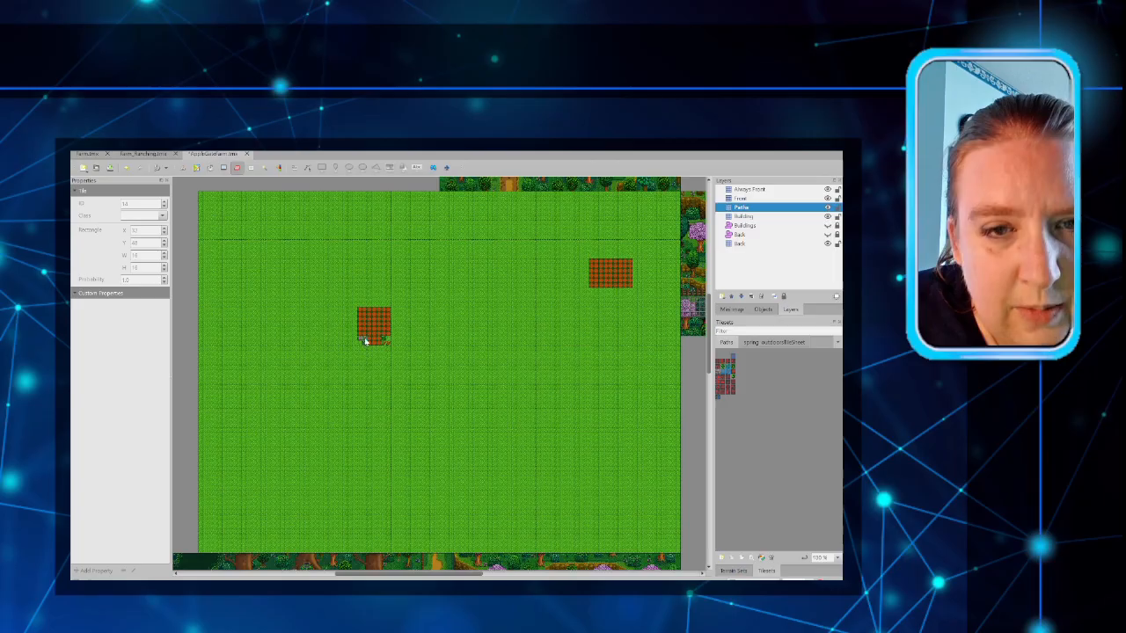
{"action": "left_click", "coordinate": [365, 341]}
{"action": "left_click", "coordinate": [385, 343]}
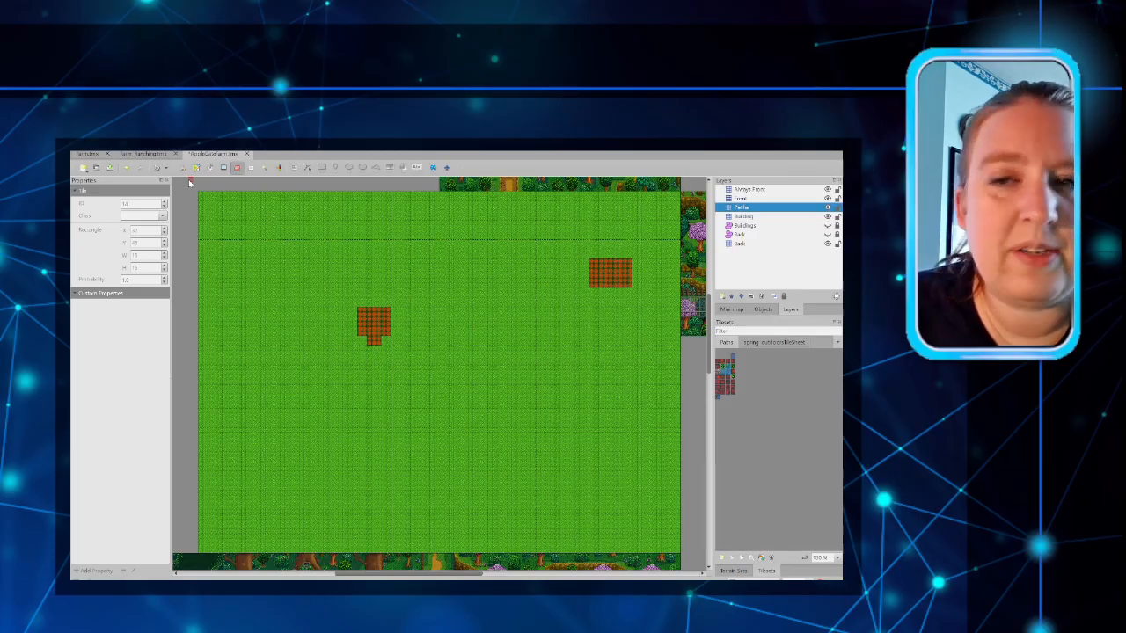
Step: Place a pair of Paths tiles on the AppleGate farm map, between the 9 by 6 block and the map's right edge
{"action": "key", "text": "ctrl+plus"}
{"action": "key", "text": "ctrl+plus"}
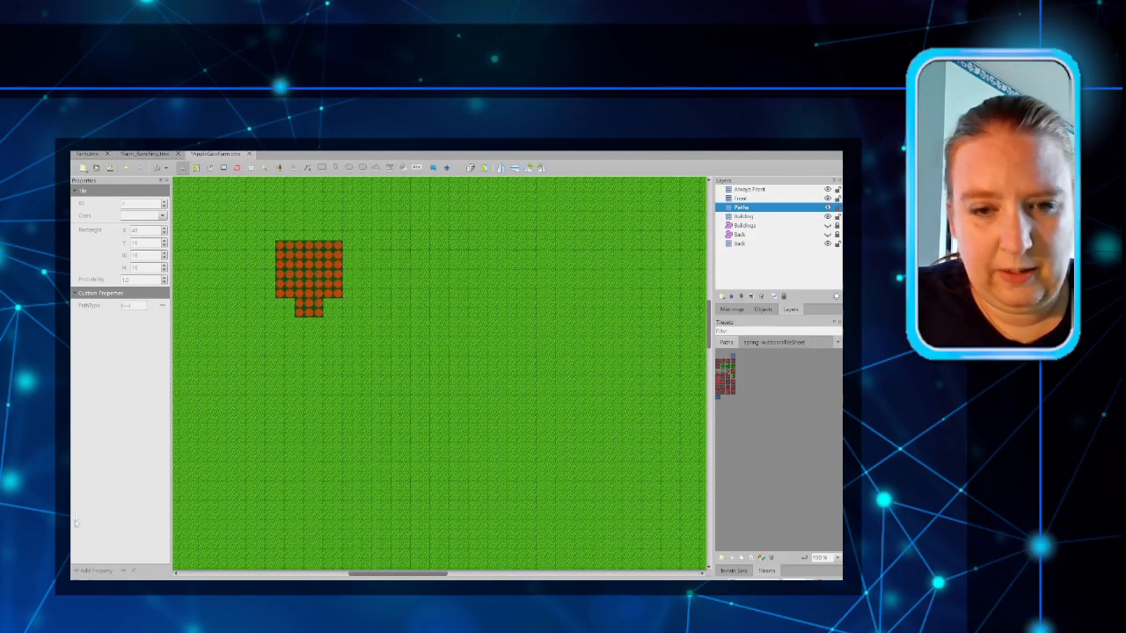
{"action": "left_click_drag", "start_coordinate": [418, 574], "coordinate": [484, 574]}
{"action": "scroll", "coordinate": [446, 457], "scroll_direction": "up", "scroll_amount": 1}
{"action": "scroll", "coordinate": [446, 459], "scroll_direction": "up", "scroll_amount": 1}
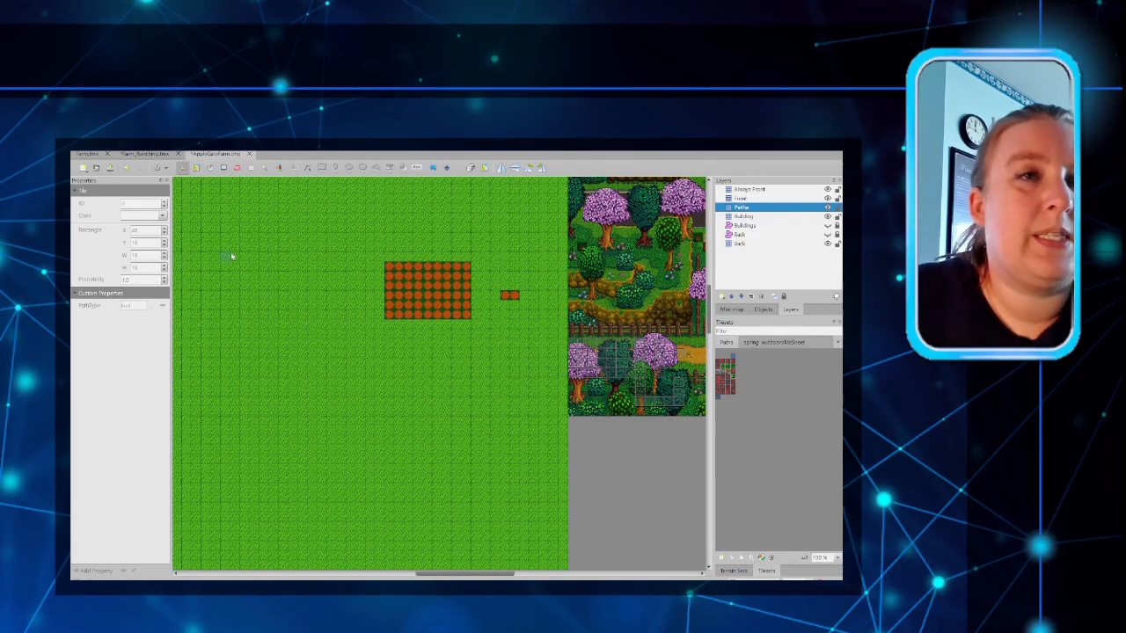
Step: Compare the east exit of the Farm map with that of the Farm_Ranching map and examine the Farm_Ranching tile layers, including Back and Back2
{"action": "left_click", "coordinate": [86, 155]}
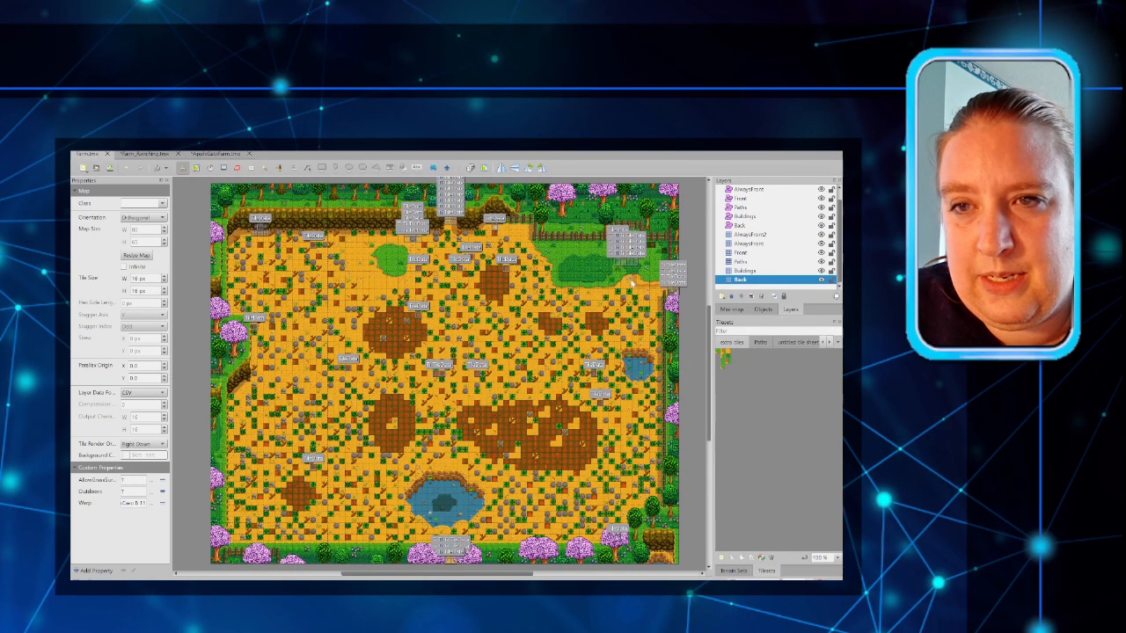
{"action": "left_click", "coordinate": [153, 155]}
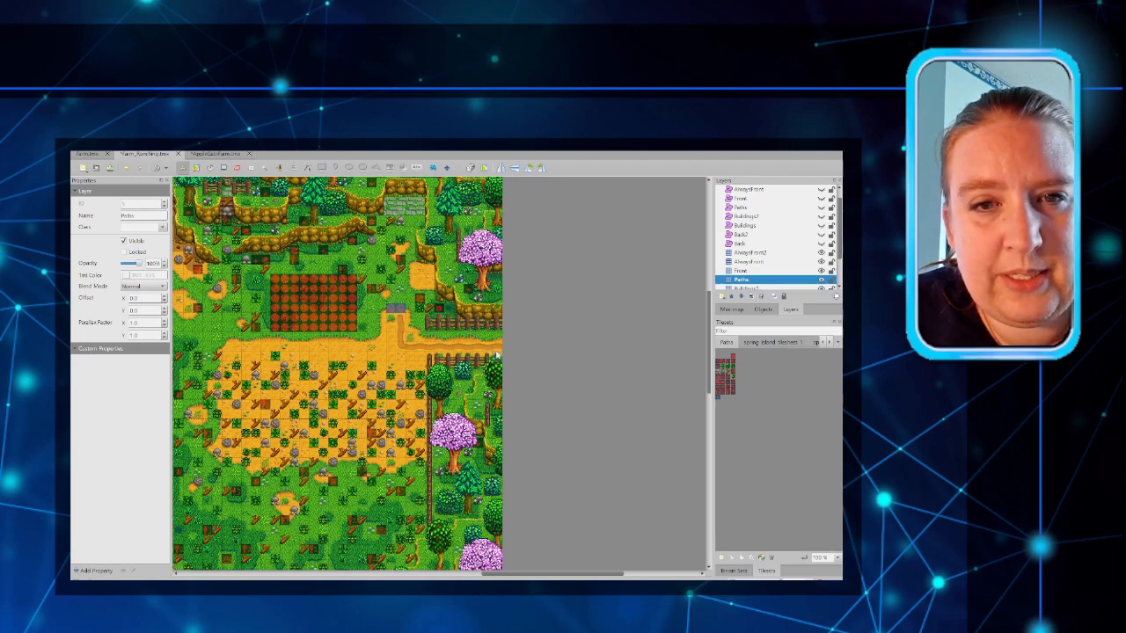
{"action": "left_click", "coordinate": [87, 155]}
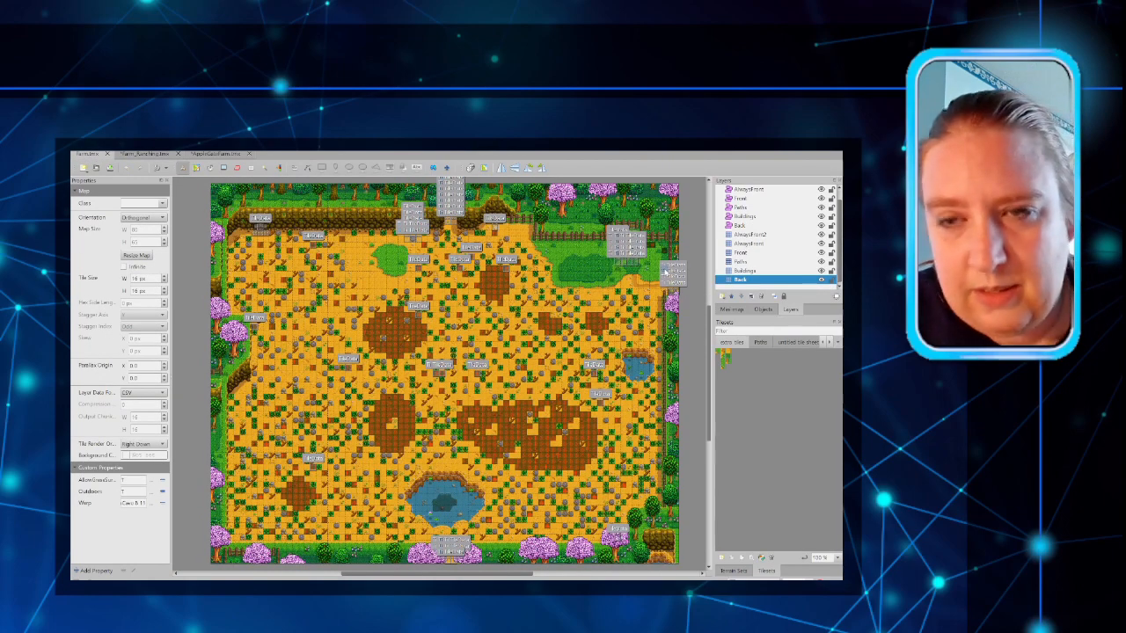
{"action": "scroll", "coordinate": [666, 273], "scroll_direction": "up", "scroll_amount": 4, "text": "ctrl"}
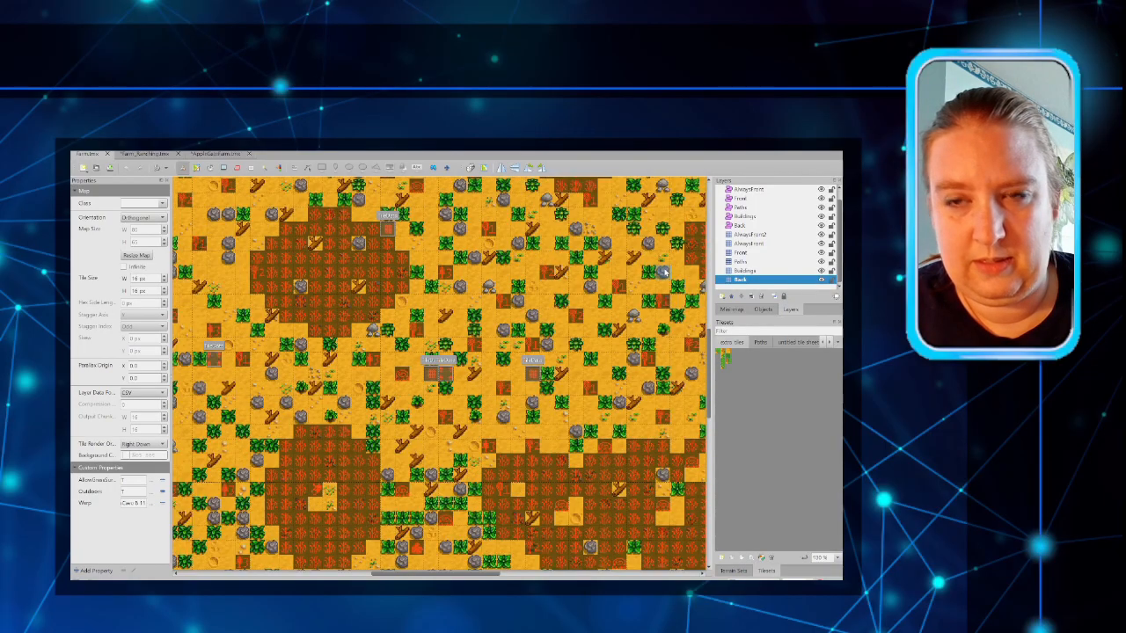
{"action": "left_click_drag", "start_coordinate": [411, 573], "coordinate": [507, 573]}
{"action": "scroll", "coordinate": [555, 333], "scroll_direction": "up", "scroll_amount": 5}
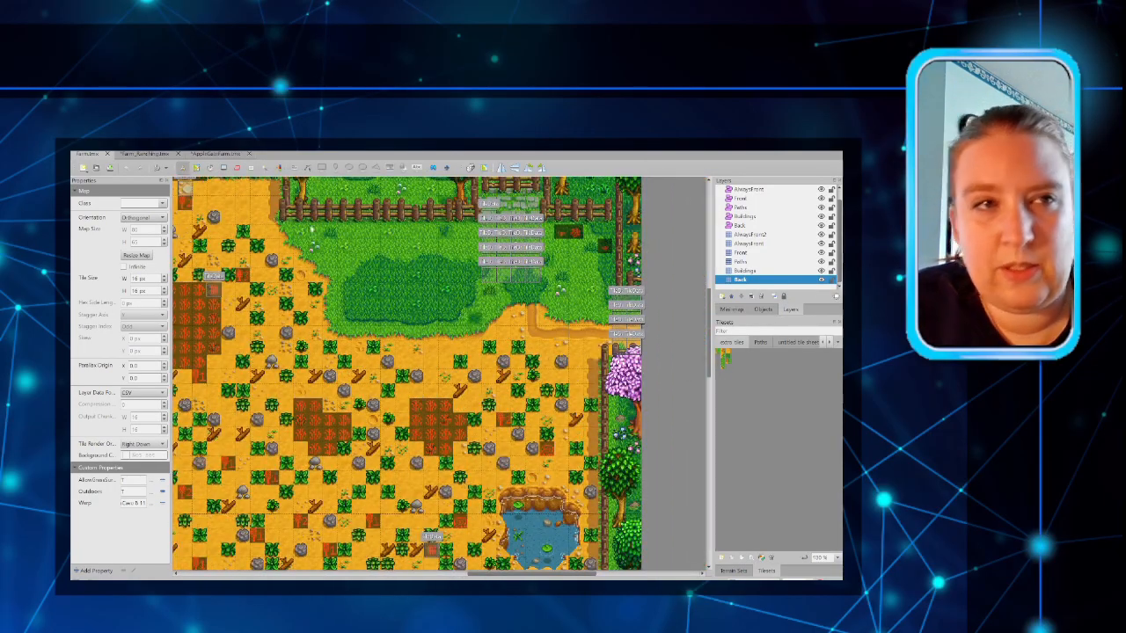
{"action": "left_click", "coordinate": [138, 156]}
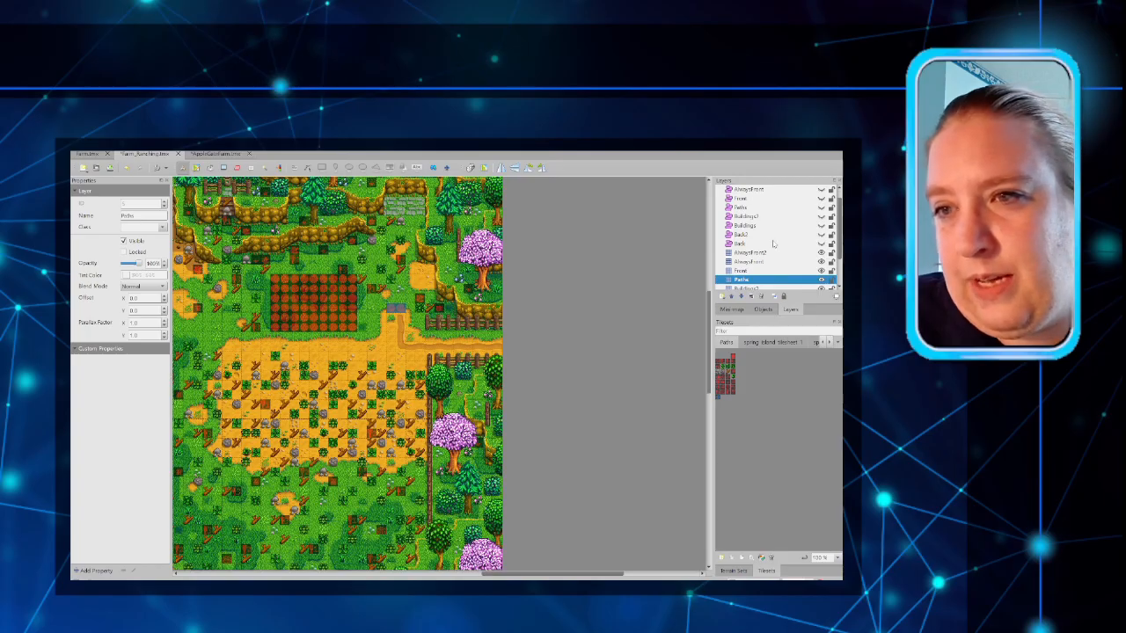
{"action": "scroll", "coordinate": [774, 246], "scroll_direction": "down", "scroll_amount": 2}
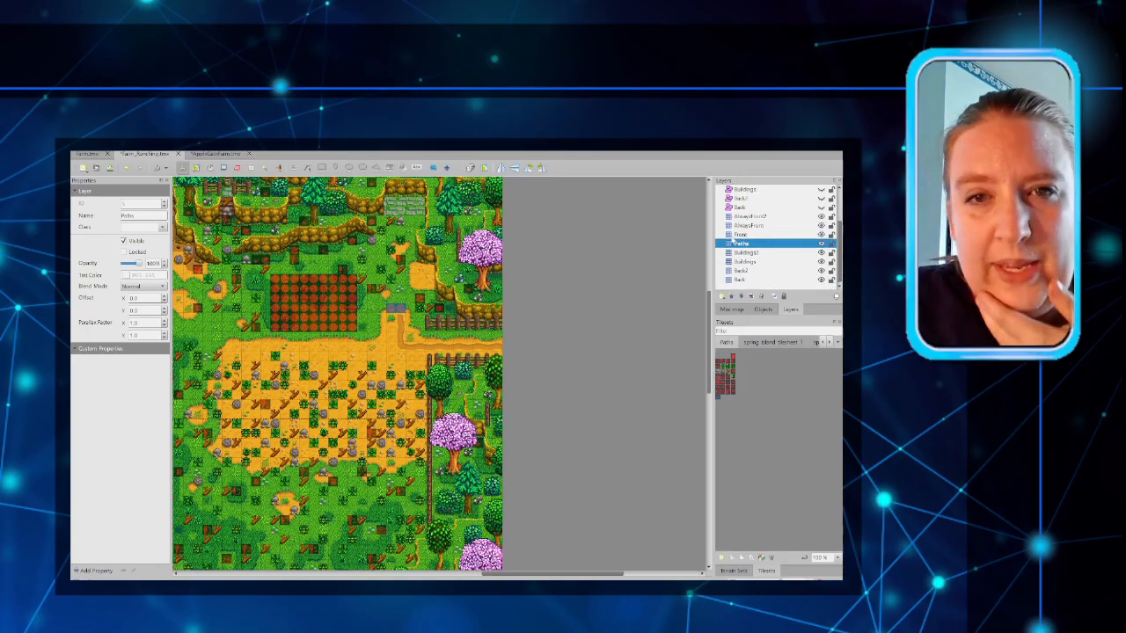
{"action": "left_click", "coordinate": [741, 280]}
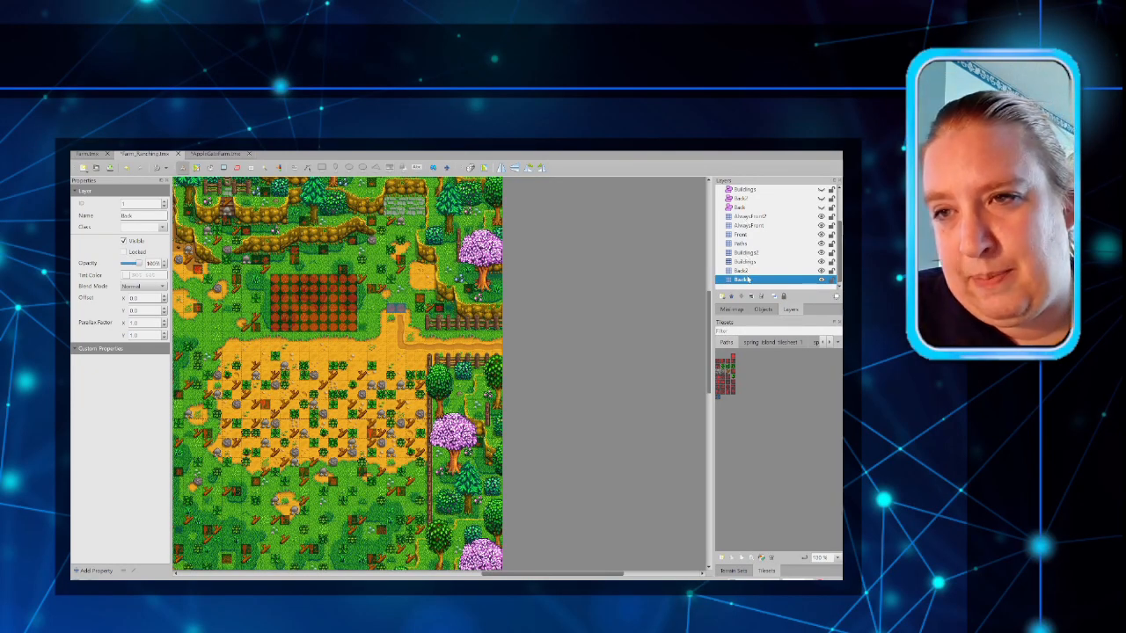
{"action": "left_click", "coordinate": [821, 270]}
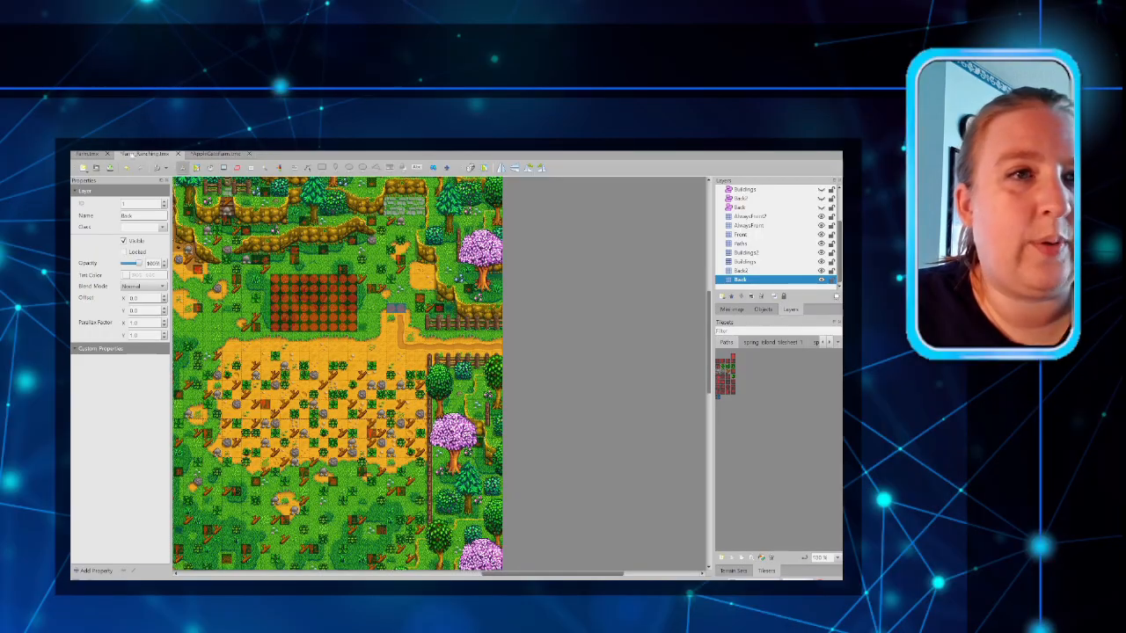
{"action": "left_click", "coordinate": [86, 155]}
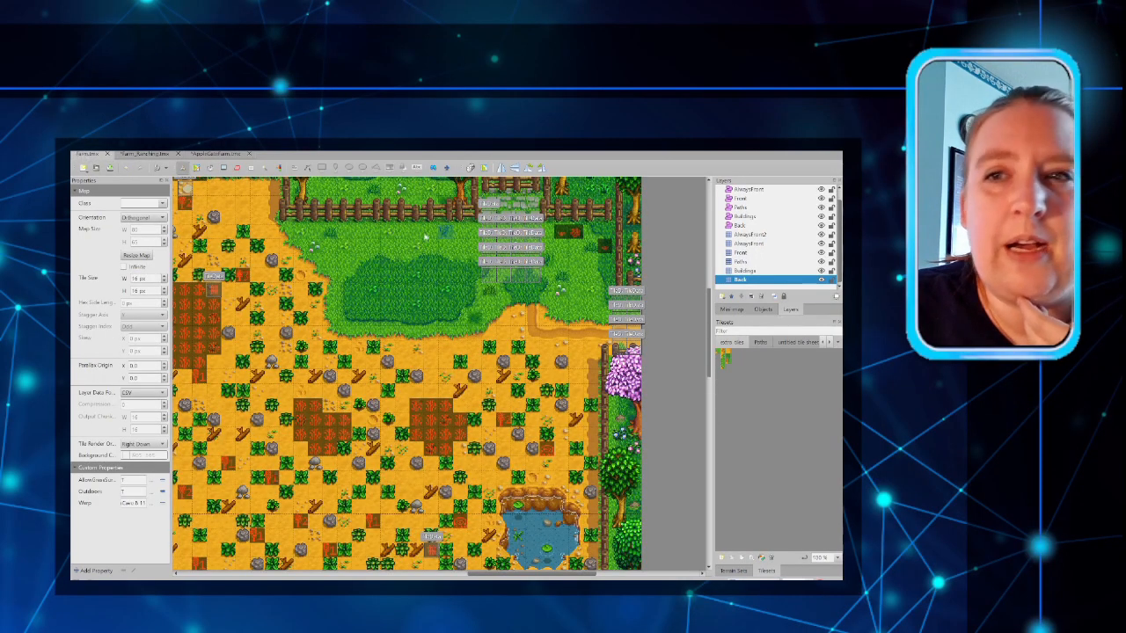
Step: Add a tile layer named "Back 2" directly above the Back tile layer of the AppleGate farm map
{"action": "left_click", "coordinate": [215, 155]}
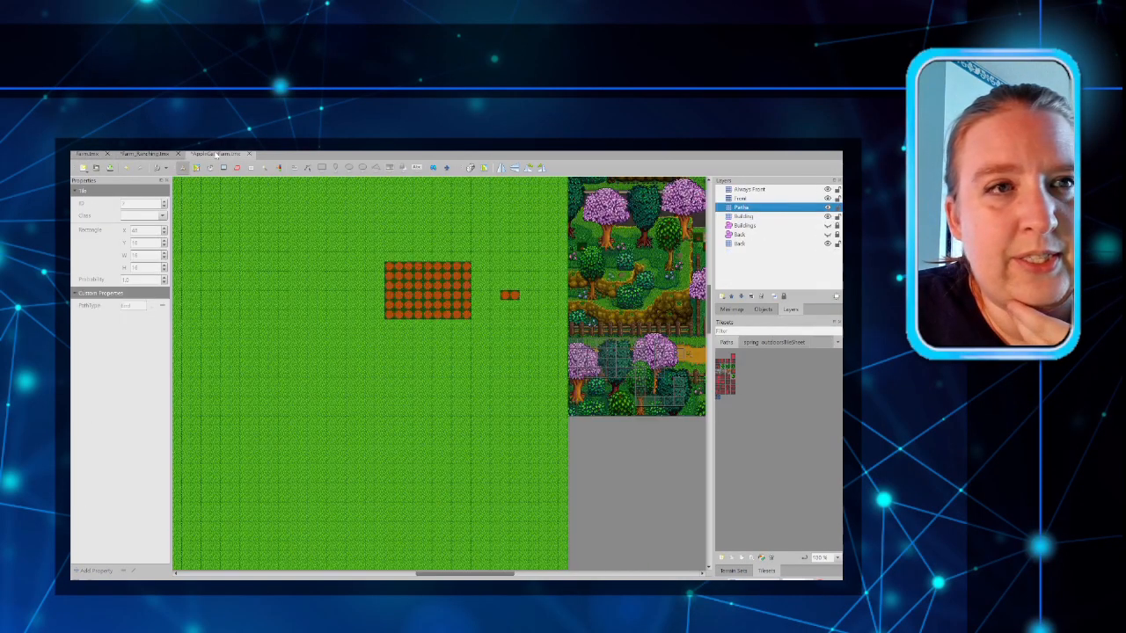
{"action": "left_click", "coordinate": [747, 243]}
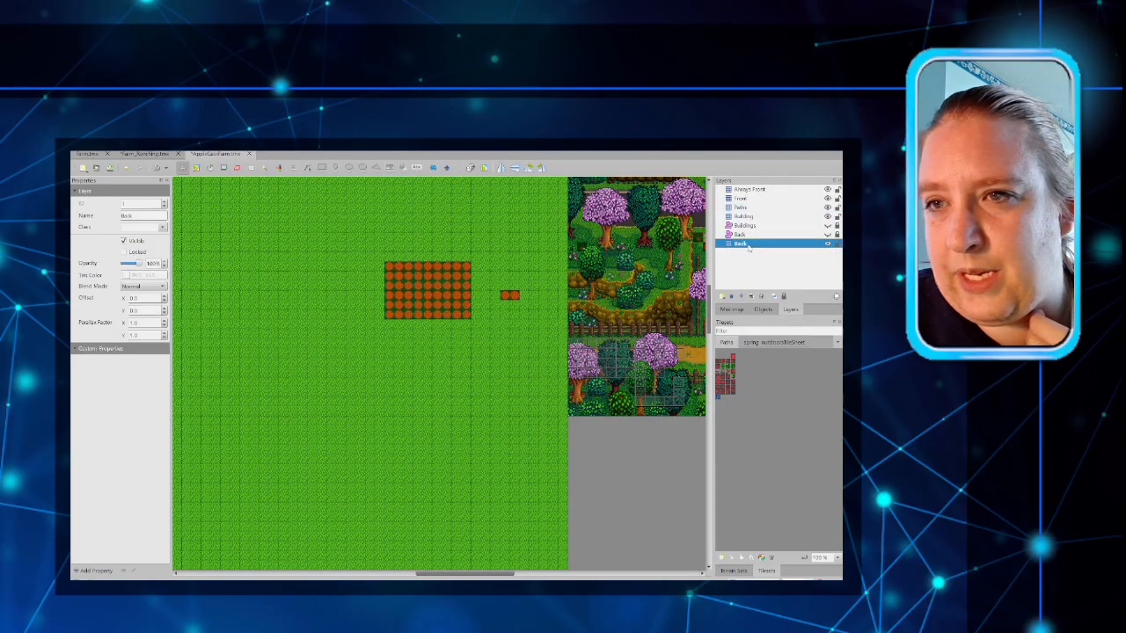
{"action": "left_click", "coordinate": [721, 299]}
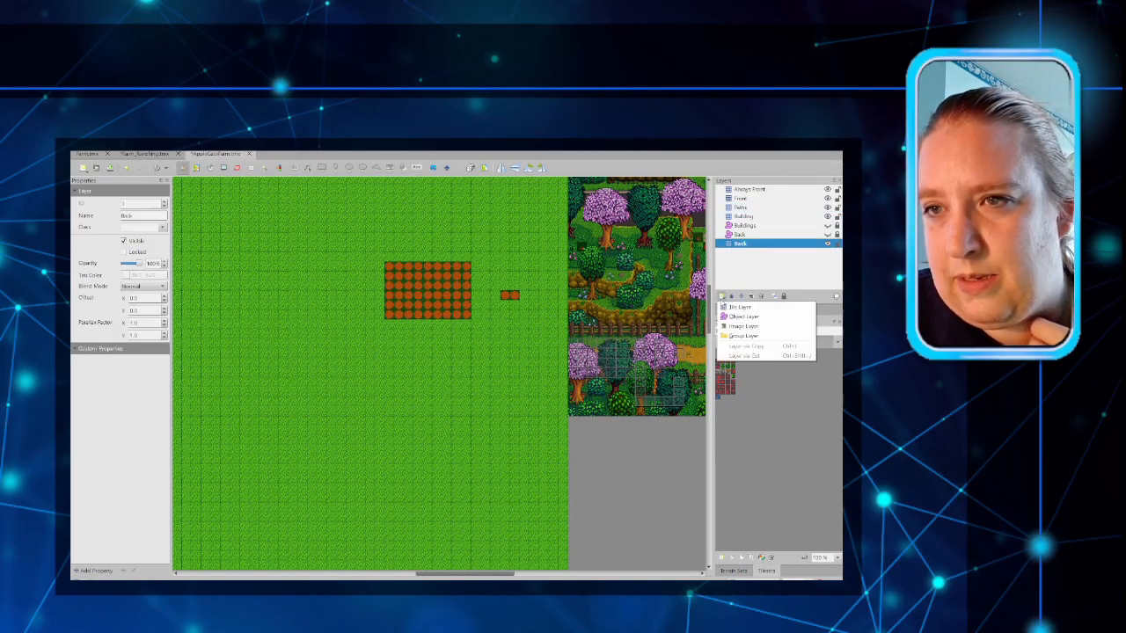
{"action": "left_click", "coordinate": [730, 307]}
{"action": "type", "text": "Back 2"}
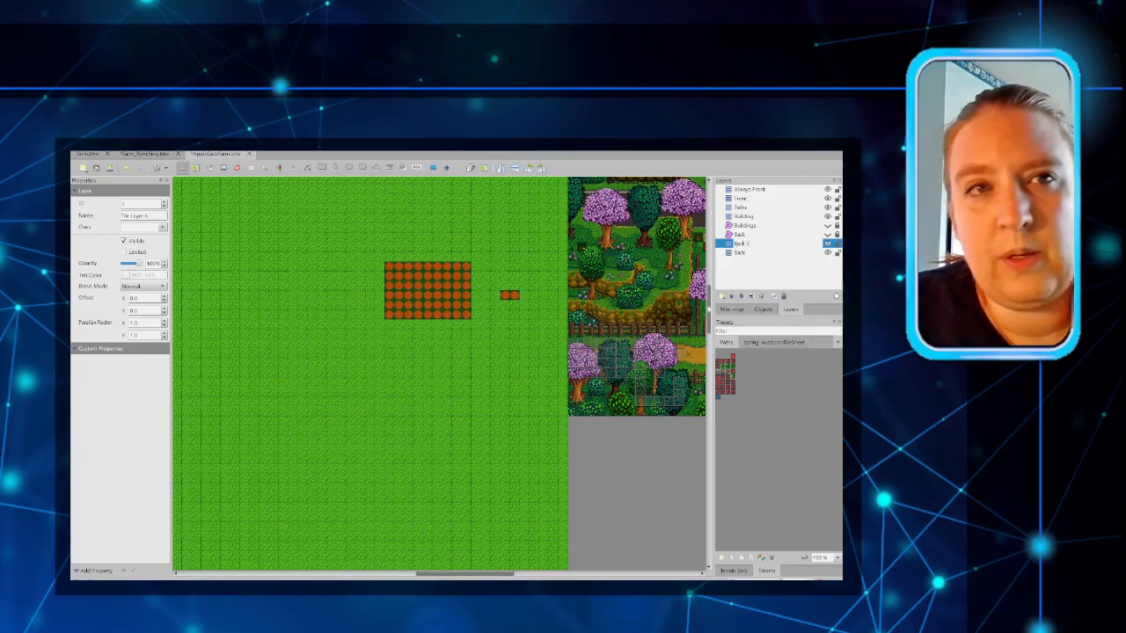
Step: Move the Buildings and Back object layers above all tile layers in the AppleGate farm map, with Buildings first
{"action": "left_click", "coordinate": [142, 154]}
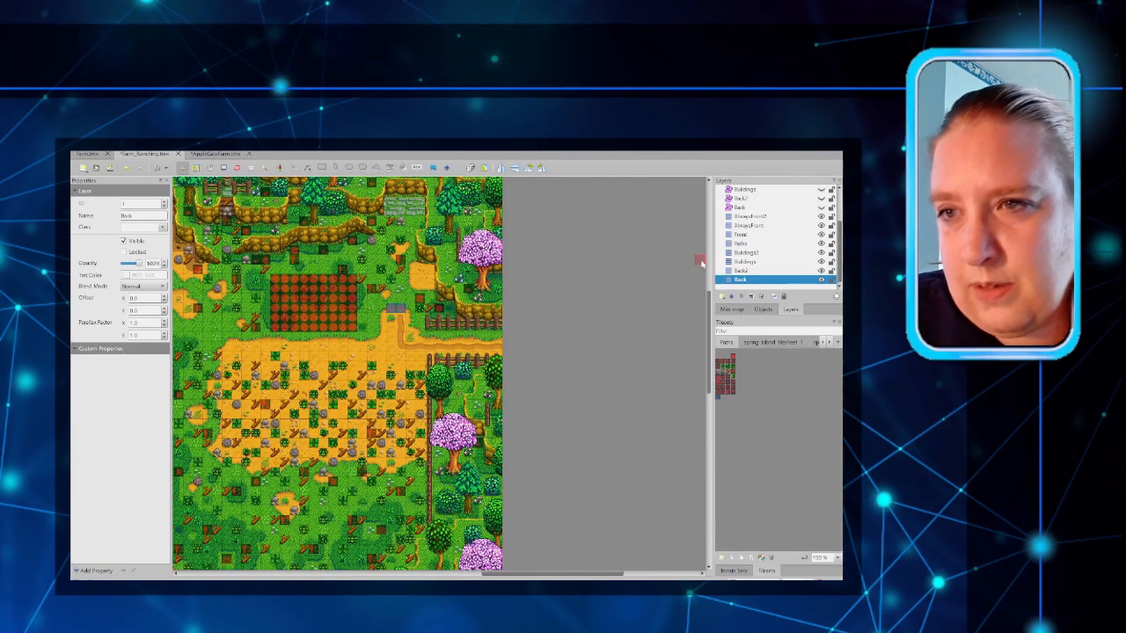
{"action": "left_click", "coordinate": [206, 155]}
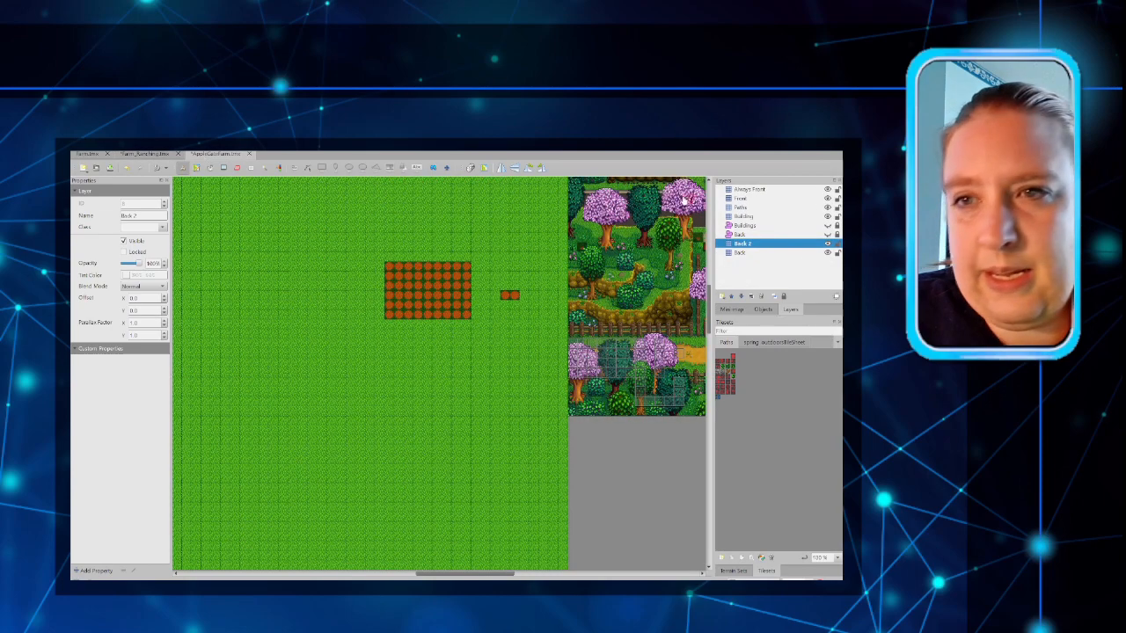
{"action": "left_click", "coordinate": [752, 226]}
{"action": "left_click_drag", "start_coordinate": [746, 226], "coordinate": [744, 187]}
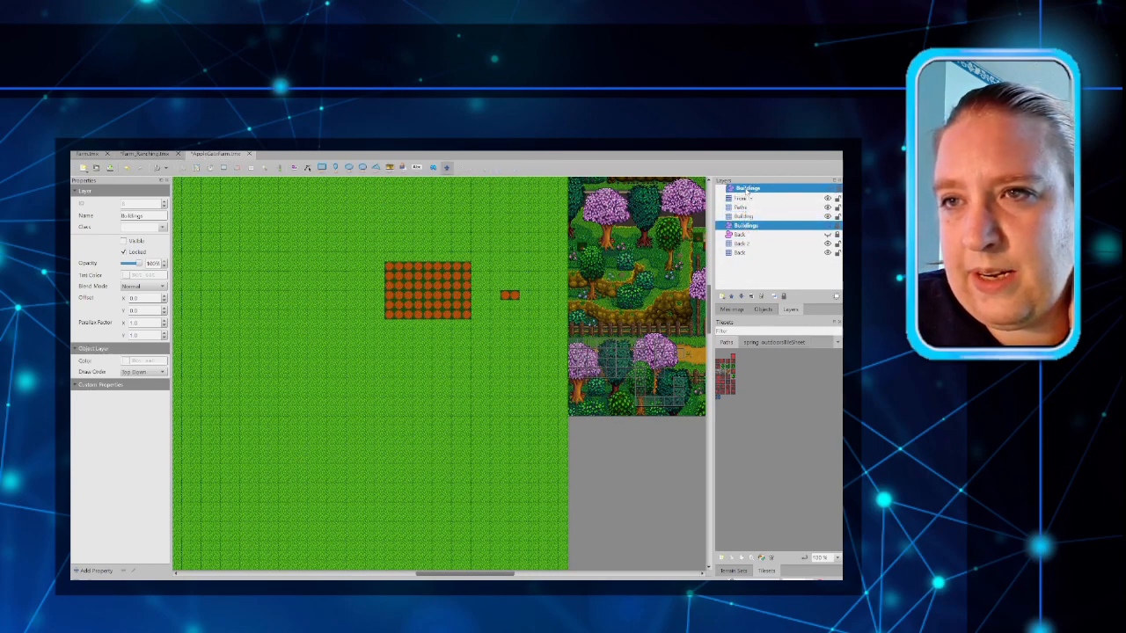
{"action": "left_click", "coordinate": [739, 235]}
{"action": "left_click_drag", "start_coordinate": [737, 234], "coordinate": [740, 198]}
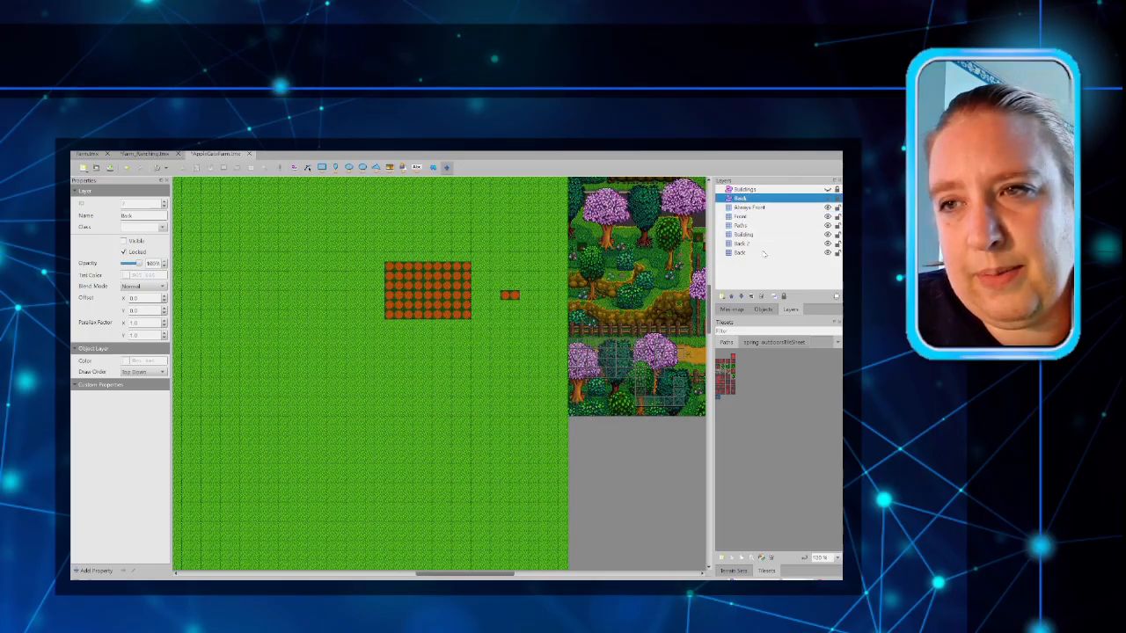
{"action": "left_click", "coordinate": [763, 253]}
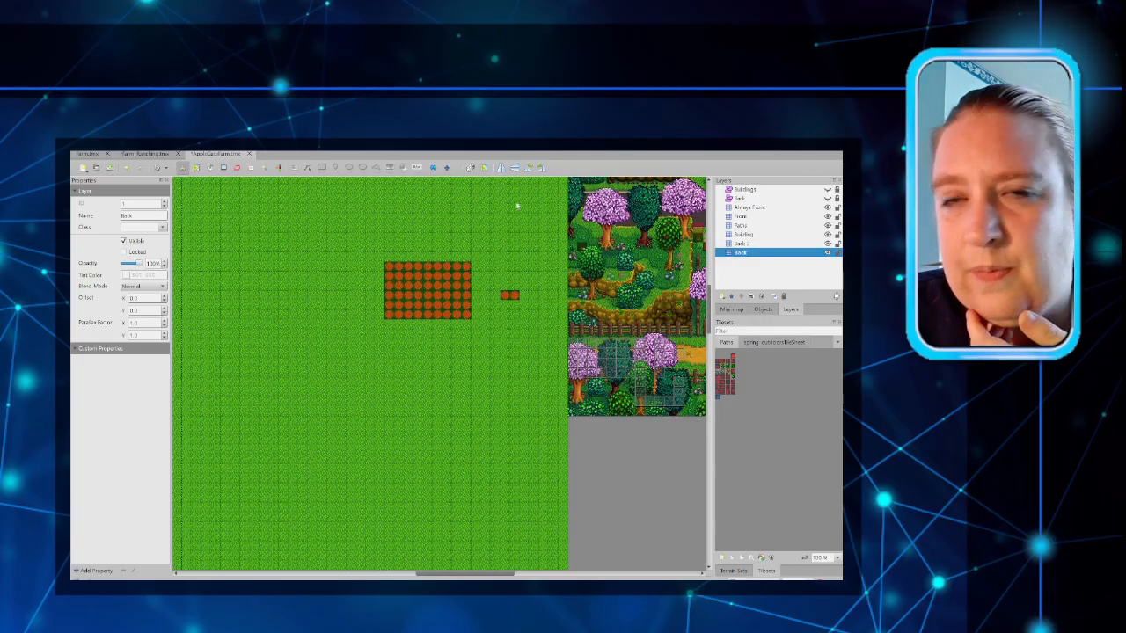
Step: Check the Farm_Ranching layer order and add a tile layer named "Buildings 2" above the AppleGate farm map's Building layer
{"action": "left_click", "coordinate": [146, 154]}
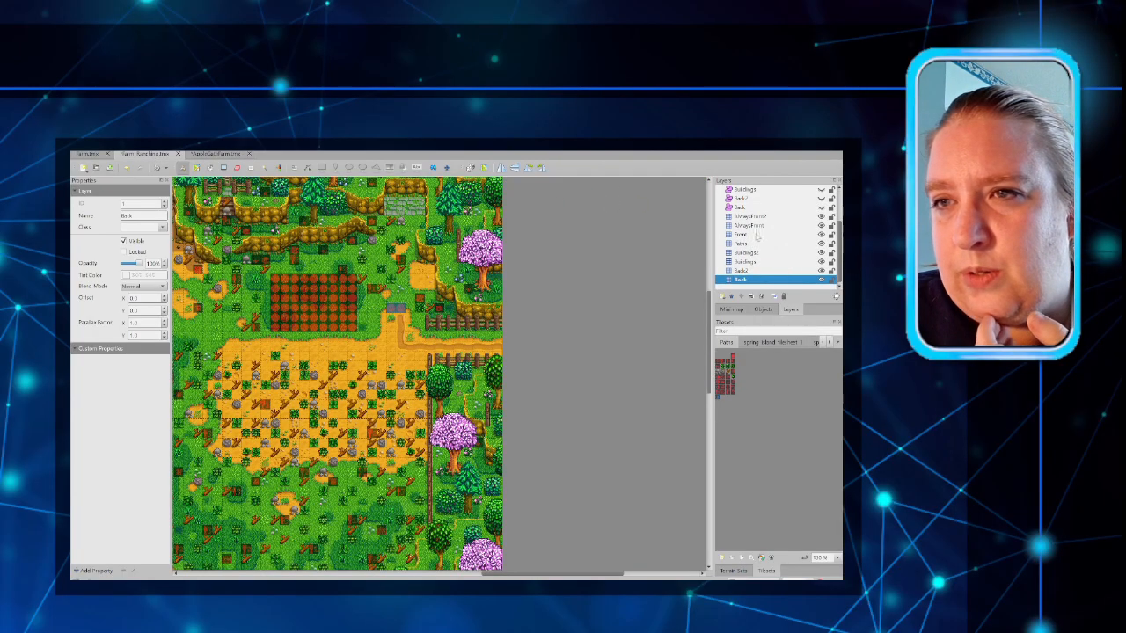
{"action": "left_click", "coordinate": [216, 154]}
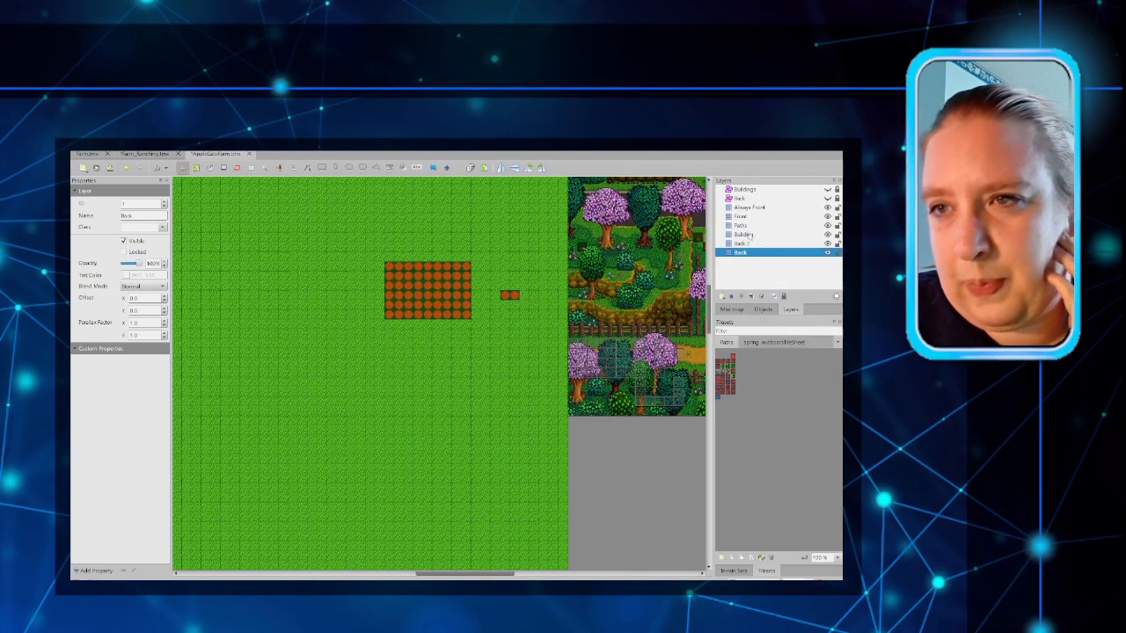
{"action": "left_click", "coordinate": [748, 234]}
{"action": "left_click", "coordinate": [722, 297]}
{"action": "left_click", "coordinate": [730, 308]}
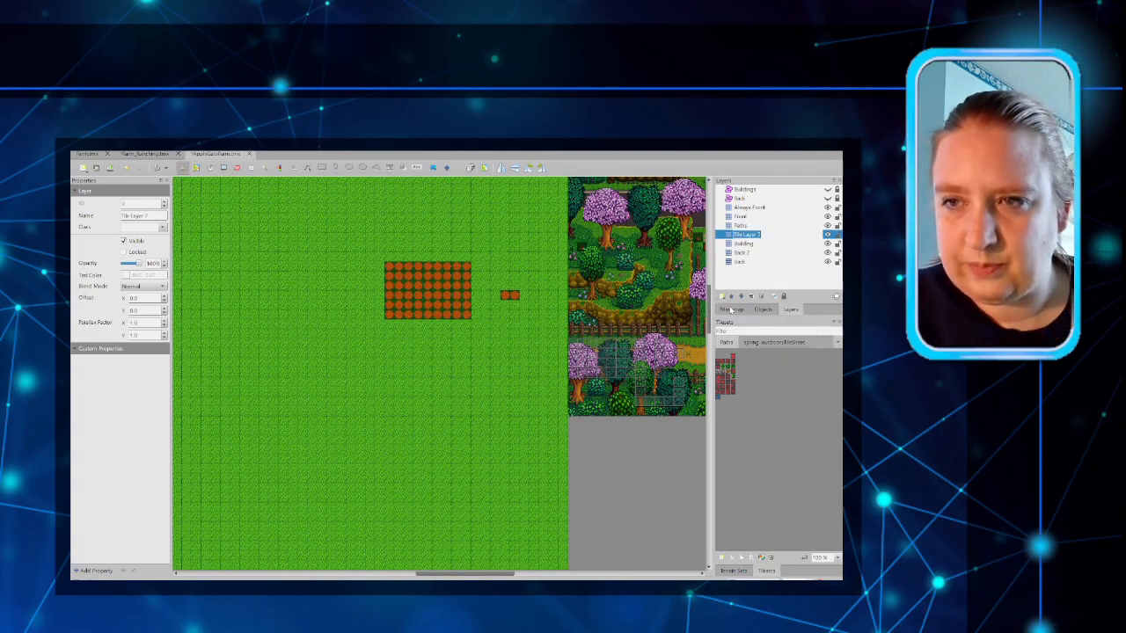
{"action": "type", "text": "Buildings2"}
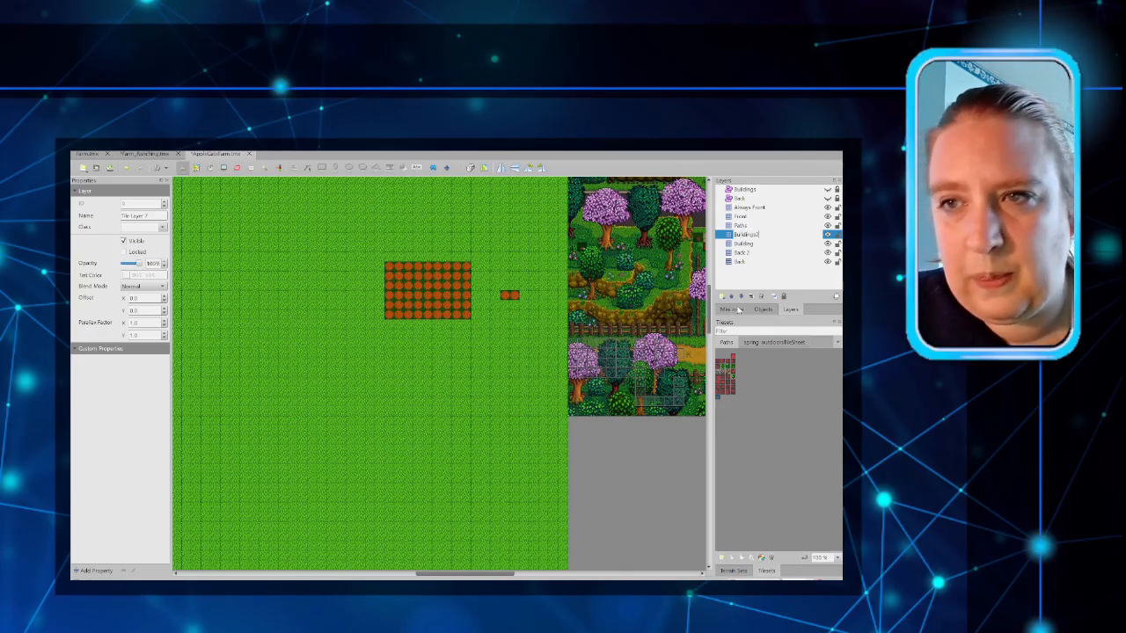
{"action": "left_click", "coordinate": [754, 234]}
{"action": "key", "text": "Return"}
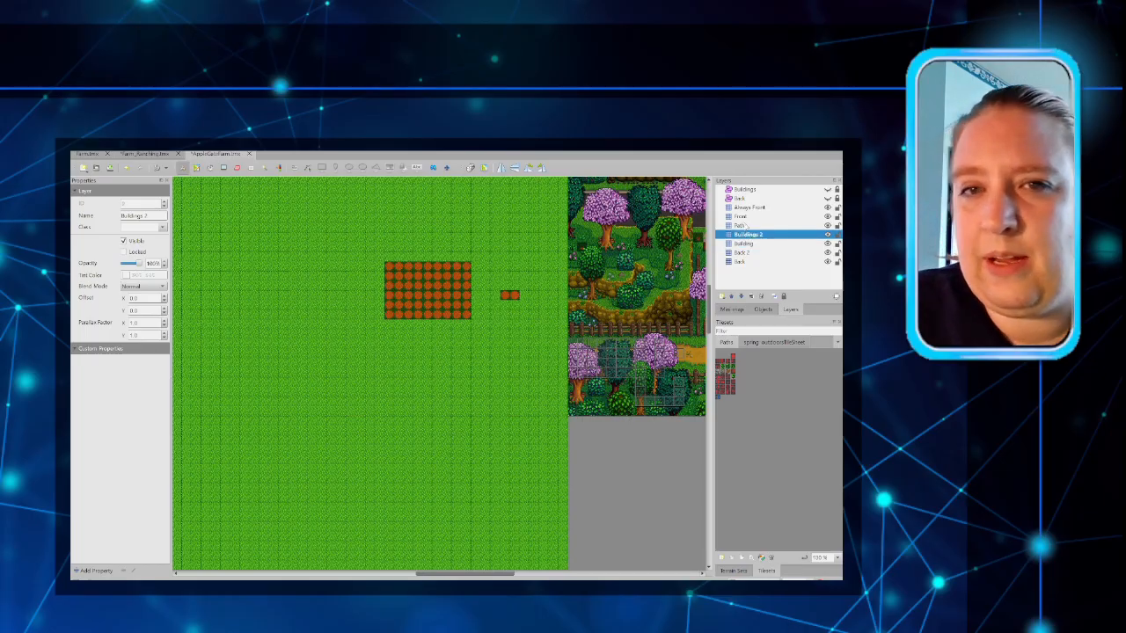
Step: Add a tile layer named "Always Front 2" and place it directly above the Always Front layer
{"action": "left_click", "coordinate": [722, 296]}
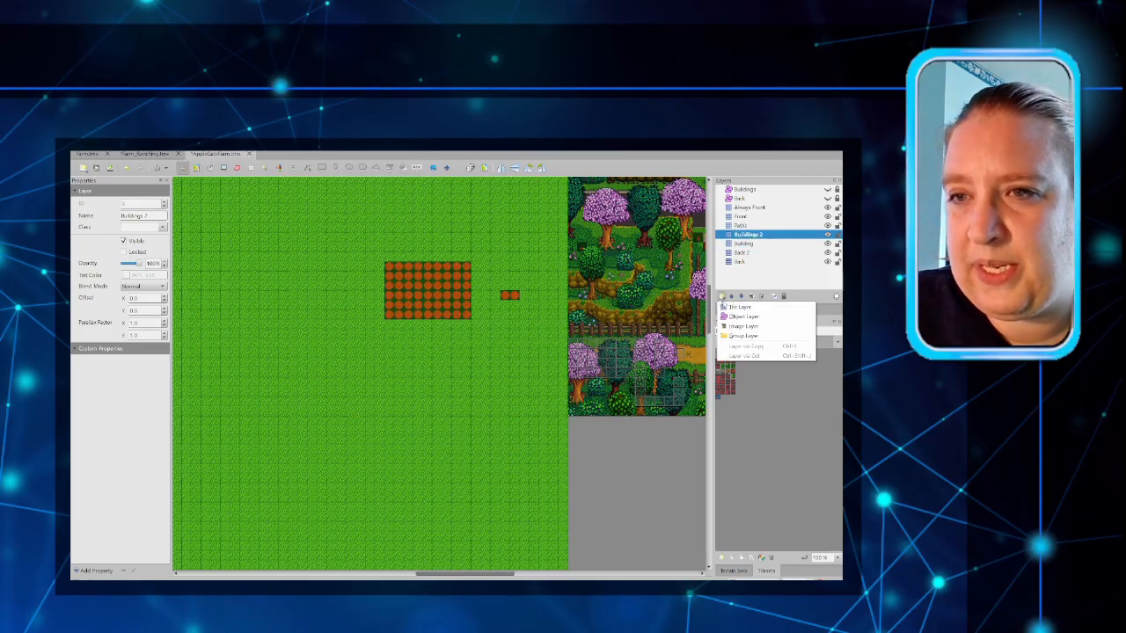
{"action": "left_click", "coordinate": [732, 306]}
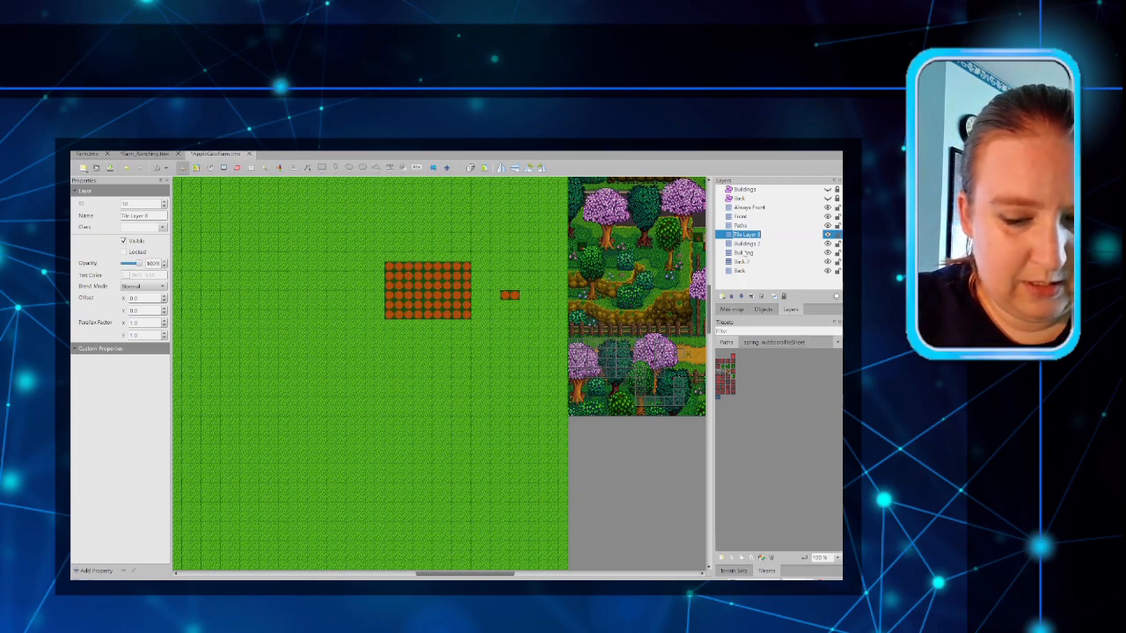
{"action": "type", "text": "Alway"}
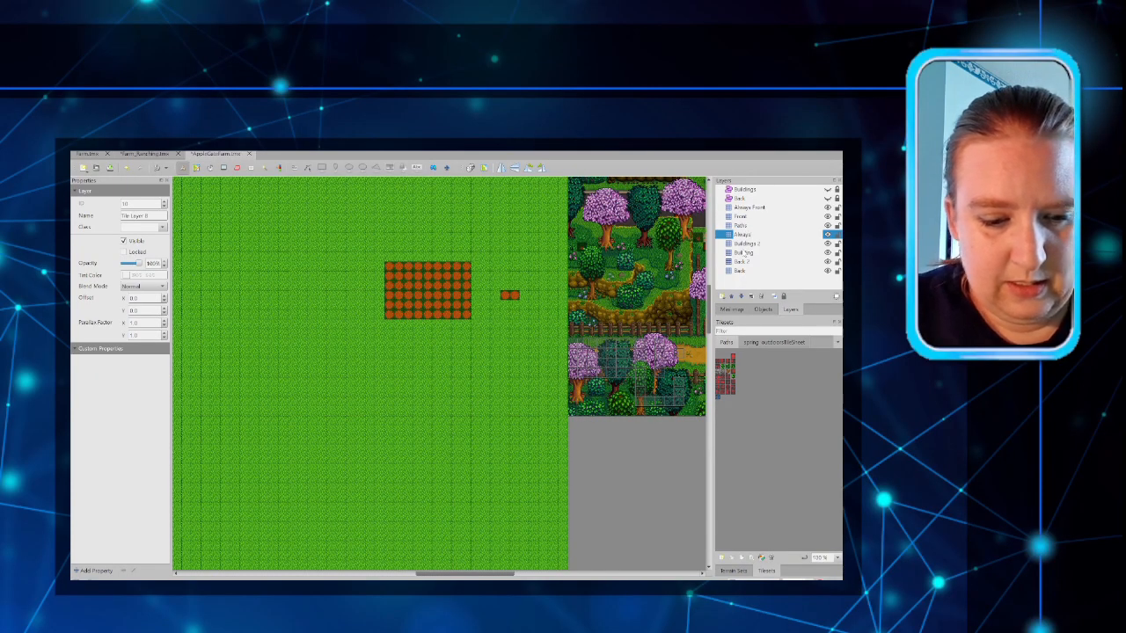
{"action": "type", "text": "s Front 2"}
{"action": "key", "text": "Return"}
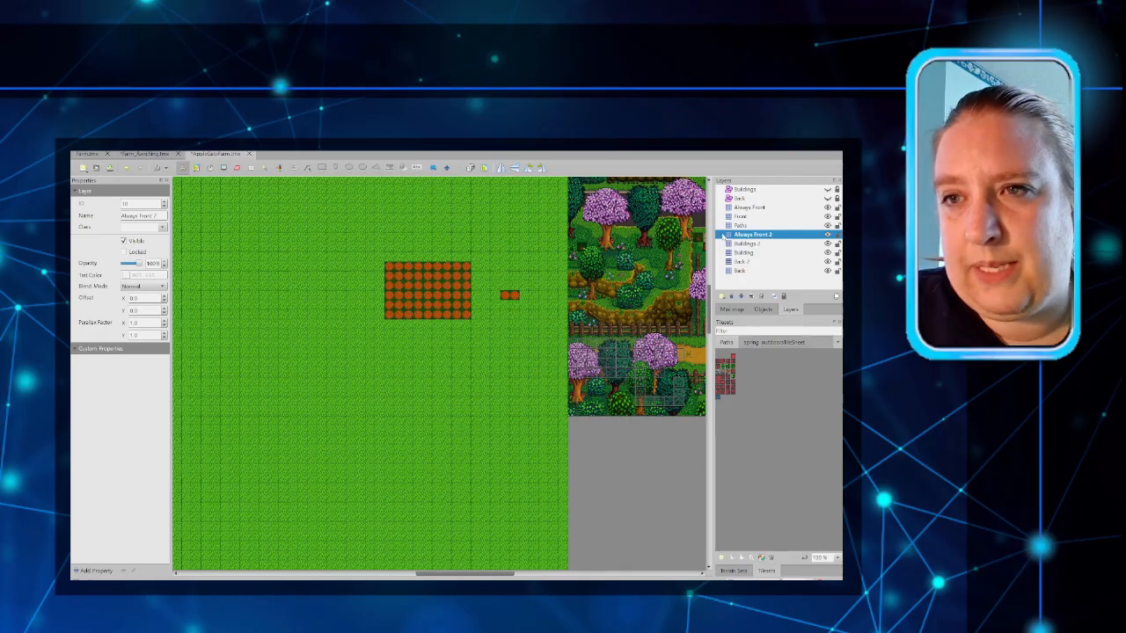
{"action": "left_click_drag", "start_coordinate": [723, 235], "coordinate": [743, 205]}
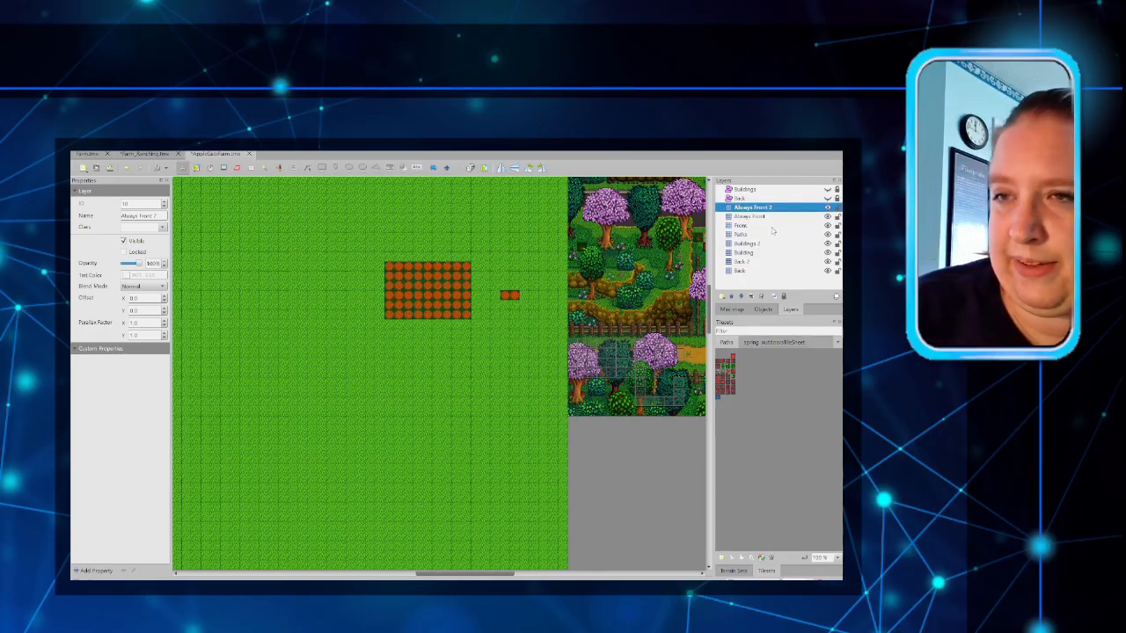
Step: Copy the east exit area from all tile layers of Farm_Ranching and paste it at the AppleGate farm map's east edge, aligned with the neighbouring path
{"action": "left_click", "coordinate": [776, 270]}
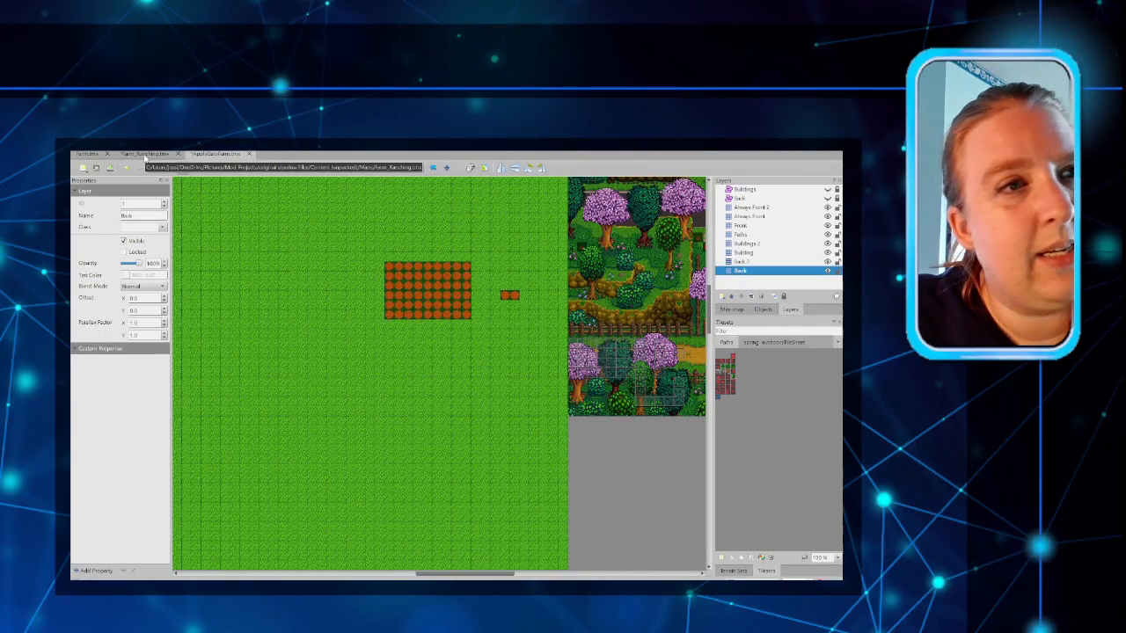
{"action": "left_click", "coordinate": [145, 155]}
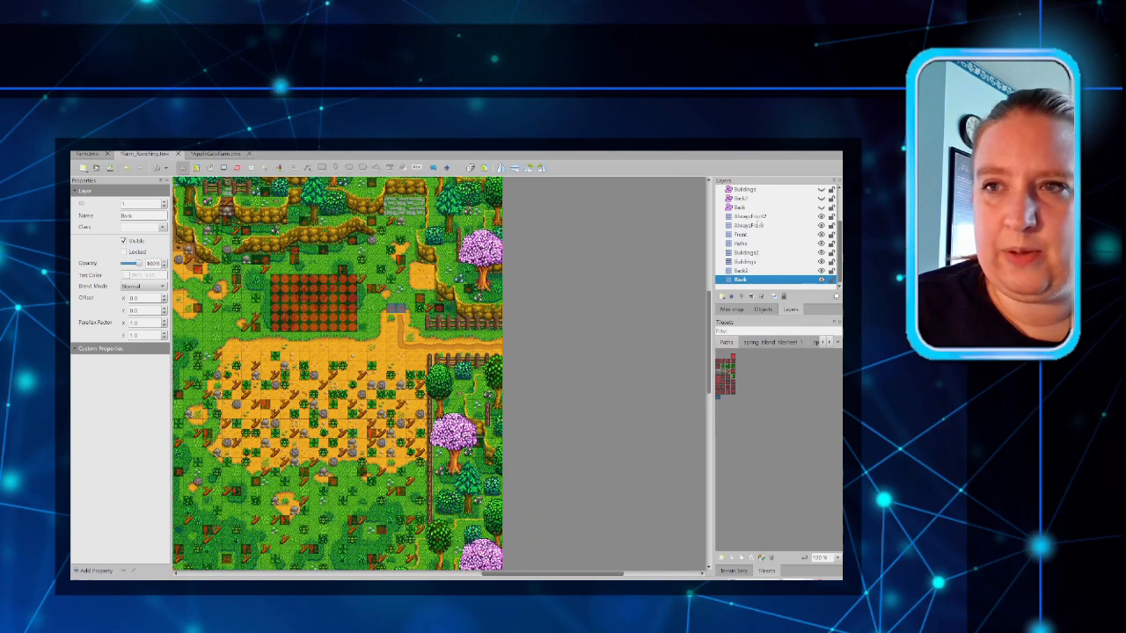
{"action": "left_click", "coordinate": [756, 217], "text": "shift"}
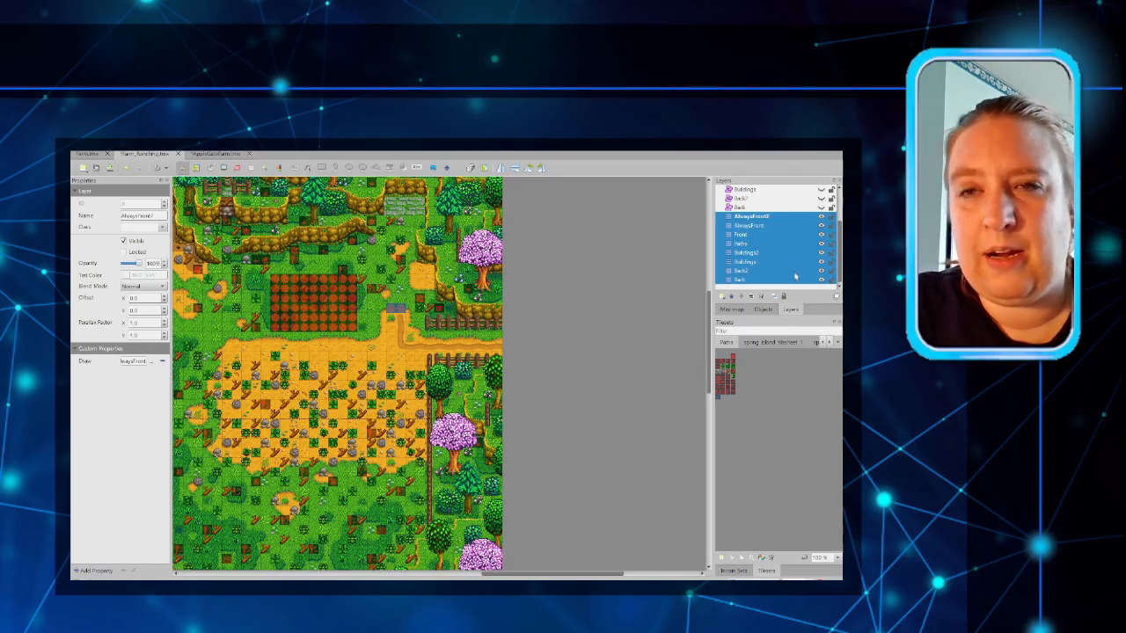
{"action": "left_click", "coordinate": [250, 168]}
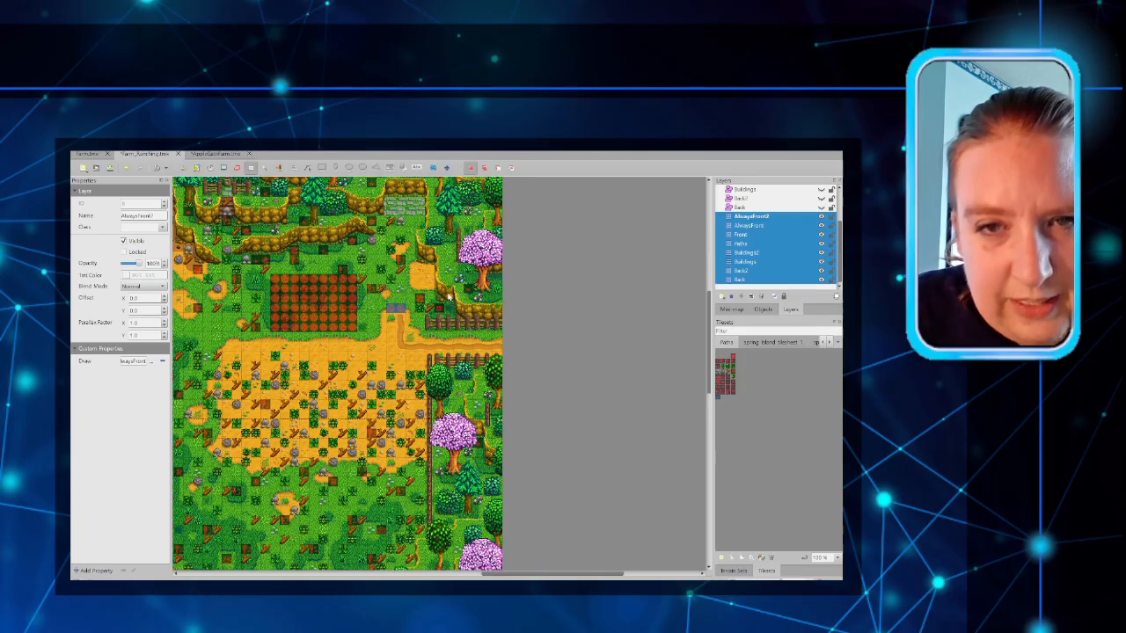
{"action": "left_click_drag", "start_coordinate": [428, 290], "coordinate": [506, 369]}
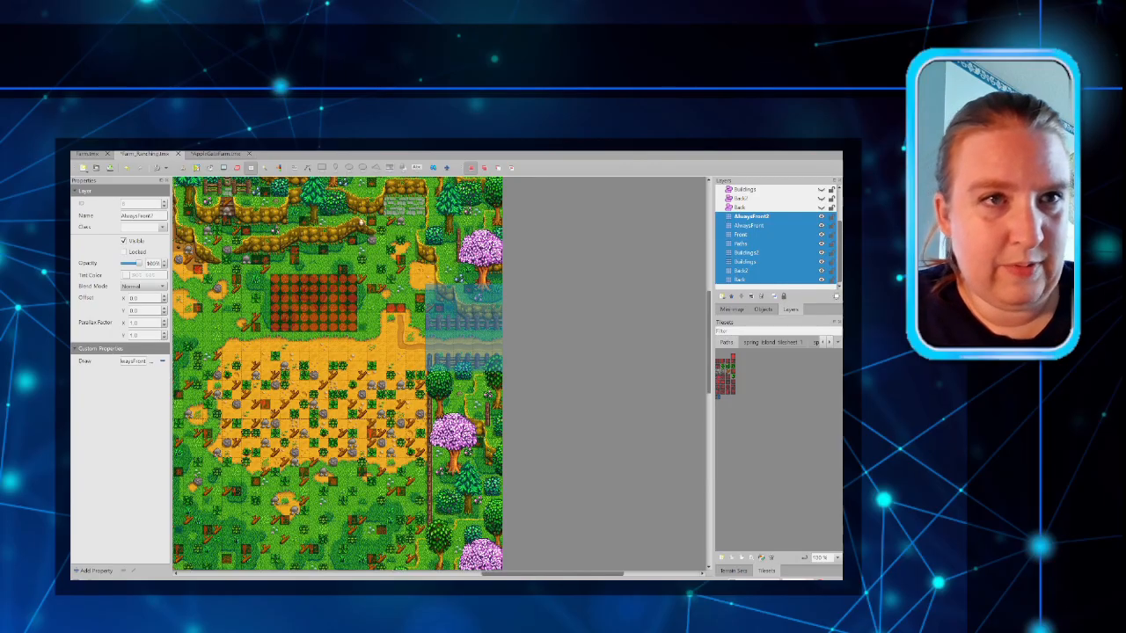
{"action": "left_click", "coordinate": [252, 169]}
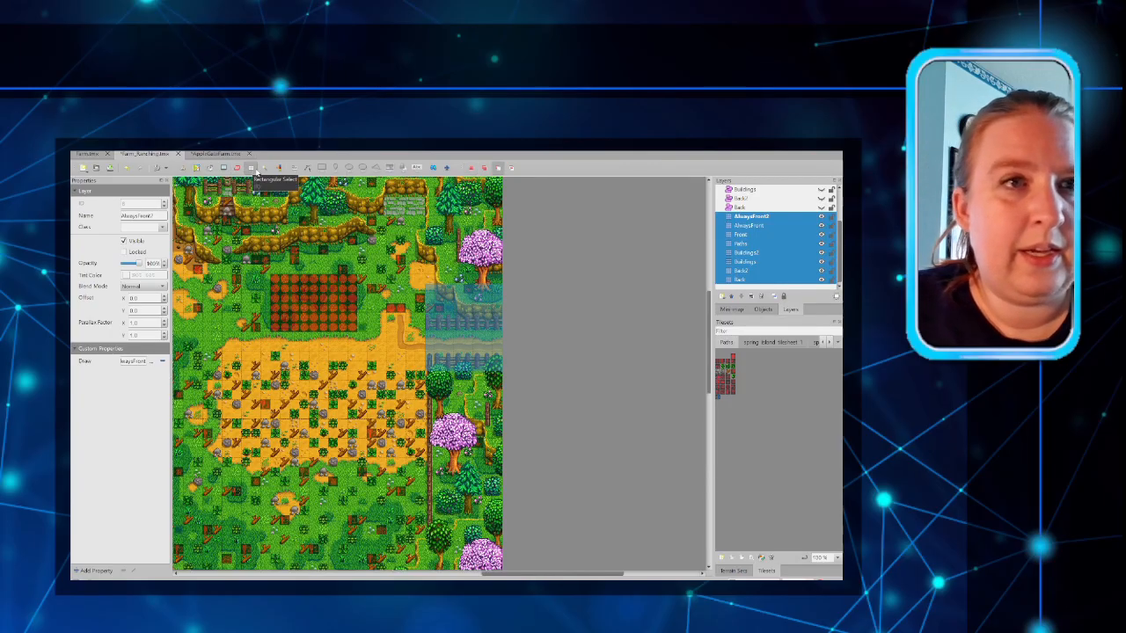
{"action": "left_click", "coordinate": [216, 155]}
{"action": "key", "text": "ctrl+v"}
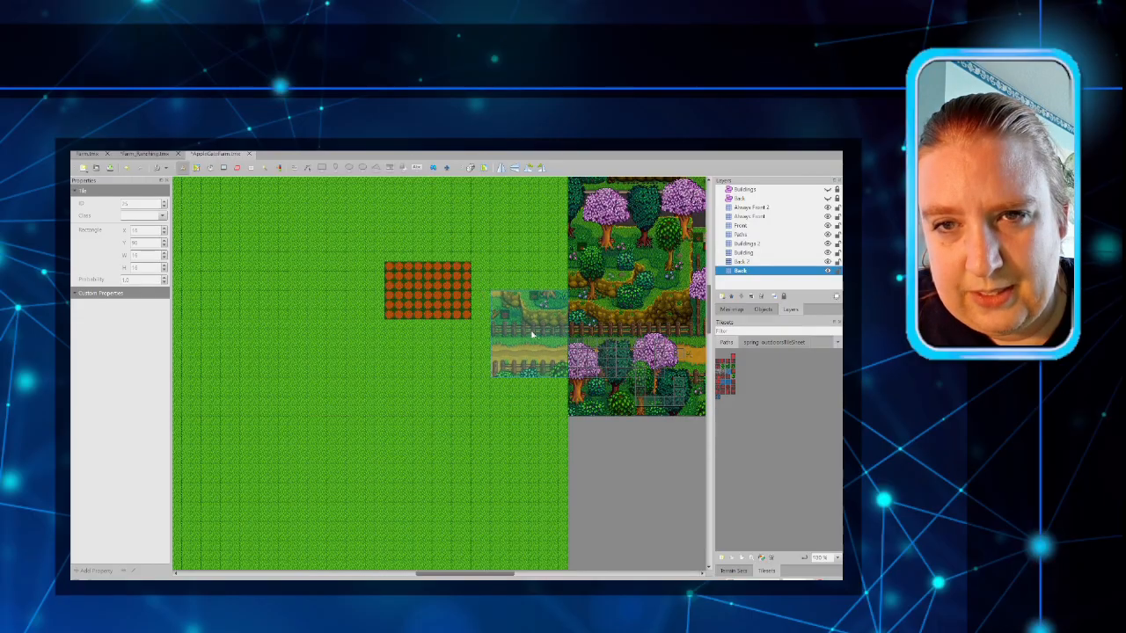
{"action": "left_click", "coordinate": [537, 334]}
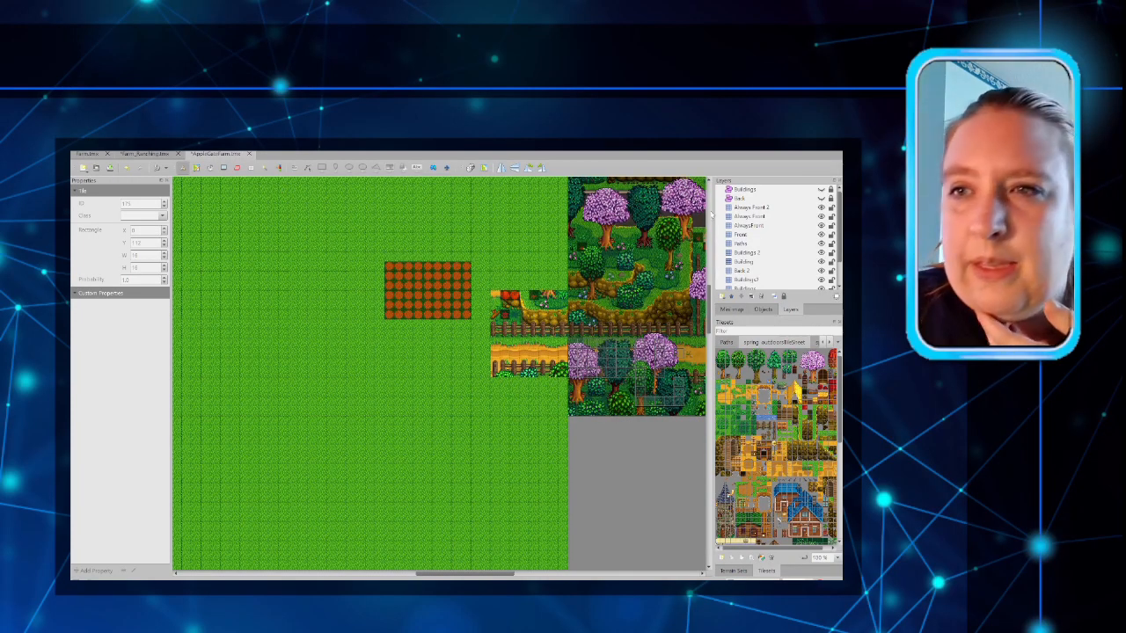
Step: Move the Paths layer's farmhouse marker block west, clear of the pasted exit, and erase the stray markers beside it
{"action": "left_click", "coordinate": [741, 243]}
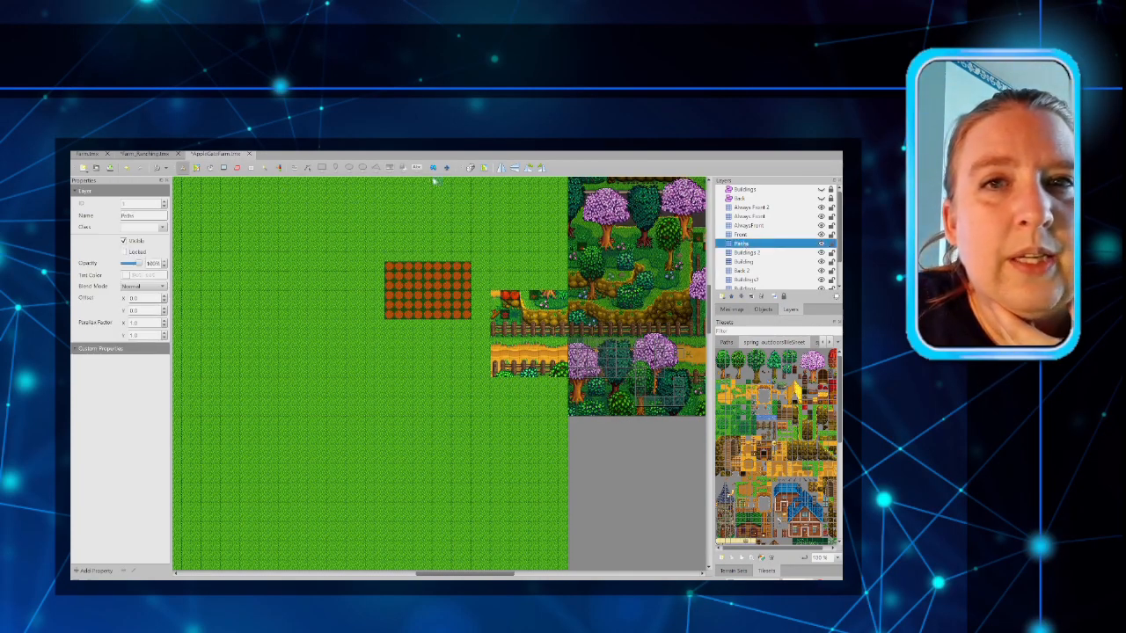
{"action": "left_click", "coordinate": [251, 167]}
{"action": "left_click_drag", "start_coordinate": [372, 231], "coordinate": [524, 314]}
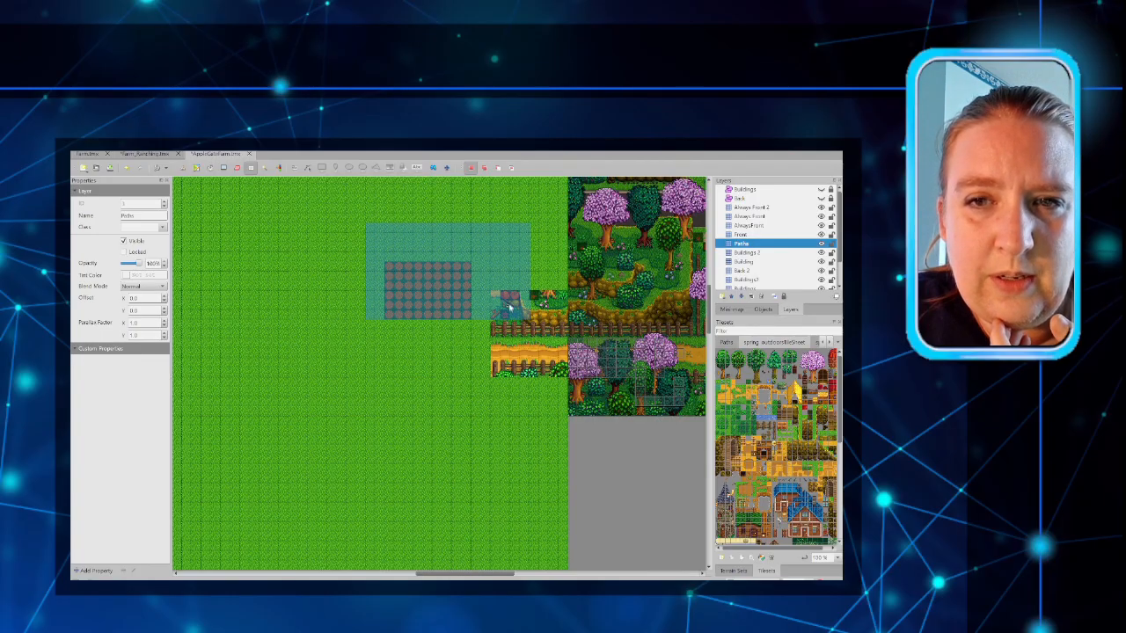
{"action": "left_click", "coordinate": [440, 296]}
{"action": "left_click_drag", "start_coordinate": [378, 247], "coordinate": [519, 315]}
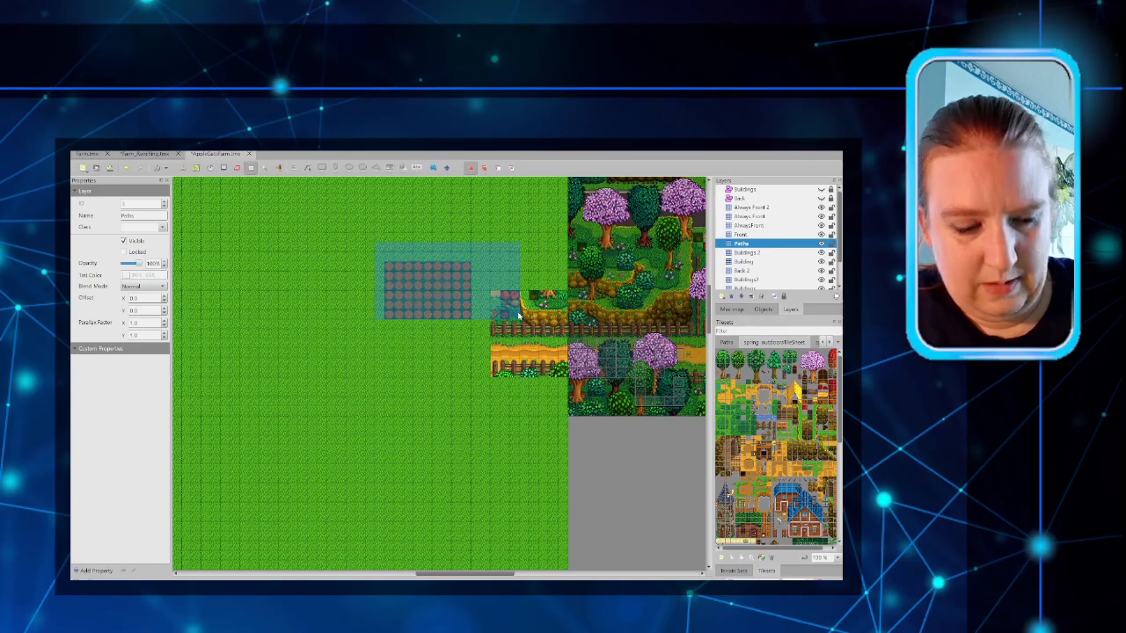
{"action": "key", "text": "Delete"}
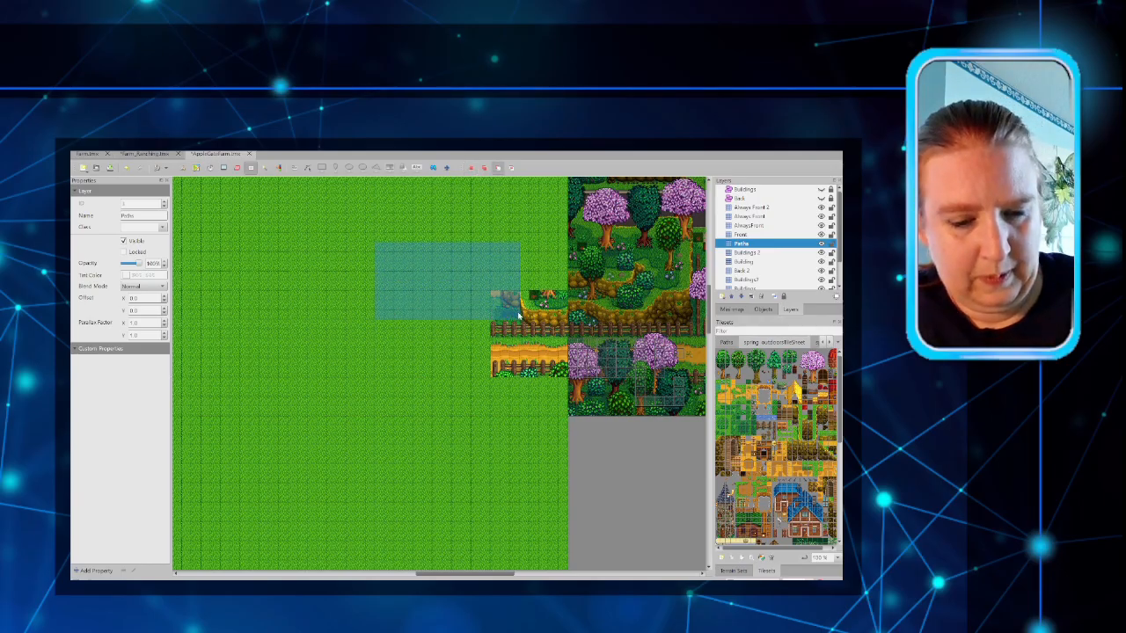
{"action": "key", "text": "ctrl+v"}
{"action": "left_click", "coordinate": [394, 292]}
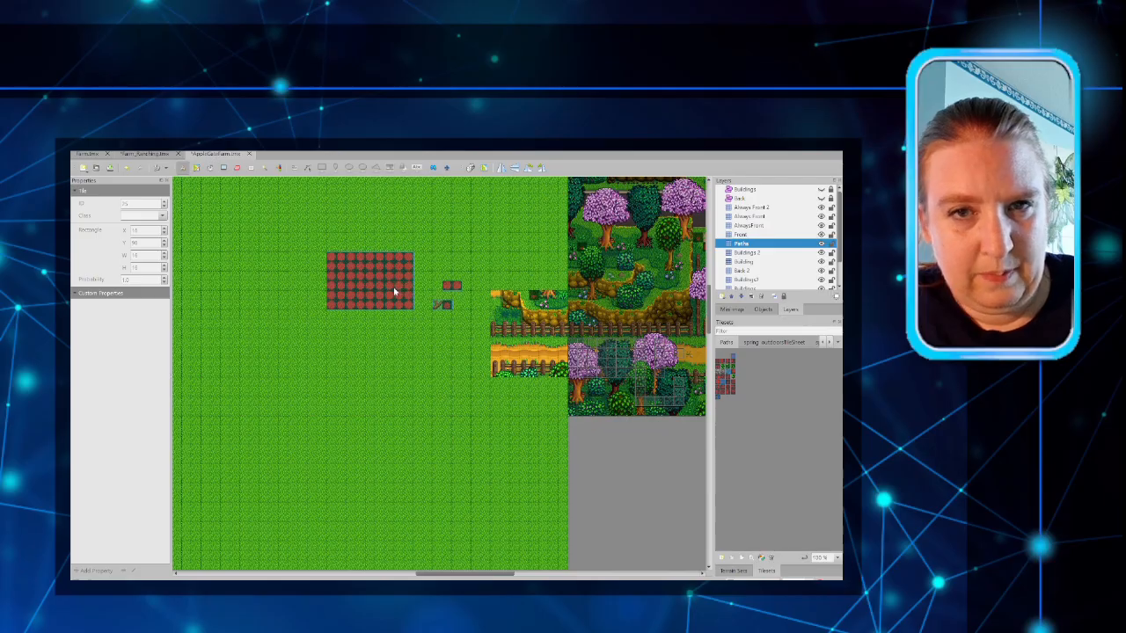
{"action": "left_click", "coordinate": [236, 167]}
{"action": "left_click", "coordinate": [448, 309]}
Step: Copy the path corner west of Farm_Ranching's east exit and paste it at the west end of the AppleGate farm map's exit path
{"action": "left_click", "coordinate": [138, 156]}
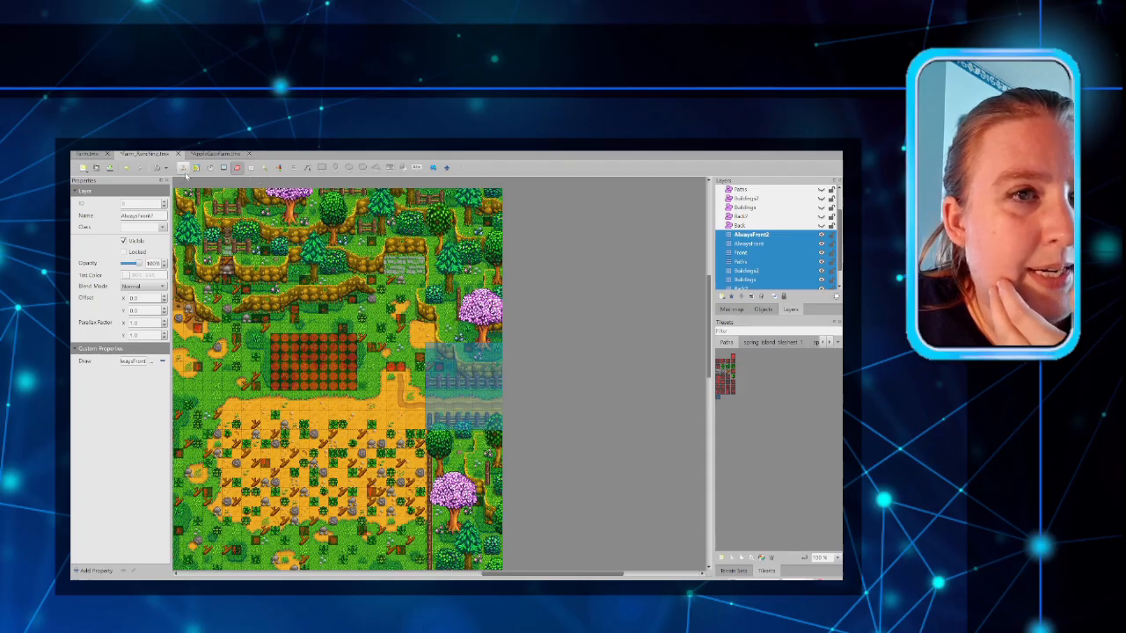
{"action": "left_click", "coordinate": [251, 167]}
{"action": "left_click_drag", "start_coordinate": [385, 366], "coordinate": [422, 411]}
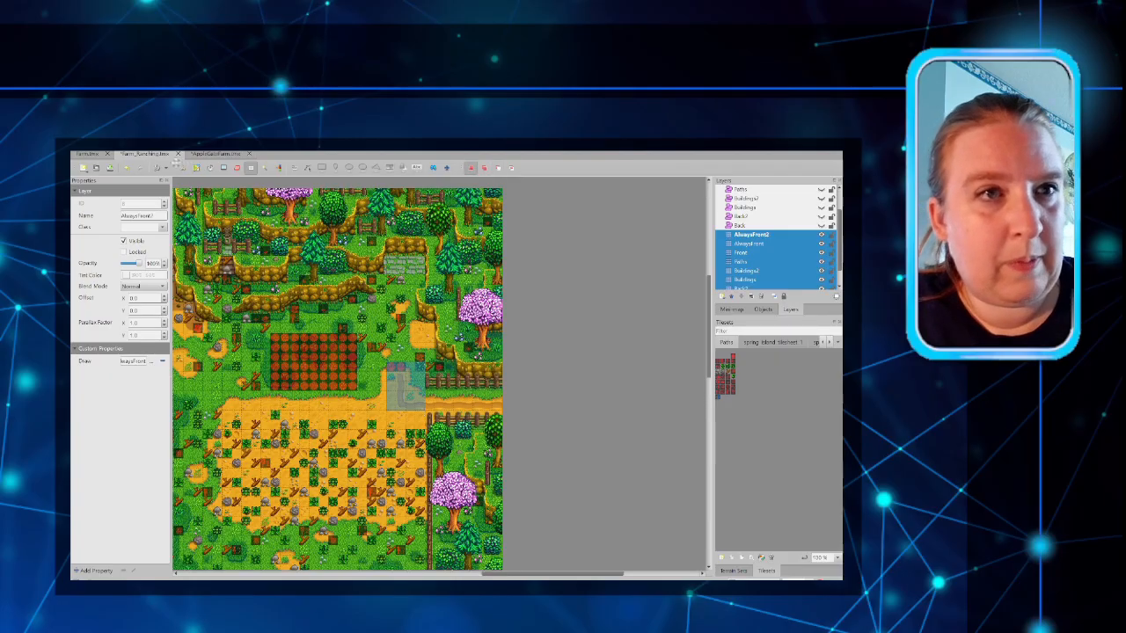
{"action": "key", "text": "ctrl+Tab"}
{"action": "key", "text": "ctrl+v"}
{"action": "left_click", "coordinate": [470, 334]}
{"action": "key", "text": "e"}
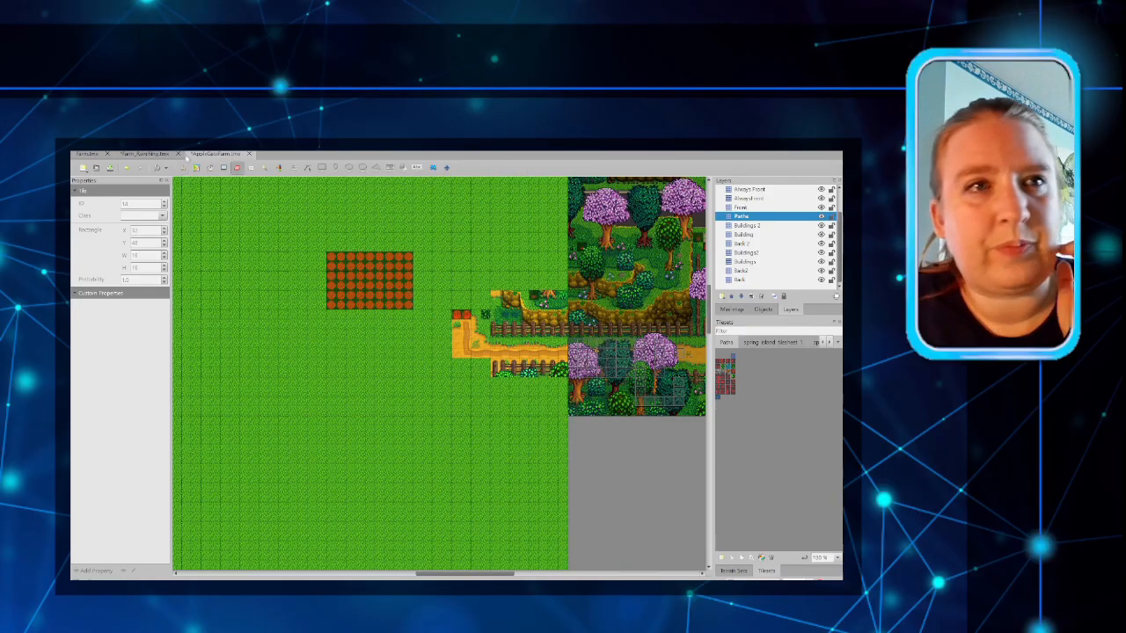
Step: Compare with Farm_Ranching's layout and move the farmhouse marker block closer to the path corner on the AppleGate farm map's Paths layer
{"action": "left_click", "coordinate": [133, 156]}
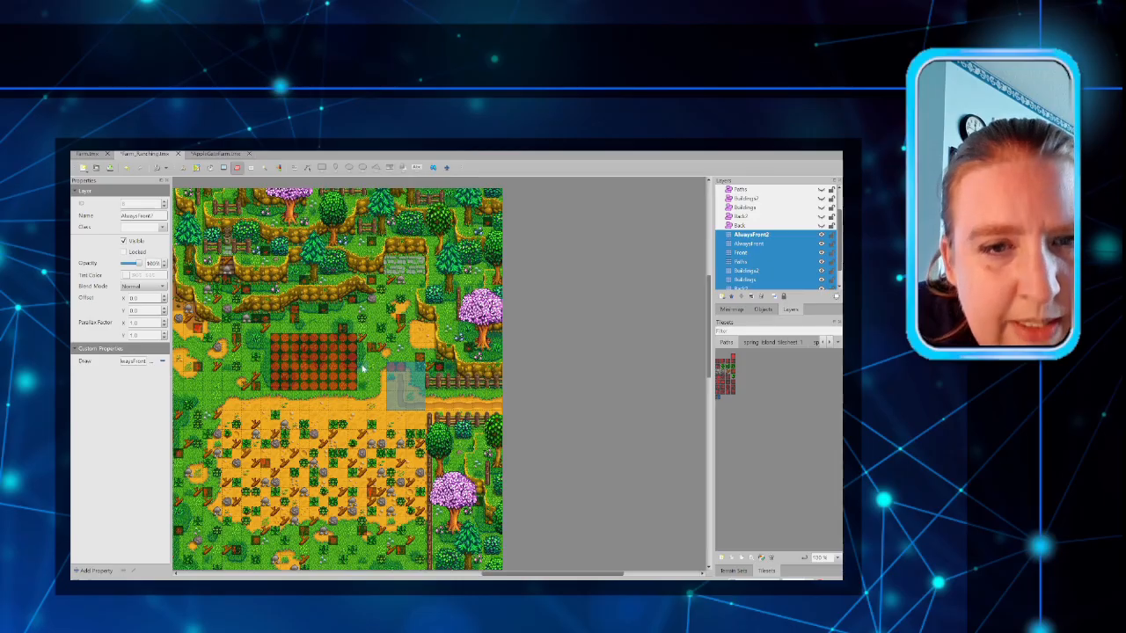
{"action": "left_click", "coordinate": [214, 153]}
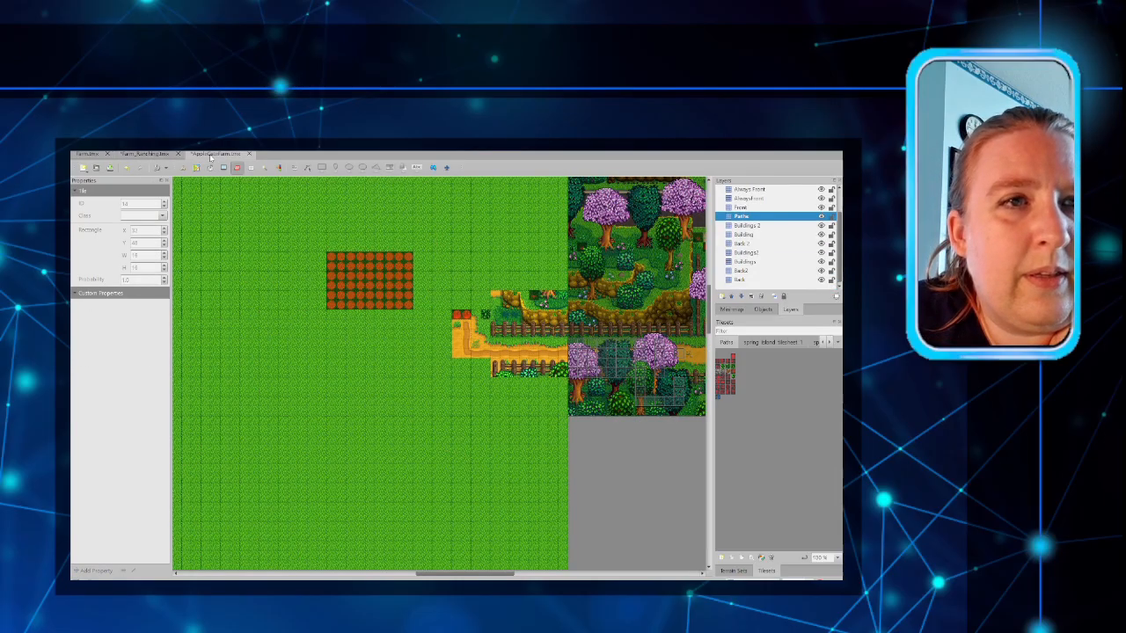
{"action": "left_click_drag", "start_coordinate": [329, 261], "coordinate": [411, 310]}
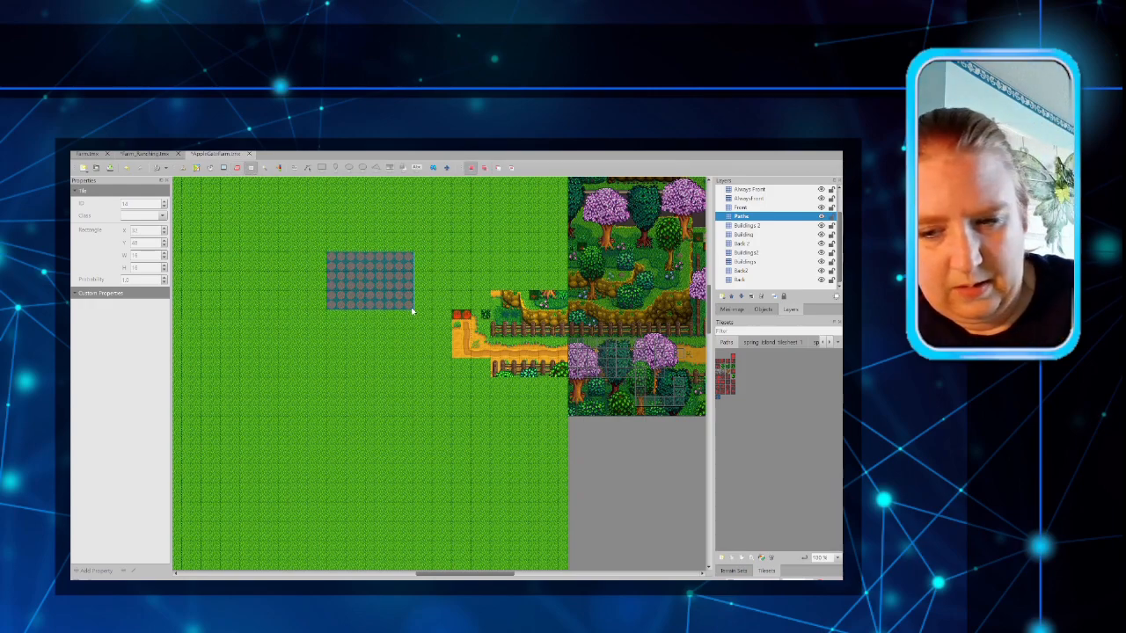
{"action": "key", "text": "ctrl+x"}
{"action": "key", "text": "ctrl+v"}
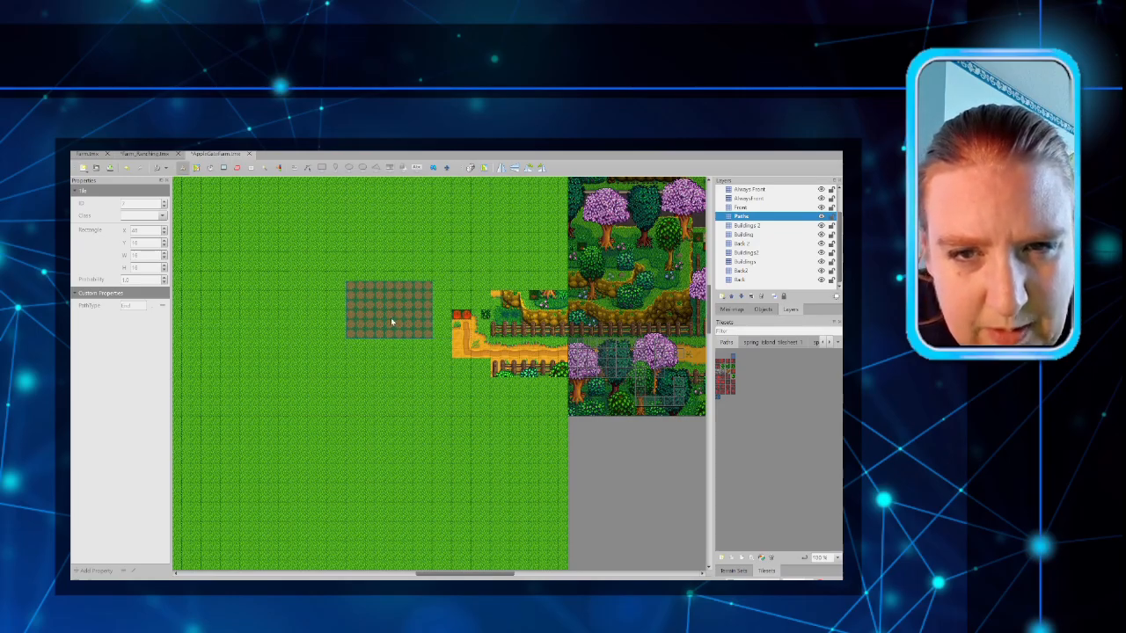
{"action": "left_click", "coordinate": [382, 318]}
{"action": "scroll", "coordinate": [398, 370], "scroll_direction": "down", "scroll_amount": 3}
{"action": "scroll", "coordinate": [403, 368], "scroll_direction": "up", "scroll_amount": 3}
{"action": "scroll", "coordinate": [303, 464], "scroll_direction": "down", "scroll_amount": 3, "text": "ctrl"}
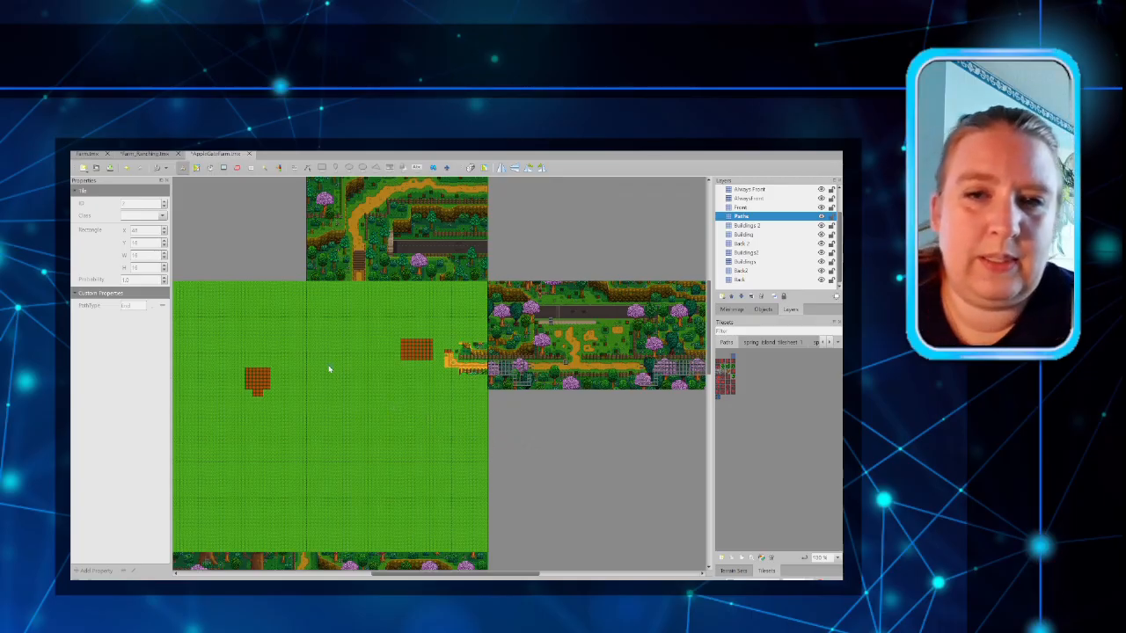
Step: Copy the top section of Farm_Ranching's north path and paste it at the AppleGate farm map's north edge, below the neighbouring map's steps
{"action": "left_click", "coordinate": [135, 154]}
{"action": "scroll", "coordinate": [235, 286], "scroll_direction": "up", "scroll_amount": 2}
{"action": "left_click_drag", "start_coordinate": [529, 576], "coordinate": [483, 576]}
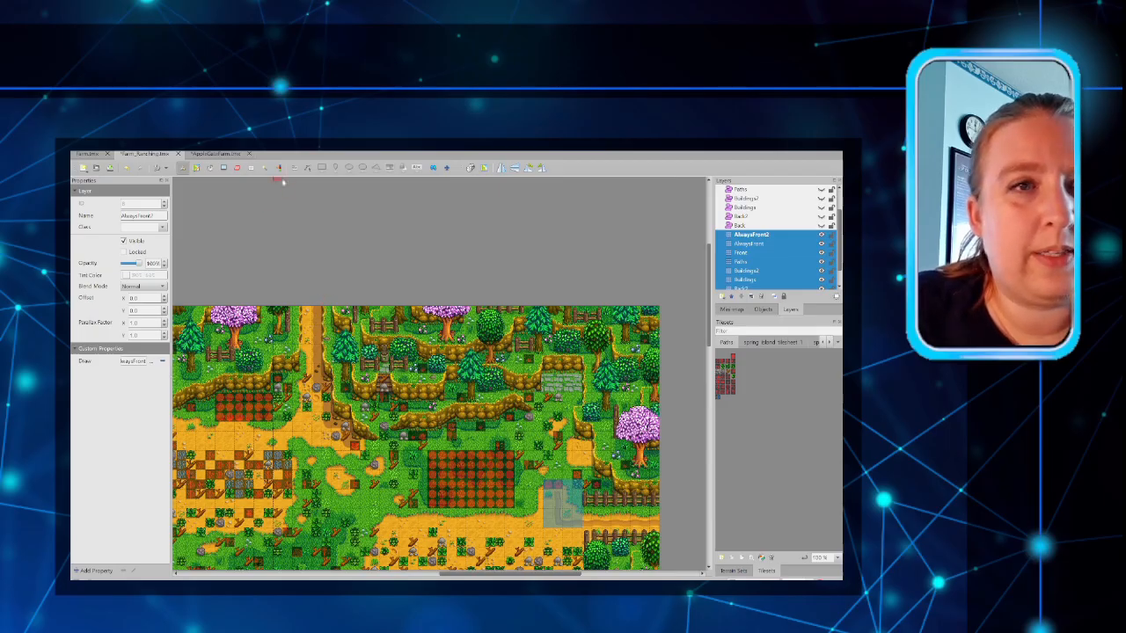
{"action": "left_click", "coordinate": [250, 168]}
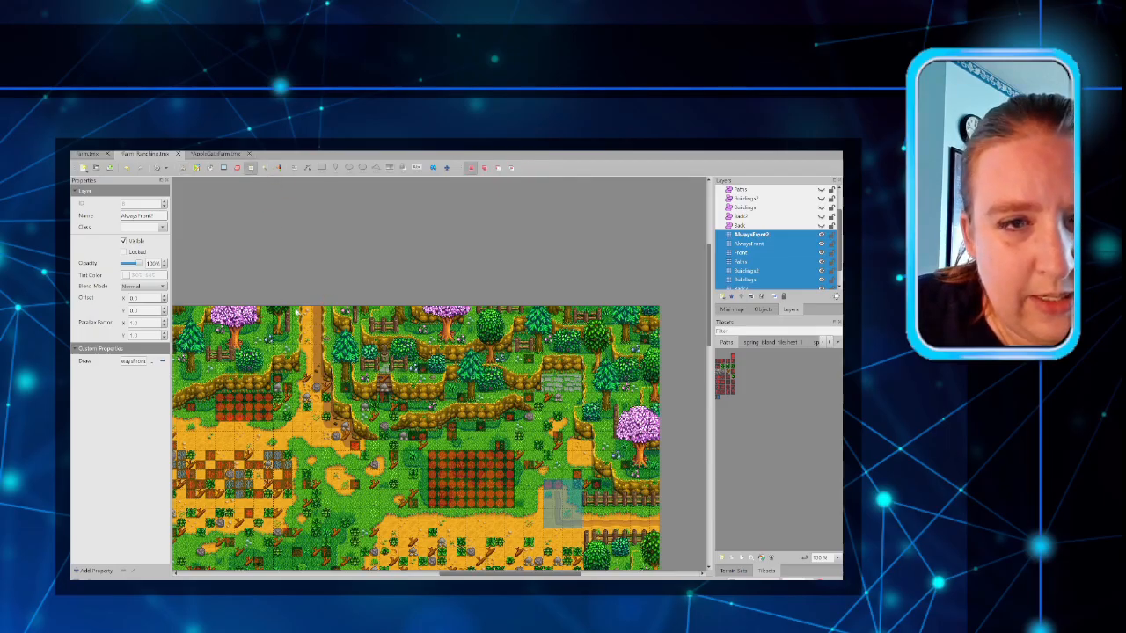
{"action": "mouse_move", "coordinate": [295, 309]}
{"action": "left_mouse_down"}
{"action": "mouse_move", "coordinate": [321, 327]}
{"action": "mouse_move", "coordinate": [329, 350]}
{"action": "left_mouse_up"}
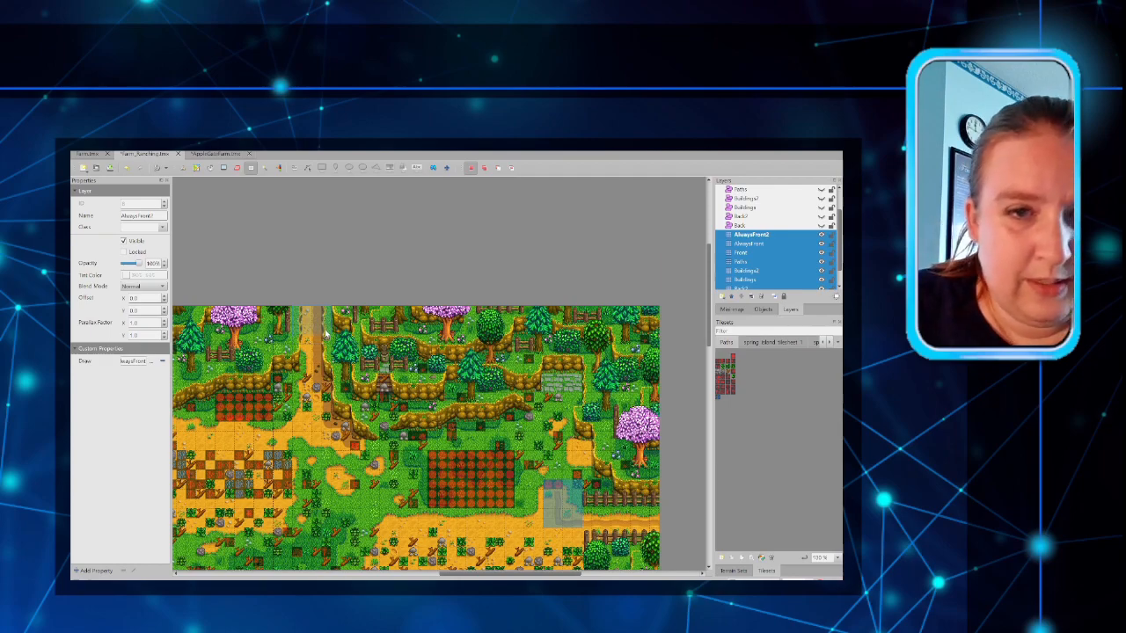
{"action": "left_click_drag", "start_coordinate": [325, 334], "coordinate": [325, 334]}
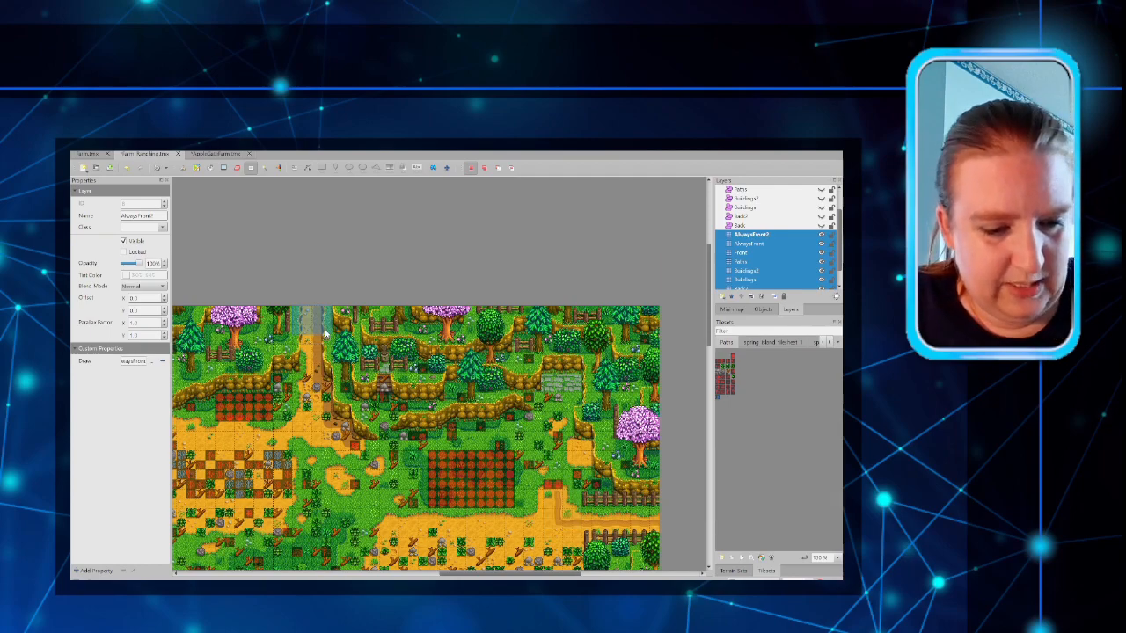
{"action": "left_click", "coordinate": [204, 155]}
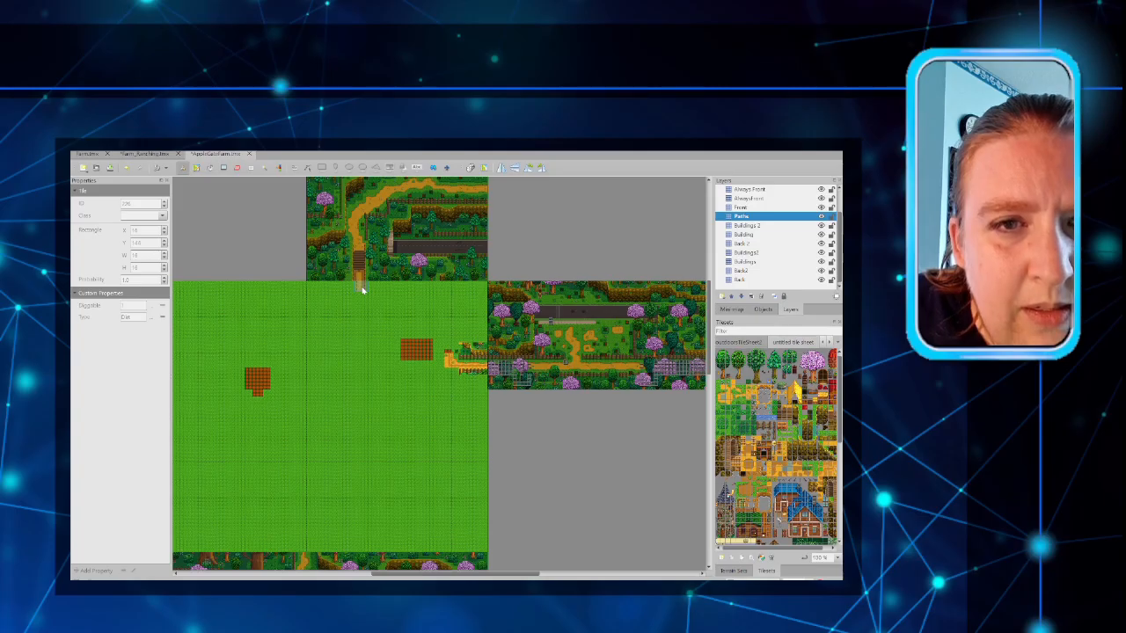
{"action": "left_click", "coordinate": [158, 156]}
{"action": "left_click", "coordinate": [192, 156]}
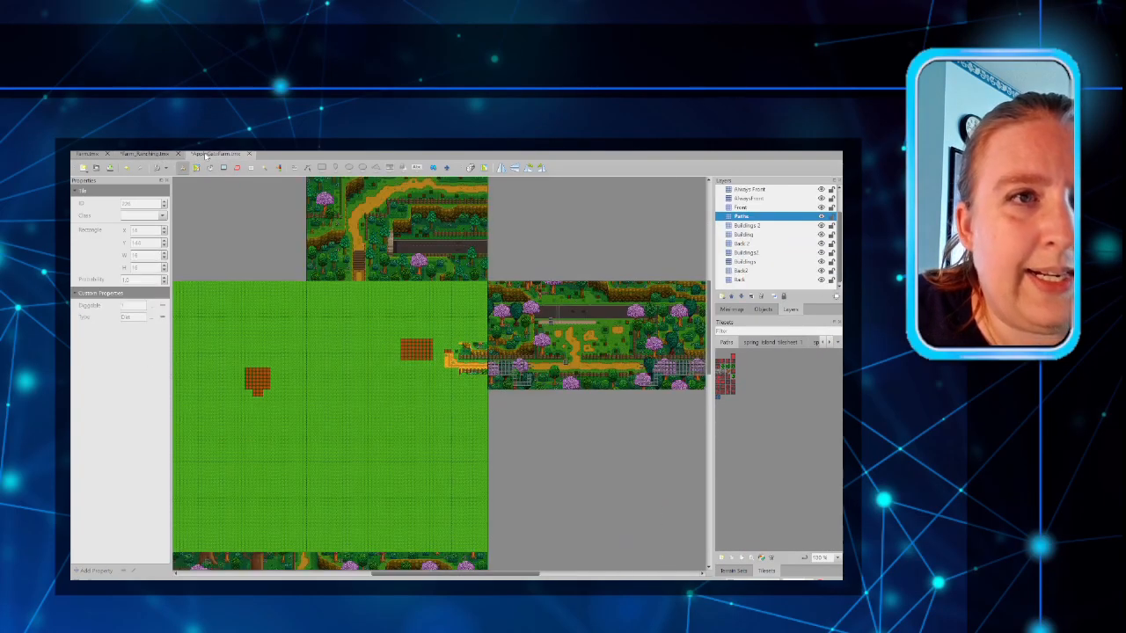
Step: Examine how the pasted north path lines up with the map above, using the original Farm map's north entrance for comparison
{"action": "scroll", "coordinate": [301, 296], "scroll_direction": "up", "scroll_amount": 3}
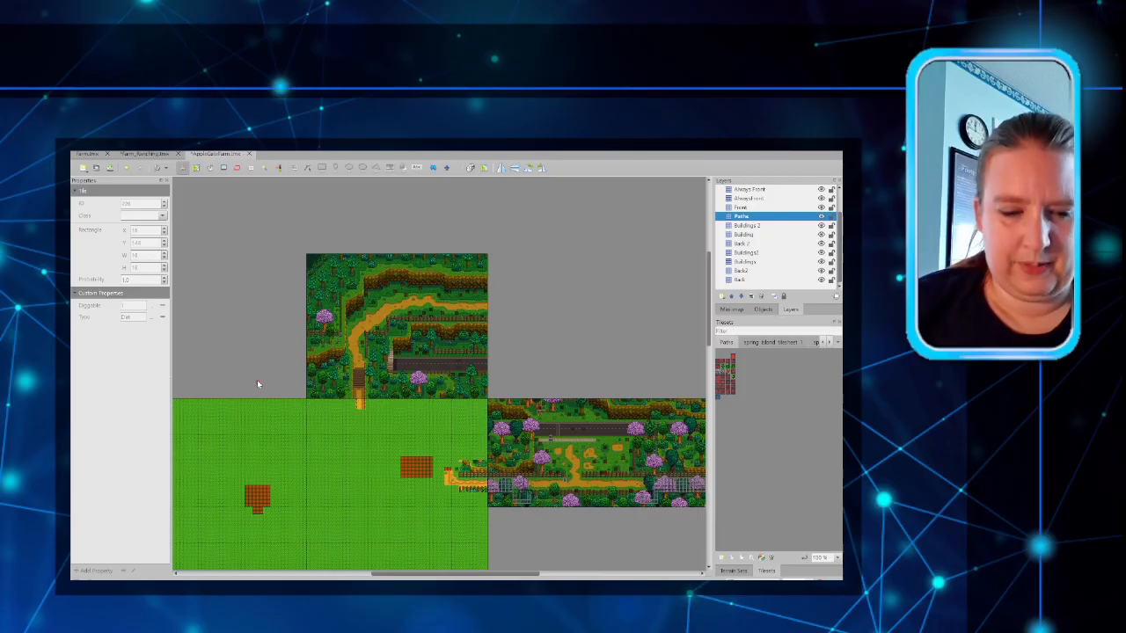
{"action": "scroll", "coordinate": [258, 384], "scroll_direction": "up", "scroll_amount": 3, "text": "ctrl"}
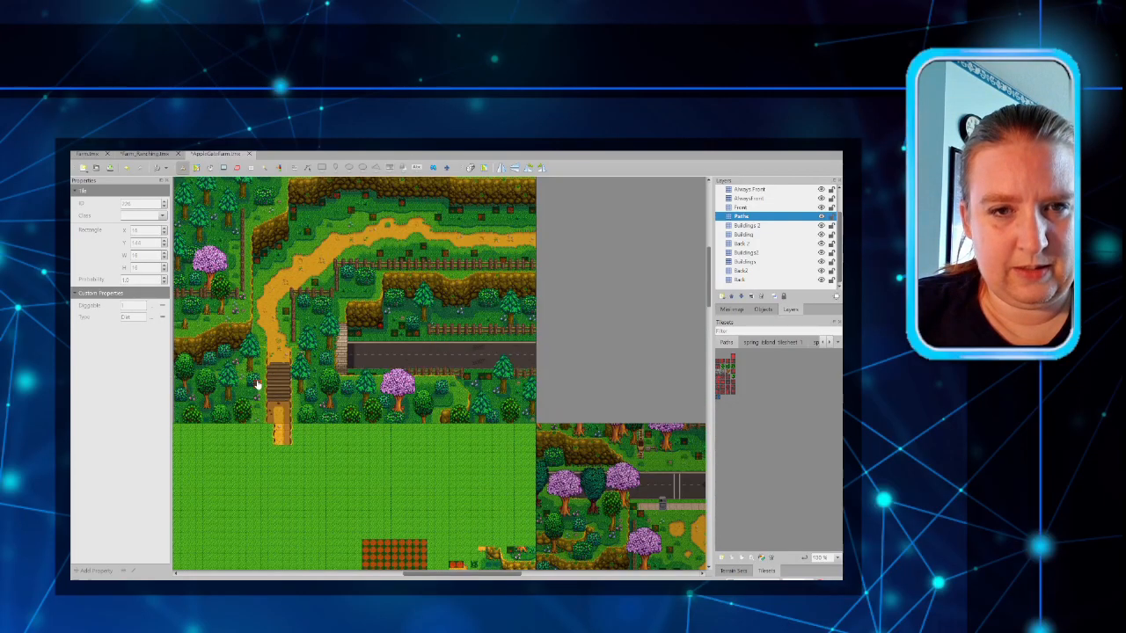
{"action": "left_click_drag", "start_coordinate": [447, 572], "coordinate": [430, 572]}
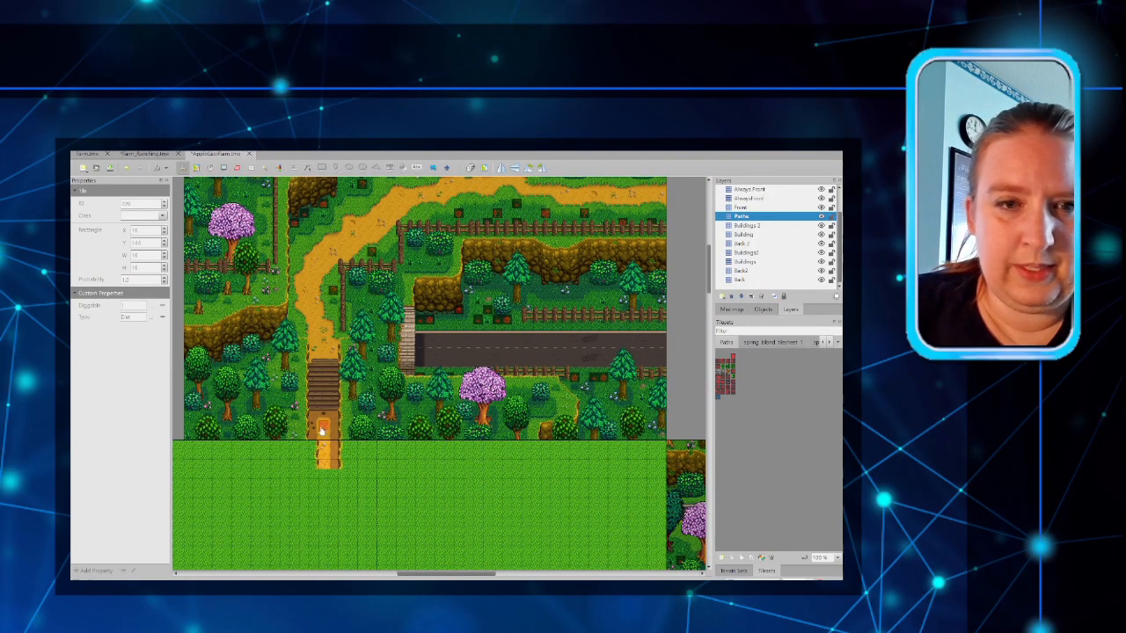
{"action": "left_click", "coordinate": [88, 154]}
{"action": "scroll", "coordinate": [254, 264], "scroll_direction": "down", "scroll_amount": 2}
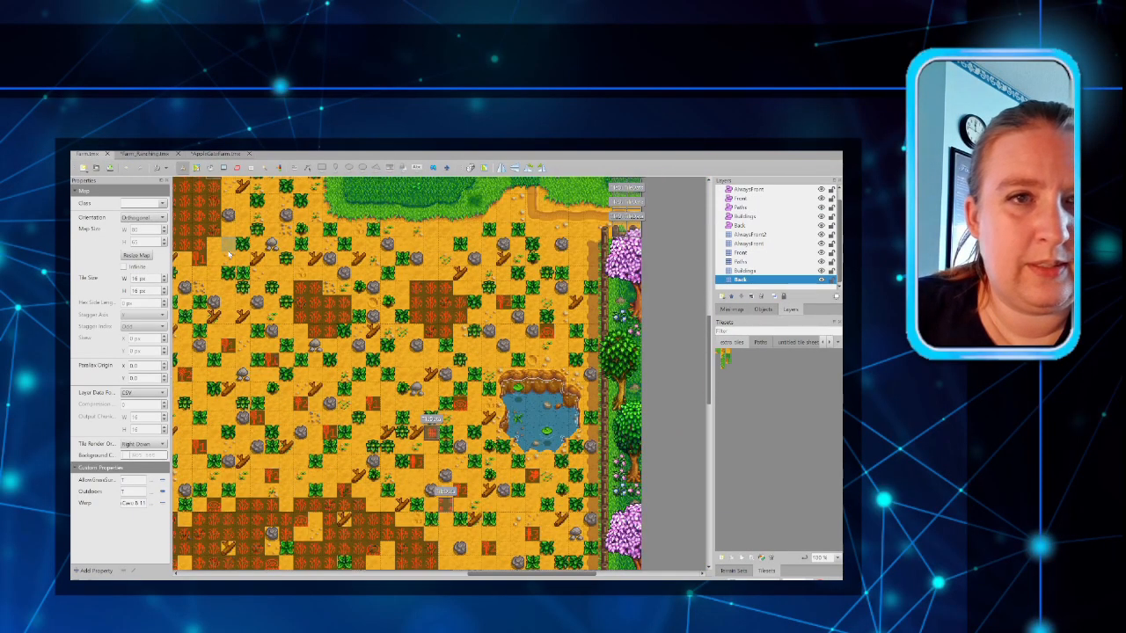
{"action": "scroll", "coordinate": [253, 258], "scroll_direction": "up", "scroll_amount": 5}
{"action": "left_click_drag", "start_coordinate": [499, 573], "coordinate": [453, 570]}
{"action": "left_click", "coordinate": [211, 154]}
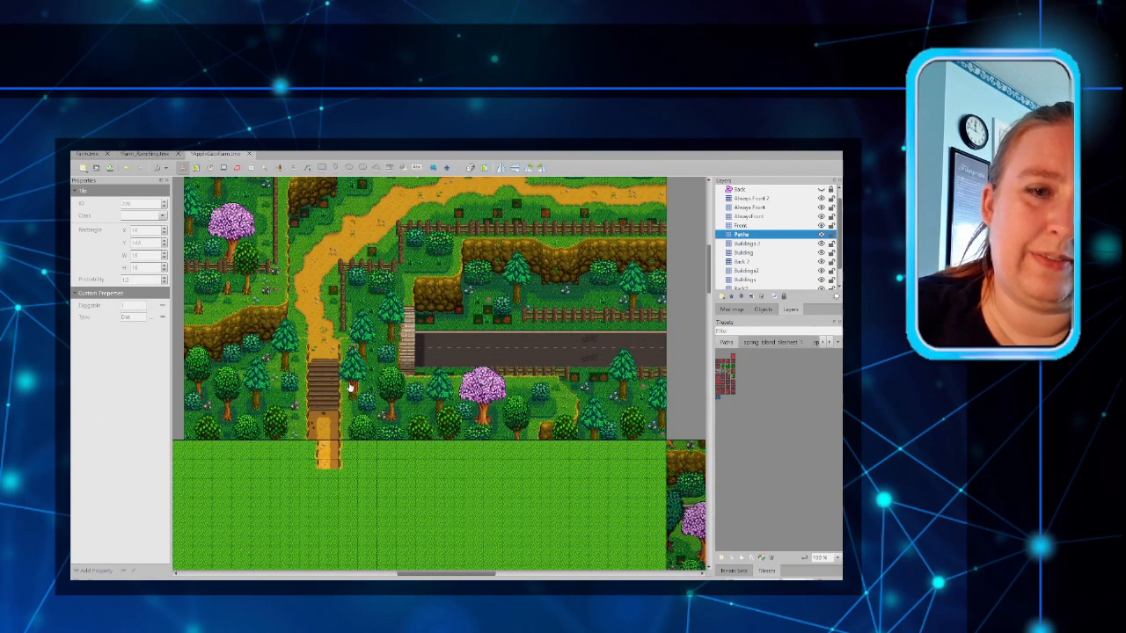
{"action": "scroll", "coordinate": [347, 378], "scroll_direction": "down", "scroll_amount": 3}
{"action": "scroll", "coordinate": [338, 350], "scroll_direction": "up", "scroll_amount": 4}
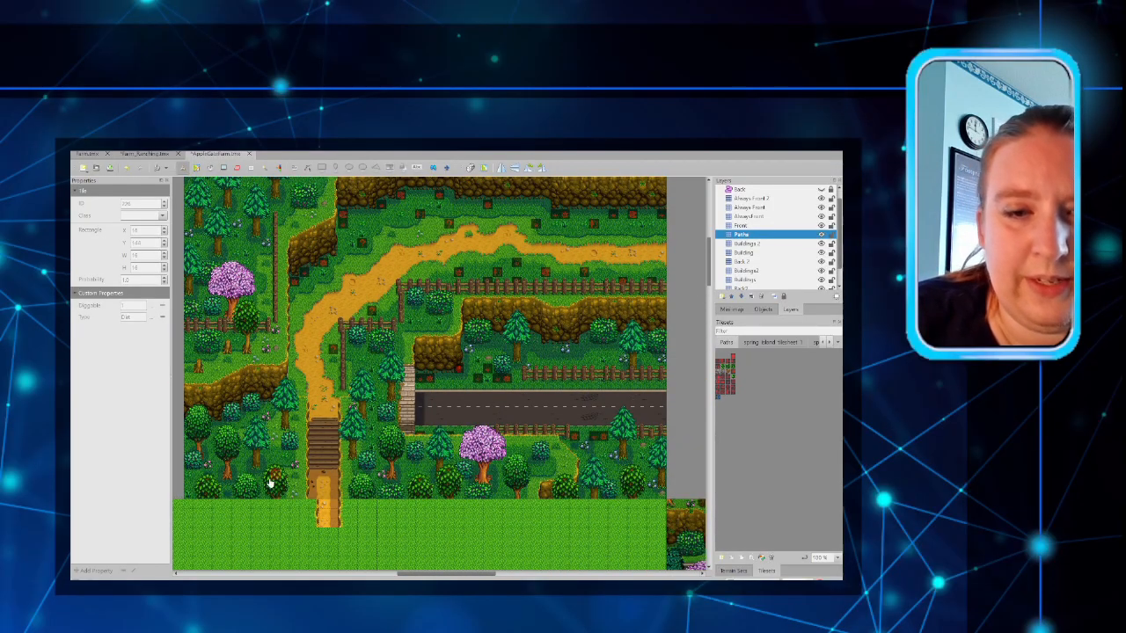
{"action": "scroll", "coordinate": [550, 436], "scroll_direction": "down", "scroll_amount": 7}
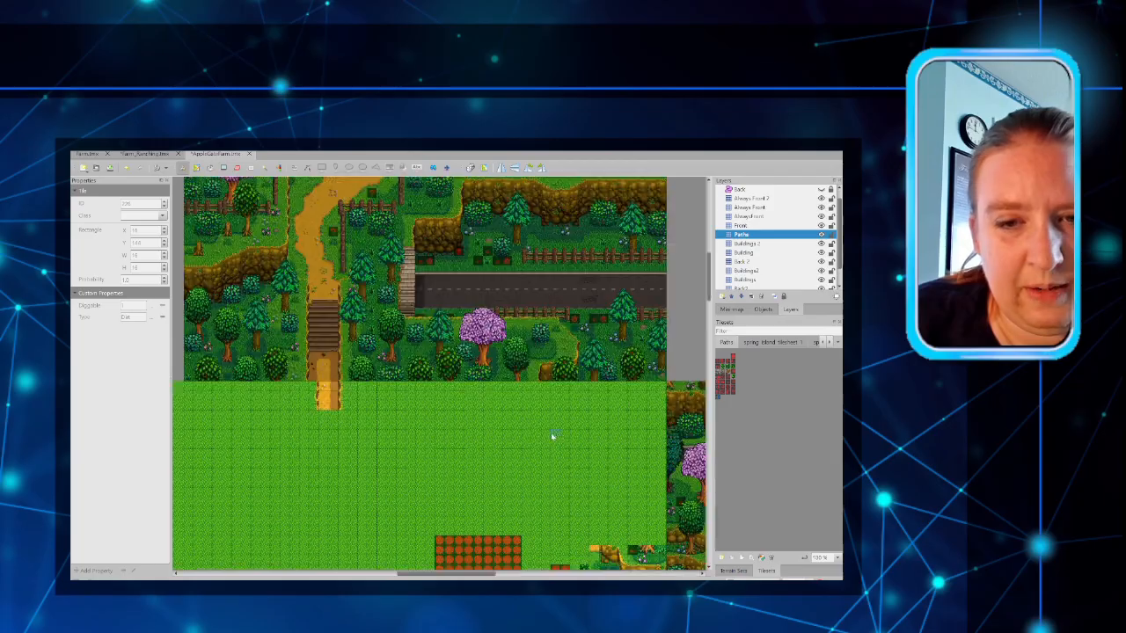
{"action": "scroll", "coordinate": [476, 418], "scroll_direction": "up", "scroll_amount": 3}
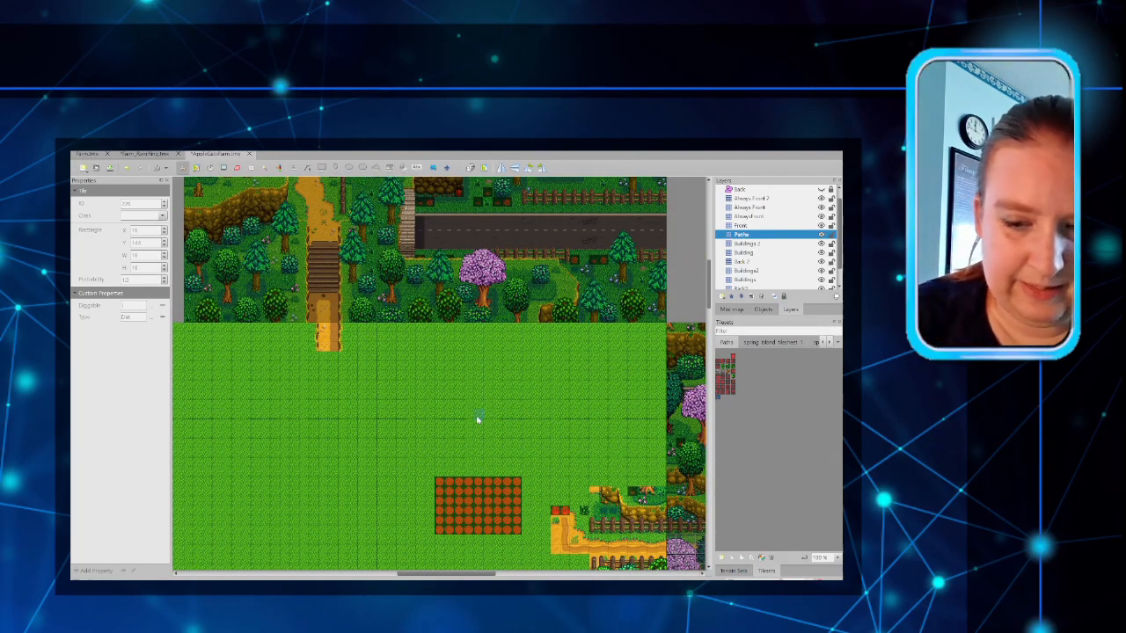
Step: Place a copy of the original Farm map's debris strip and small pond below the path corner at the AppleGate farm map's east exit
{"action": "scroll", "coordinate": [477, 419], "scroll_direction": "down", "scroll_amount": 1, "text": "ctrl"}
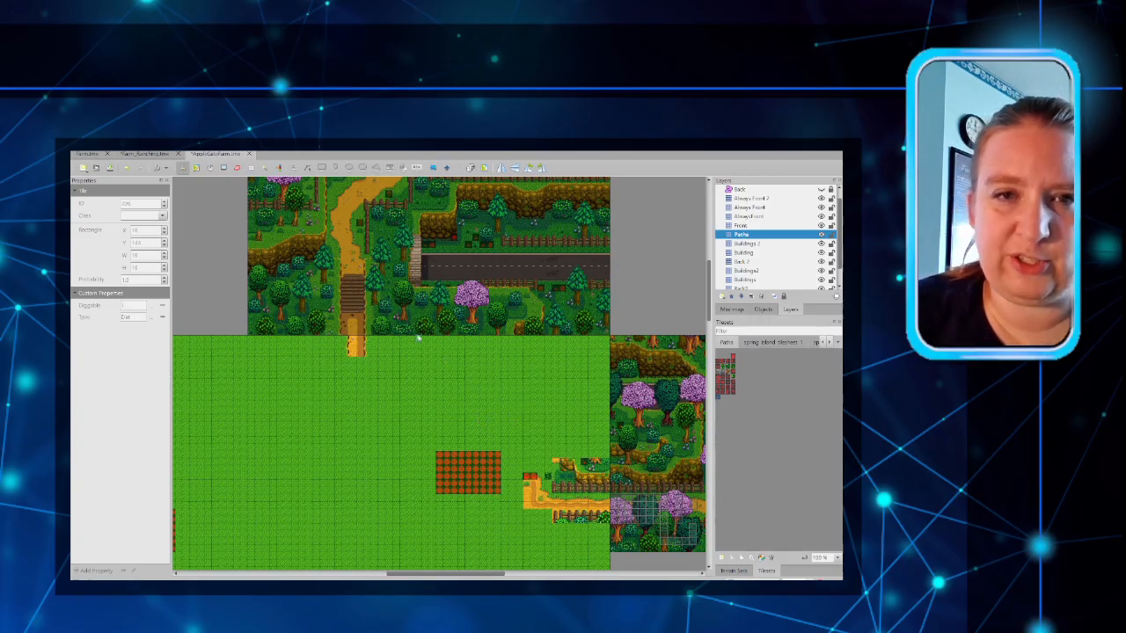
{"action": "scroll", "coordinate": [408, 316], "scroll_direction": "down", "scroll_amount": 2}
{"action": "scroll", "coordinate": [420, 265], "scroll_direction": "up", "scroll_amount": 1}
{"action": "scroll", "coordinate": [421, 265], "scroll_direction": "up", "scroll_amount": 1}
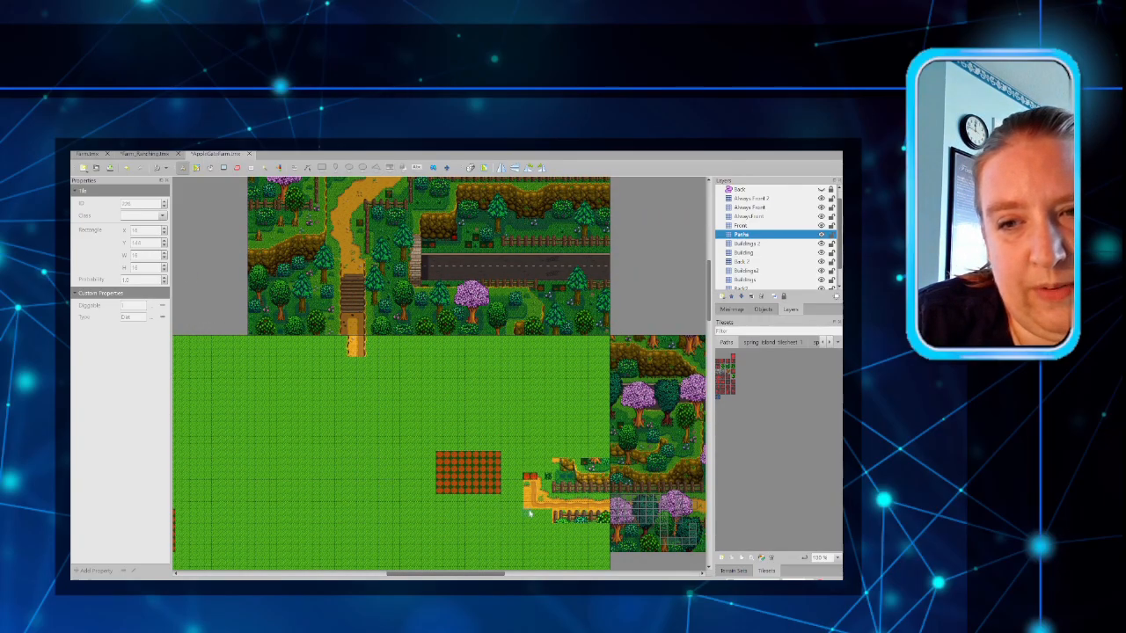
{"action": "scroll", "coordinate": [349, 355], "scroll_direction": "down", "scroll_amount": 5}
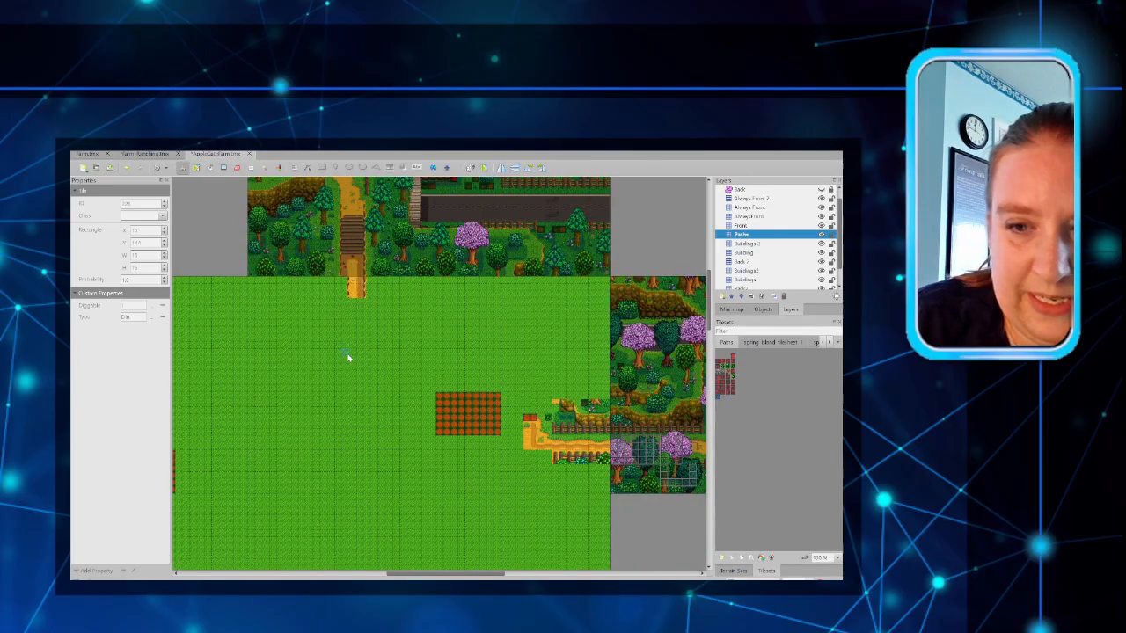
{"action": "scroll", "coordinate": [562, 384], "scroll_direction": "up", "scroll_amount": 2}
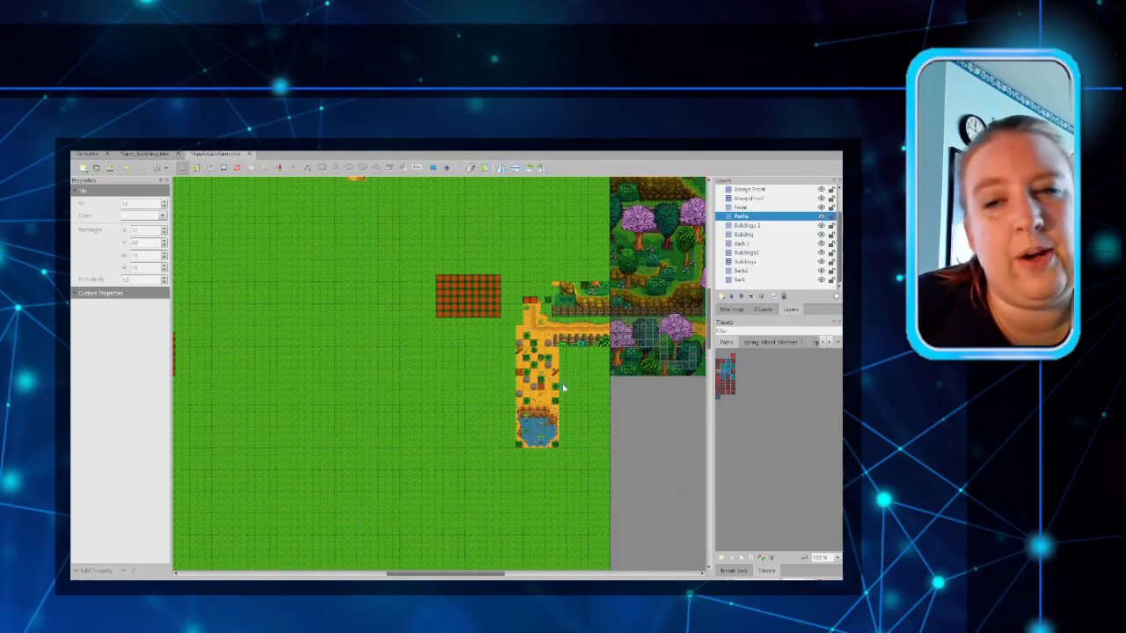
{"action": "scroll", "coordinate": [562, 384], "scroll_direction": "down", "scroll_amount": 4, "text": "ctrl"}
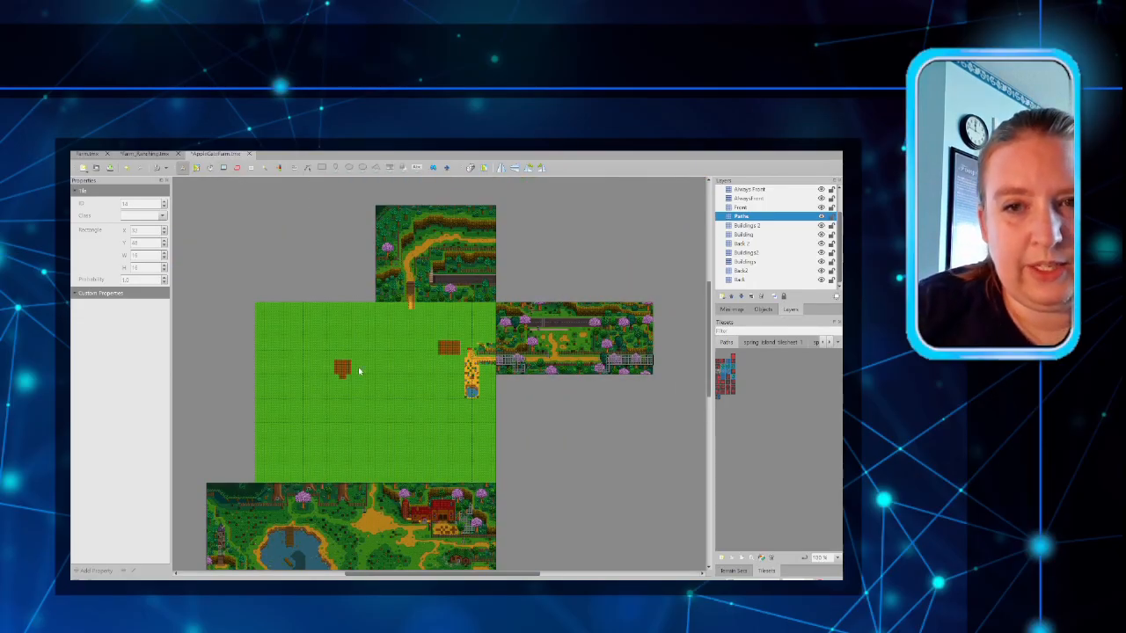
{"action": "scroll", "coordinate": [323, 384], "scroll_direction": "up", "scroll_amount": 3}
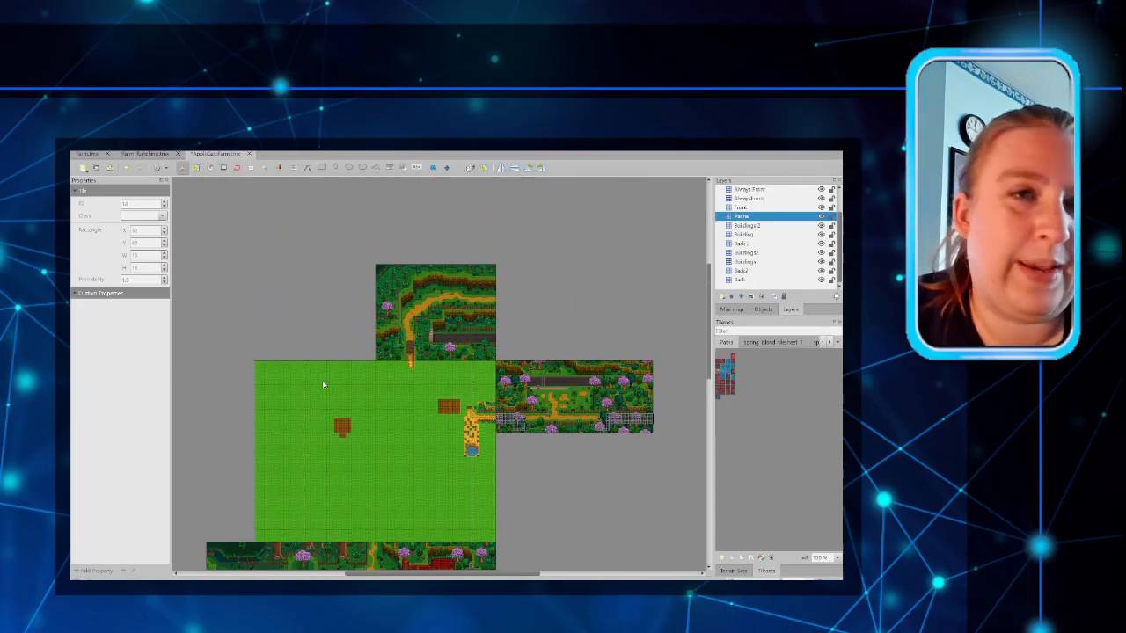
Step: Check Farm_Ranching's overall layout once more and close the Farm and Farm_Ranching maps, discarding the unsaved changes
{"action": "left_click", "coordinate": [133, 155]}
{"action": "scroll", "coordinate": [526, 558], "scroll_direction": "down", "scroll_amount": 5}
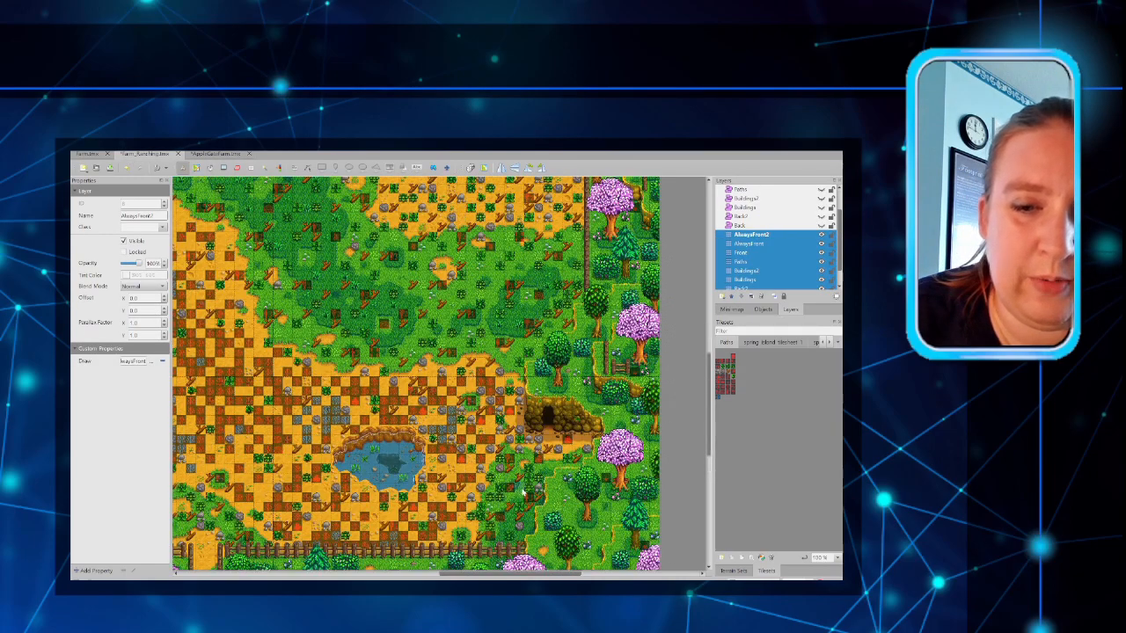
{"action": "left_click_drag", "start_coordinate": [524, 574], "coordinate": [427, 560]}
{"action": "scroll", "coordinate": [440, 469], "scroll_direction": "up", "scroll_amount": 10}
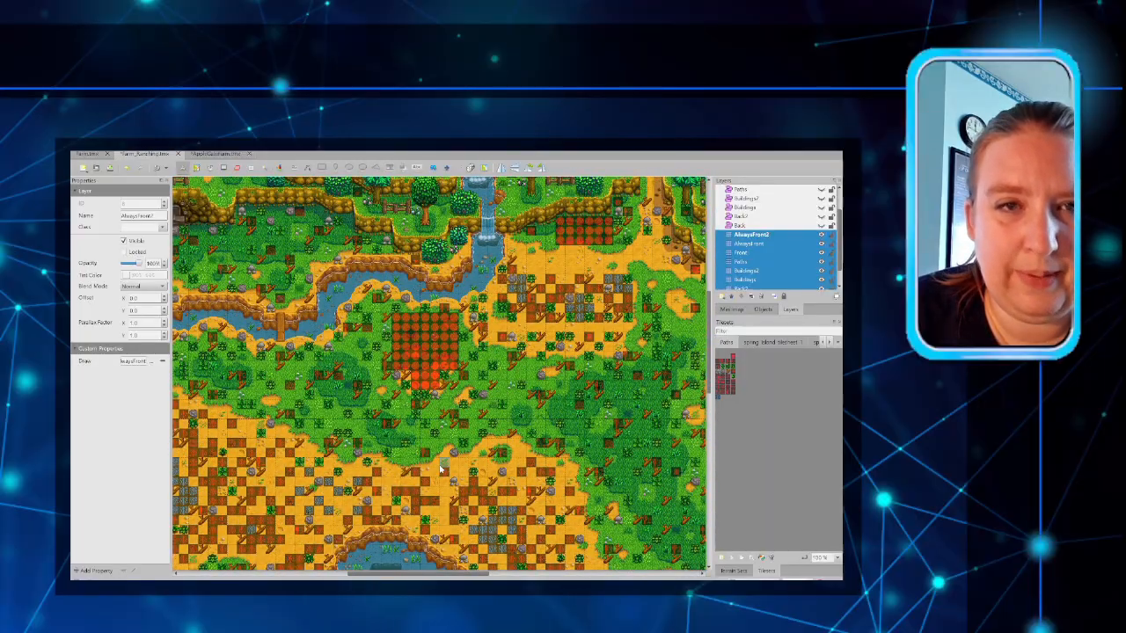
{"action": "scroll", "coordinate": [440, 469], "scroll_direction": "up", "scroll_amount": 2}
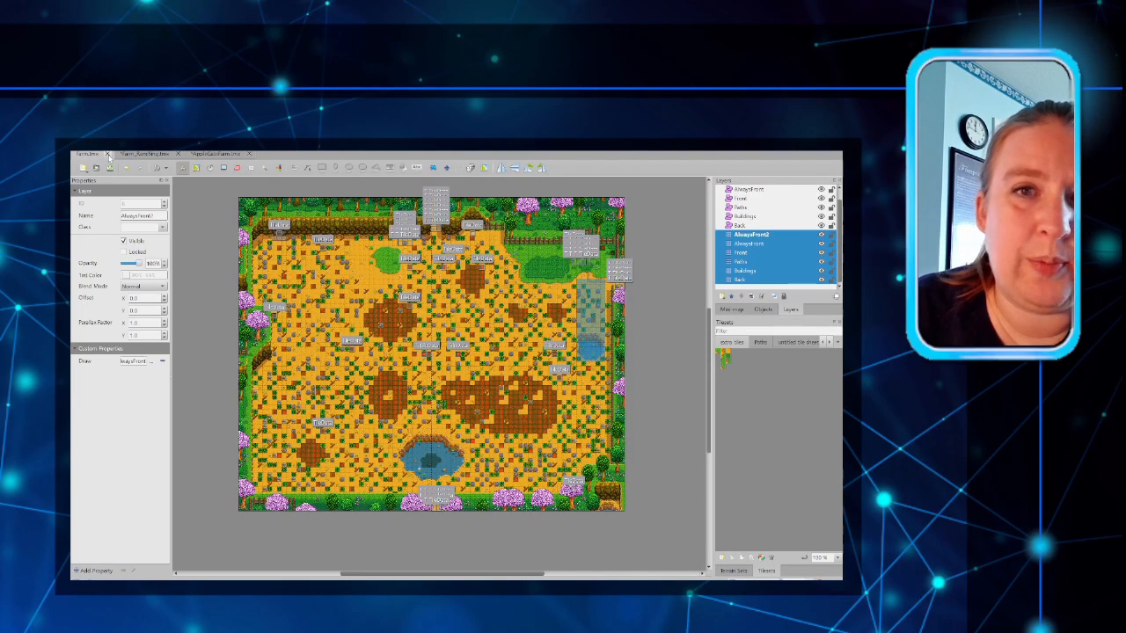
{"action": "left_click", "coordinate": [107, 154]}
{"action": "left_click", "coordinate": [133, 154]}
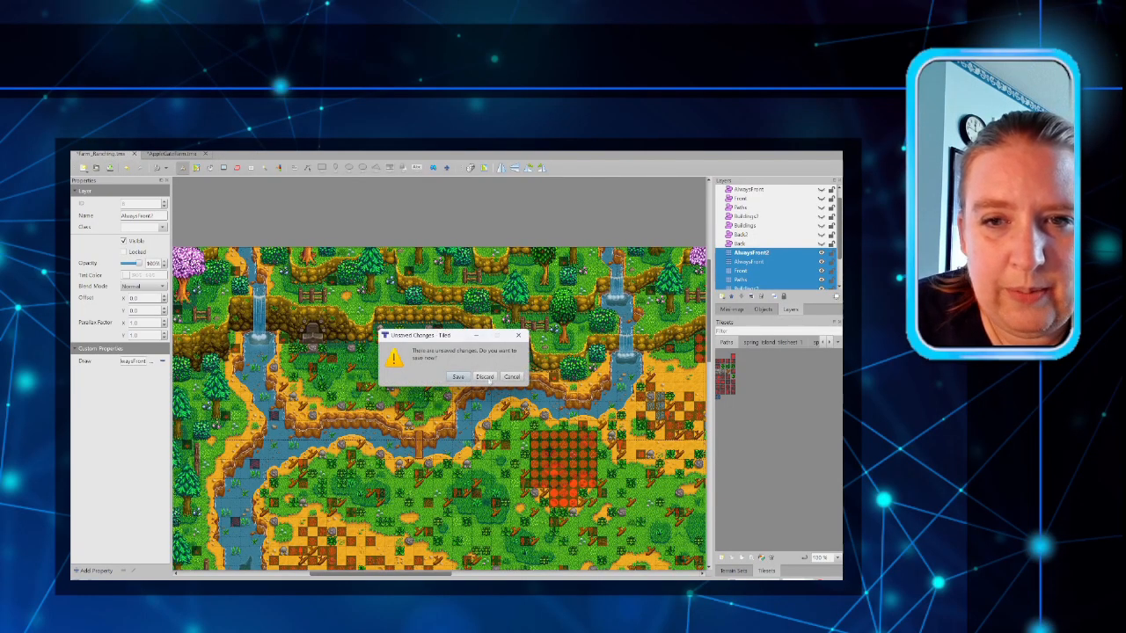
{"action": "left_click", "coordinate": [486, 376]}
Step: Save the AppleGate farm map
{"action": "scroll", "coordinate": [438, 376], "scroll_direction": "down", "scroll_amount": 3}
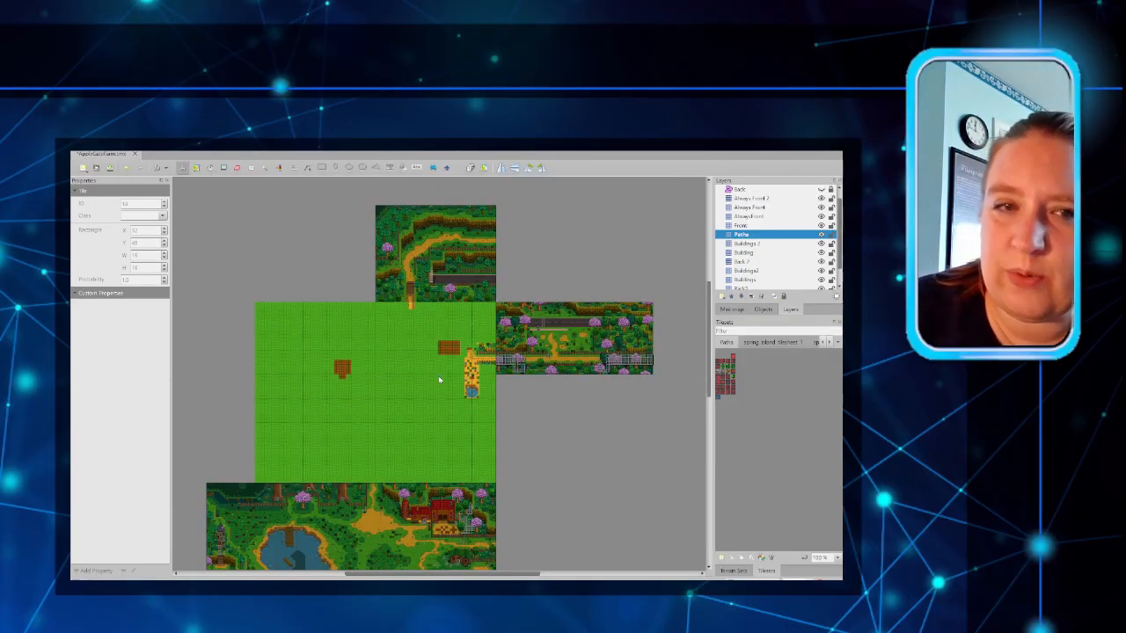
{"action": "left_click", "coordinate": [81, 146]}
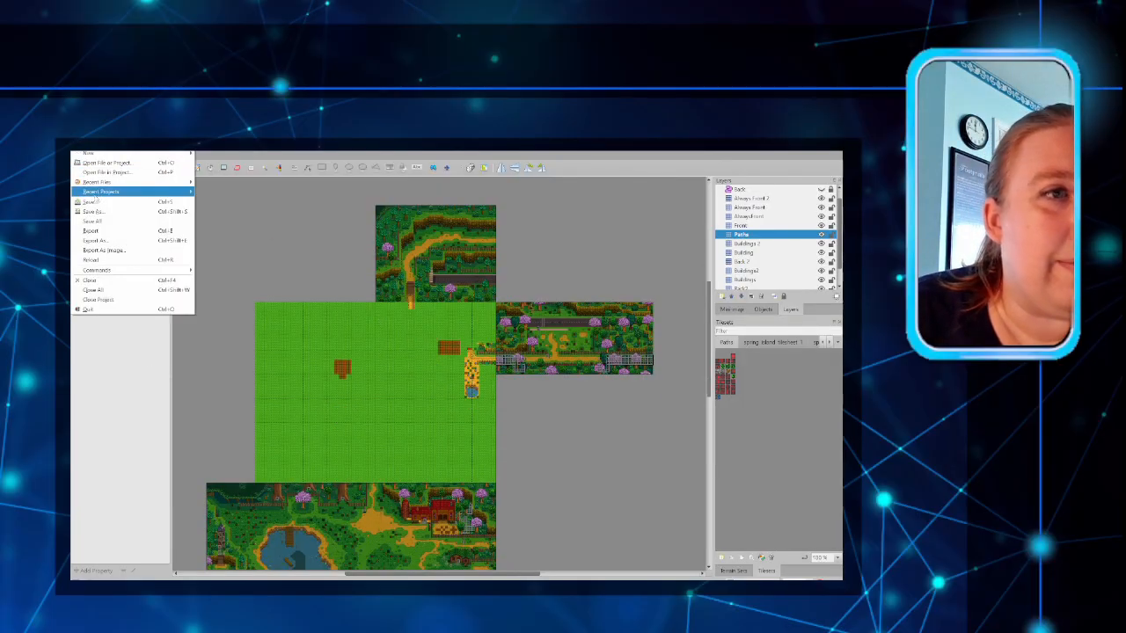
{"action": "left_click", "coordinate": [95, 200]}
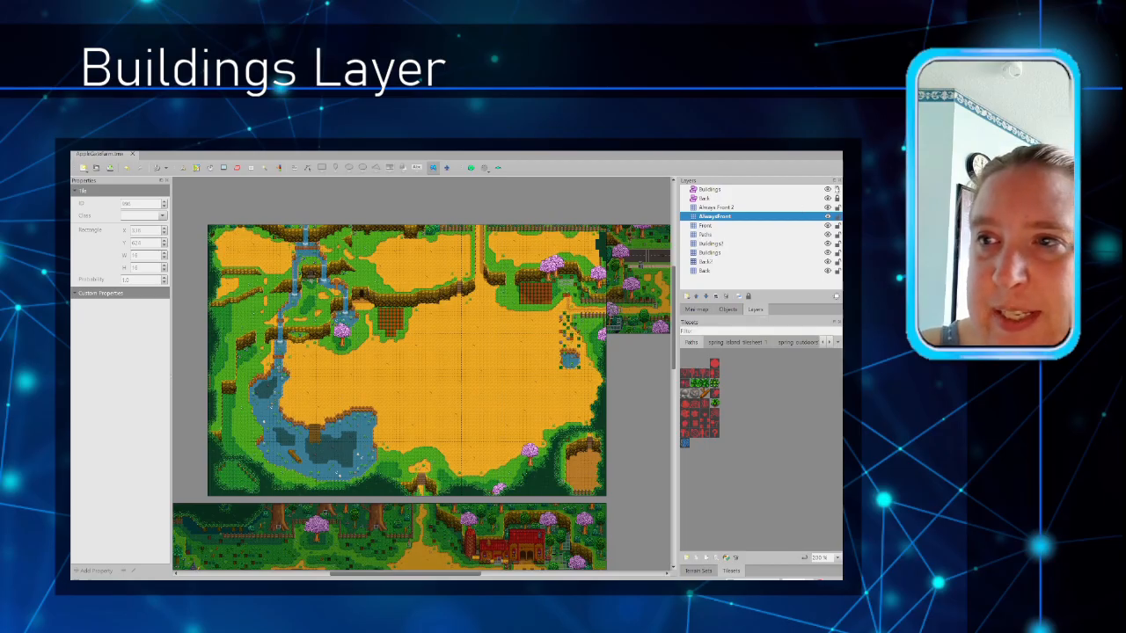
Step: Hide every layer of the AppleGate farm map except the Buildings tile layer
{"action": "left_click", "coordinate": [827, 189]}
{"action": "left_click", "coordinate": [828, 198]}
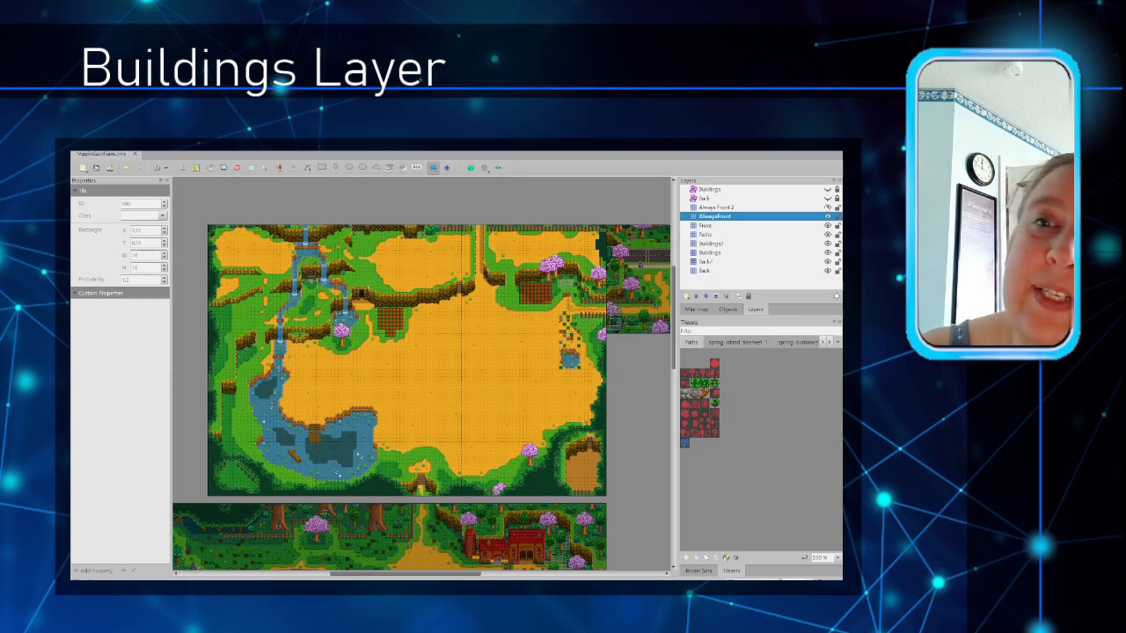
{"action": "left_click", "coordinate": [827, 216]}
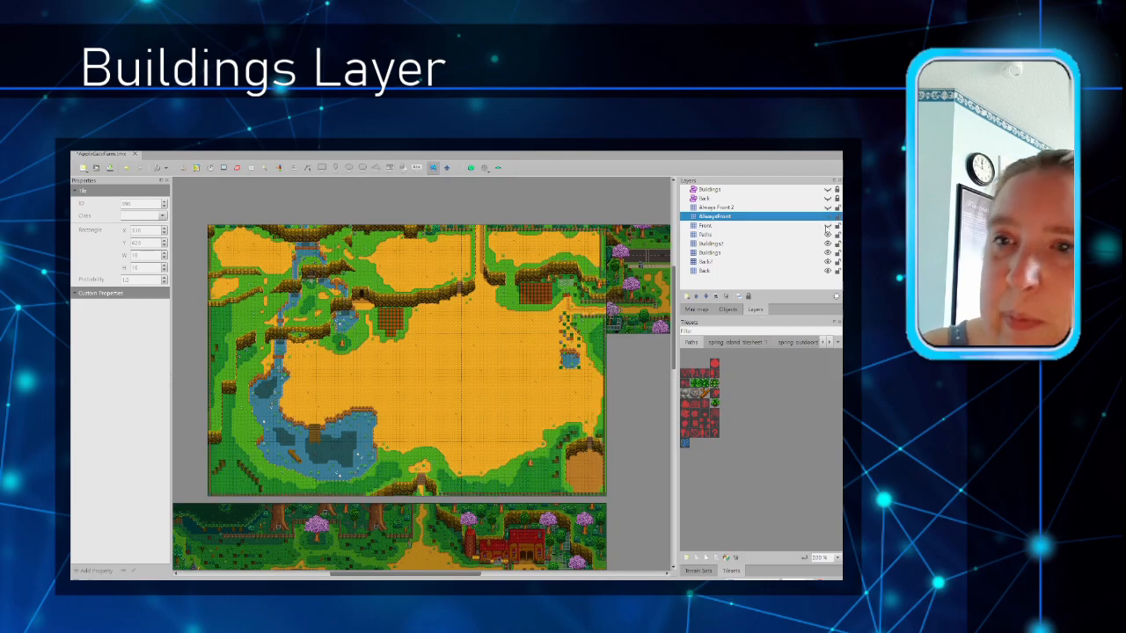
{"action": "left_click", "coordinate": [826, 234]}
{"action": "left_click", "coordinate": [827, 244]}
{"action": "left_click", "coordinate": [827, 261]}
{"action": "left_click", "coordinate": [828, 270]}
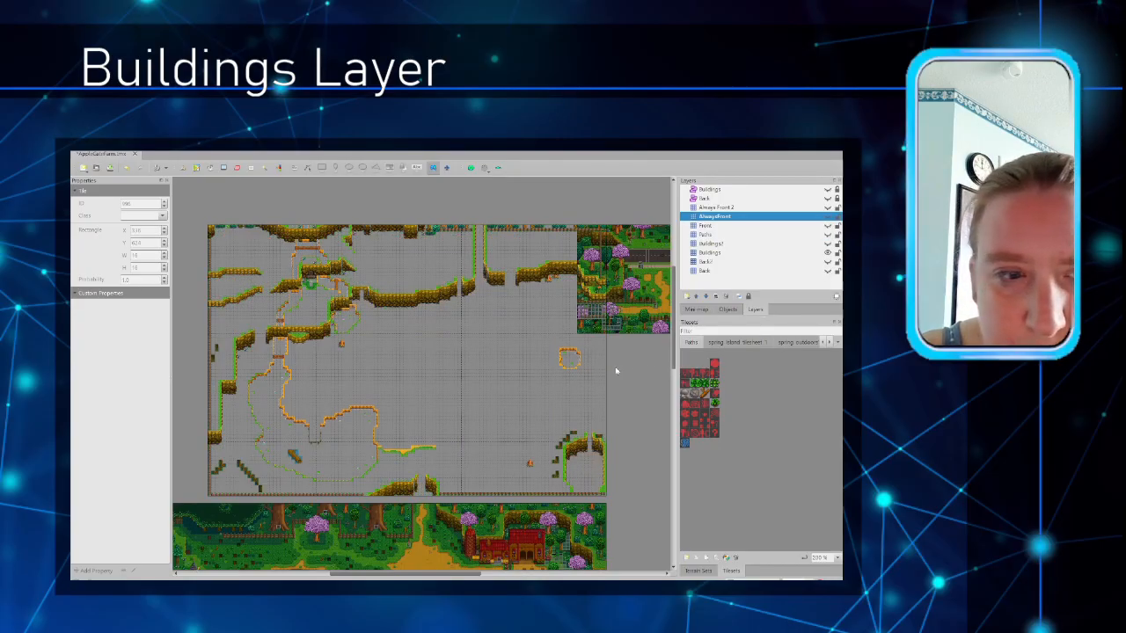
Step: Move the neighbouring BusStop map east, clear of the farm map's east edge, and close its file
{"action": "left_click", "coordinate": [638, 282]}
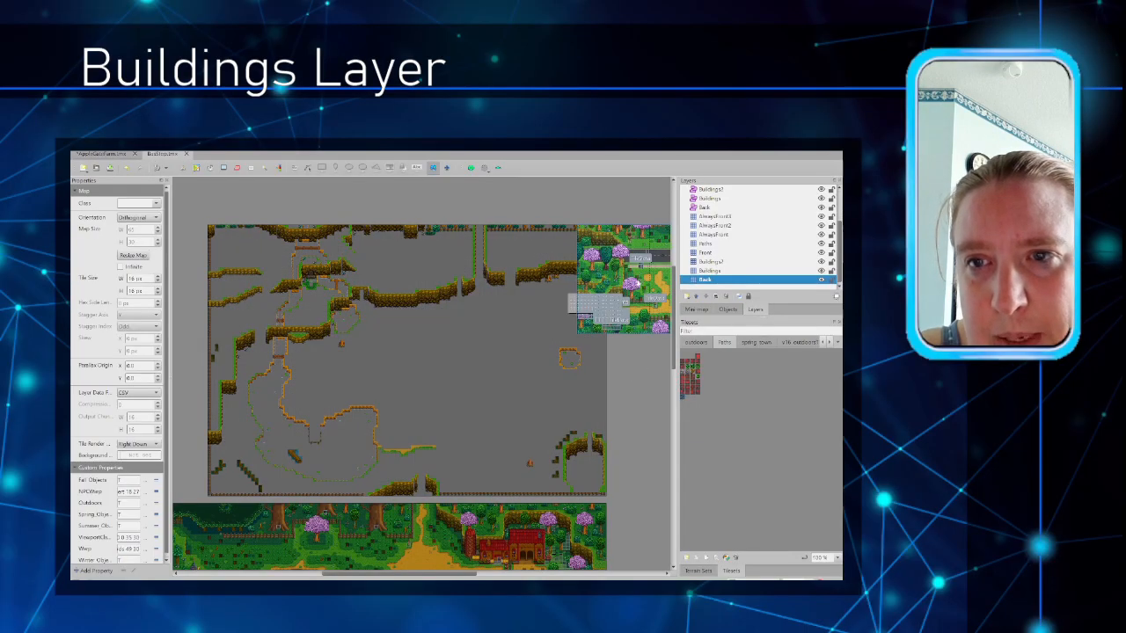
{"action": "left_click_drag", "start_coordinate": [631, 274], "coordinate": [672, 274]}
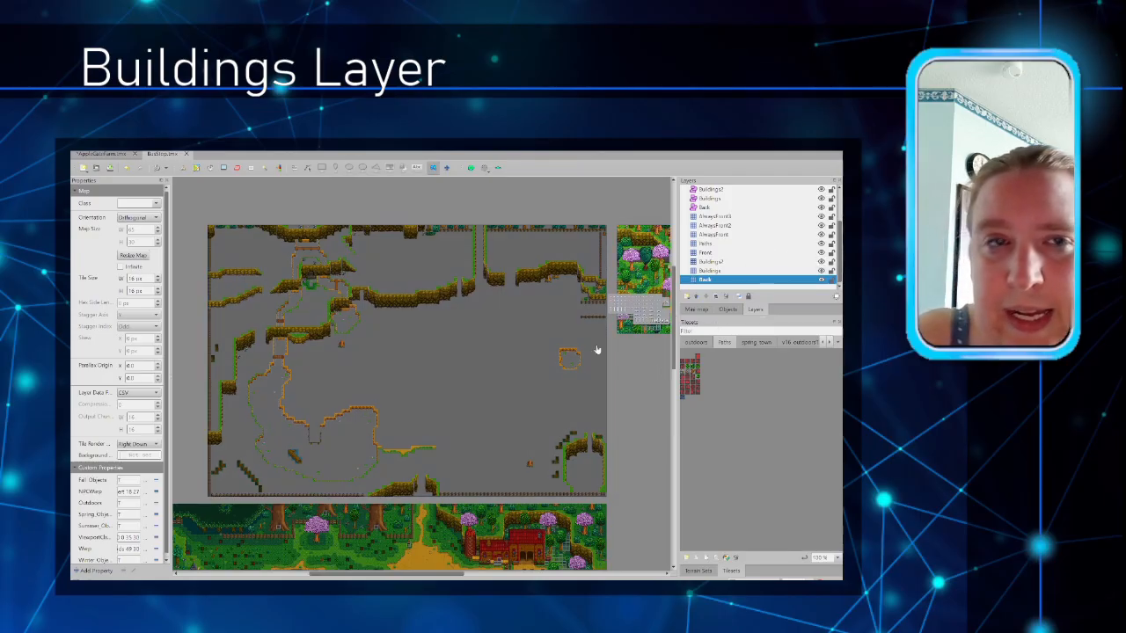
{"action": "left_click", "coordinate": [186, 154]}
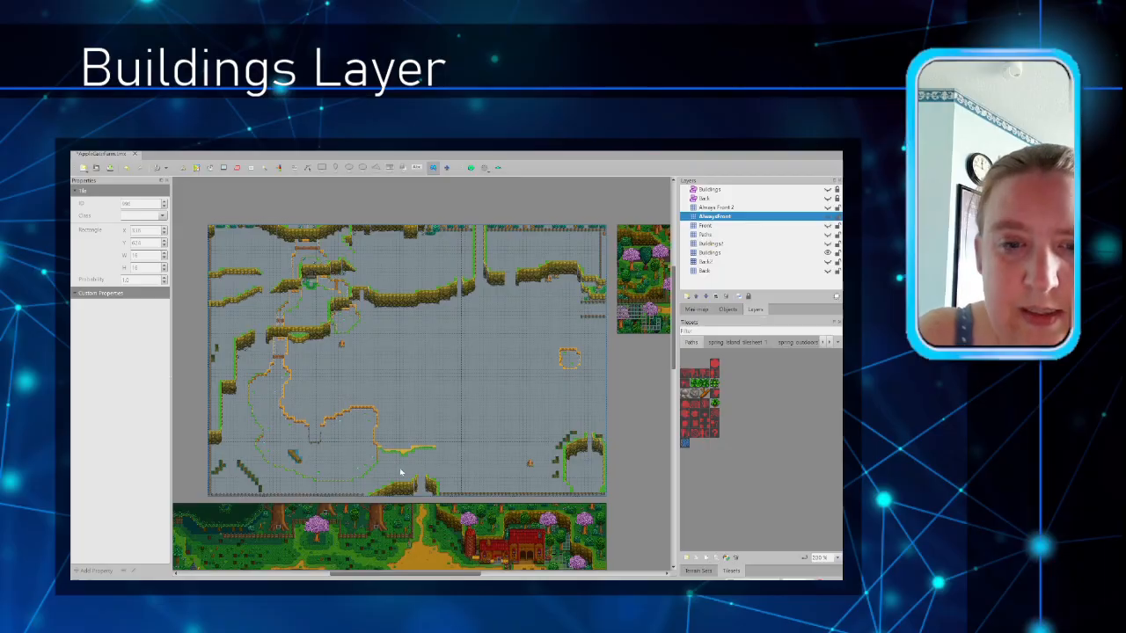
Step: Move the strip of grass-edge tiles east of the large pond from the Buildings layer to the Back layer
{"action": "scroll", "coordinate": [374, 464], "scroll_direction": "up", "scroll_amount": 5, "text": "ctrl"}
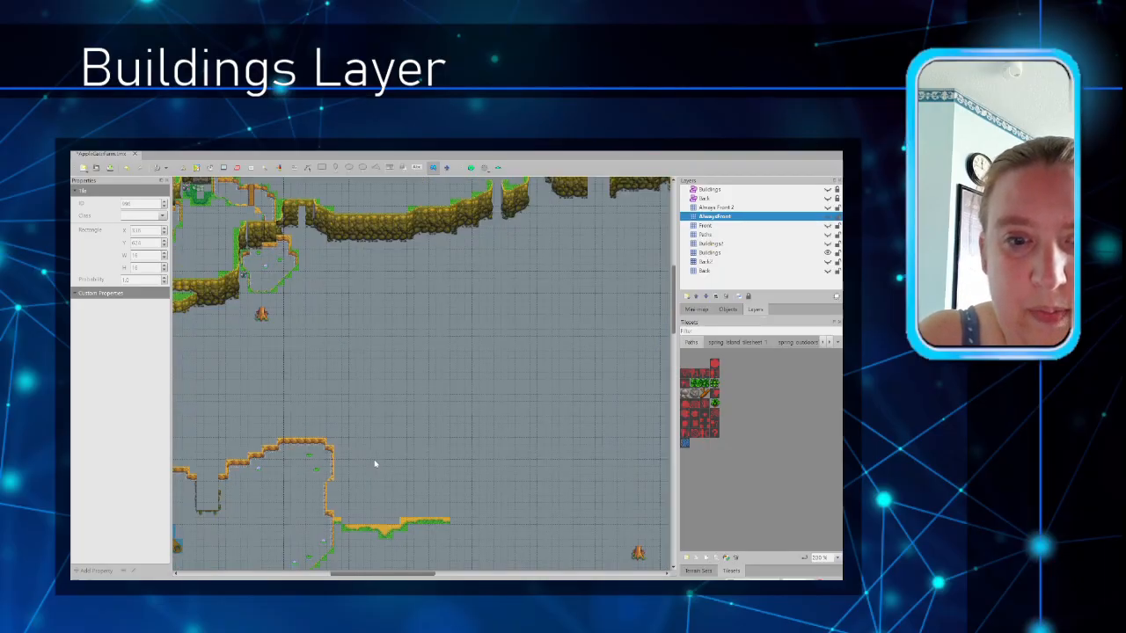
{"action": "scroll", "coordinate": [331, 315], "scroll_direction": "down", "scroll_amount": 2}
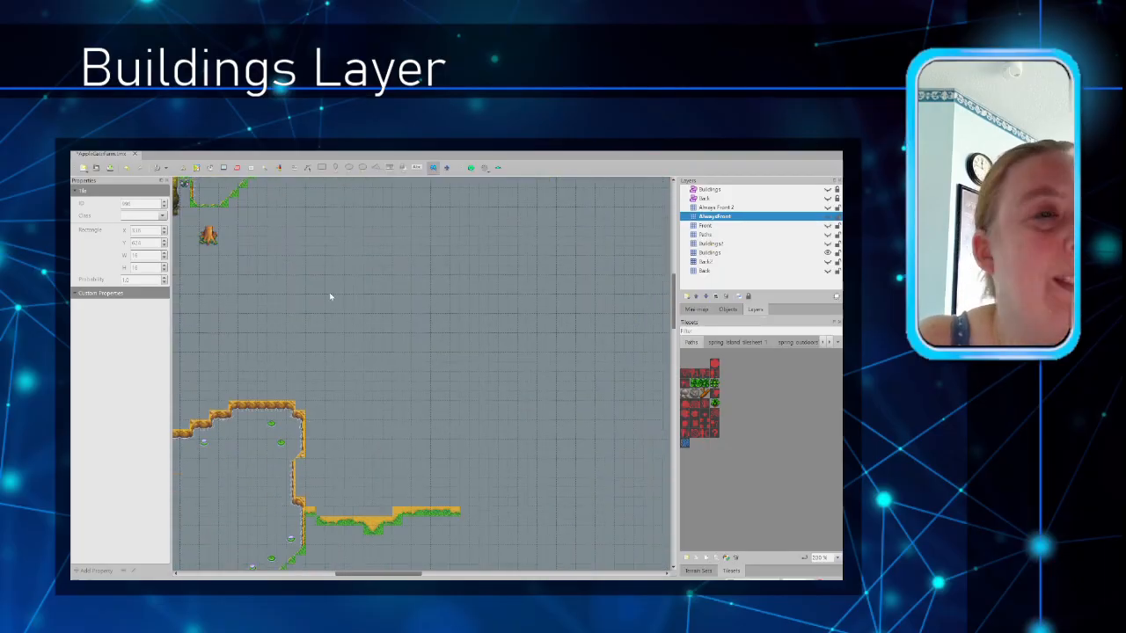
{"action": "scroll", "coordinate": [319, 297], "scroll_direction": "down", "scroll_amount": 3}
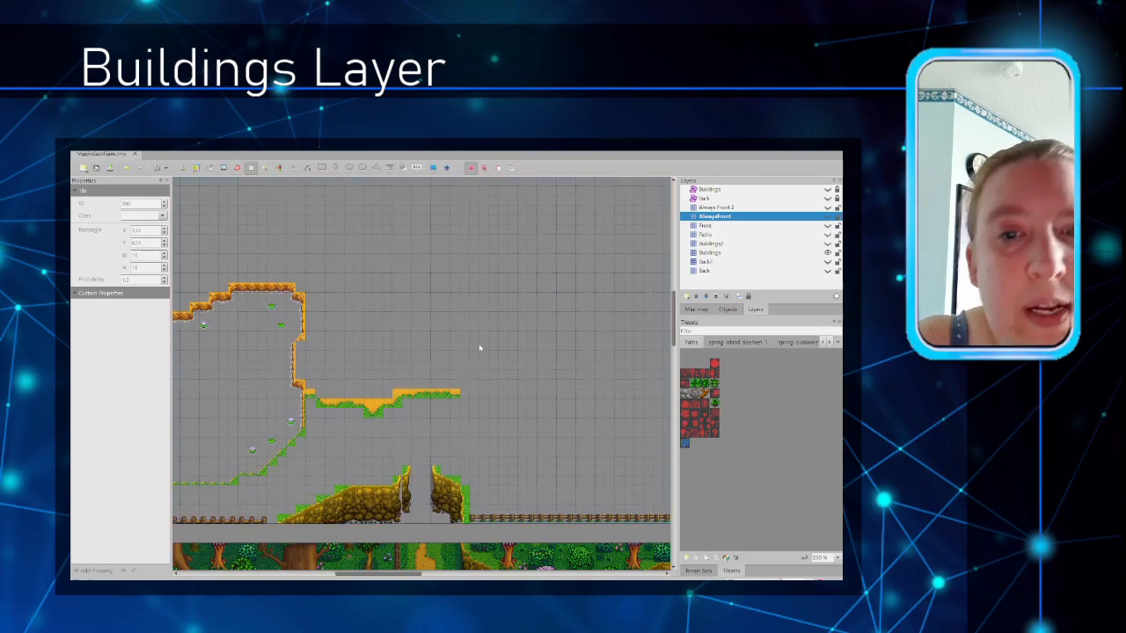
{"action": "left_click_drag", "start_coordinate": [489, 341], "coordinate": [314, 439]}
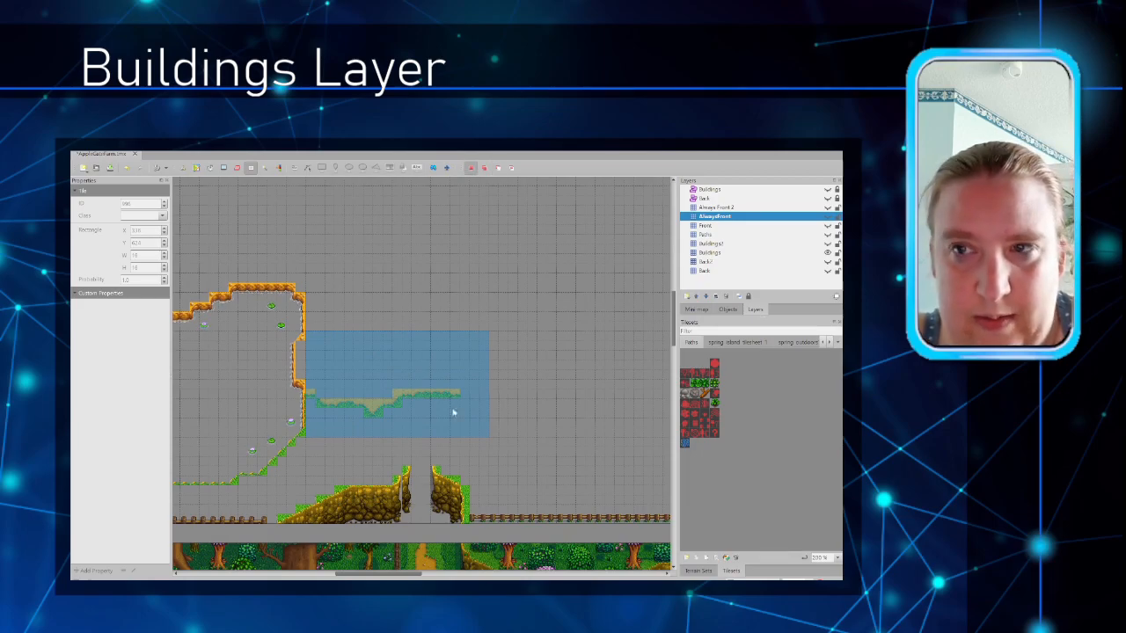
{"action": "left_click", "coordinate": [758, 252]}
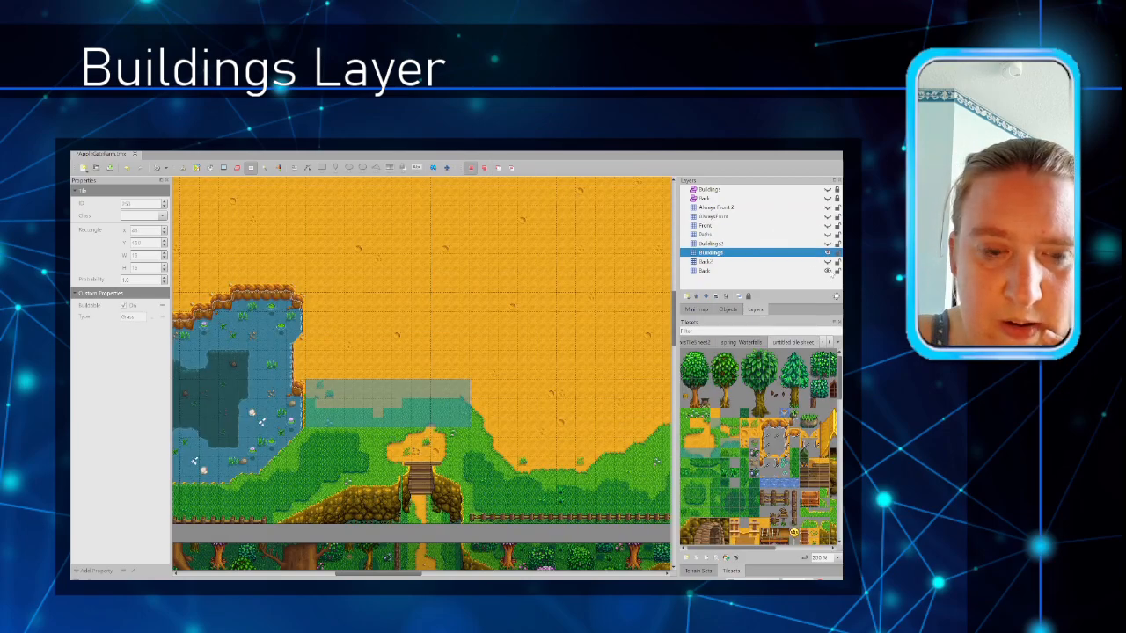
{"action": "key", "text": "ctrl+v"}
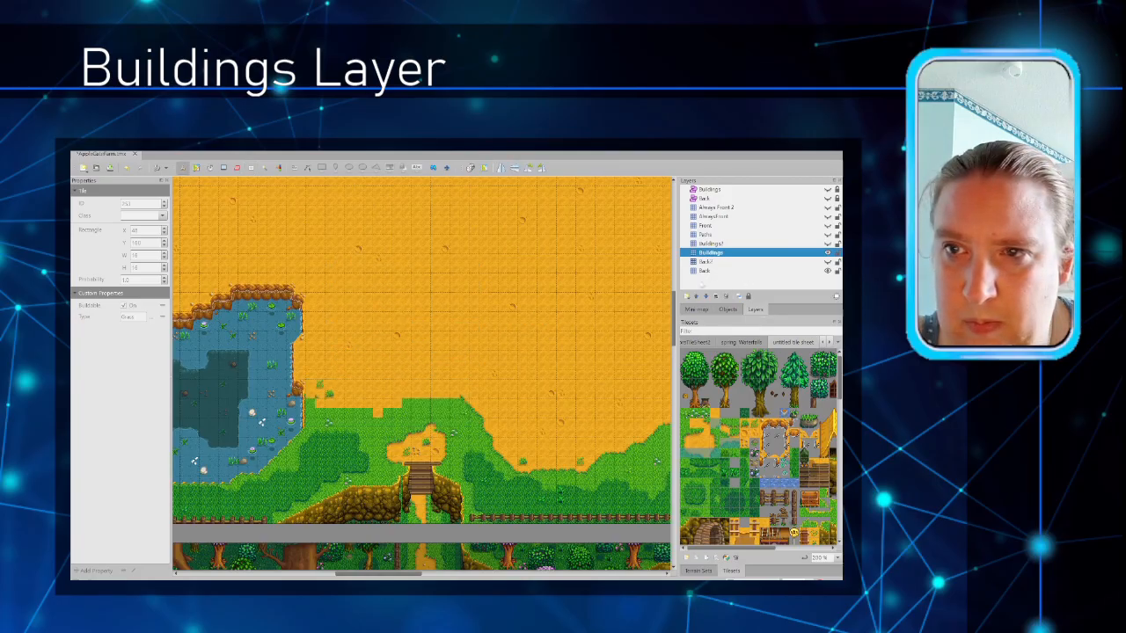
{"action": "left_click", "coordinate": [708, 270]}
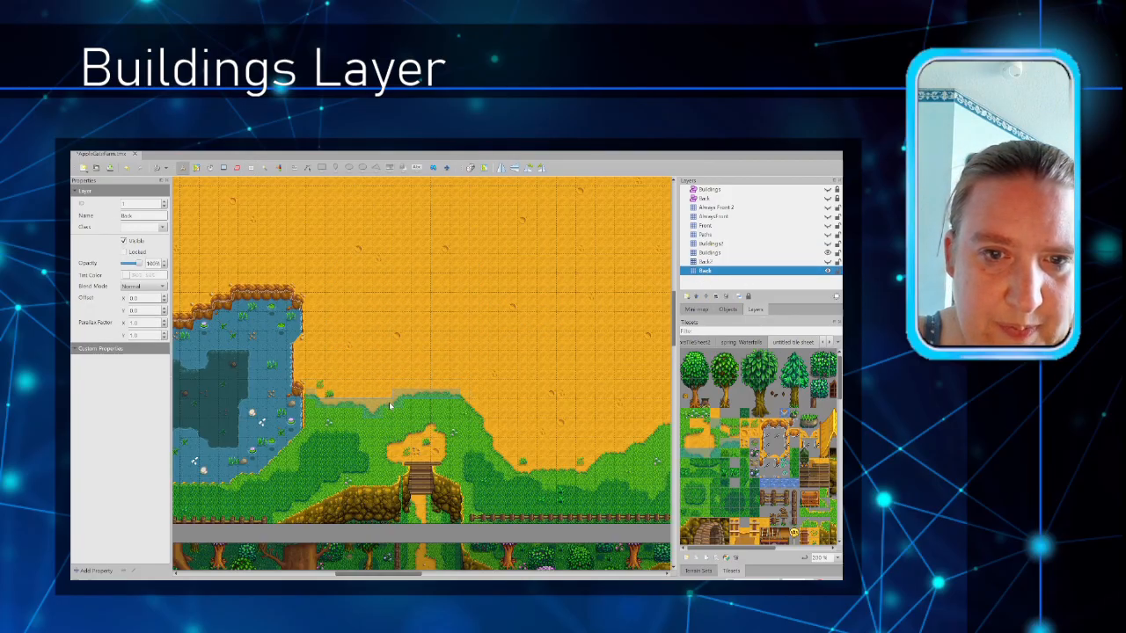
{"action": "left_click", "coordinate": [827, 271]}
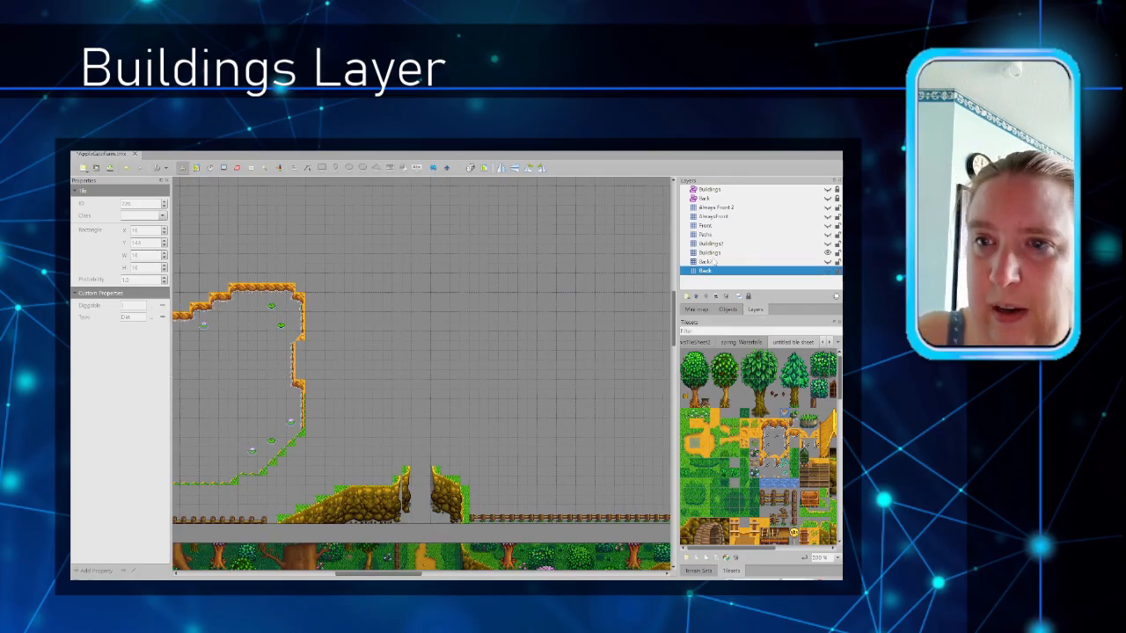
{"action": "left_click", "coordinate": [828, 272]}
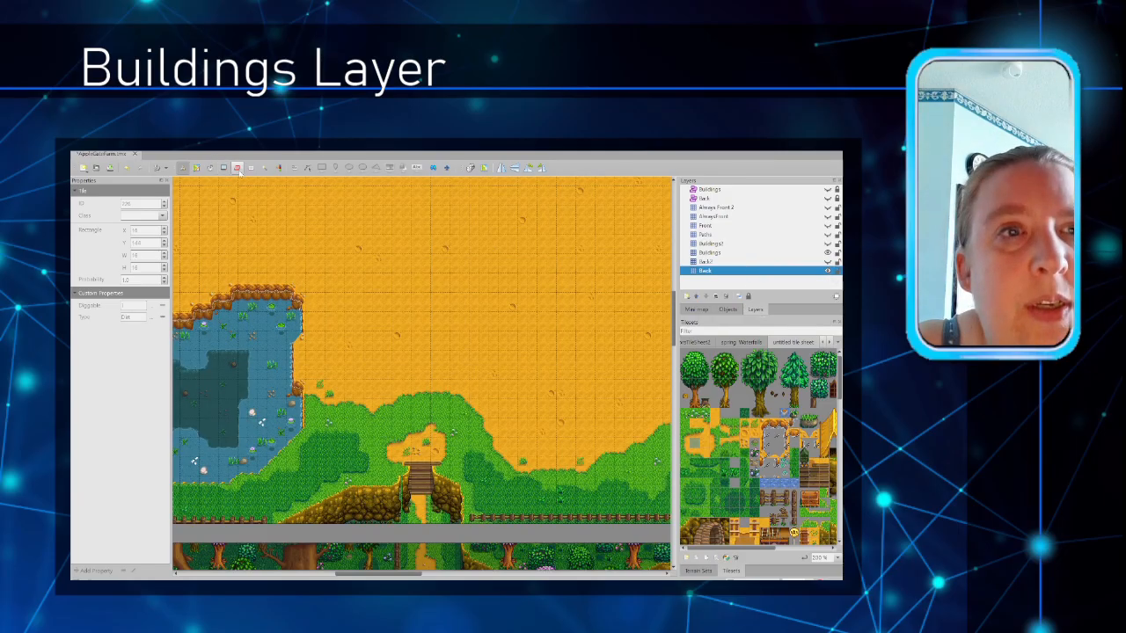
Step: Copy the Back layer's ground tiles at the map edge below the south stairs onto the Buildings layer
{"action": "left_click_drag", "start_coordinate": [407, 521], "coordinate": [445, 528]}
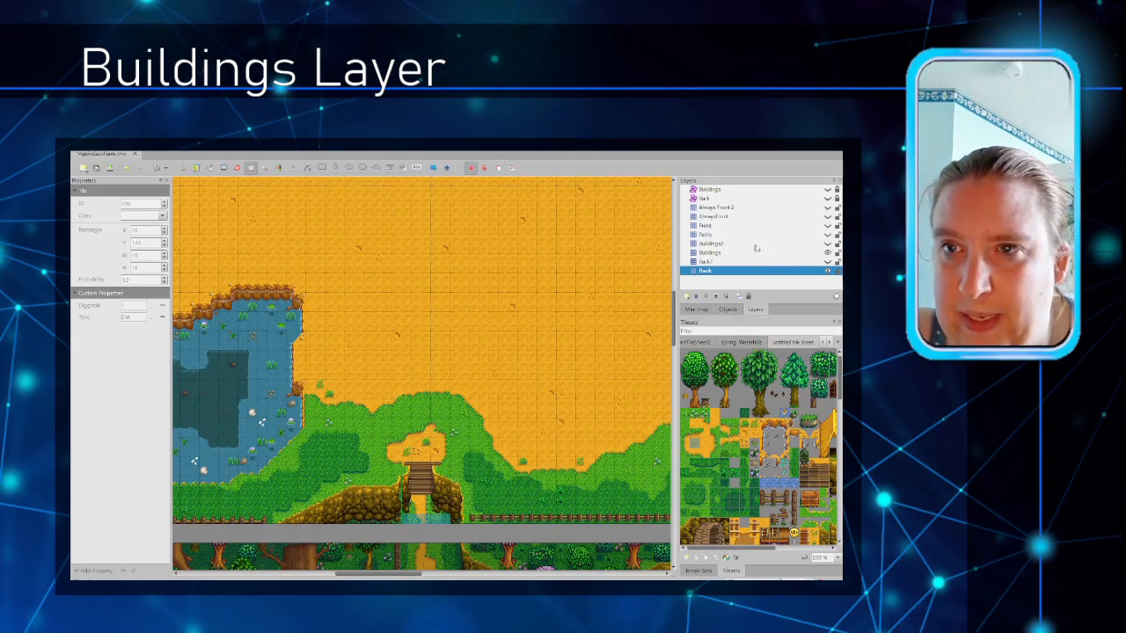
{"action": "left_click", "coordinate": [762, 252]}
{"action": "key", "text": "b"}
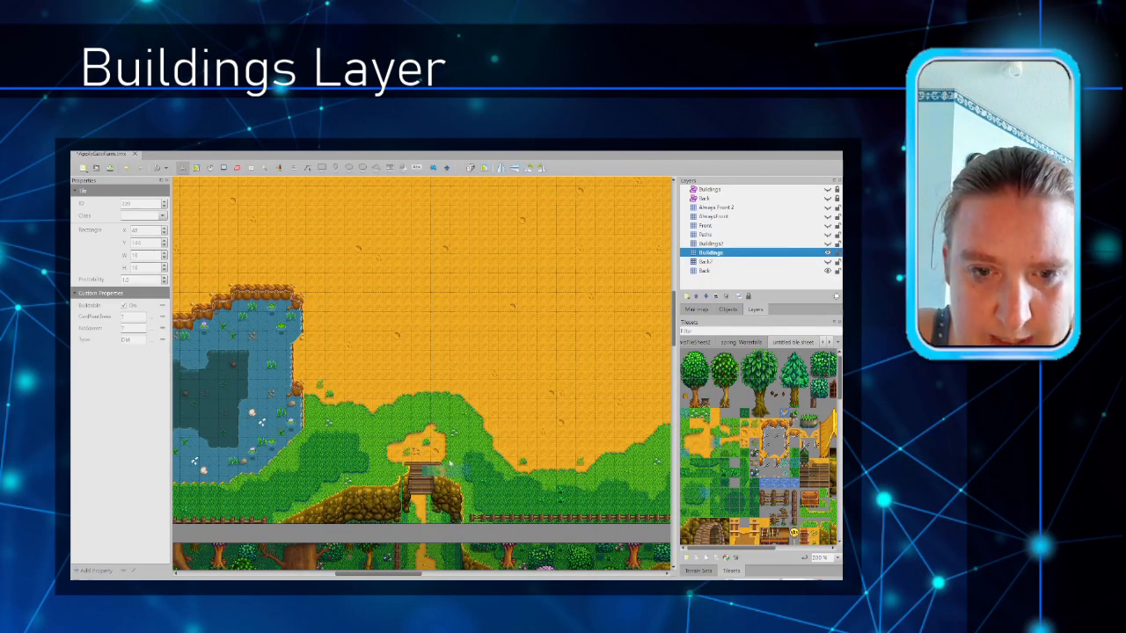
{"action": "left_click", "coordinate": [827, 271]}
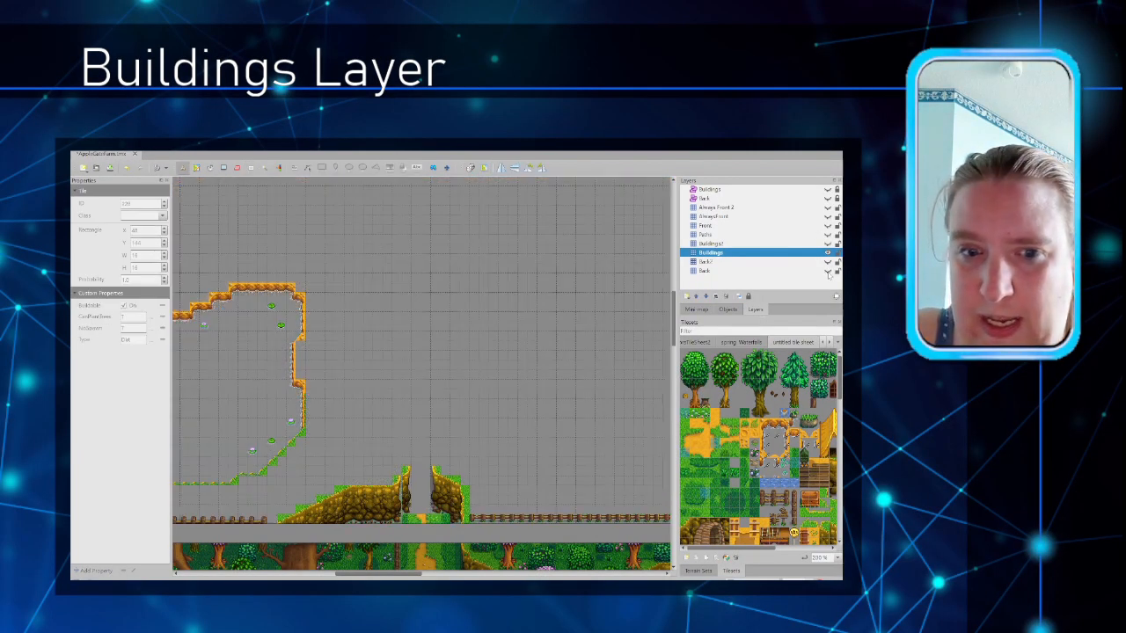
{"action": "left_click", "coordinate": [827, 271]}
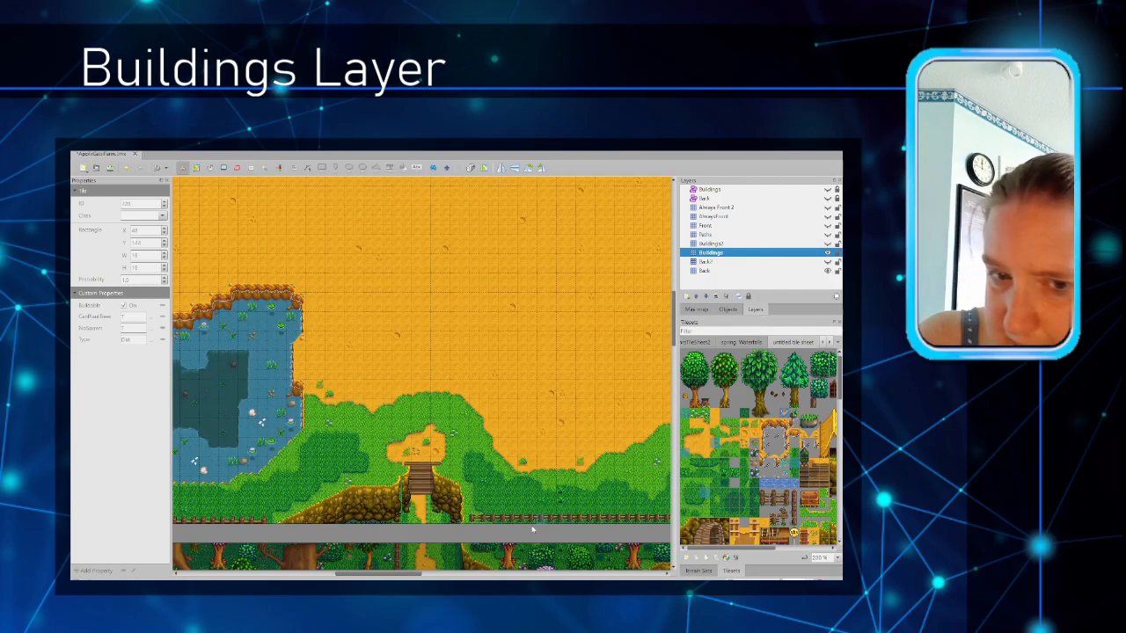
Step: Show the Buildings2 layer along with Buildings and Back for the small pond area near the east edge
{"action": "left_click_drag", "start_coordinate": [396, 575], "coordinate": [466, 575]}
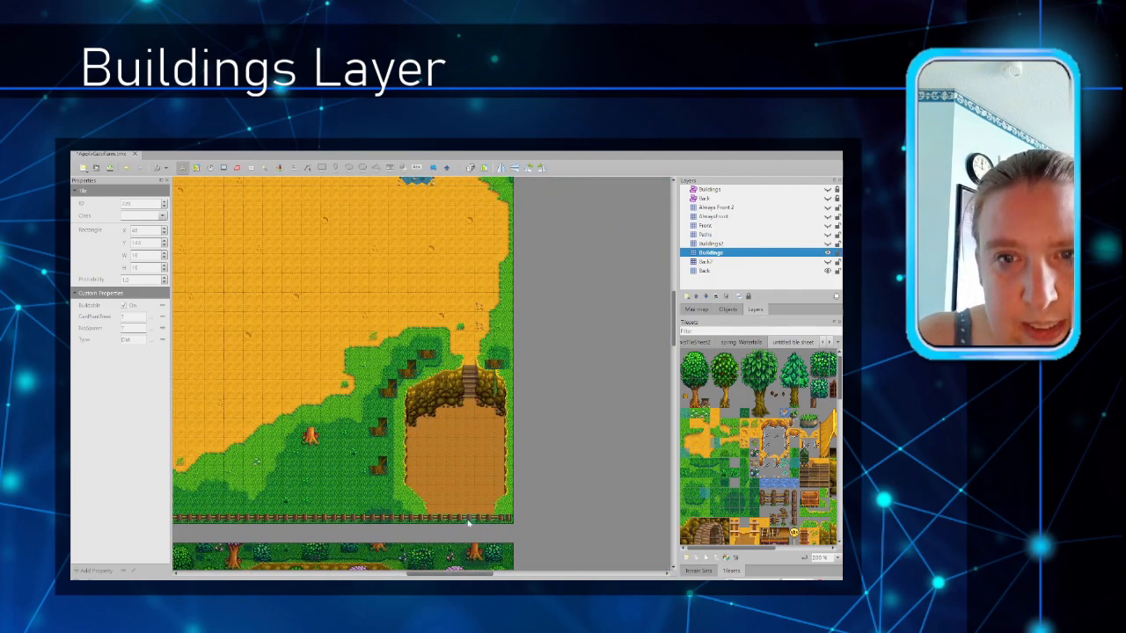
{"action": "scroll", "coordinate": [475, 492], "scroll_direction": "up", "scroll_amount": 5}
{"action": "scroll", "coordinate": [518, 359], "scroll_direction": "down", "scroll_amount": 2}
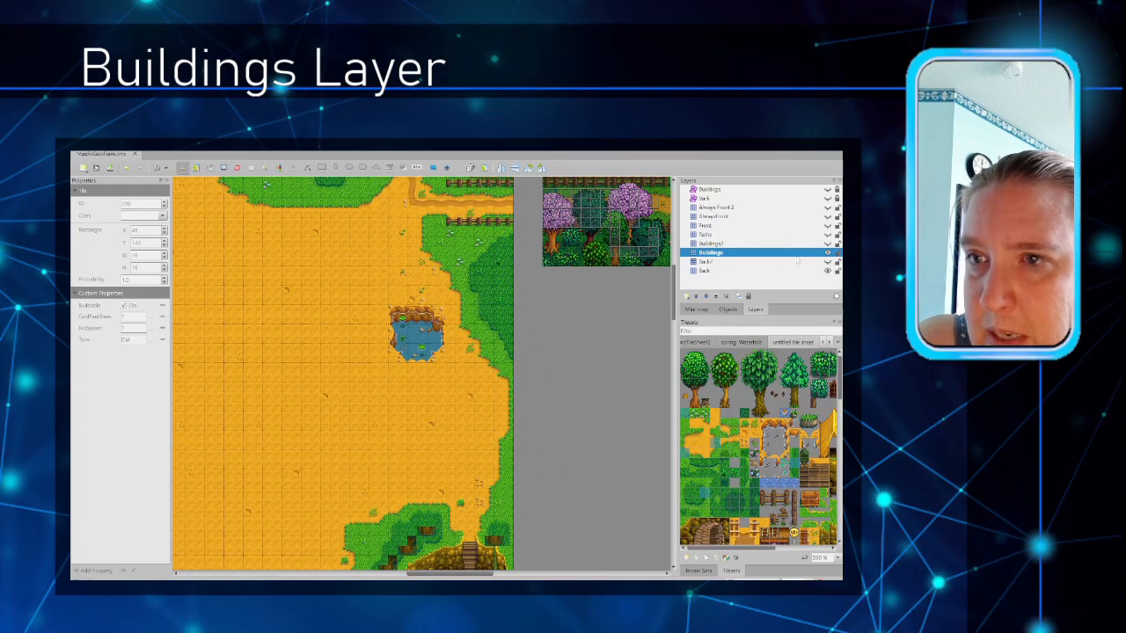
{"action": "left_click", "coordinate": [827, 243]}
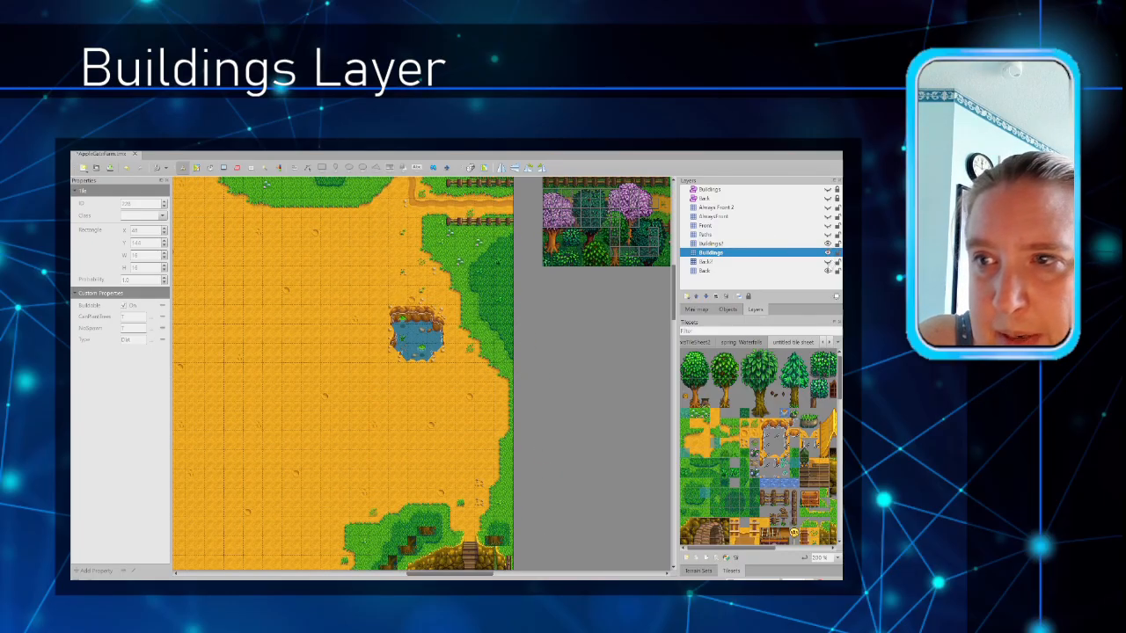
Step: Move the vertical fence along the map's east edge from the Back2 layer to the Buildings layer
{"action": "left_click", "coordinate": [826, 262]}
{"action": "left_click", "coordinate": [794, 263]}
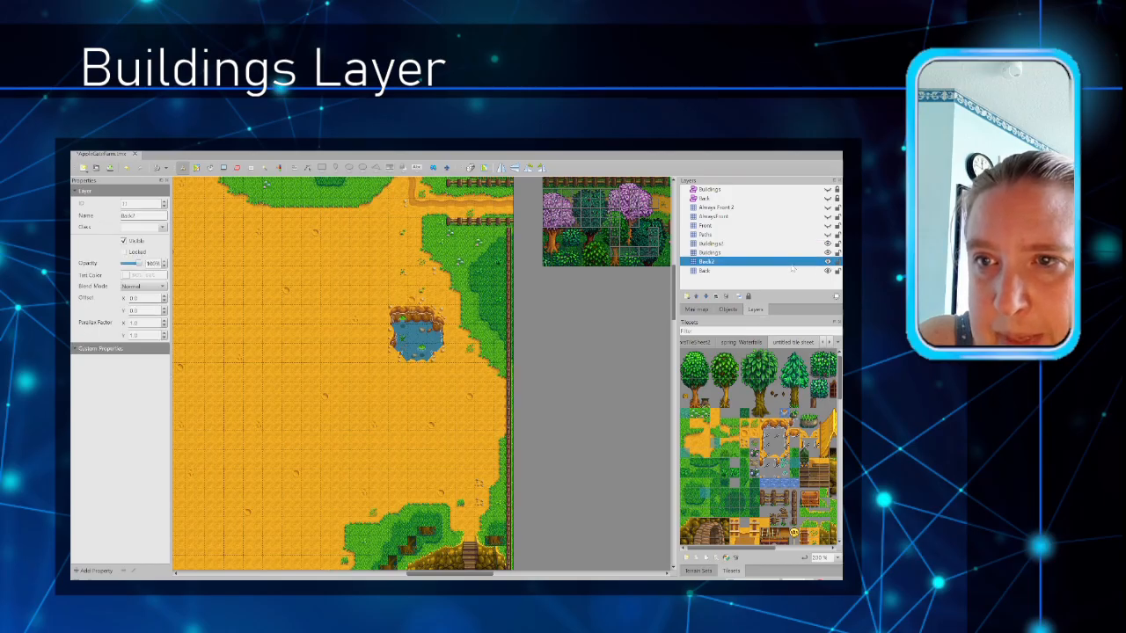
{"action": "scroll", "coordinate": [510, 291], "scroll_direction": "down", "scroll_amount": 2}
{"action": "scroll", "coordinate": [517, 293], "scroll_direction": "up", "scroll_amount": 2}
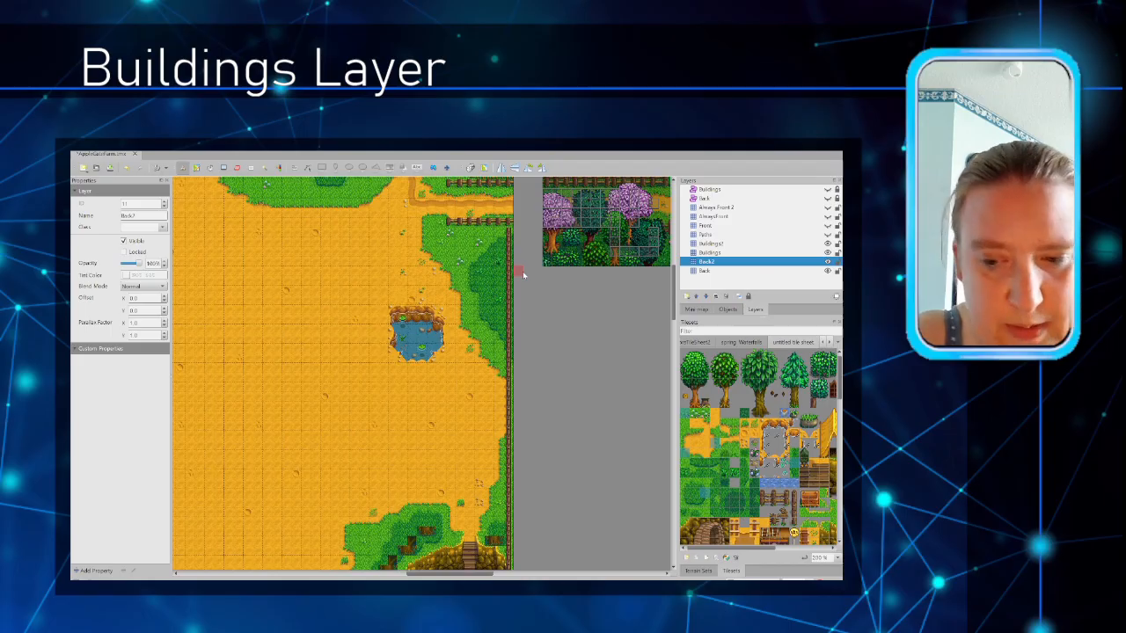
{"action": "scroll", "coordinate": [522, 274], "scroll_direction": "down", "scroll_amount": 1, "text": "ctrl"}
{"action": "scroll", "coordinate": [522, 273], "scroll_direction": "down", "scroll_amount": 2}
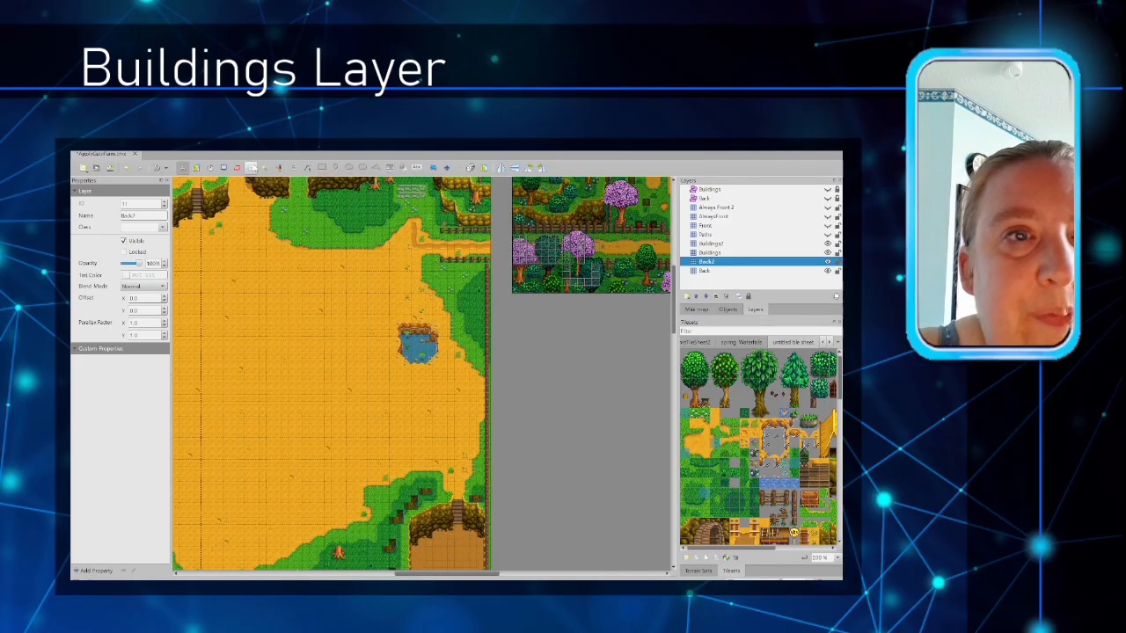
{"action": "left_click_drag", "start_coordinate": [488, 210], "coordinate": [492, 553]}
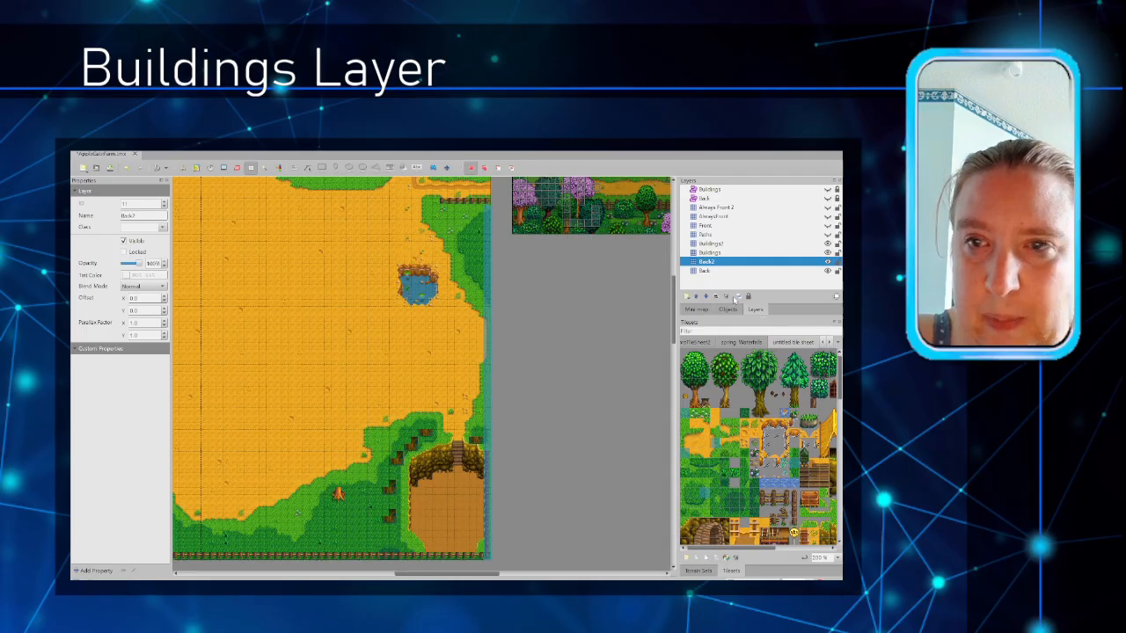
{"action": "left_click", "coordinate": [827, 270]}
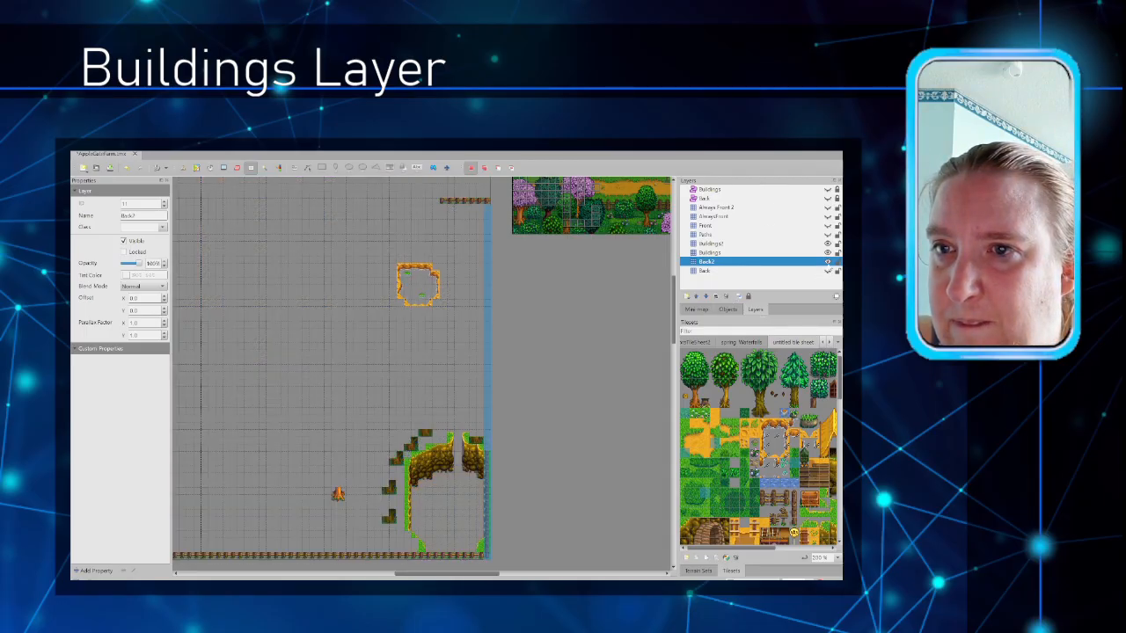
{"action": "left_click", "coordinate": [809, 252]}
{"action": "key", "text": "b"}
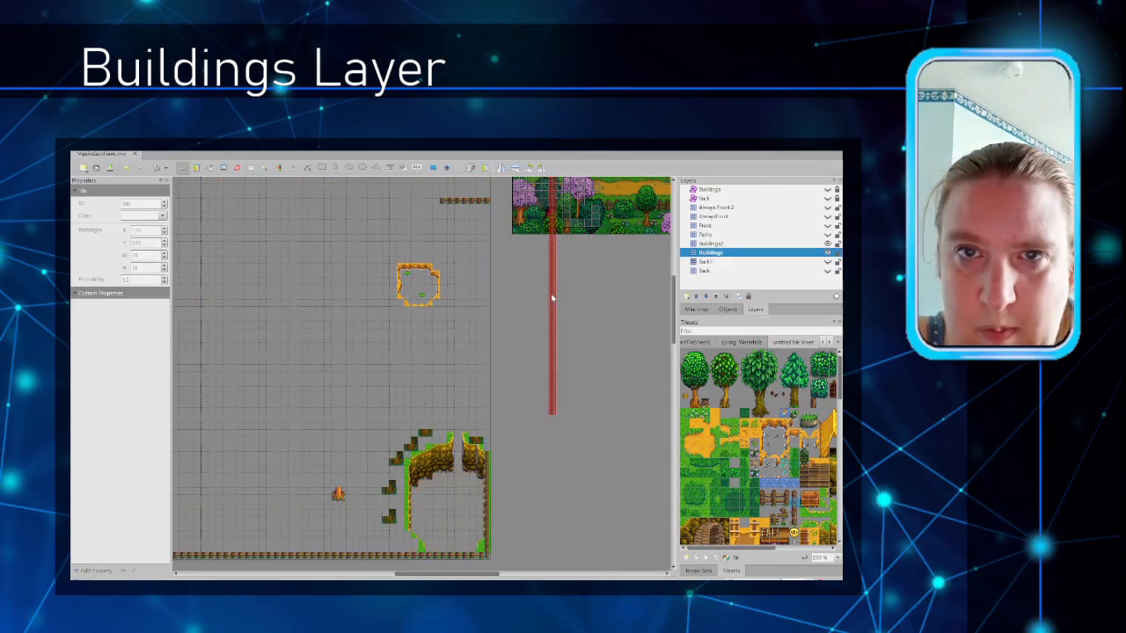
{"action": "left_click", "coordinate": [486, 332]}
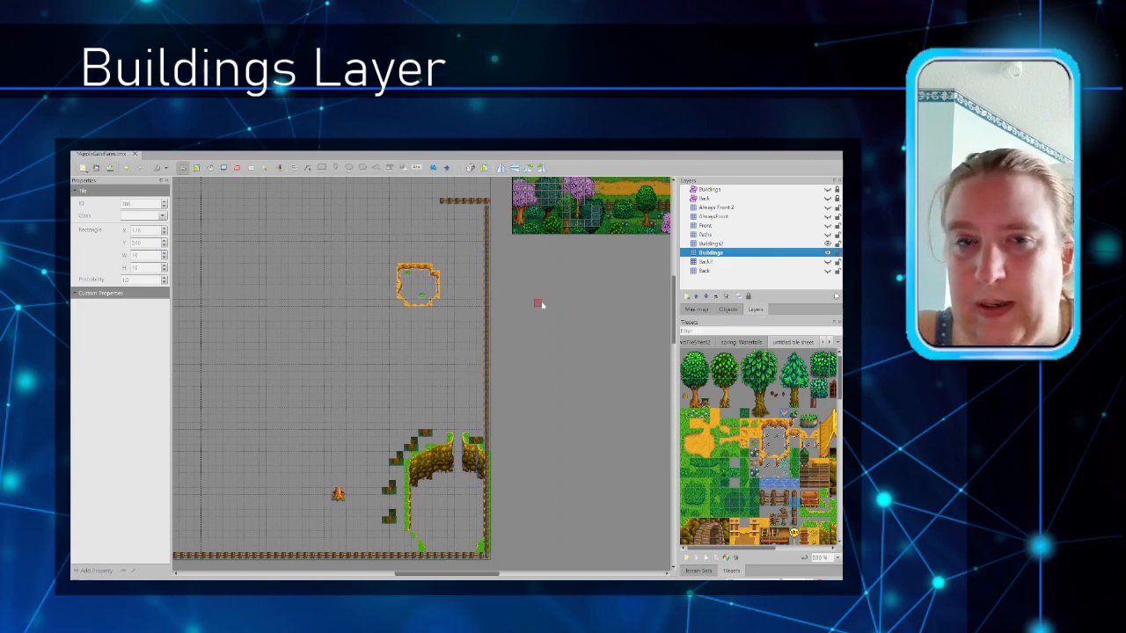
Step: Copy the Back layer's path tiles at the map edge of the east exit onto the Buildings layer
{"action": "scroll", "coordinate": [511, 328], "scroll_direction": "up", "scroll_amount": 3}
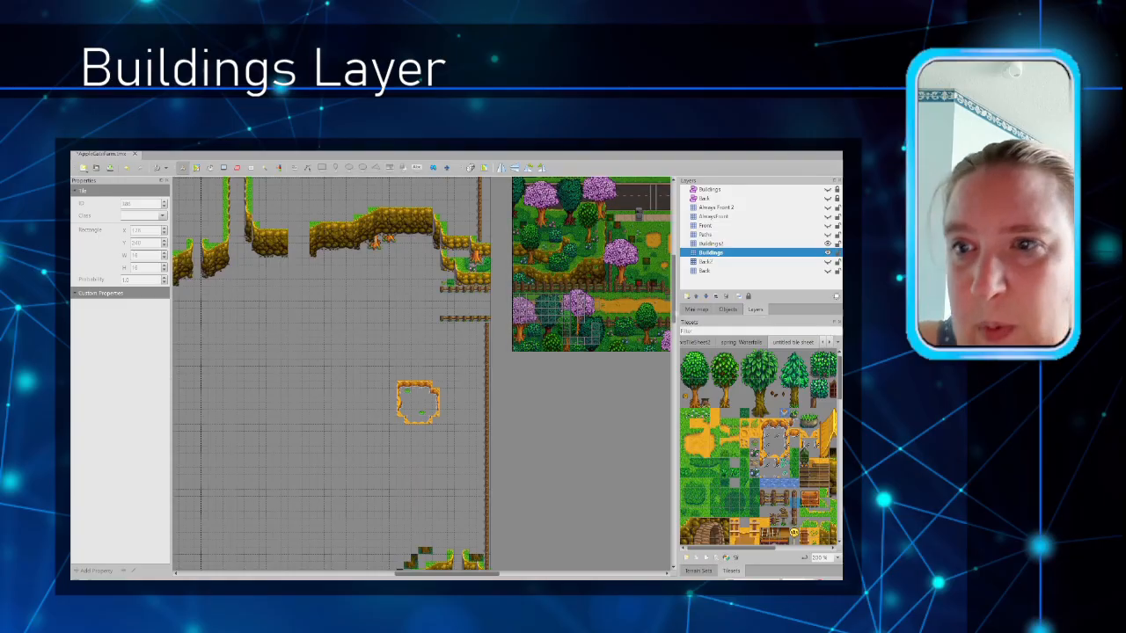
{"action": "left_click", "coordinate": [731, 272]}
{"action": "left_click", "coordinate": [828, 272]}
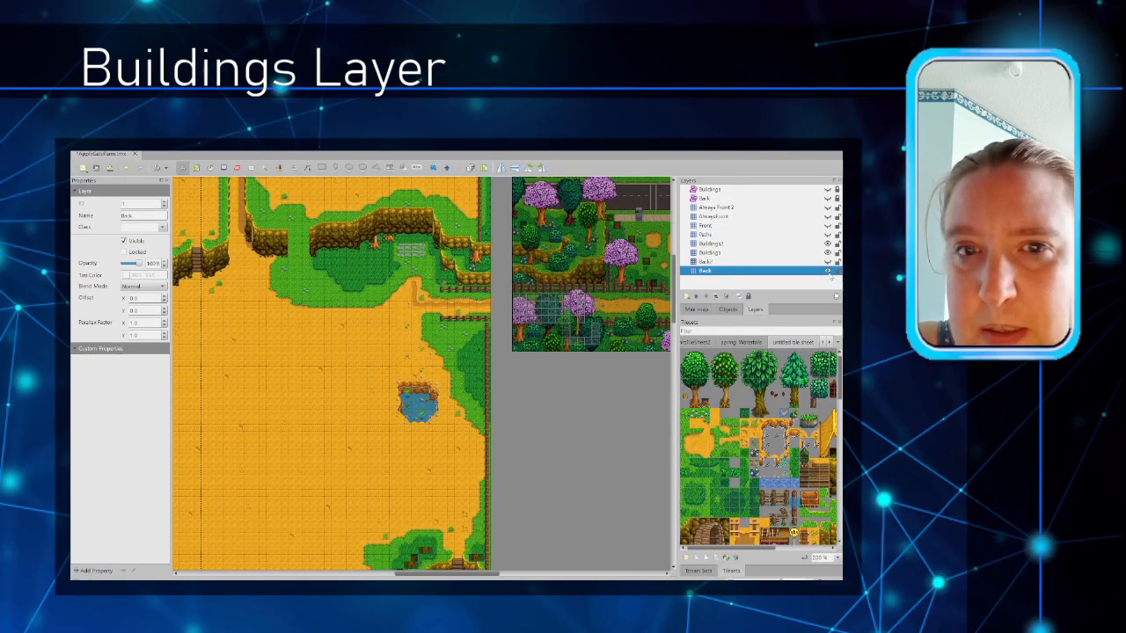
{"action": "left_click", "coordinate": [251, 167]}
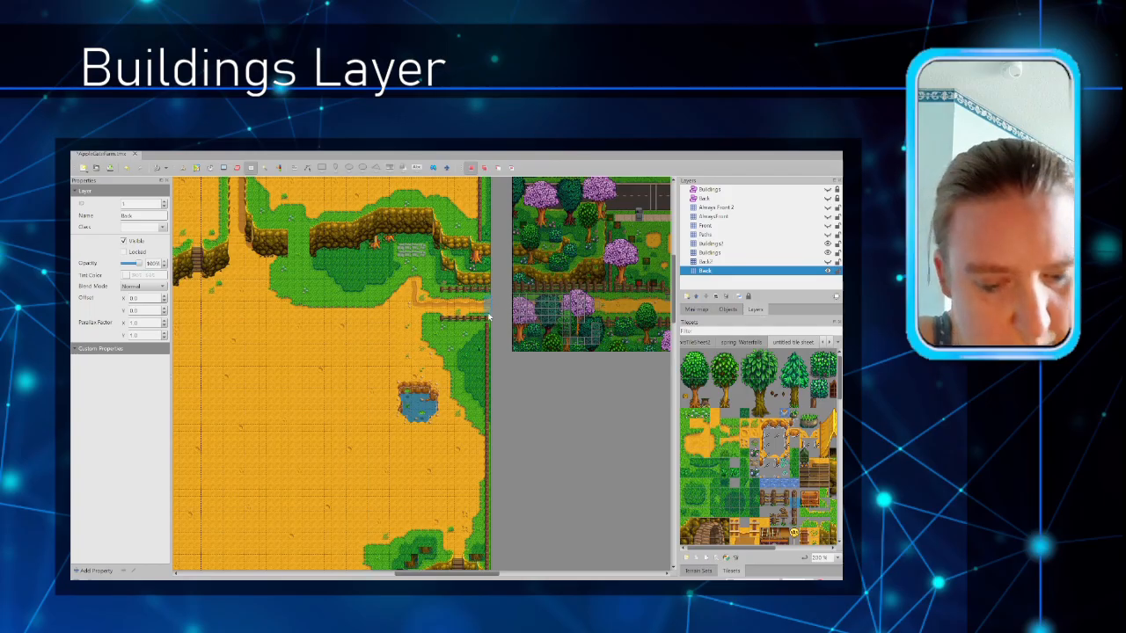
{"action": "left_click", "coordinate": [731, 253]}
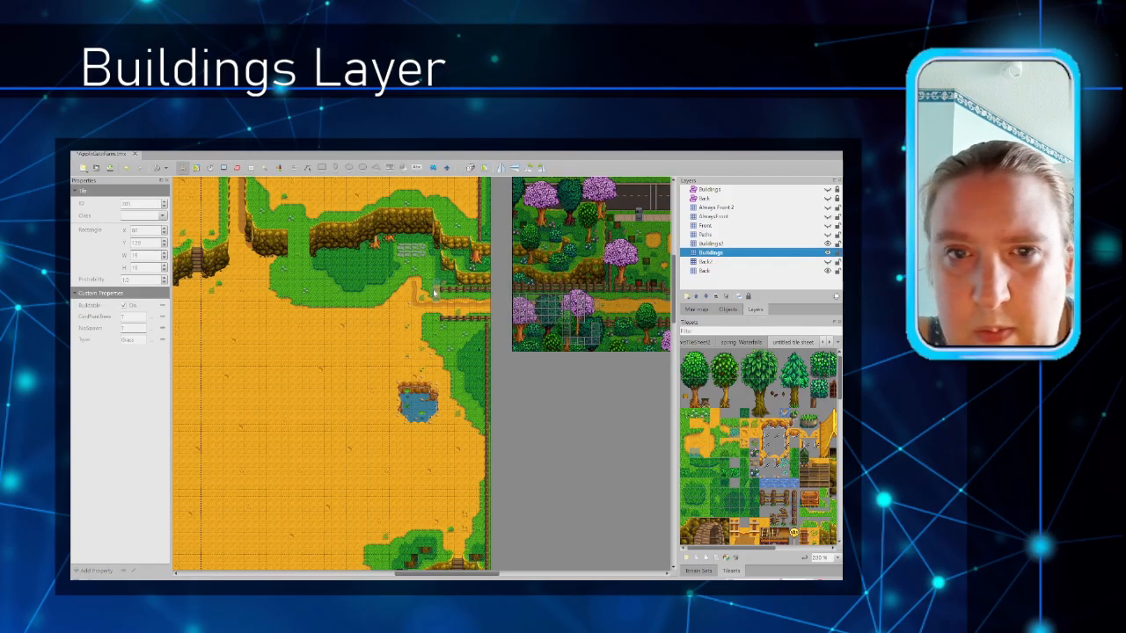
Step: Copy the Back layer's path tiles at the map edge of the north exit onto the Buildings layer
{"action": "scroll", "coordinate": [279, 350], "scroll_direction": "up", "scroll_amount": 3}
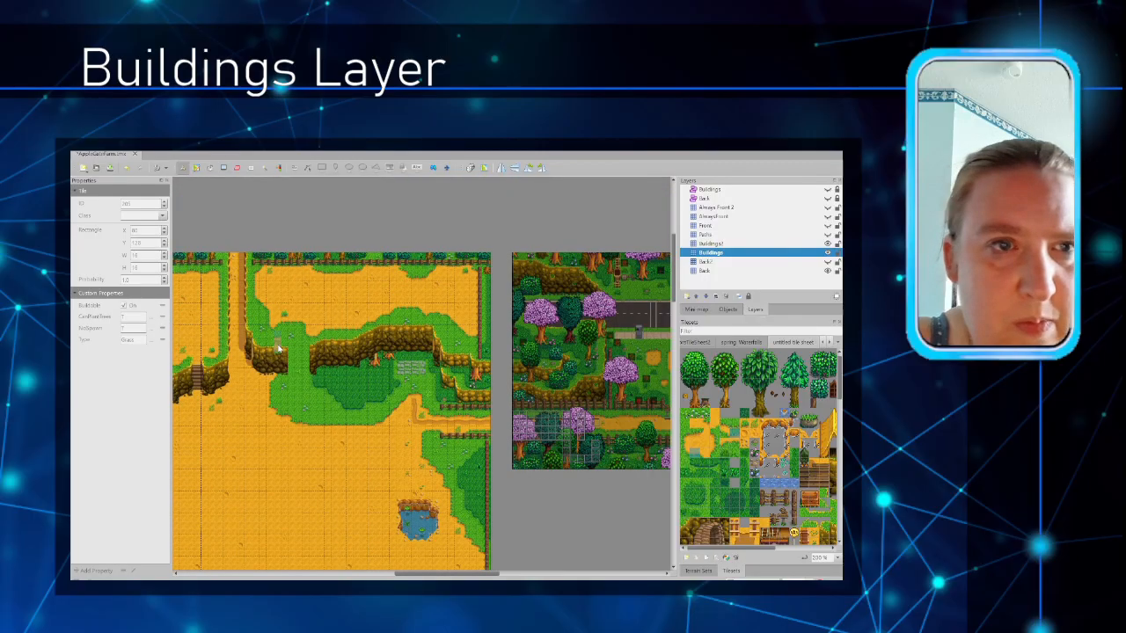
{"action": "left_click", "coordinate": [251, 167]}
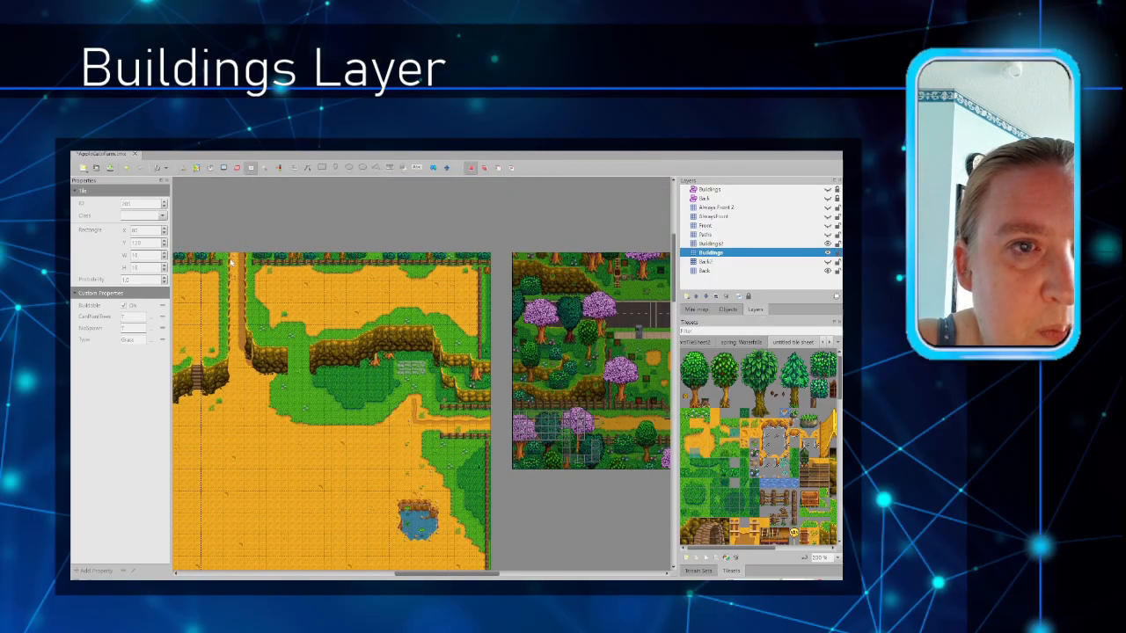
{"action": "left_click", "coordinate": [723, 271]}
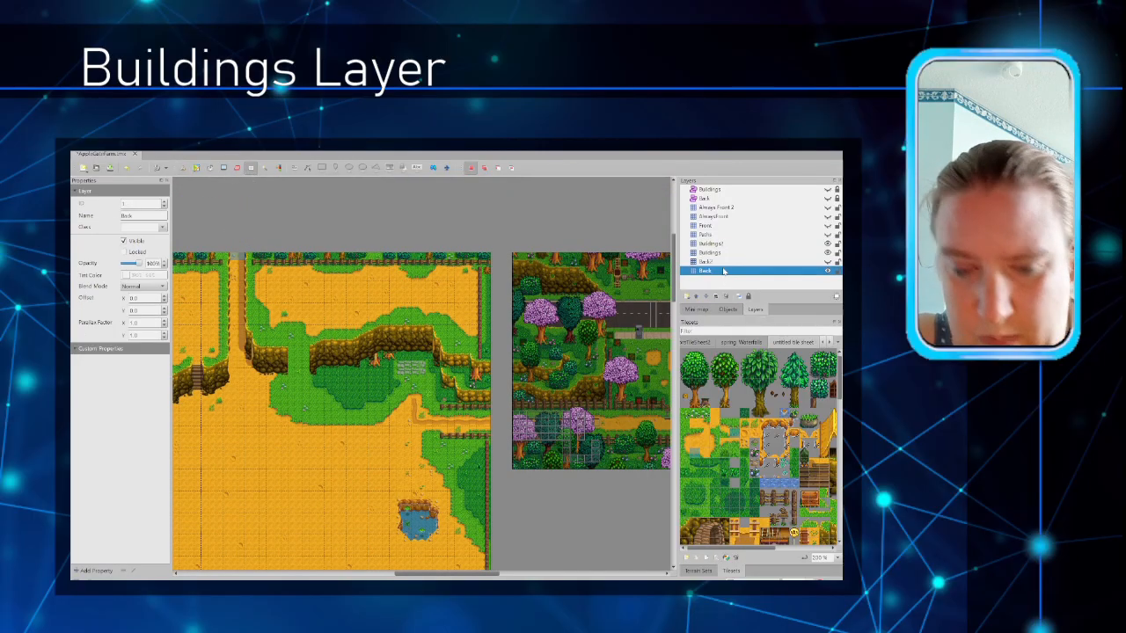
{"action": "left_click", "coordinate": [725, 253]}
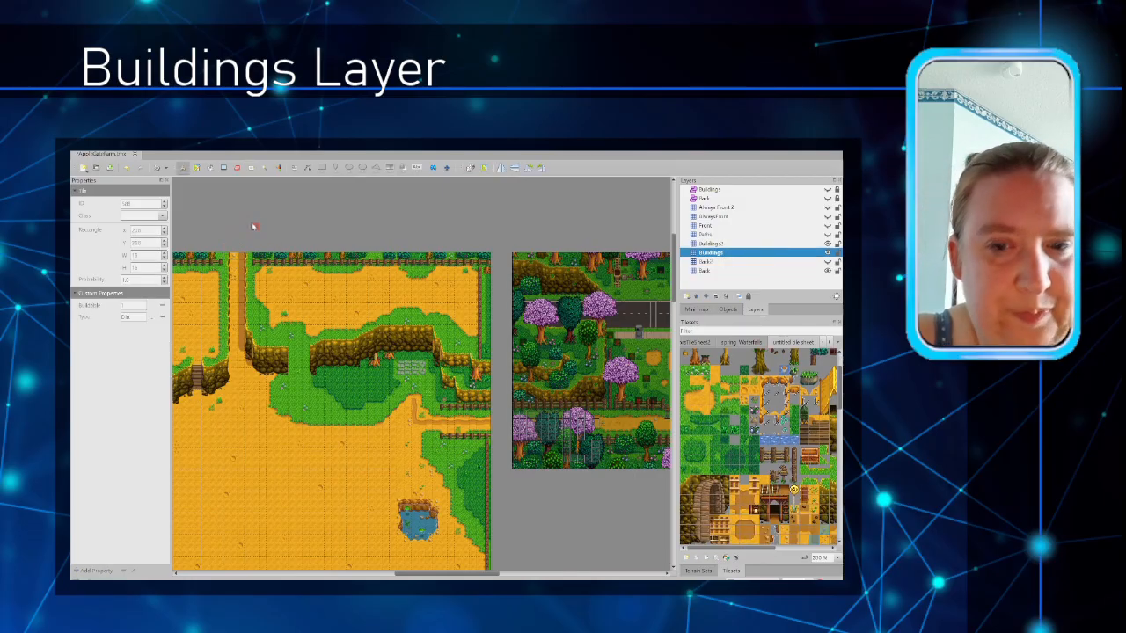
Step: Hide the Back layer and check the Buildings layer across the whole map for misplaced tiles
{"action": "scroll", "coordinate": [475, 557], "scroll_direction": "left", "scroll_amount": 4}
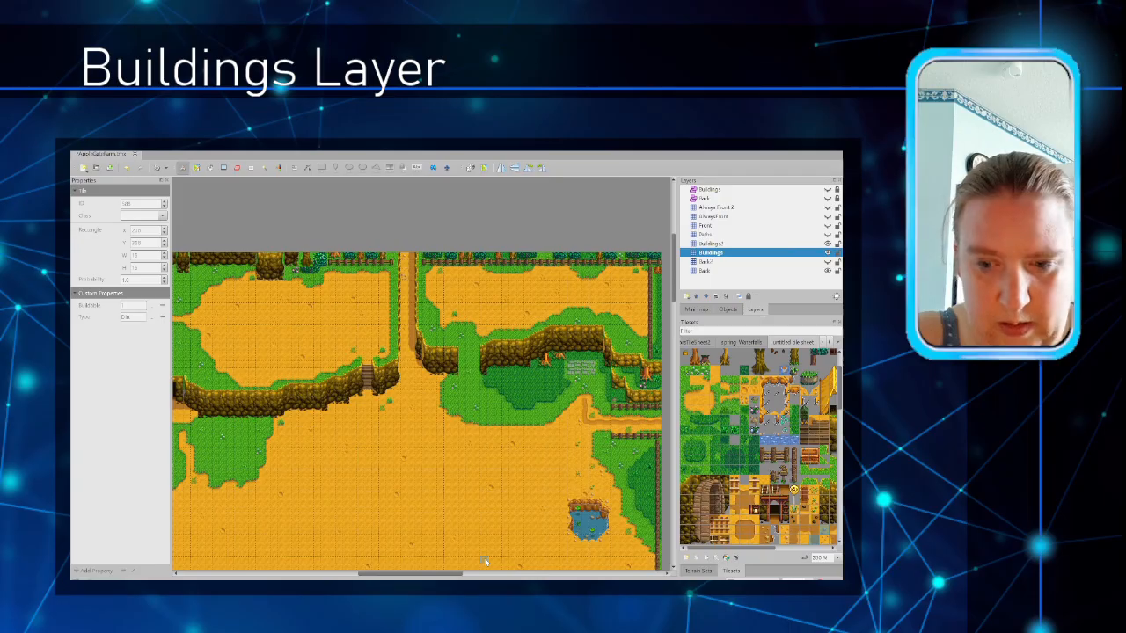
{"action": "scroll", "coordinate": [485, 561], "scroll_direction": "down", "scroll_amount": 2, "text": "ctrl"}
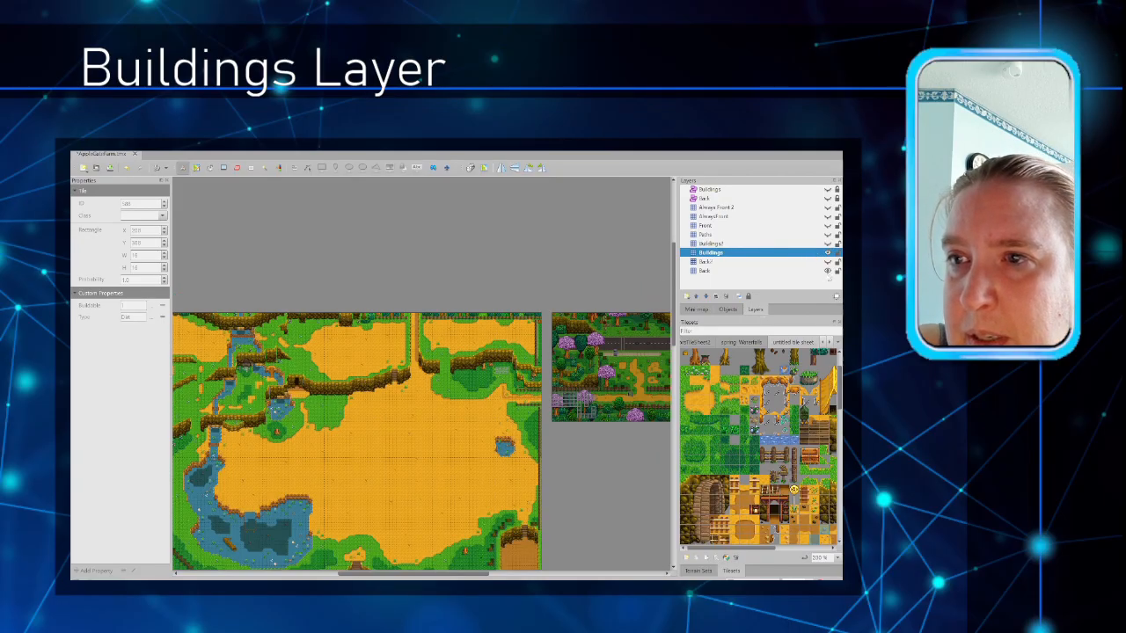
{"action": "left_click", "coordinate": [828, 270]}
{"action": "scroll", "coordinate": [499, 290], "scroll_direction": "down", "scroll_amount": 2}
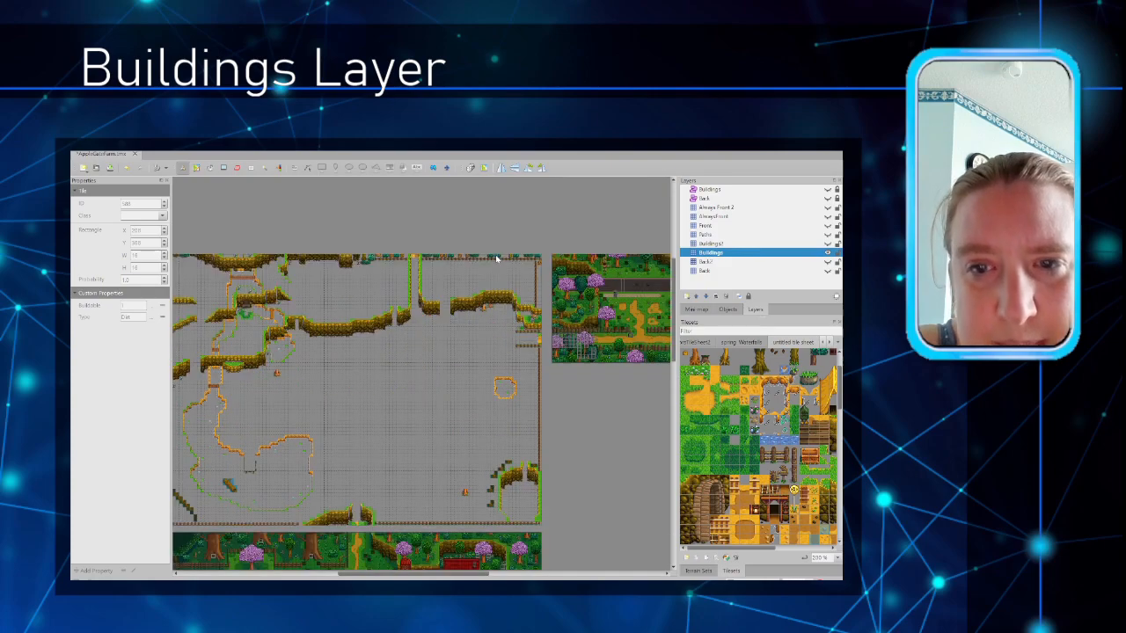
{"action": "scroll", "coordinate": [373, 563], "scroll_direction": "left", "scroll_amount": 2}
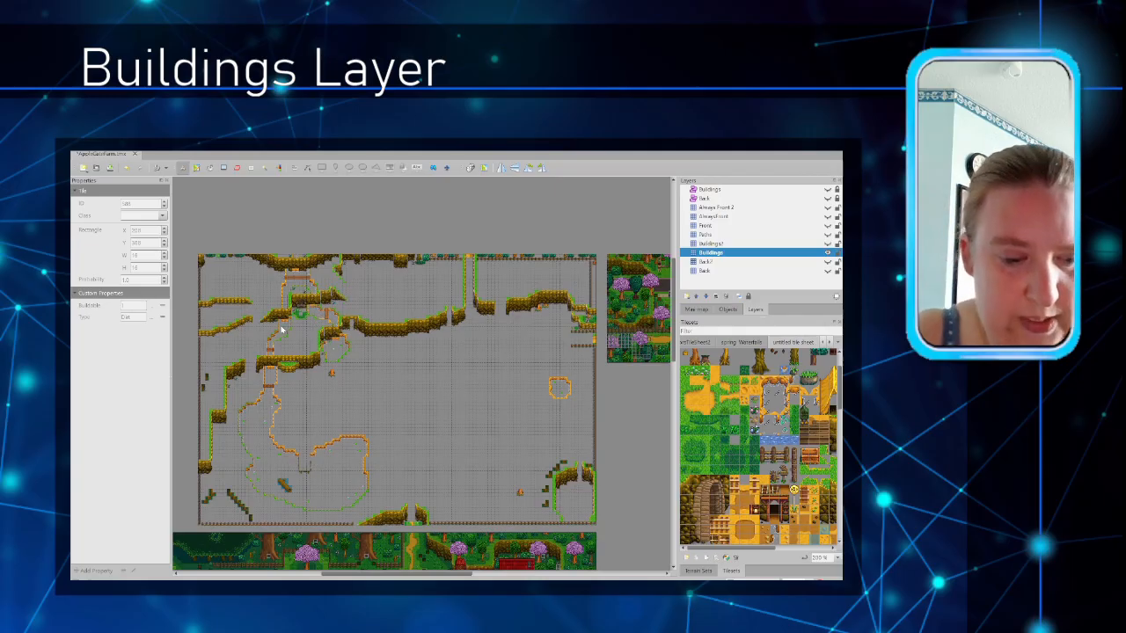
{"action": "scroll", "coordinate": [281, 330], "scroll_direction": "down", "scroll_amount": 3, "text": "ctrl"}
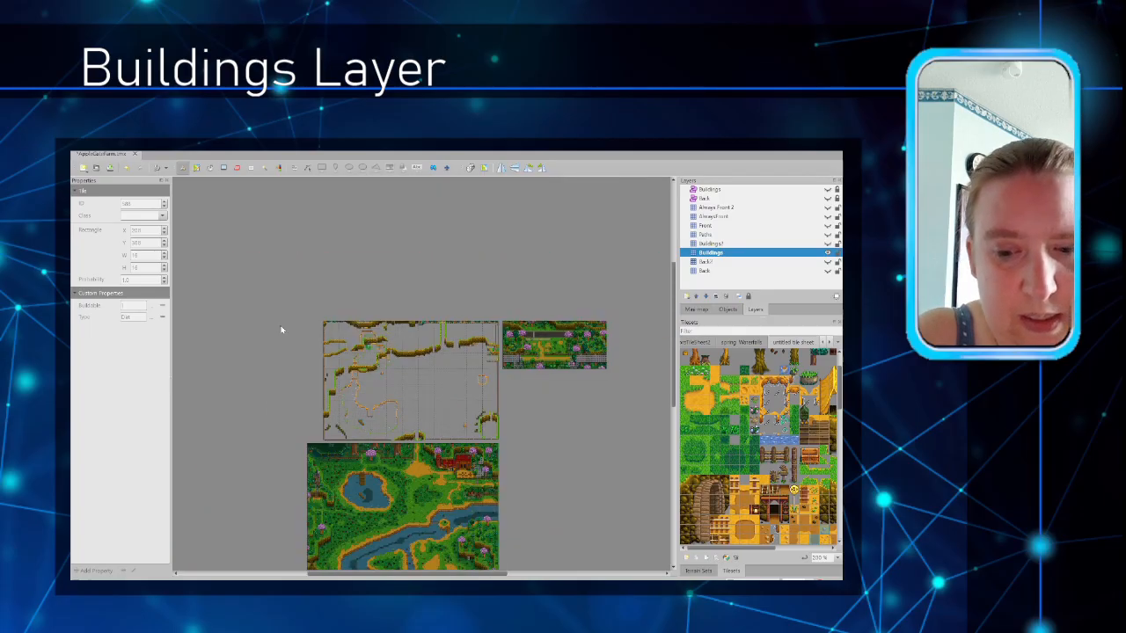
{"action": "scroll", "coordinate": [281, 330], "scroll_direction": "up", "scroll_amount": 5, "text": "ctrl"}
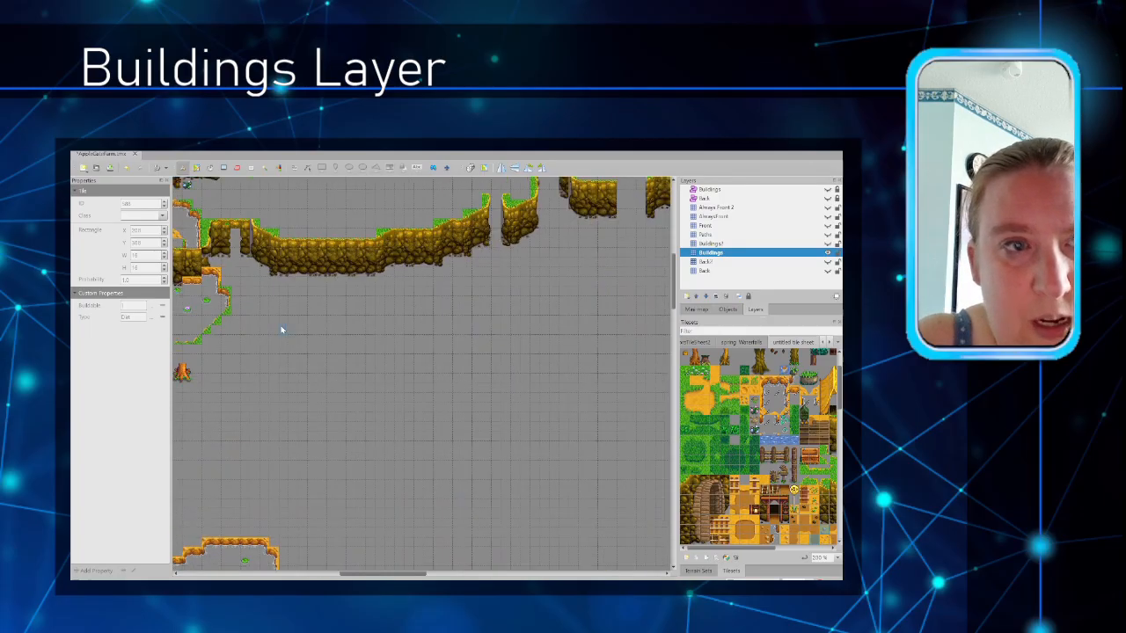
{"action": "left_click_drag", "start_coordinate": [380, 573], "coordinate": [324, 574]}
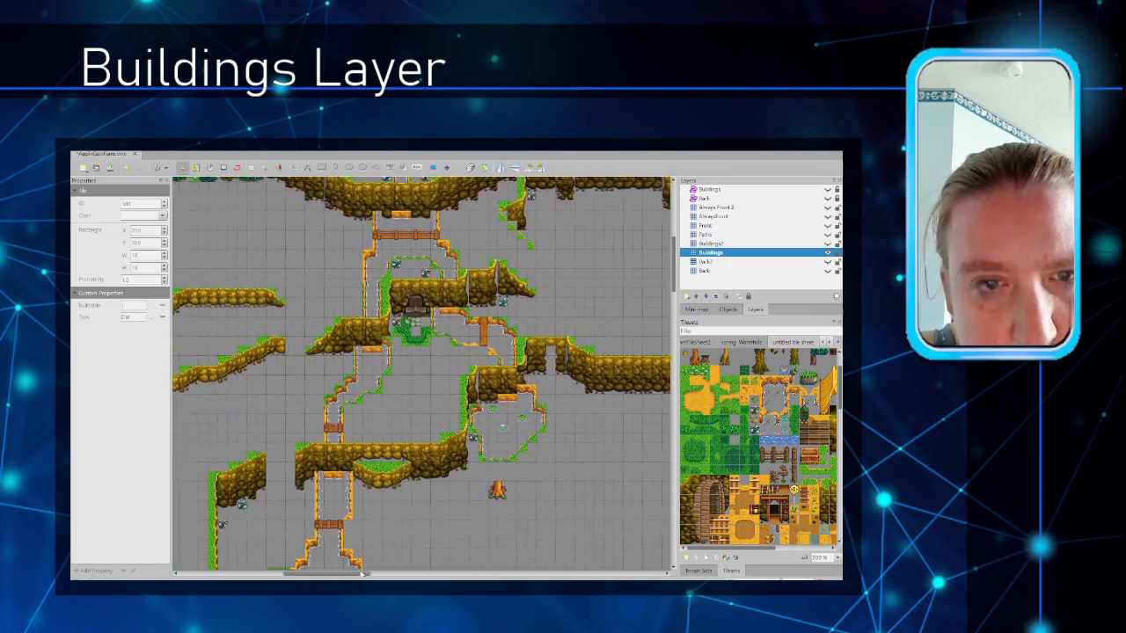
{"action": "scroll", "coordinate": [384, 403], "scroll_direction": "up", "scroll_amount": 1, "text": "ctrl"}
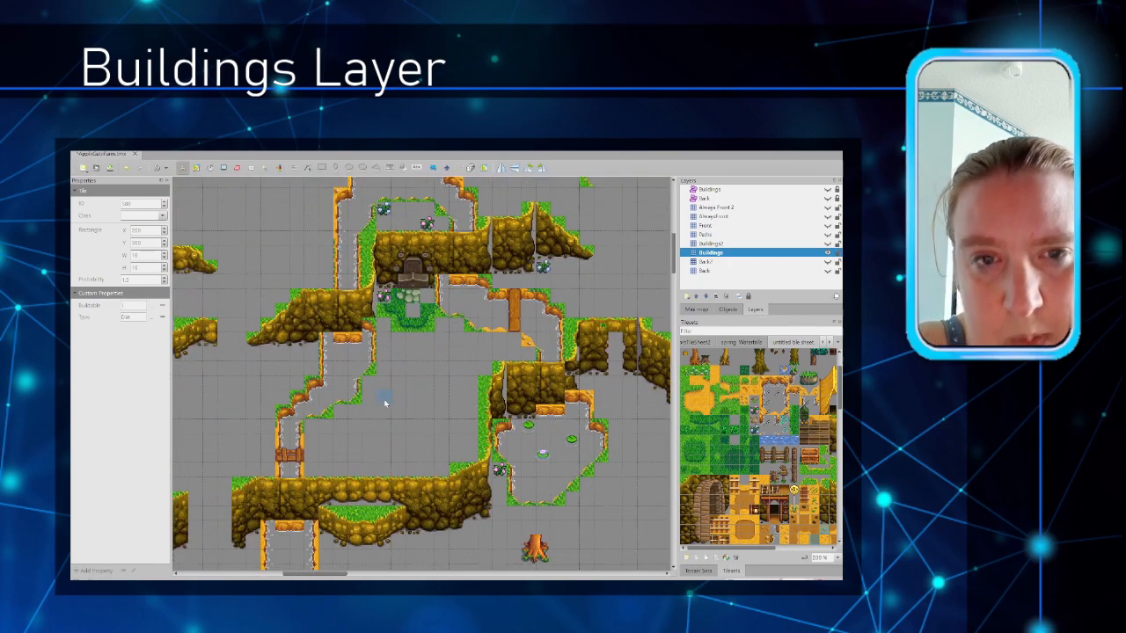
Step: Move the dark grass and stone tiles in front of the shrine from the Buildings layer to the Back layer
{"action": "left_click", "coordinate": [251, 167]}
{"action": "left_click_drag", "start_coordinate": [432, 300], "coordinate": [385, 330]}
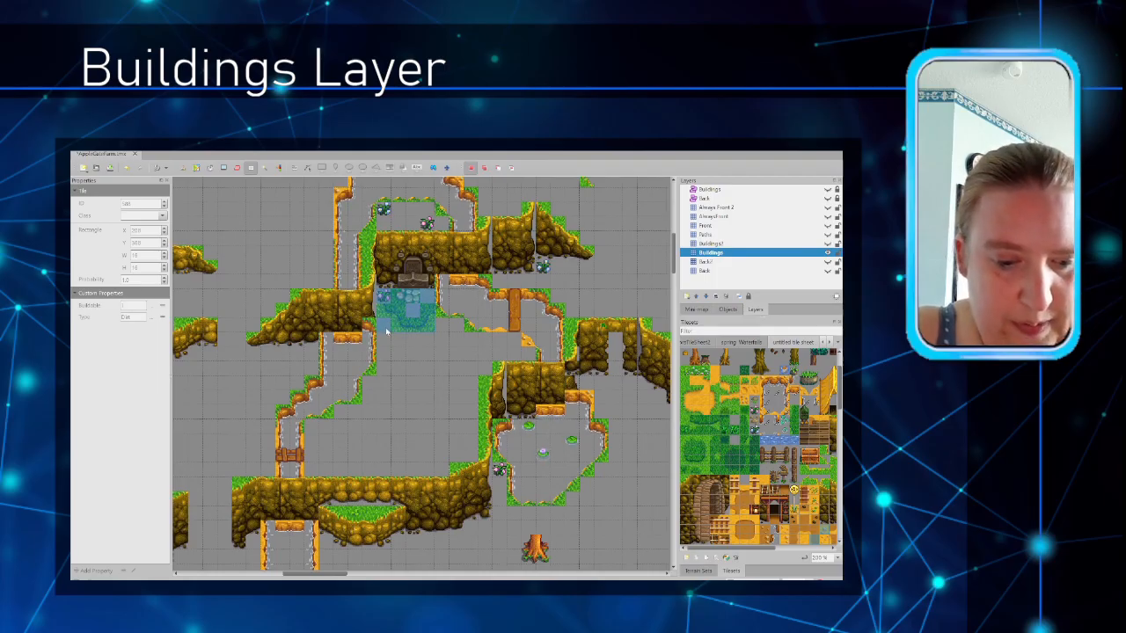
{"action": "key", "text": "Delete"}
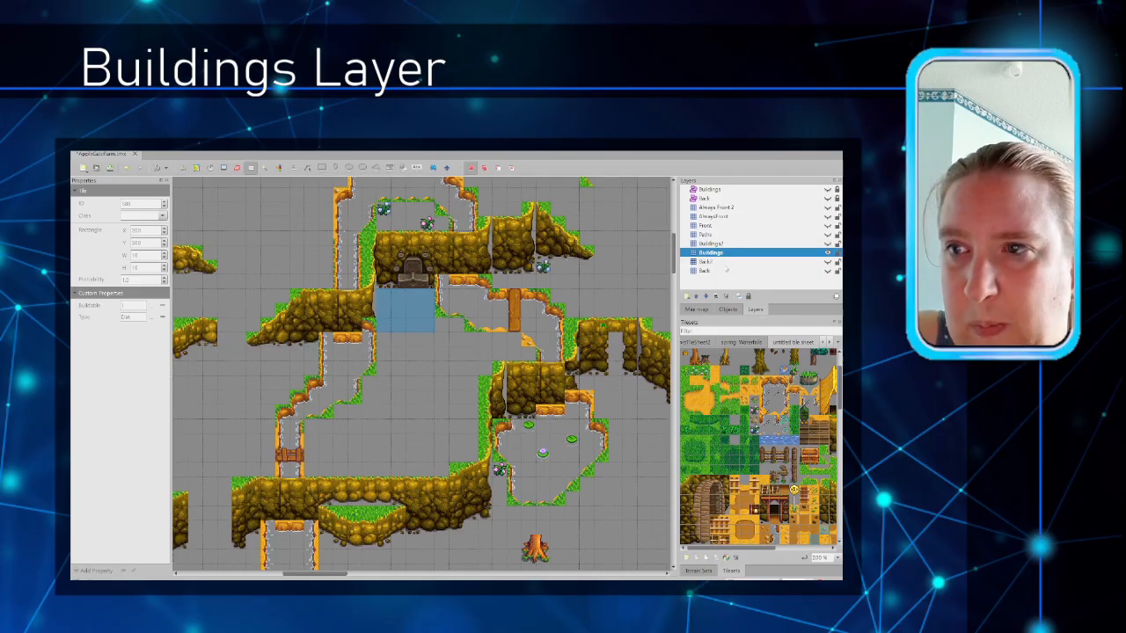
{"action": "left_click", "coordinate": [723, 271]}
{"action": "left_click", "coordinate": [827, 271]}
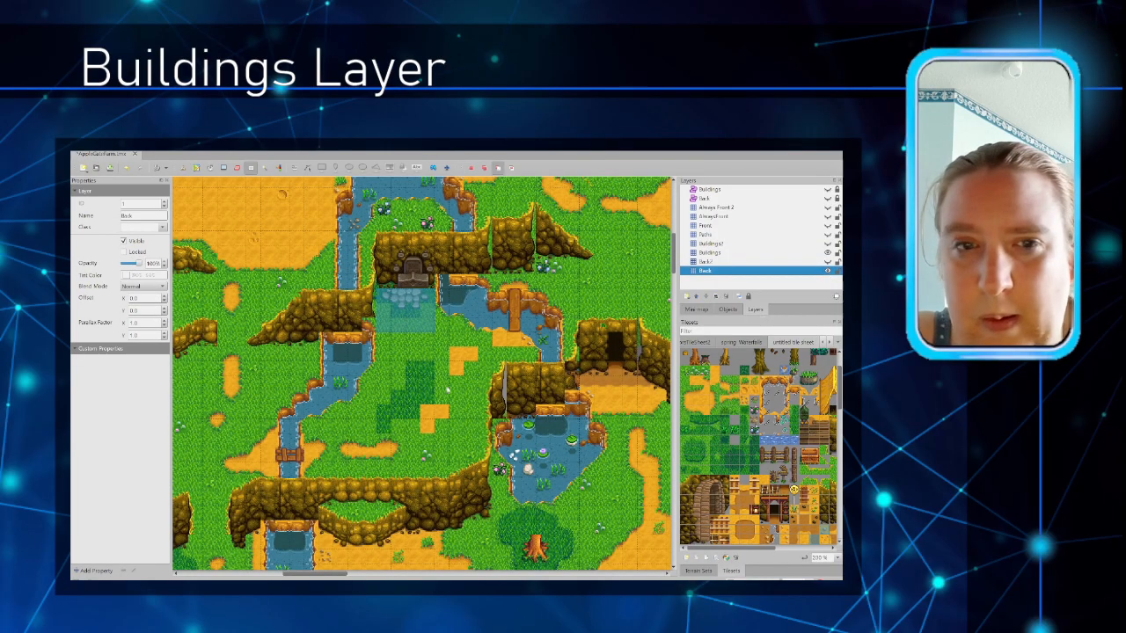
{"action": "key", "text": "ctrl+c"}
{"action": "key", "text": "ctrl+v"}
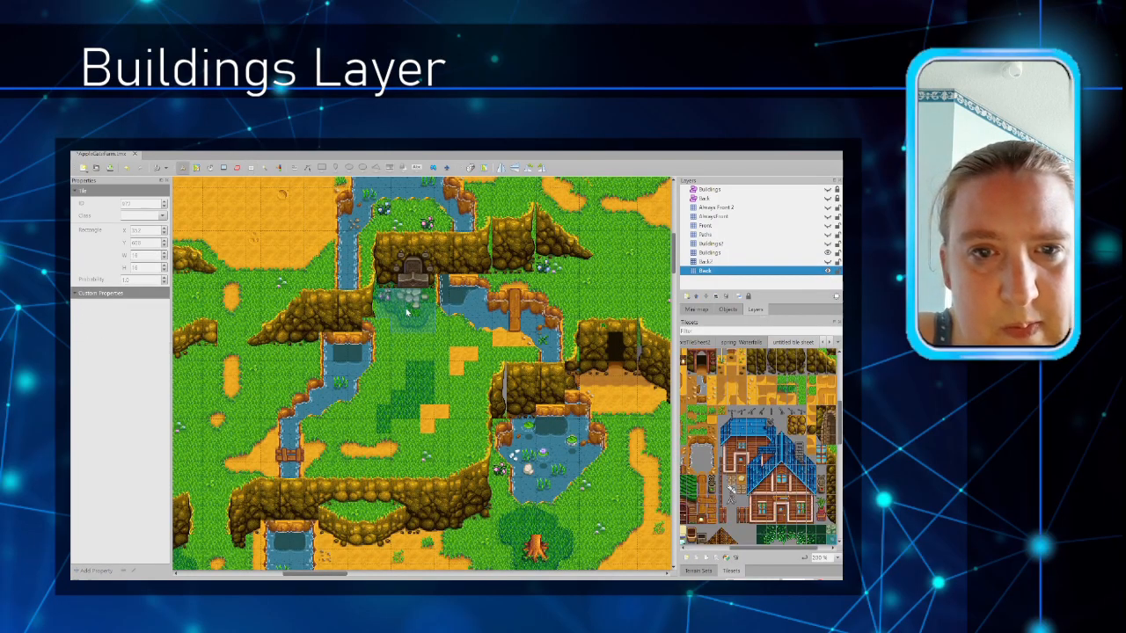
Step: Replace the flower bush beside the shrine's stones with grass on the Back layer and place the bush on the Buildings layer
{"action": "right_click", "coordinate": [446, 375]}
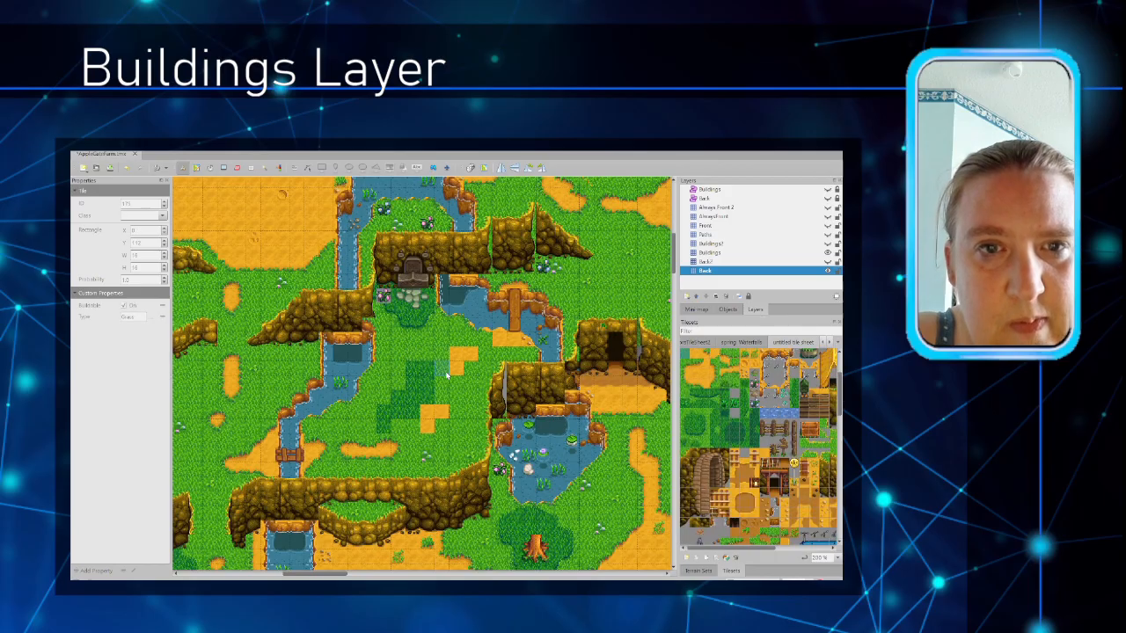
{"action": "left_click", "coordinate": [716, 440]}
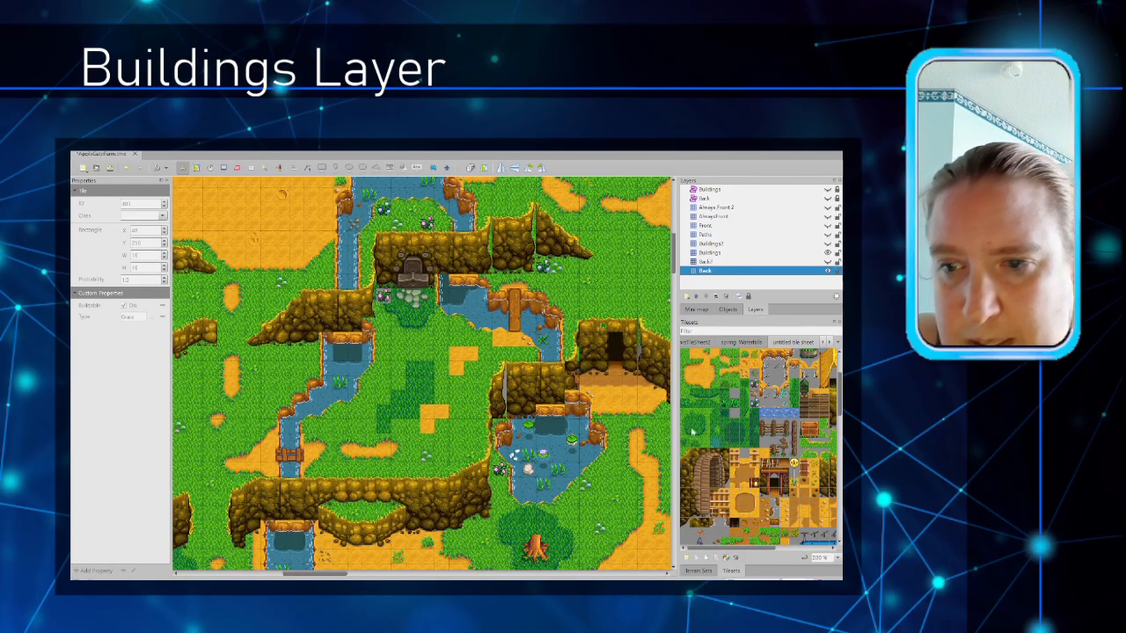
{"action": "left_click", "coordinate": [721, 253]}
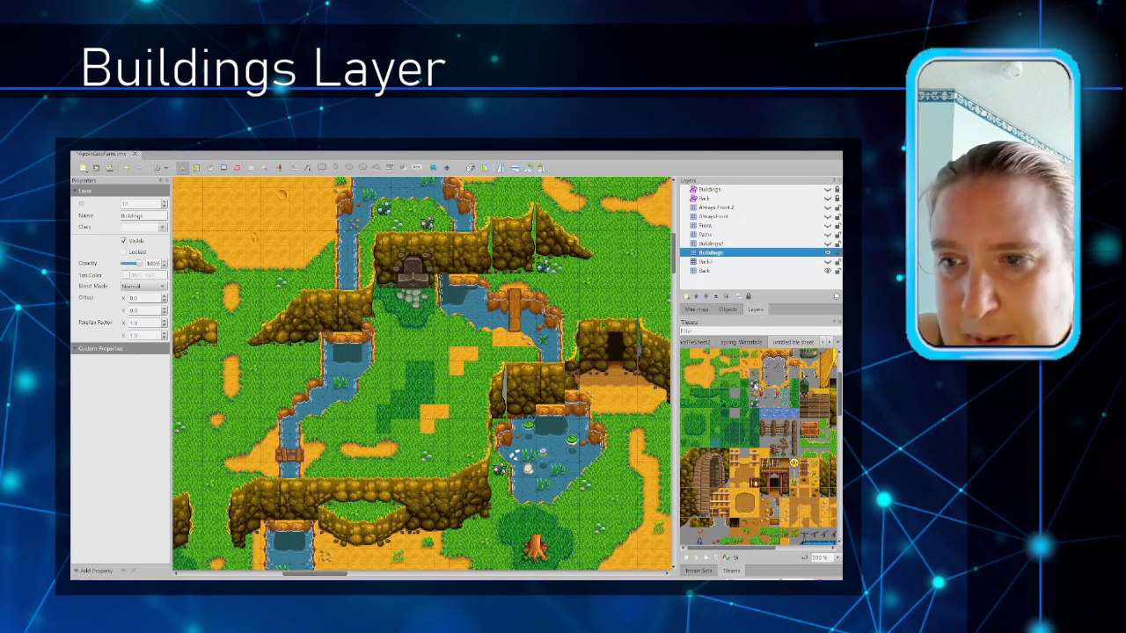
{"action": "left_click", "coordinate": [754, 384]}
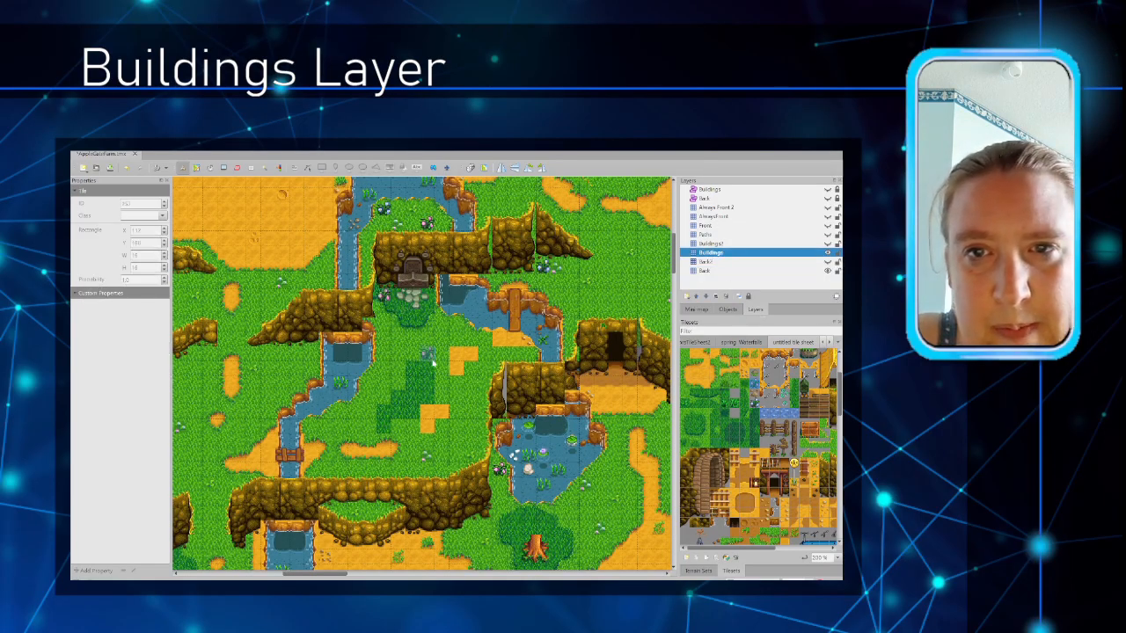
Step: Show all the hidden layers, including Back2, Buildings2, Paths, the front layers and the object layers
{"action": "left_click", "coordinate": [827, 262]}
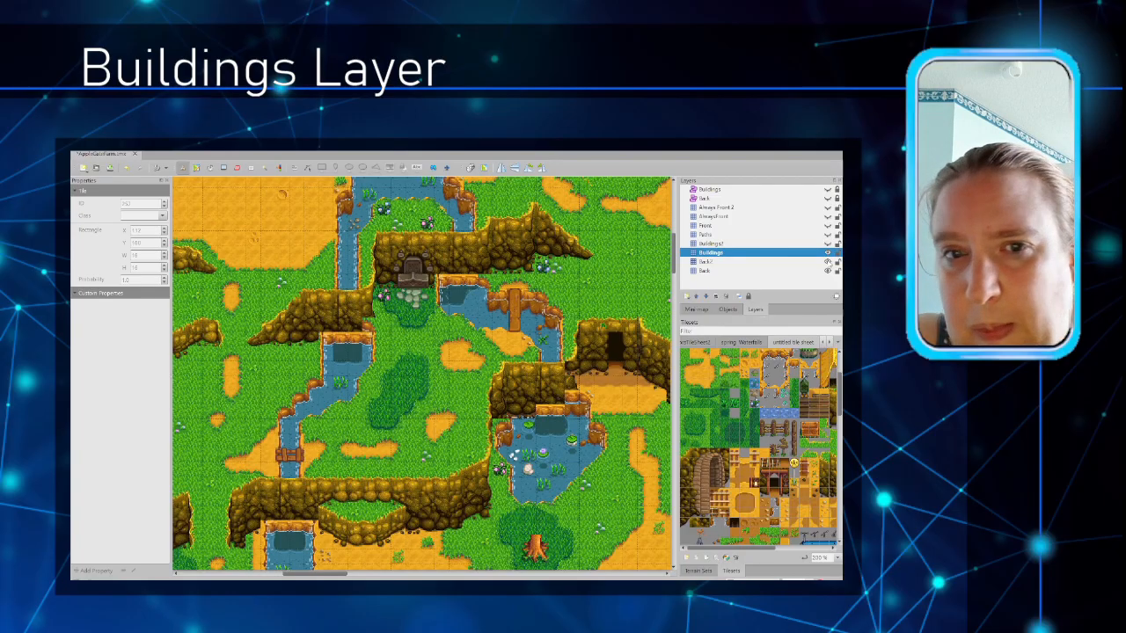
{"action": "left_click", "coordinate": [826, 244]}
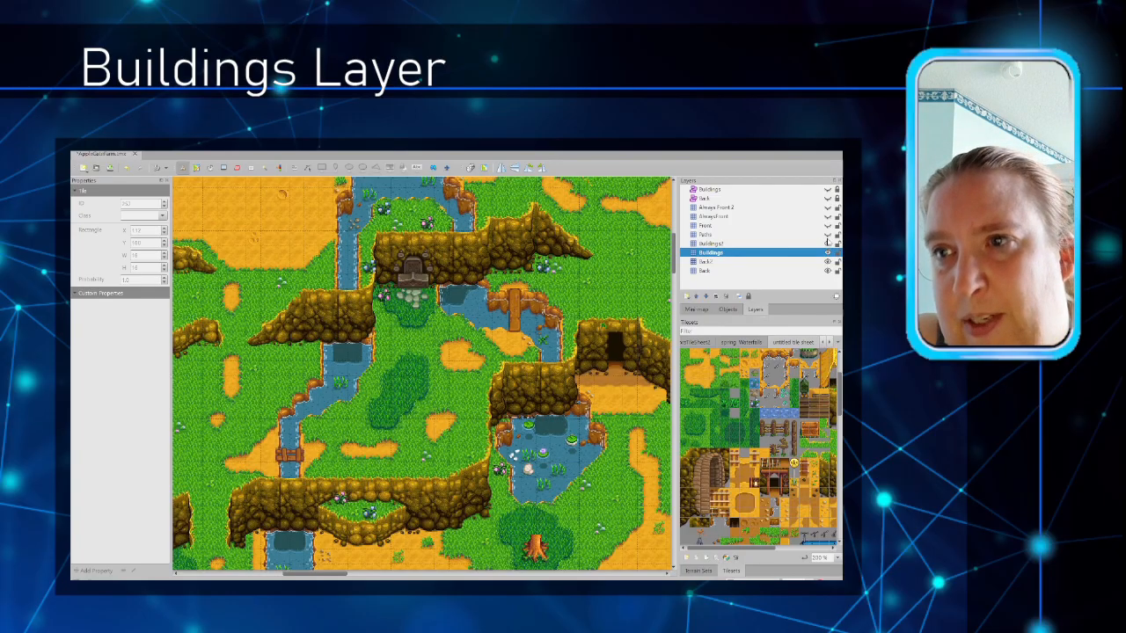
{"action": "left_click", "coordinate": [826, 235]}
{"action": "left_click", "coordinate": [826, 225]}
{"action": "left_click", "coordinate": [826, 216]}
{"action": "left_click", "coordinate": [826, 207]}
{"action": "left_click", "coordinate": [827, 198]}
{"action": "left_click", "coordinate": [827, 190]}
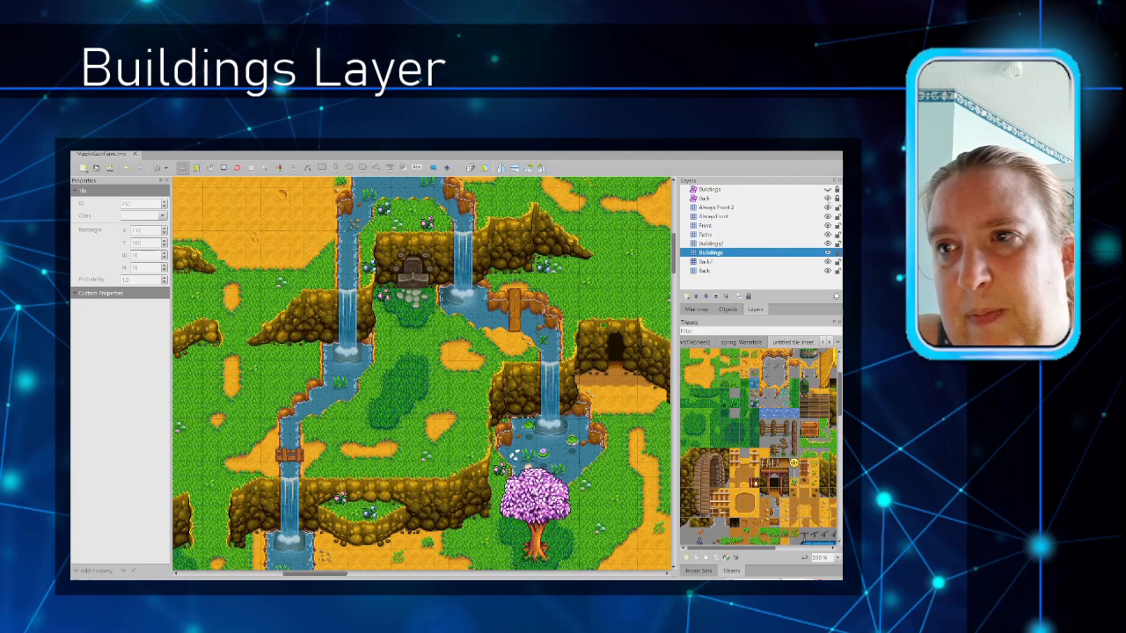
{"action": "scroll", "coordinate": [485, 338], "scroll_direction": "down", "scroll_amount": 2, "text": "ctrl"}
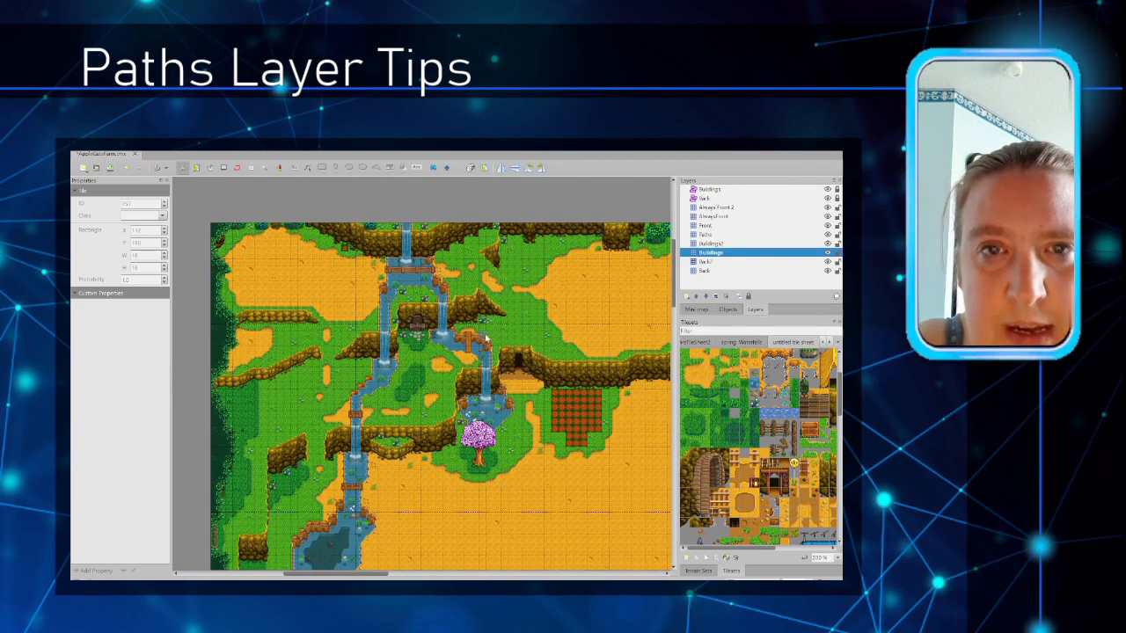
{"action": "scroll", "coordinate": [462, 302], "scroll_direction": "down", "scroll_amount": 3}
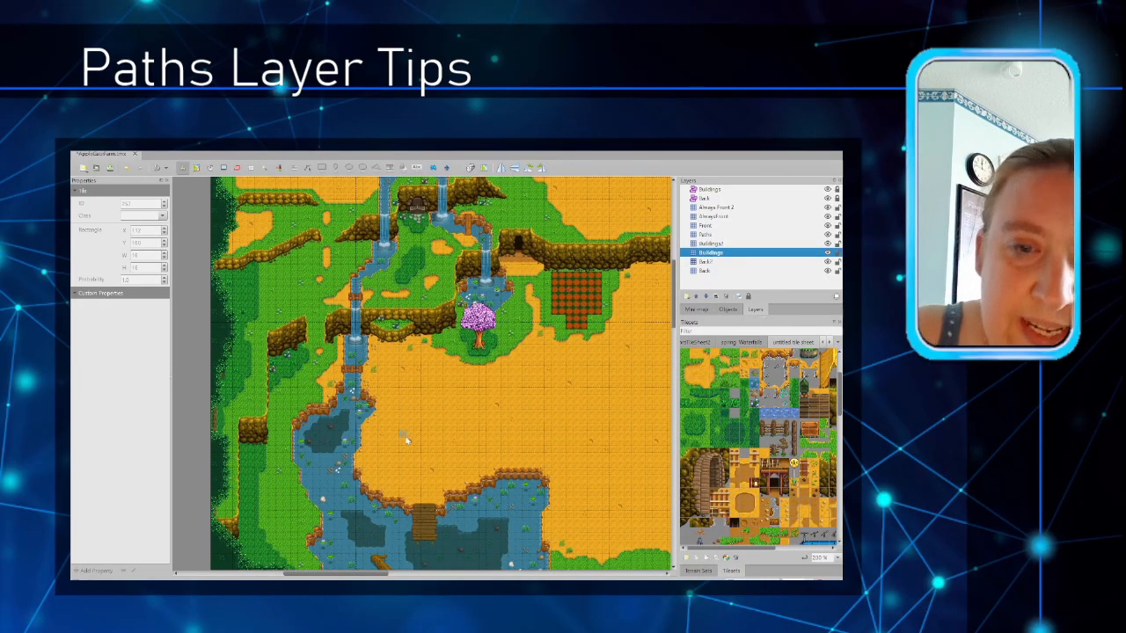
{"action": "scroll", "coordinate": [405, 438], "scroll_direction": "down", "scroll_amount": 3}
{"action": "scroll", "coordinate": [377, 422], "scroll_direction": "up", "scroll_amount": 3}
{"action": "scroll", "coordinate": [377, 422], "scroll_direction": "down", "scroll_amount": 1}
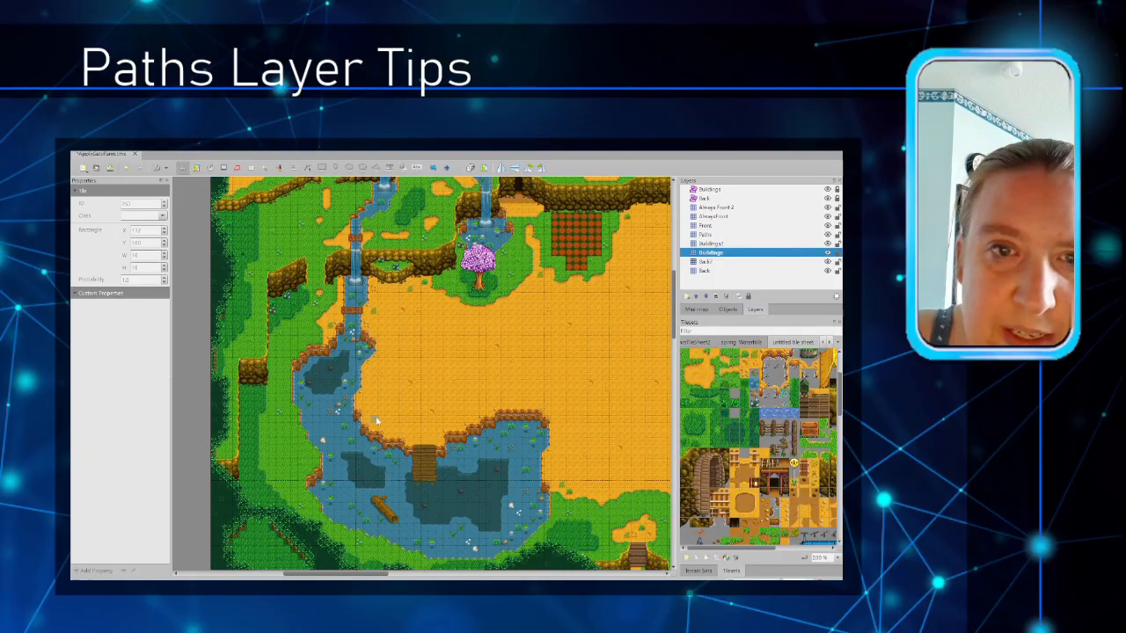
{"action": "scroll", "coordinate": [376, 421], "scroll_direction": "up", "scroll_amount": 2}
{"action": "left_click_drag", "start_coordinate": [362, 575], "coordinate": [444, 575]}
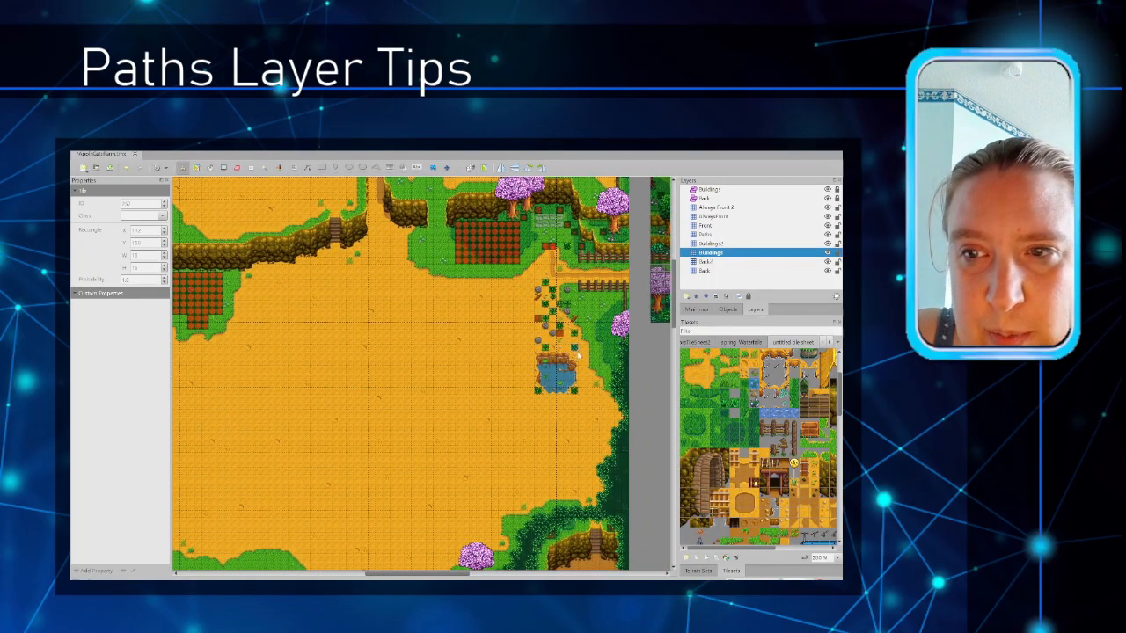
Step: Make the Paths layer active and show the Paths tileset at 400% zoom
{"action": "scroll", "coordinate": [703, 346], "scroll_direction": "up", "scroll_amount": 5}
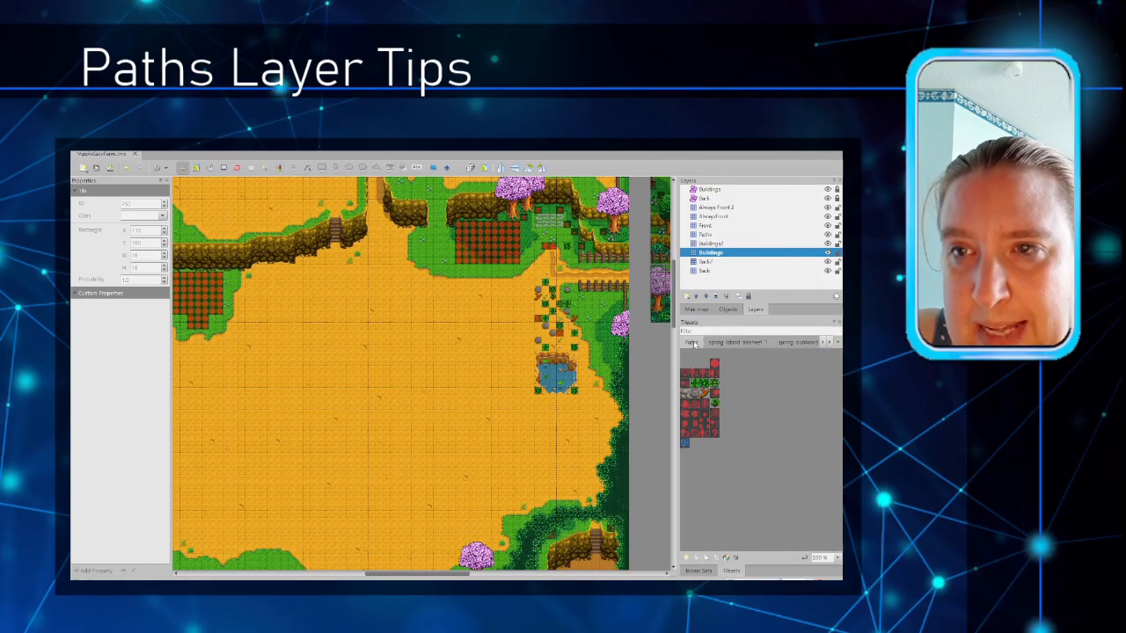
{"action": "left_click", "coordinate": [714, 235]}
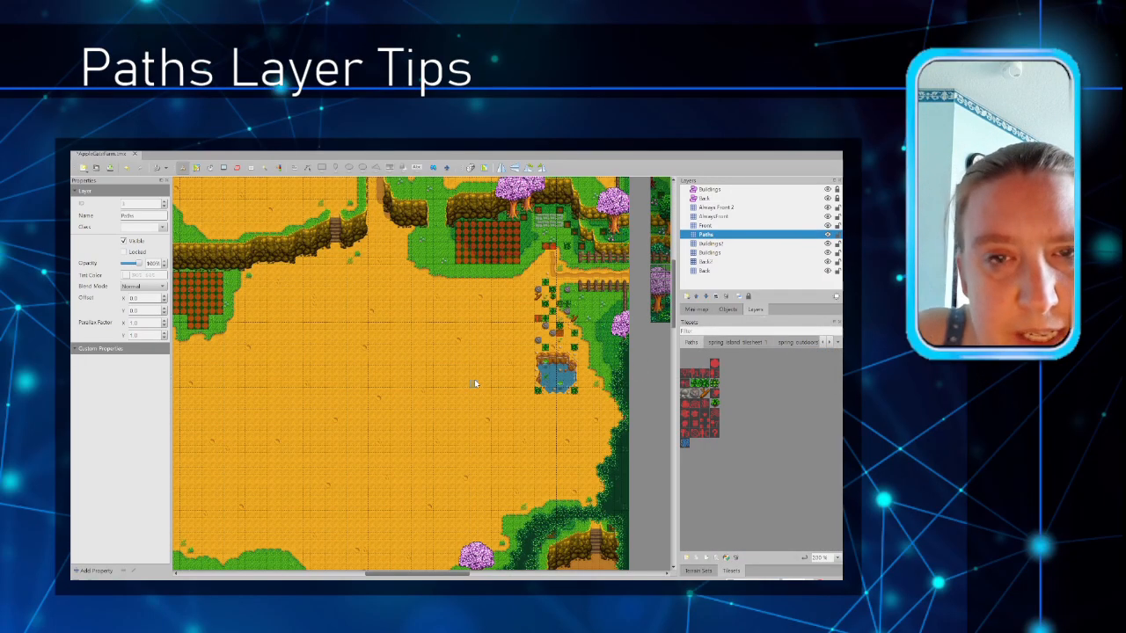
{"action": "scroll", "coordinate": [474, 381], "scroll_direction": "up", "scroll_amount": 3}
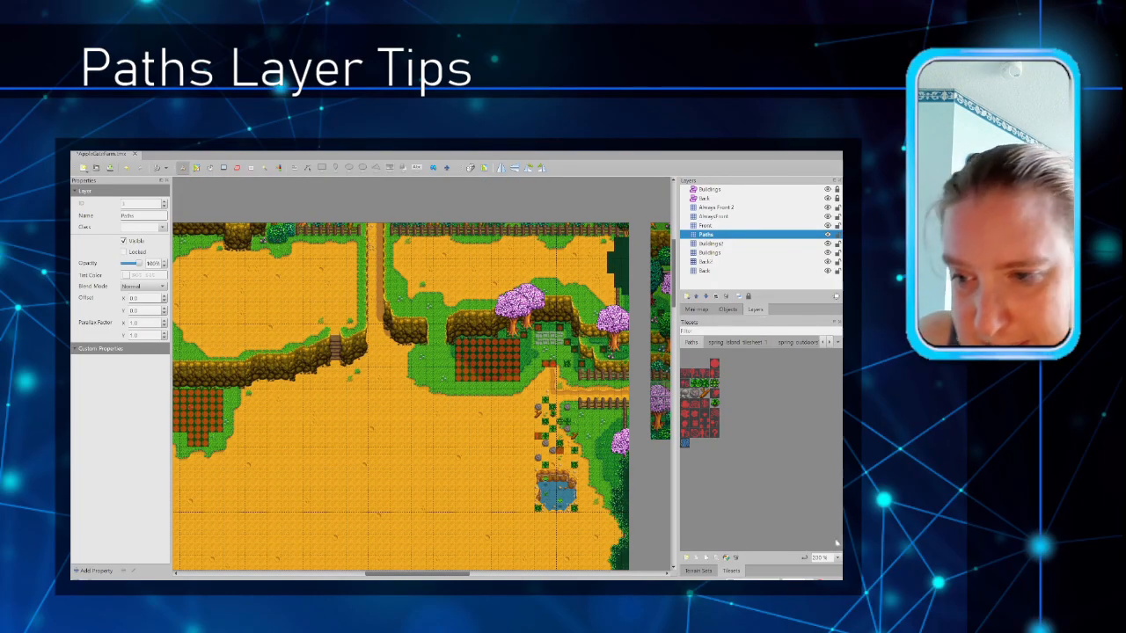
{"action": "left_click", "coordinate": [819, 558]}
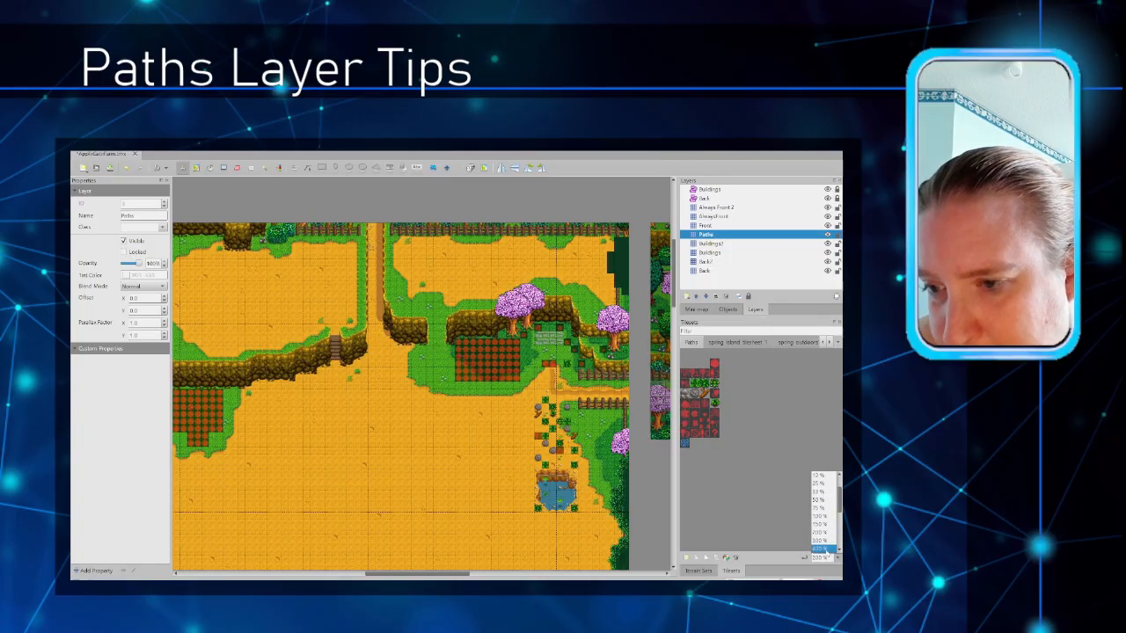
{"action": "left_click", "coordinate": [826, 552]}
{"action": "scroll", "coordinate": [779, 458], "scroll_direction": "down", "scroll_amount": 1}
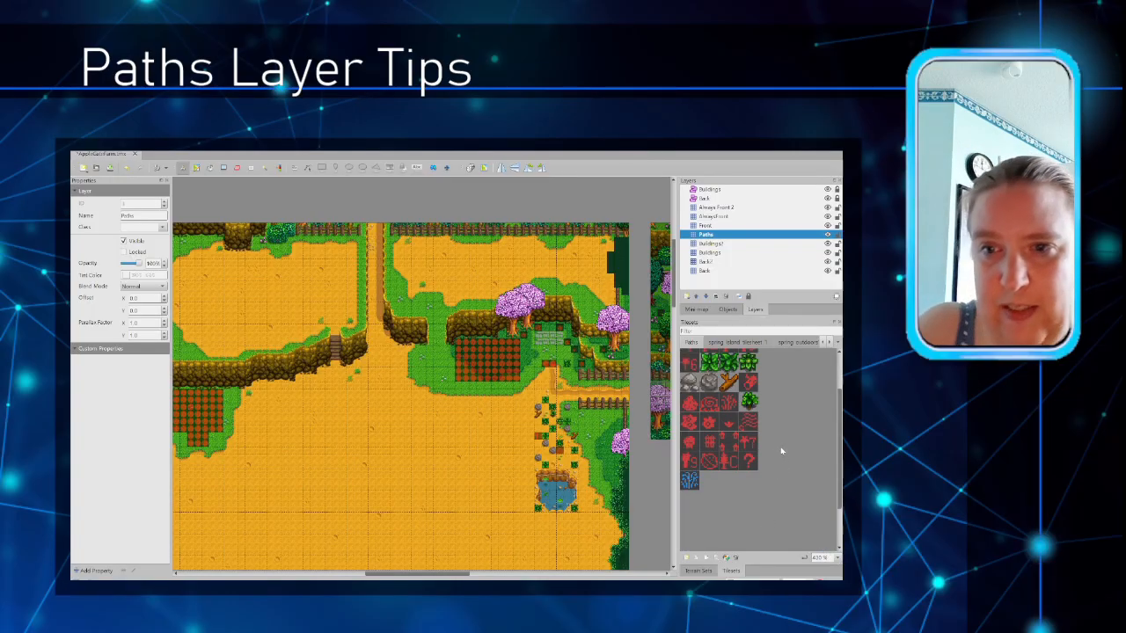
{"action": "scroll", "coordinate": [781, 451], "scroll_direction": "up", "scroll_amount": 1}
Step: Examine the hardwood stump, numbered tree and red circle tiles in the Paths tileset, including their IDs and properties
{"action": "left_click", "coordinate": [712, 460]}
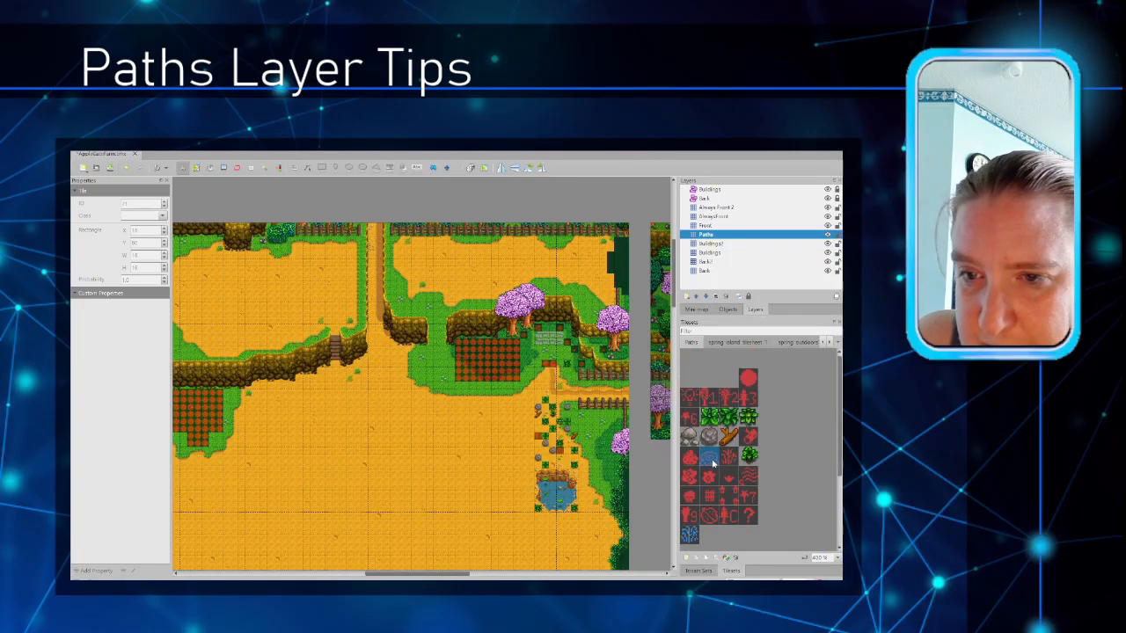
{"action": "left_click", "coordinate": [711, 397]}
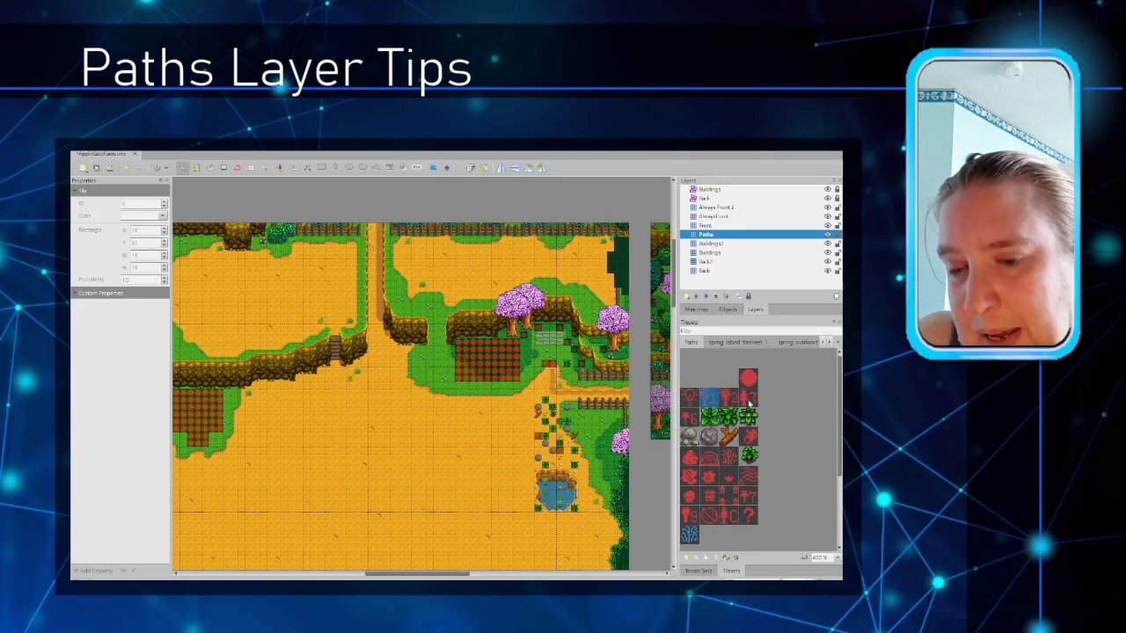
{"action": "left_click", "coordinate": [747, 380]}
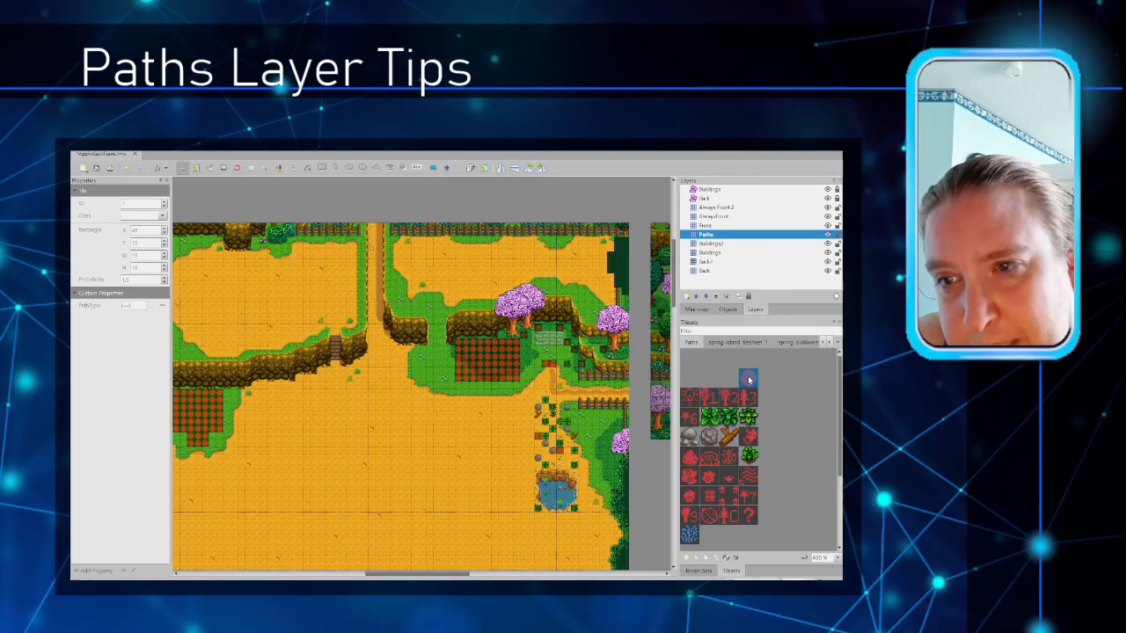
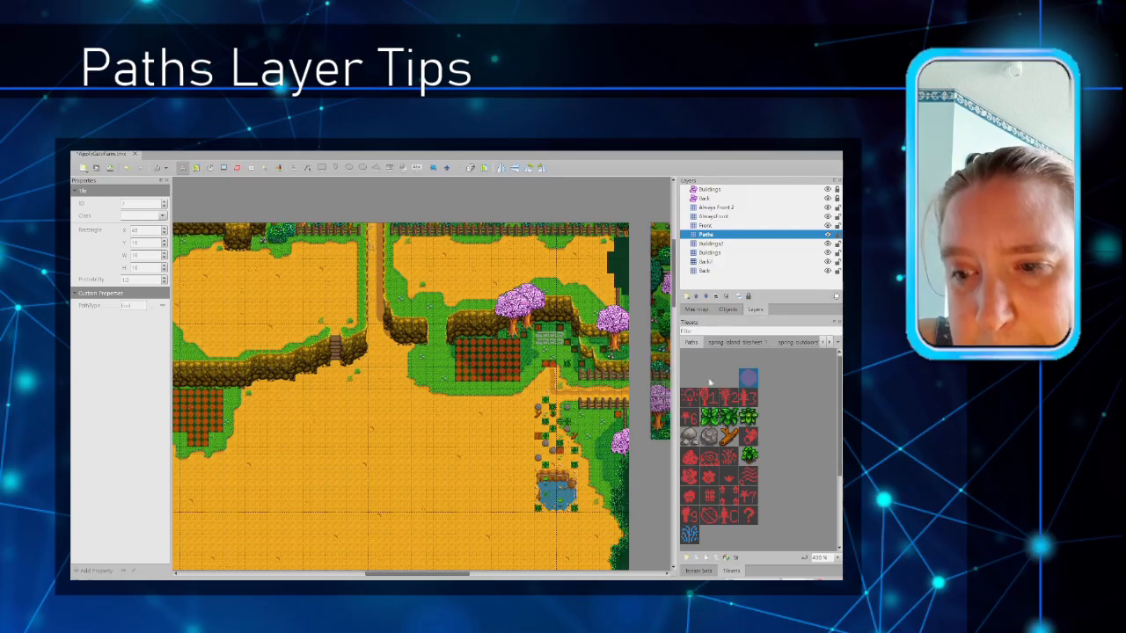
{"action": "scroll", "coordinate": [721, 422], "scroll_direction": "down", "scroll_amount": 2}
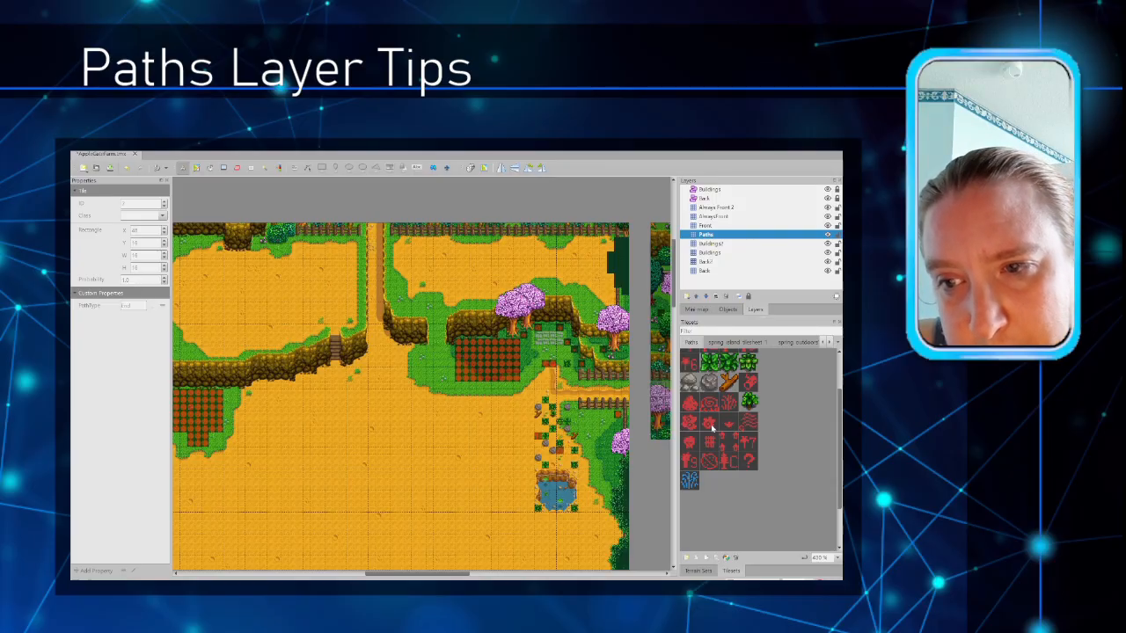
{"action": "scroll", "coordinate": [710, 424], "scroll_direction": "up", "scroll_amount": 2}
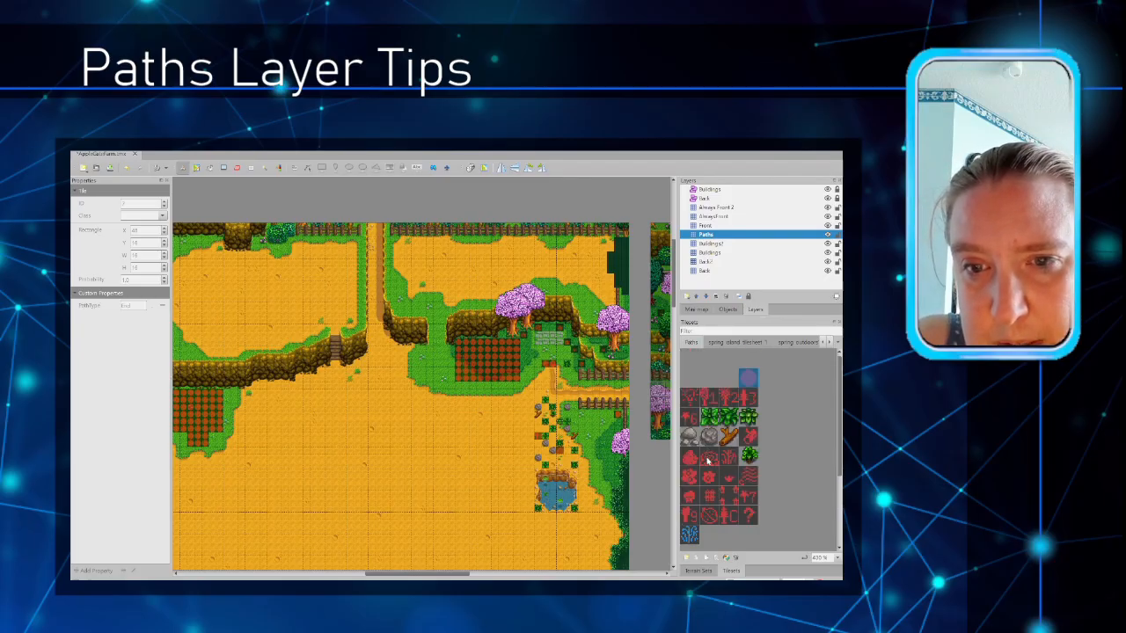
Step: Place hardwood stump markers on the Paths layer in the grass around the large pond in the map's southwest
{"action": "scroll", "coordinate": [472, 574], "scroll_direction": "down", "scroll_amount": 5}
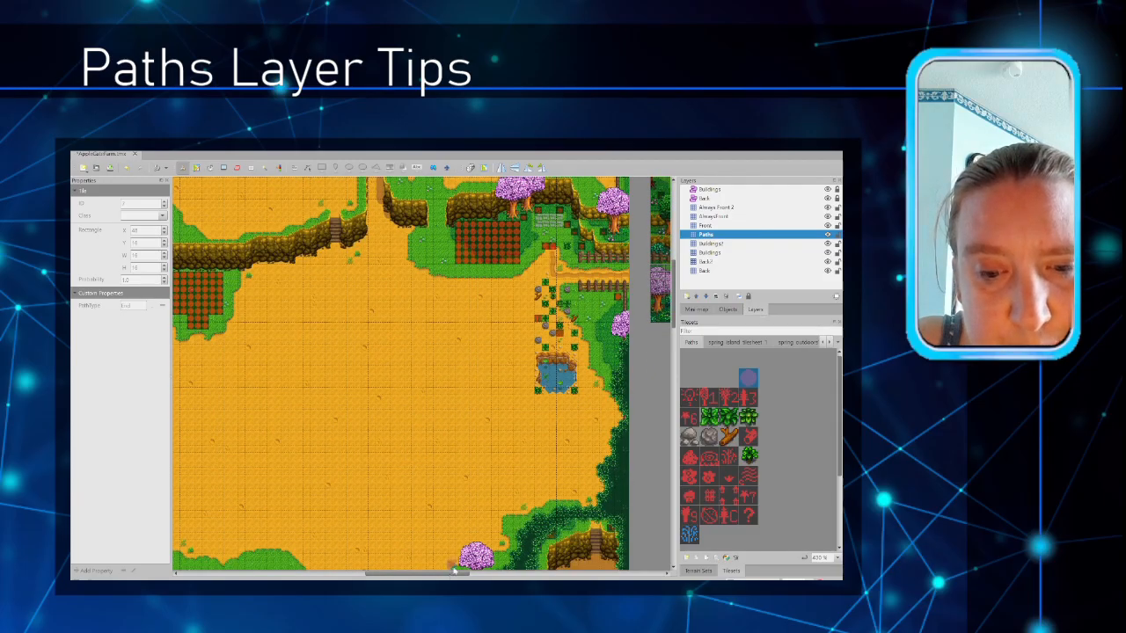
{"action": "left_click_drag", "start_coordinate": [471, 573], "coordinate": [394, 576]}
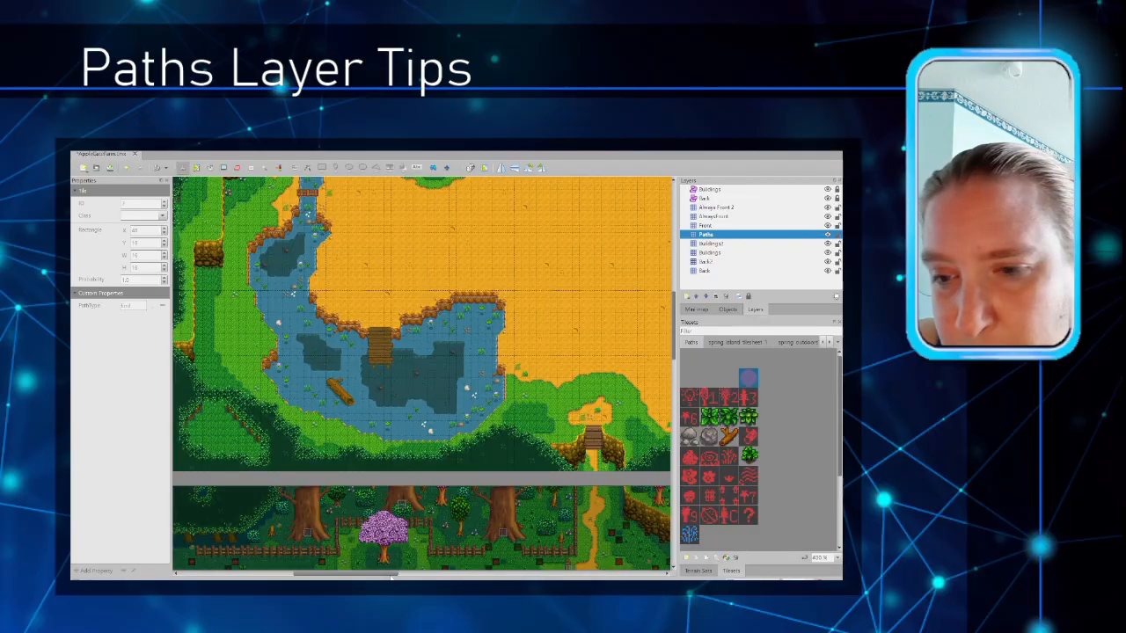
{"action": "left_click", "coordinate": [707, 462]}
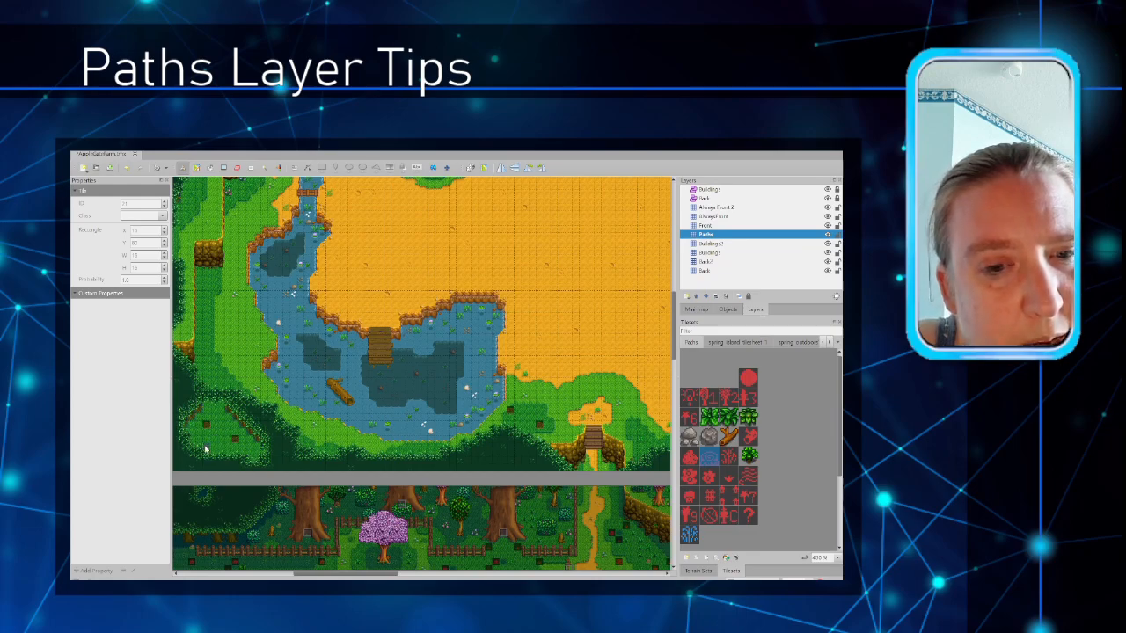
{"action": "scroll", "coordinate": [200, 326], "scroll_direction": "up", "scroll_amount": 2}
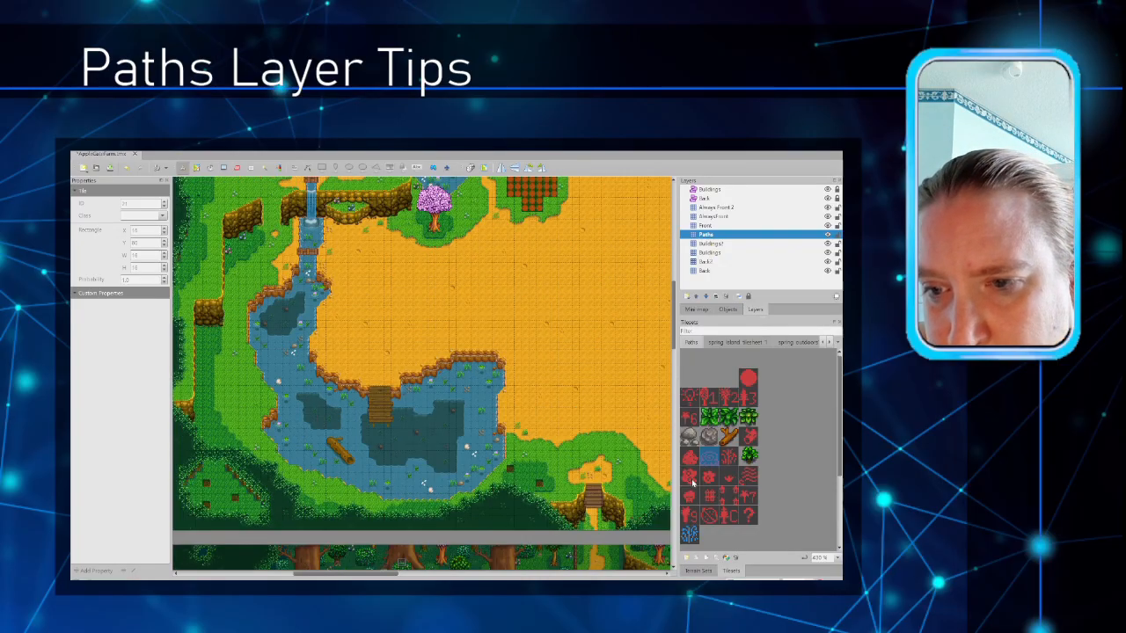
Step: Pick the large and medium bush tiles in the Paths tileset and look over the farm for suitable bush spots
{"action": "left_click", "coordinate": [691, 479]}
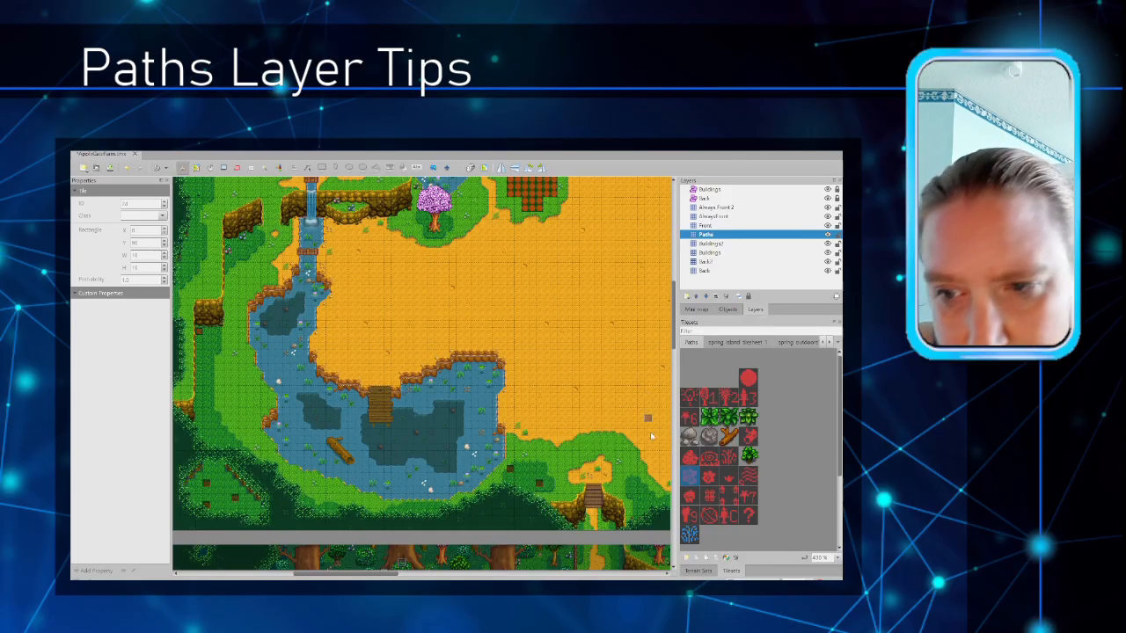
{"action": "left_click", "coordinate": [706, 477]}
{"action": "middle_click_drag", "start_coordinate": [453, 498], "coordinate": [485, 439]}
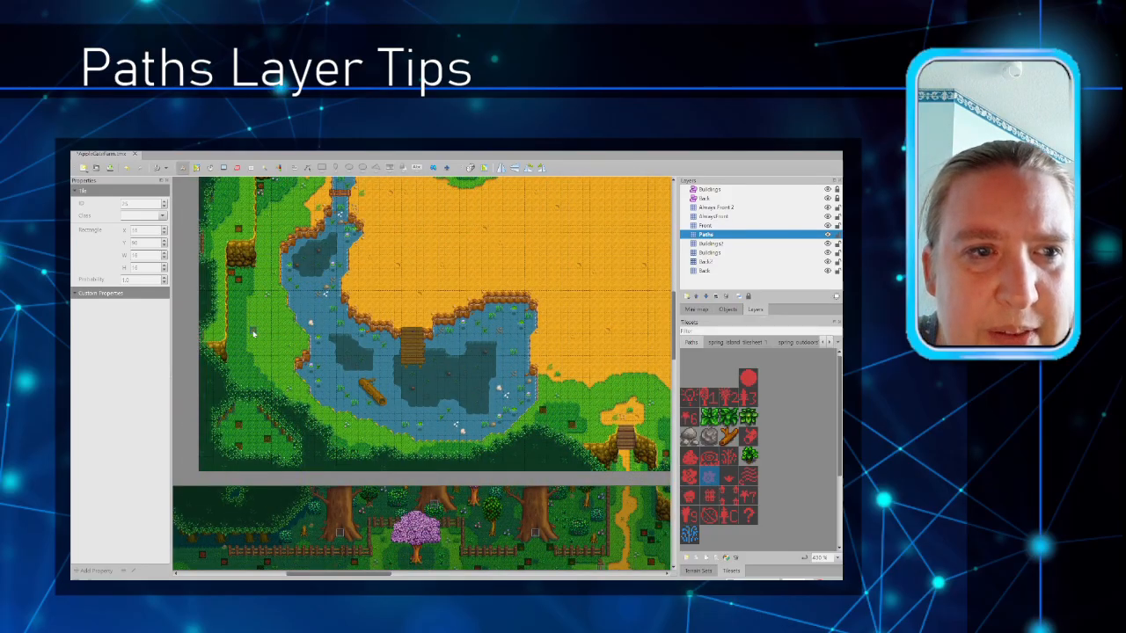
{"action": "scroll", "coordinate": [253, 332], "scroll_direction": "up", "scroll_amount": 3}
{"action": "left_click_drag", "start_coordinate": [351, 577], "coordinate": [465, 558]}
{"action": "scroll", "coordinate": [475, 431], "scroll_direction": "down", "scroll_amount": 1}
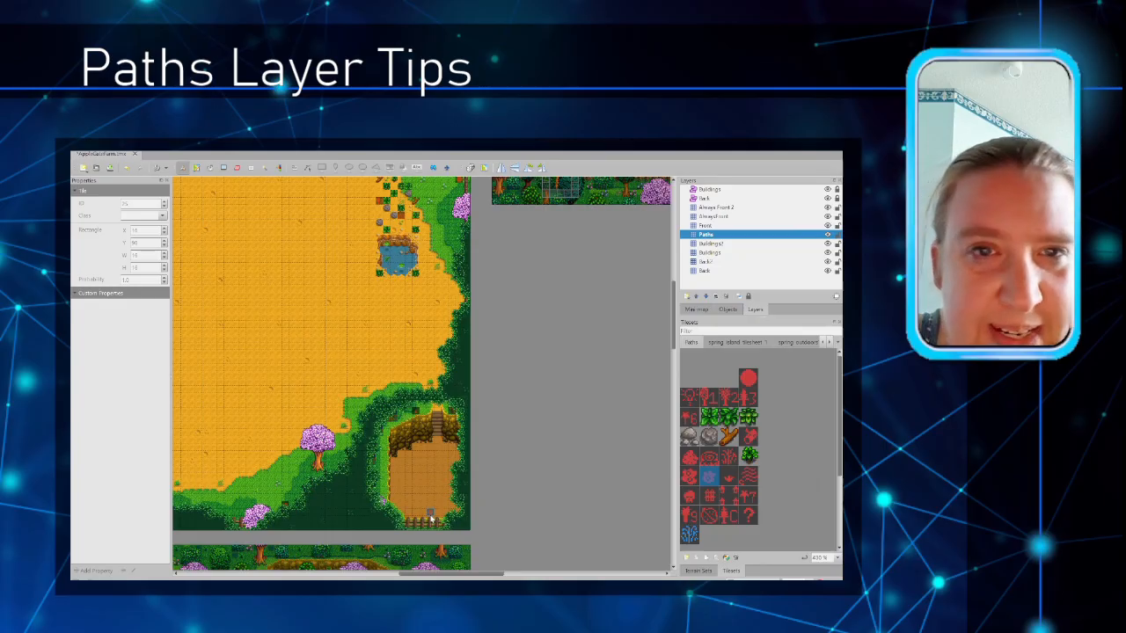
{"action": "scroll", "coordinate": [431, 519], "scroll_direction": "up", "scroll_amount": 3}
{"action": "left_click_drag", "start_coordinate": [422, 577], "coordinate": [322, 576]}
{"action": "scroll", "coordinate": [306, 468], "scroll_direction": "up", "scroll_amount": 1}
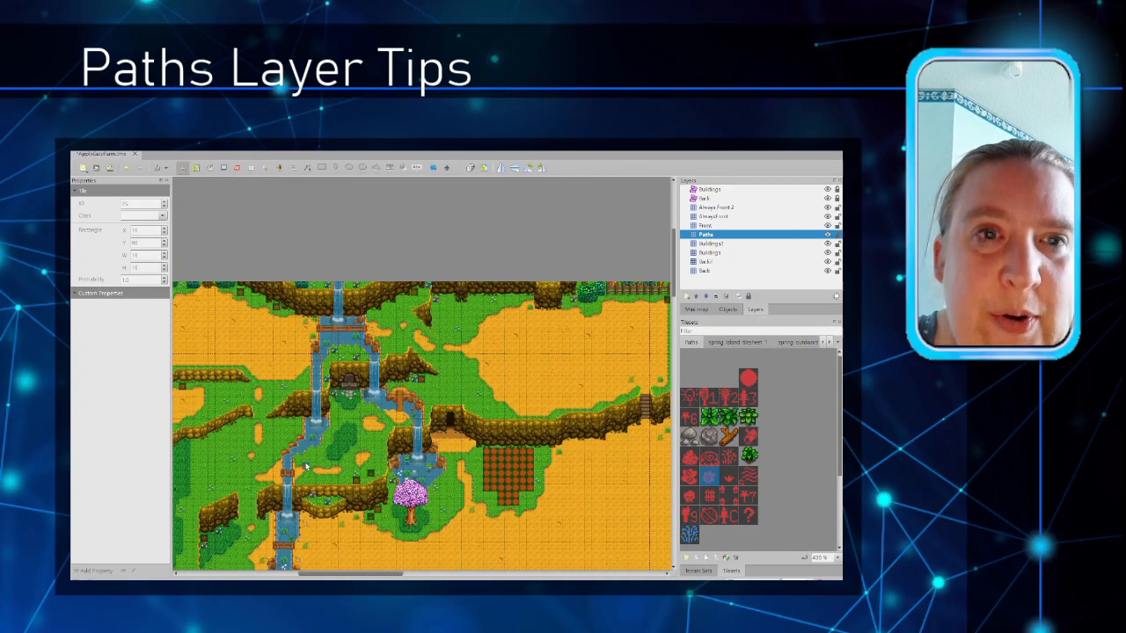
{"action": "scroll", "coordinate": [400, 428], "scroll_direction": "down", "scroll_amount": 3}
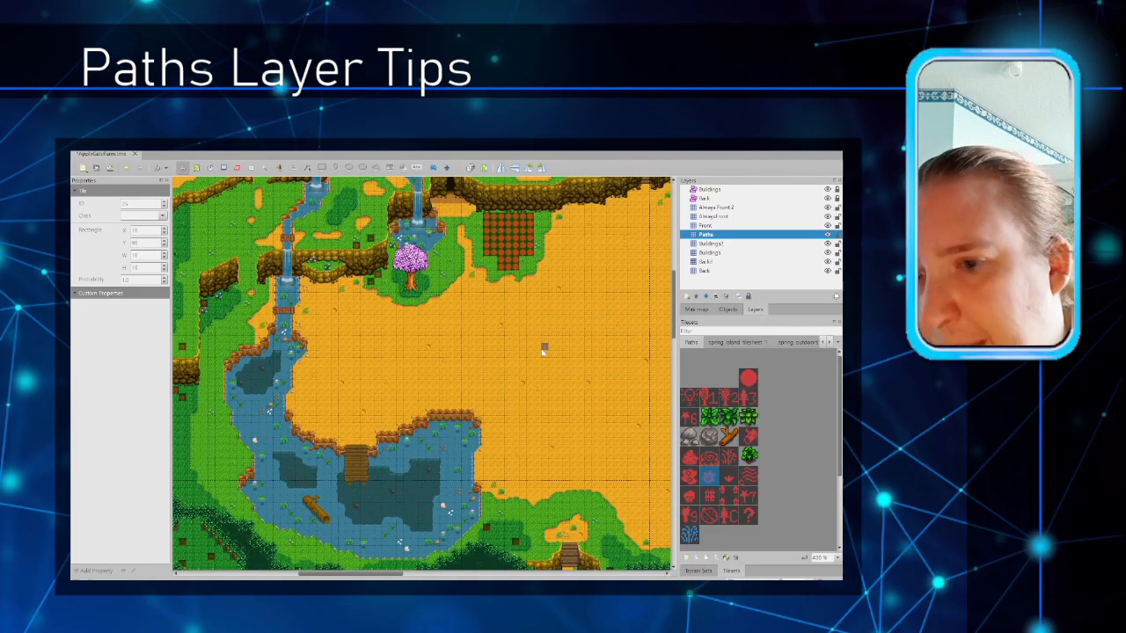
{"action": "left_click_drag", "start_coordinate": [392, 575], "coordinate": [387, 576]}
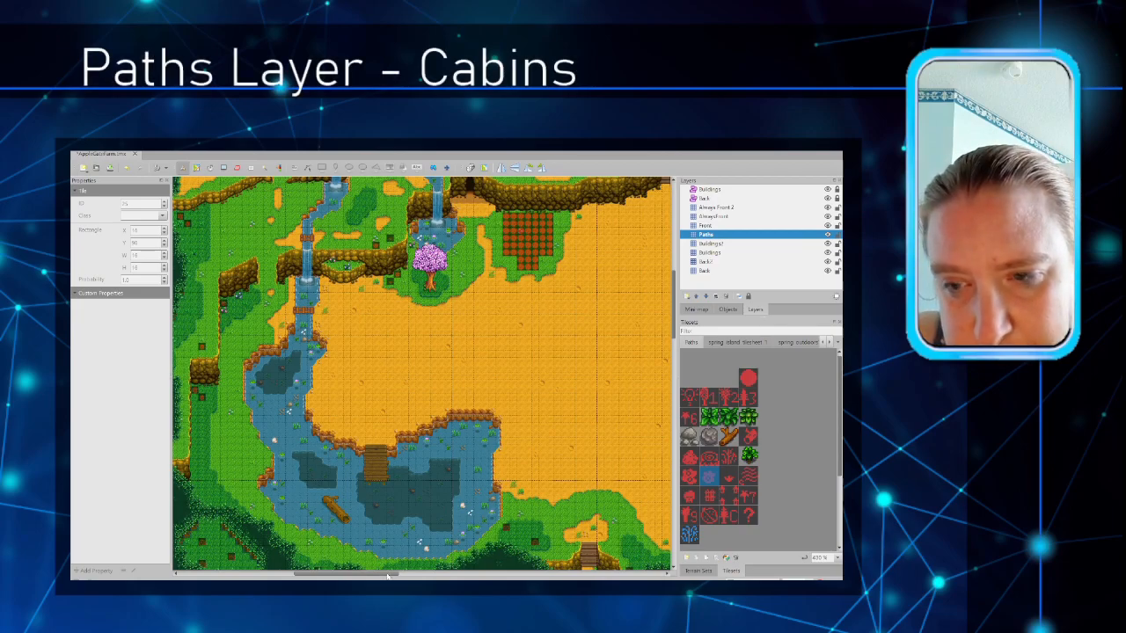
{"action": "left_click_drag", "start_coordinate": [387, 576], "coordinate": [398, 576]}
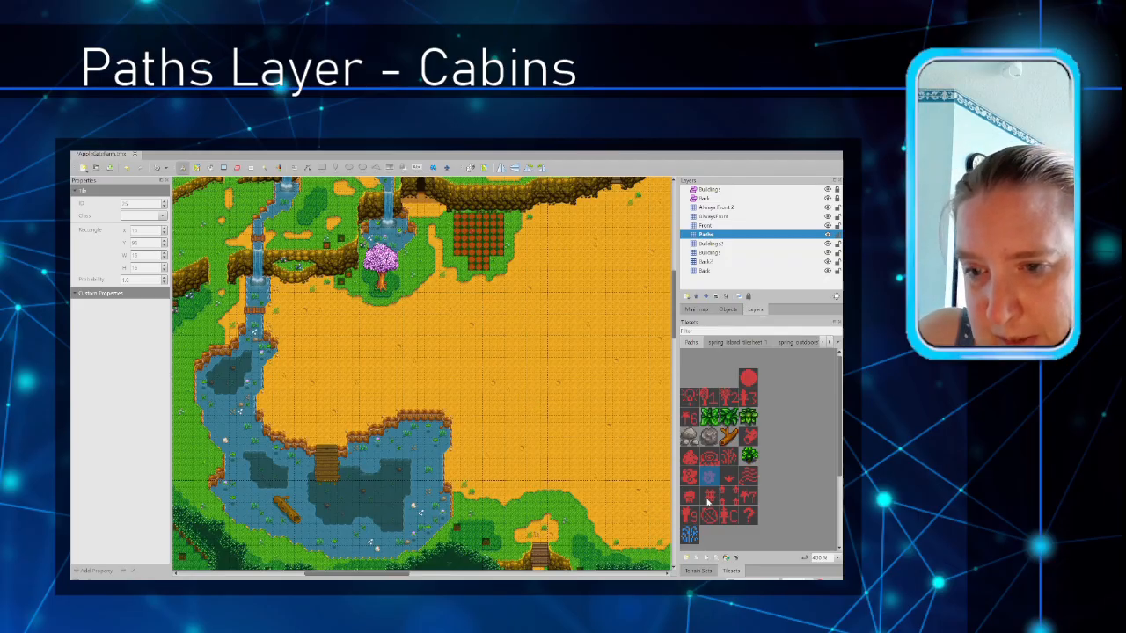
Step: Compare cabin tiles 29 and 30 in the Paths tileset and look over the open farmland for cabin positions
{"action": "left_click", "coordinate": [709, 497]}
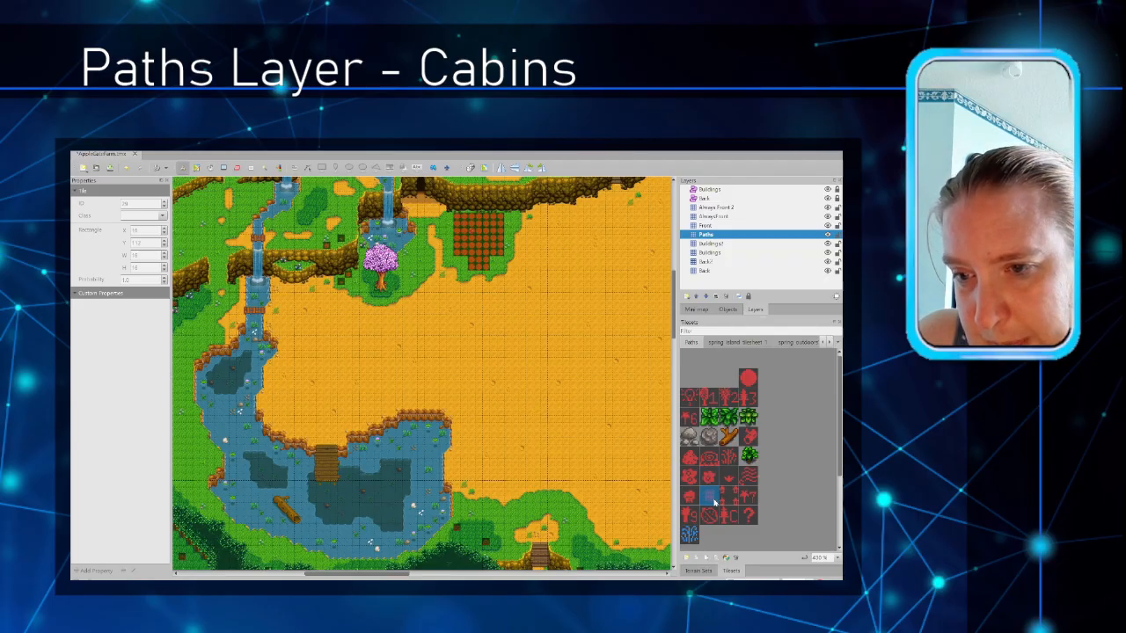
{"action": "left_click", "coordinate": [731, 503]}
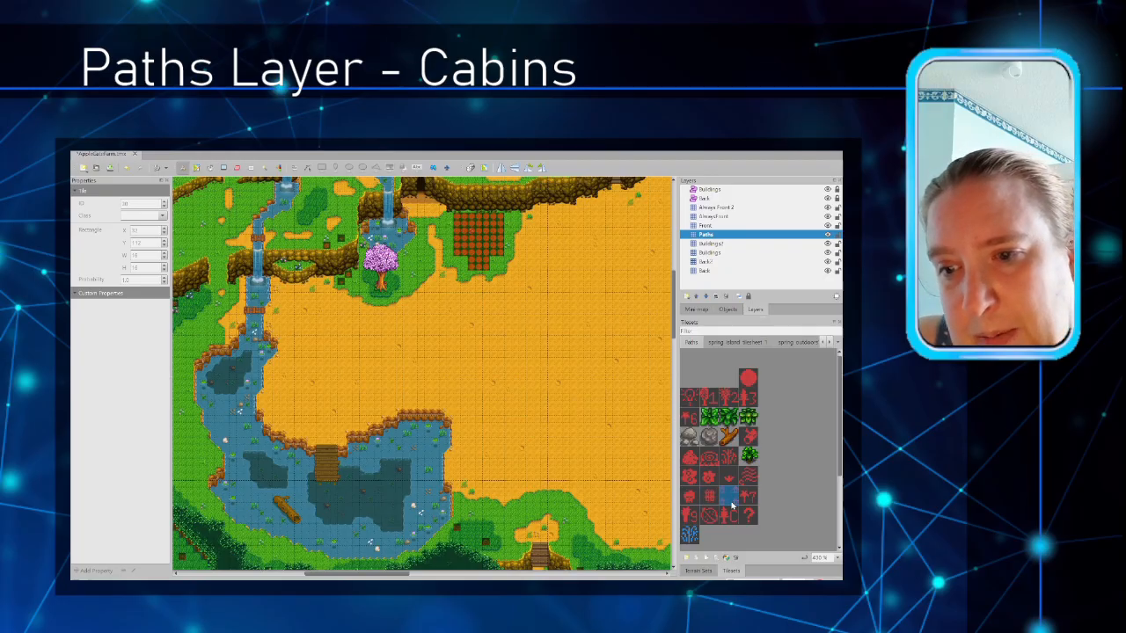
{"action": "left_click", "coordinate": [715, 500]}
{"action": "left_click_drag", "start_coordinate": [359, 575], "coordinate": [406, 574]}
{"action": "scroll", "coordinate": [296, 329], "scroll_direction": "up", "scroll_amount": 1}
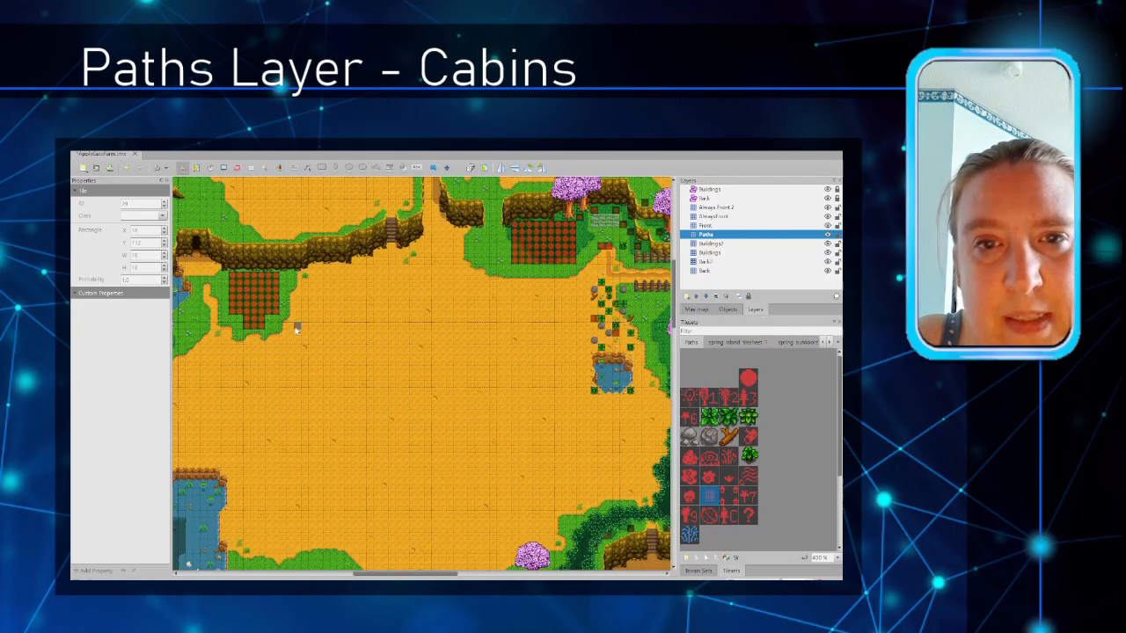
{"action": "scroll", "coordinate": [297, 328], "scroll_direction": "down", "scroll_amount": 1}
{"action": "scroll", "coordinate": [393, 341], "scroll_direction": "up", "scroll_amount": 1}
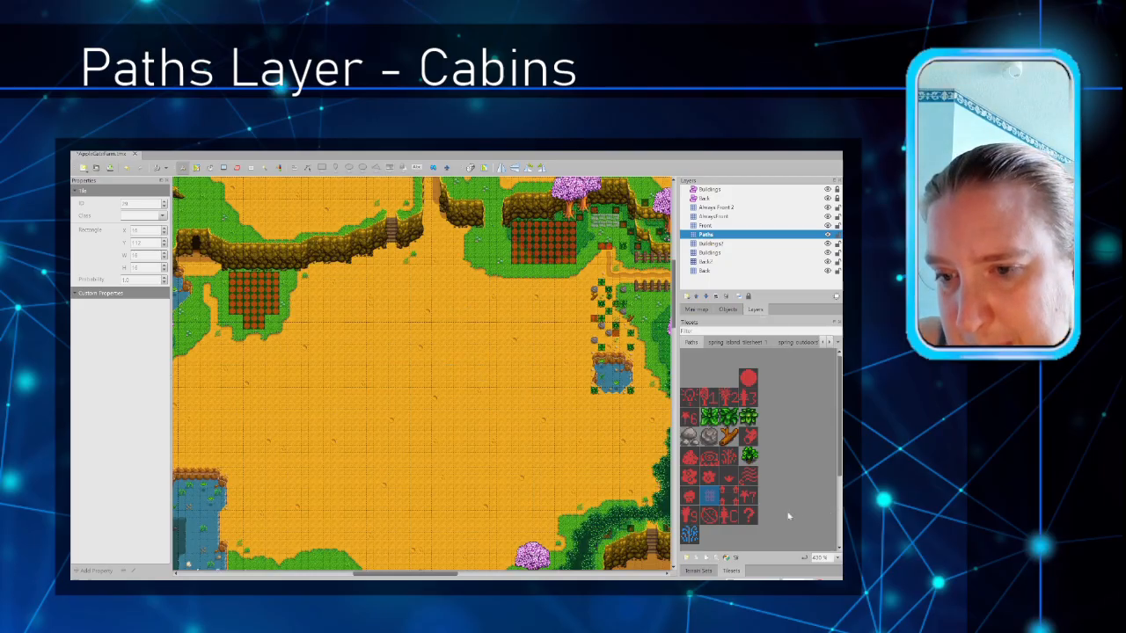
{"action": "left_click", "coordinate": [727, 498]}
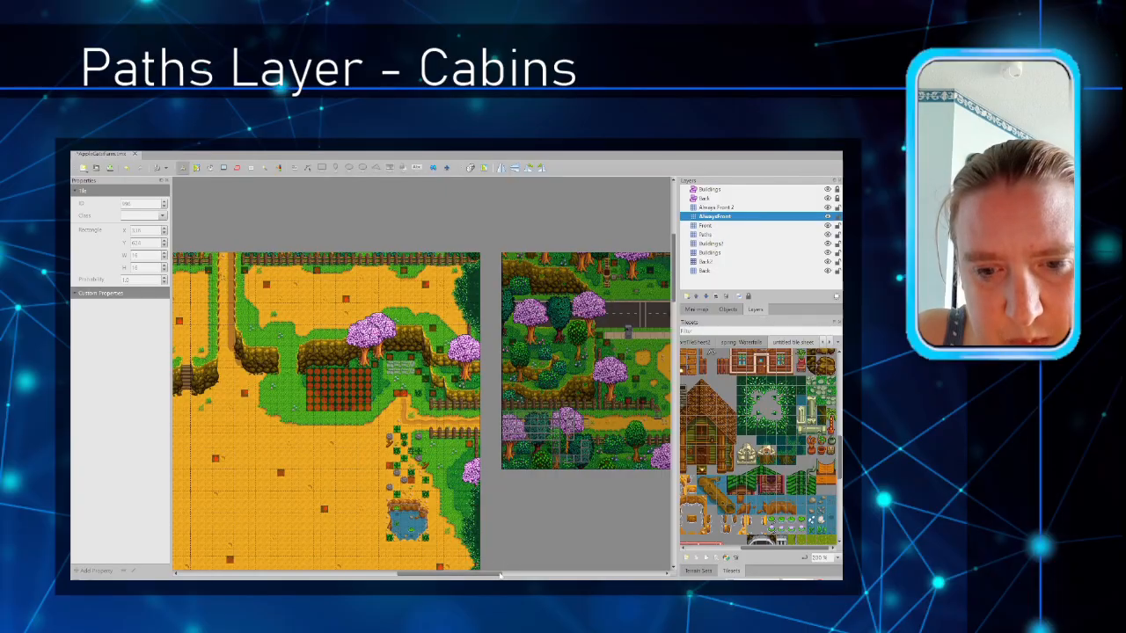
Step: Review the path markers spread across the farmland from the northeast corner towards the pond
{"action": "scroll", "coordinate": [458, 566], "scroll_direction": "up", "scroll_amount": 3, "text": "ctrl"}
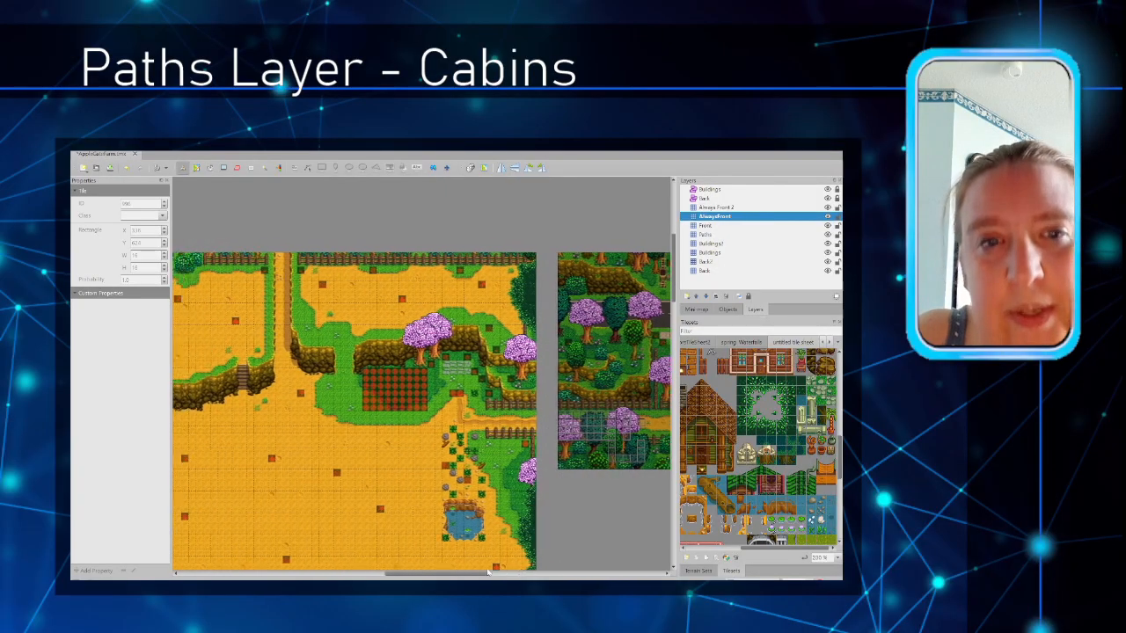
{"action": "scroll", "coordinate": [457, 561], "scroll_direction": "down", "scroll_amount": 1, "text": "ctrl"}
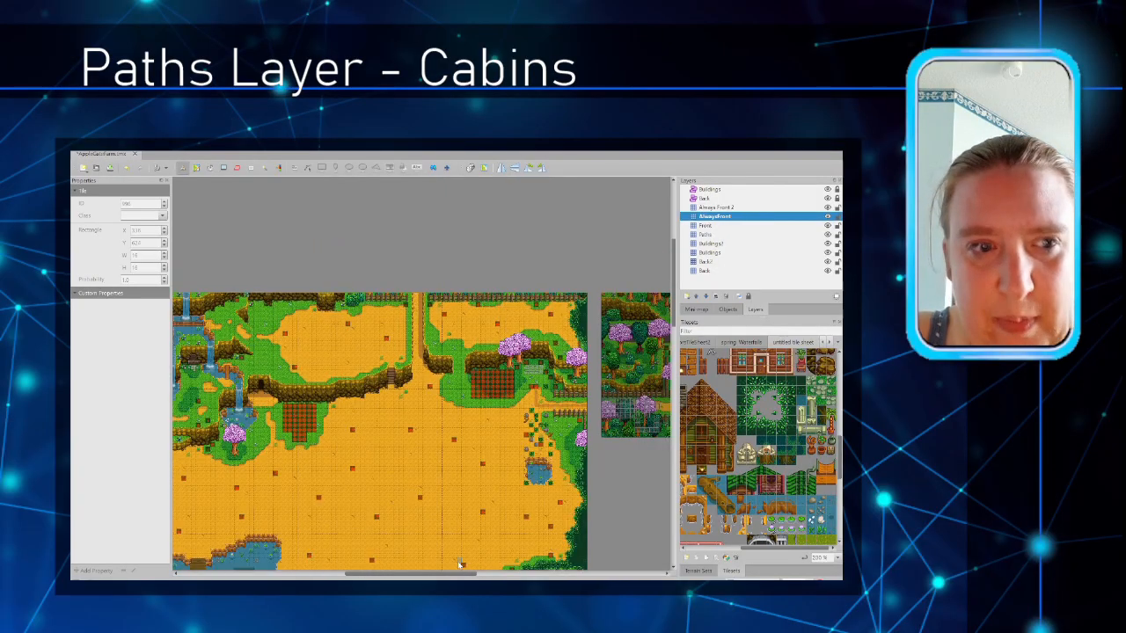
{"action": "scroll", "coordinate": [428, 573], "scroll_direction": "down", "scroll_amount": 3}
{"action": "left_click_drag", "start_coordinate": [477, 576], "coordinate": [450, 576]}
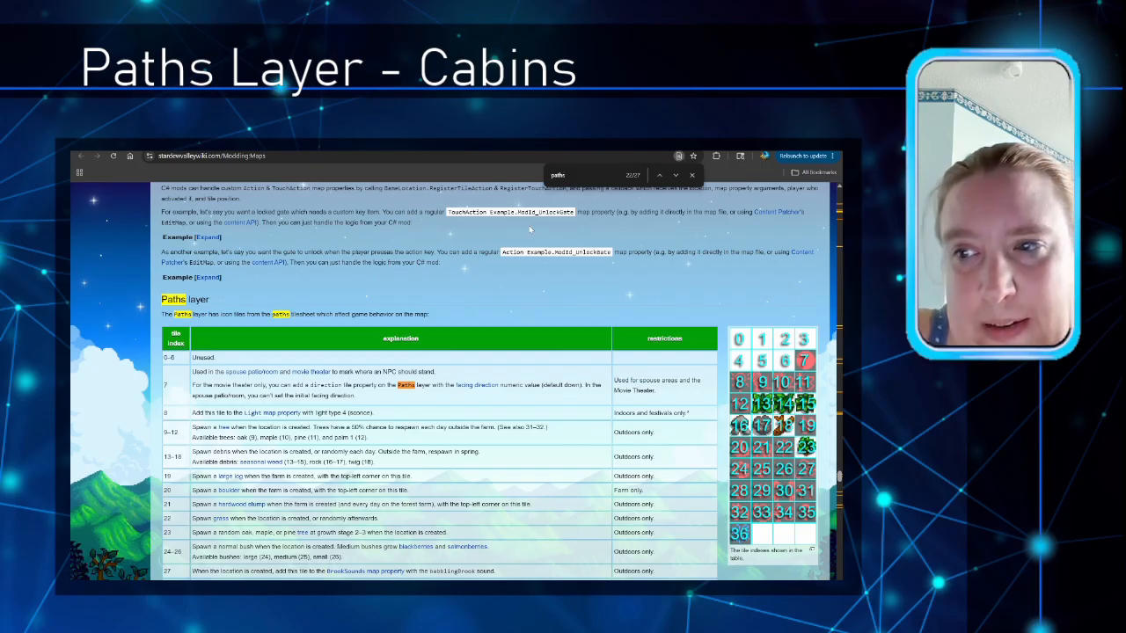
Step: Switch to the Stardew Valley wiki's Modding:Maps page, bring up the Paths layer tile table and close the page search
{"action": "scroll", "coordinate": [531, 227], "scroll_direction": "down", "scroll_amount": 2}
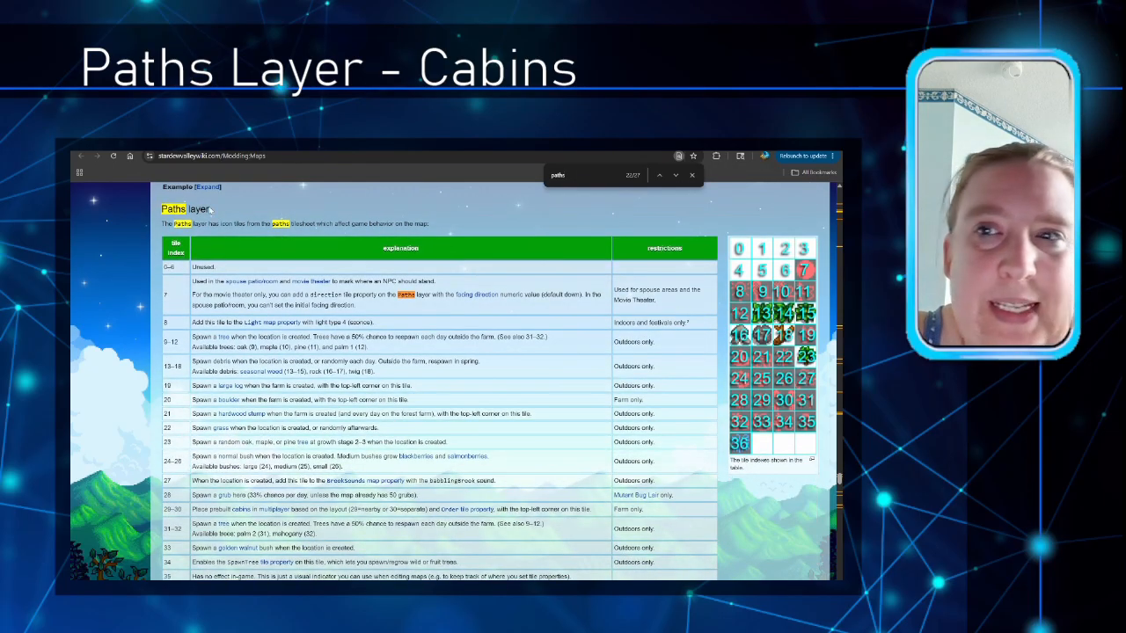
{"action": "left_click", "coordinate": [693, 176]}
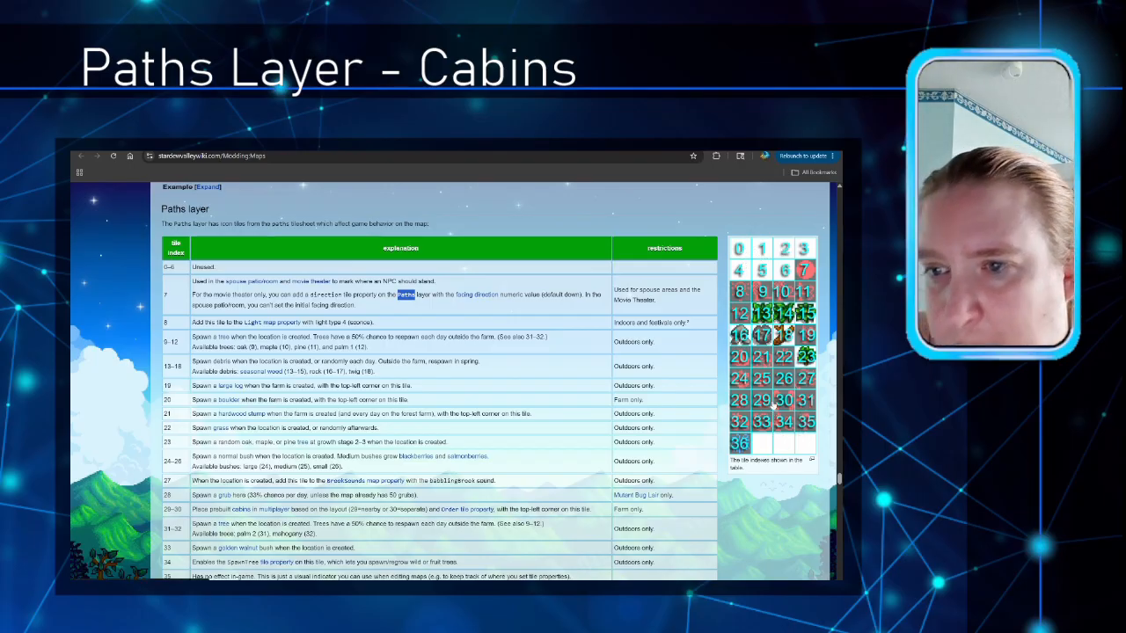
Step: Read the wiki's entry on cabin tiles 29–30, switch back to Tiled and select the Paths layer and cabin tile 29
{"action": "scroll", "coordinate": [776, 431], "scroll_direction": "down", "scroll_amount": 2}
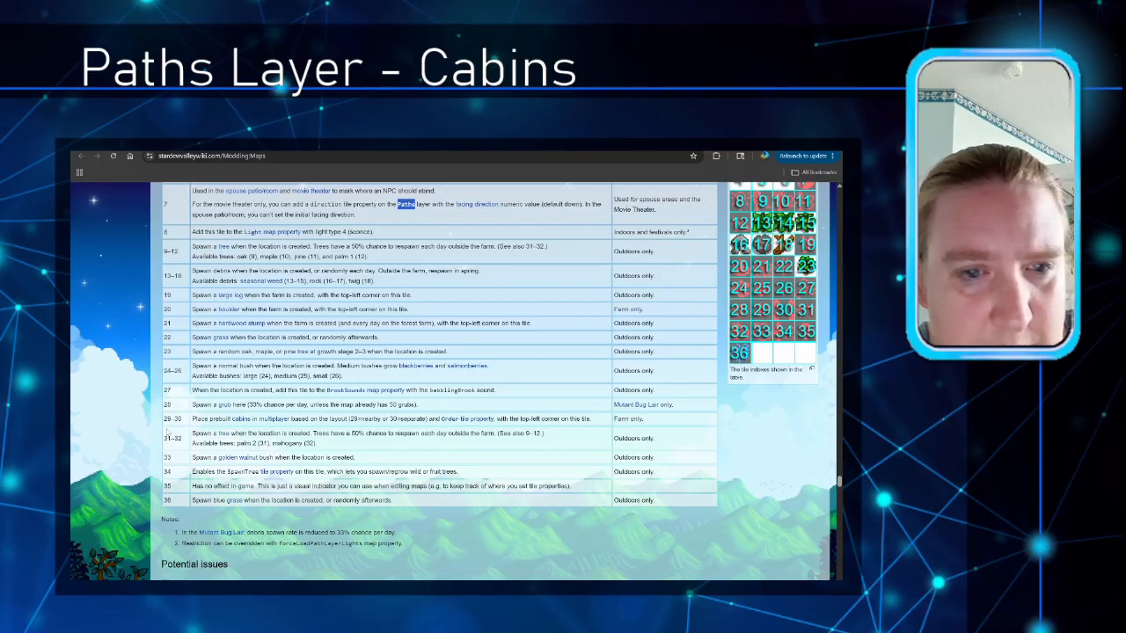
{"action": "left_click", "coordinate": [241, 420]}
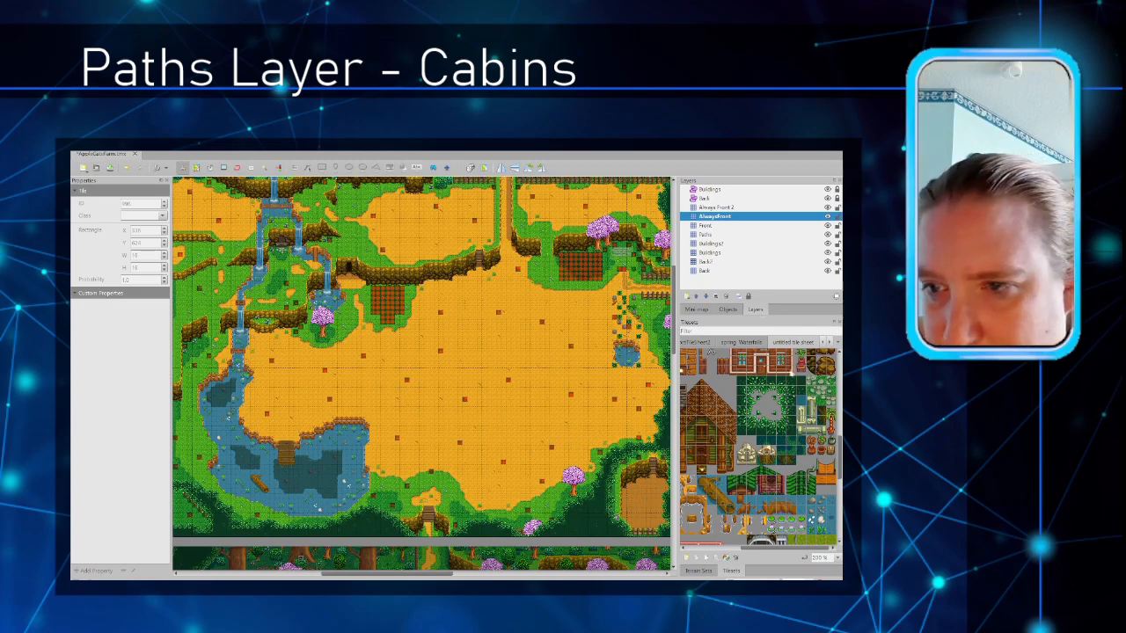
{"action": "scroll", "coordinate": [754, 344], "scroll_direction": "up", "scroll_amount": 5}
{"action": "left_click", "coordinate": [706, 234]}
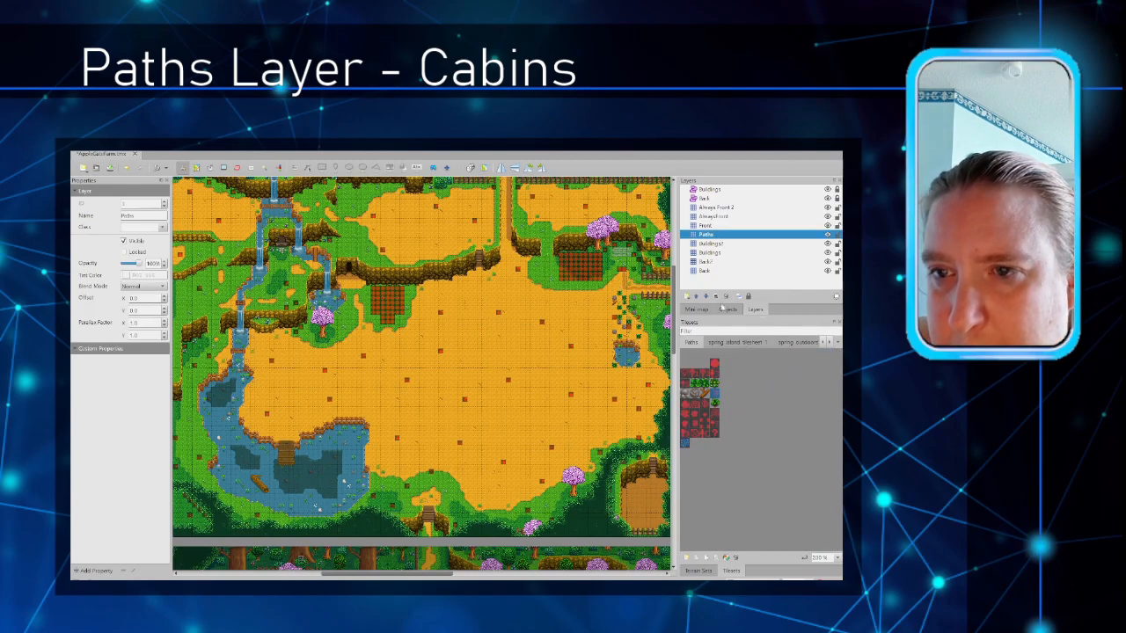
{"action": "left_click", "coordinate": [696, 430]}
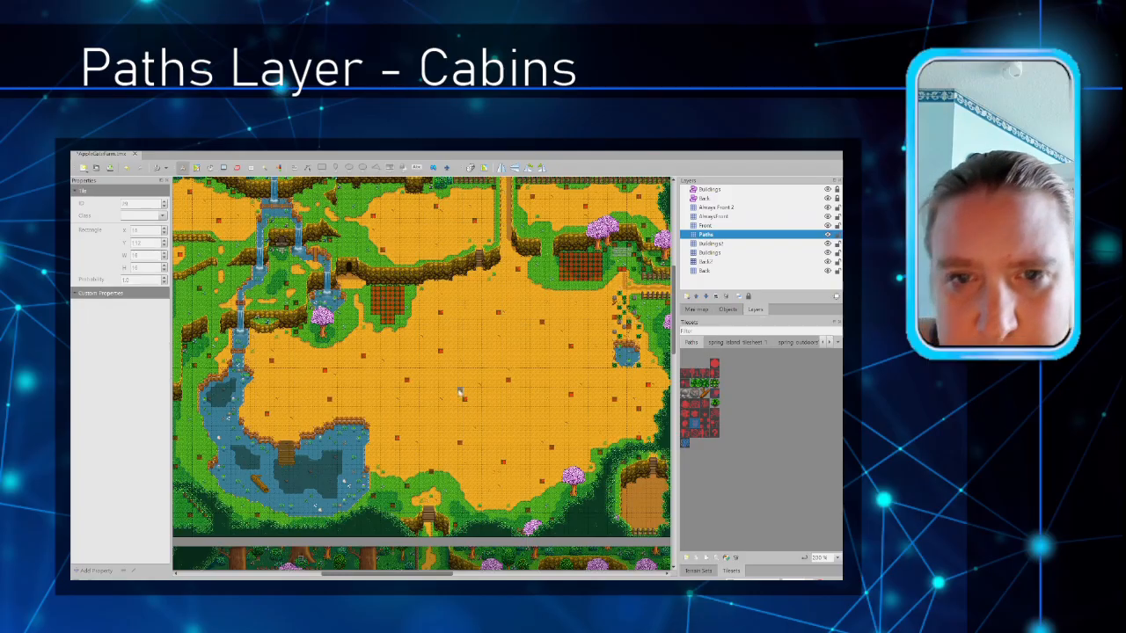
Step: Erase the Paths marker near the western edge of the northeast field
{"action": "scroll", "coordinate": [470, 372], "scroll_direction": "up", "scroll_amount": 1}
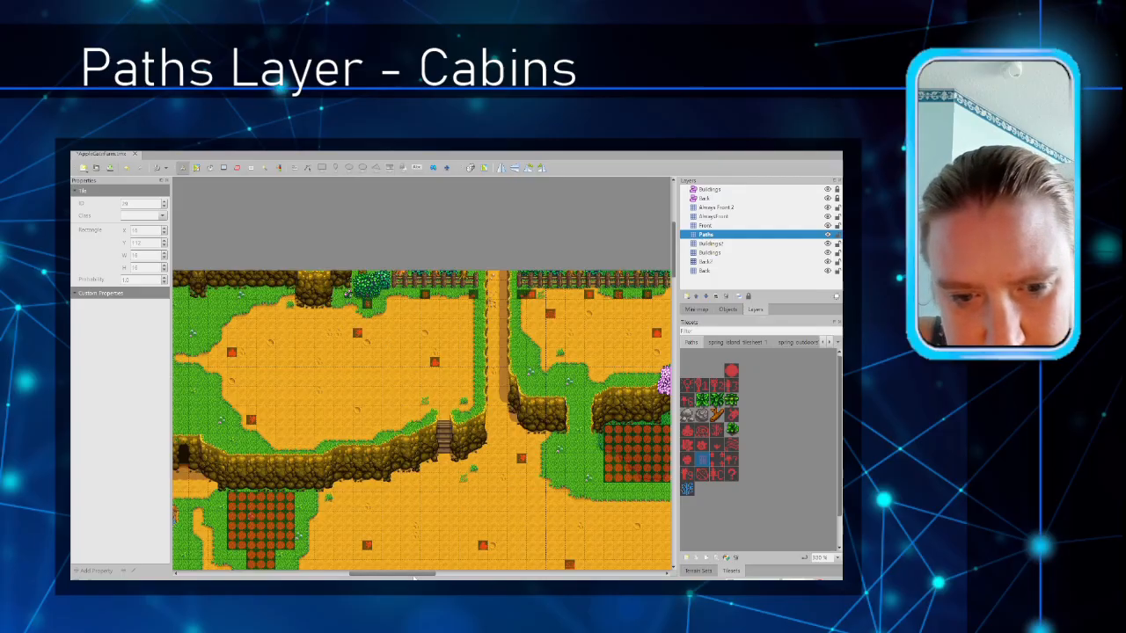
{"action": "left_click_drag", "start_coordinate": [413, 576], "coordinate": [443, 575]}
{"action": "left_click", "coordinate": [236, 168]}
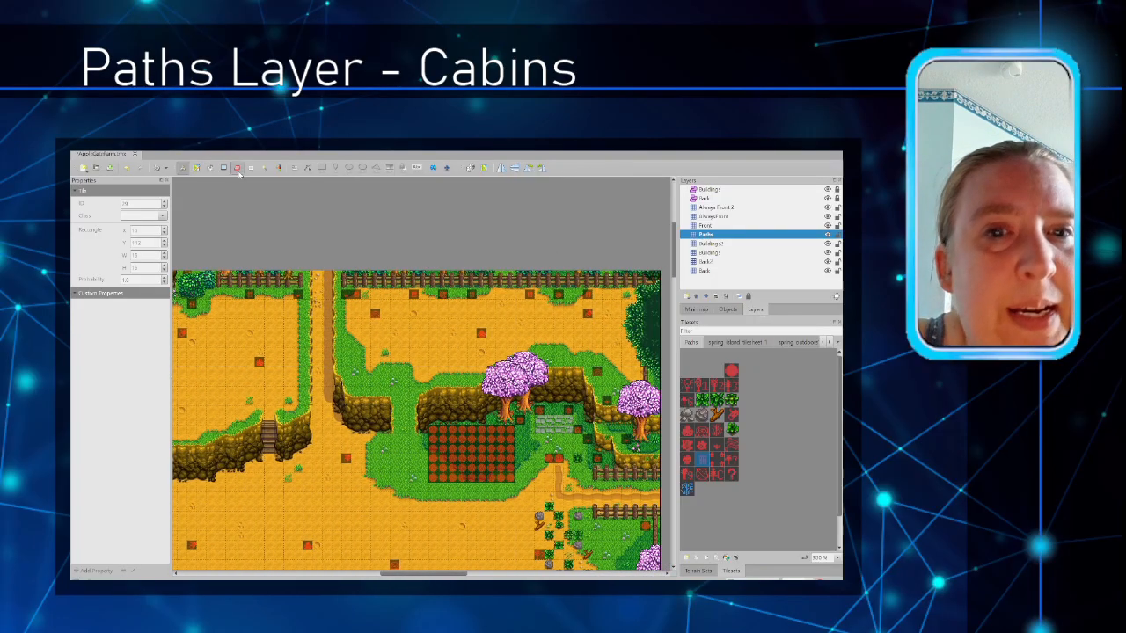
{"action": "left_click", "coordinate": [375, 313]}
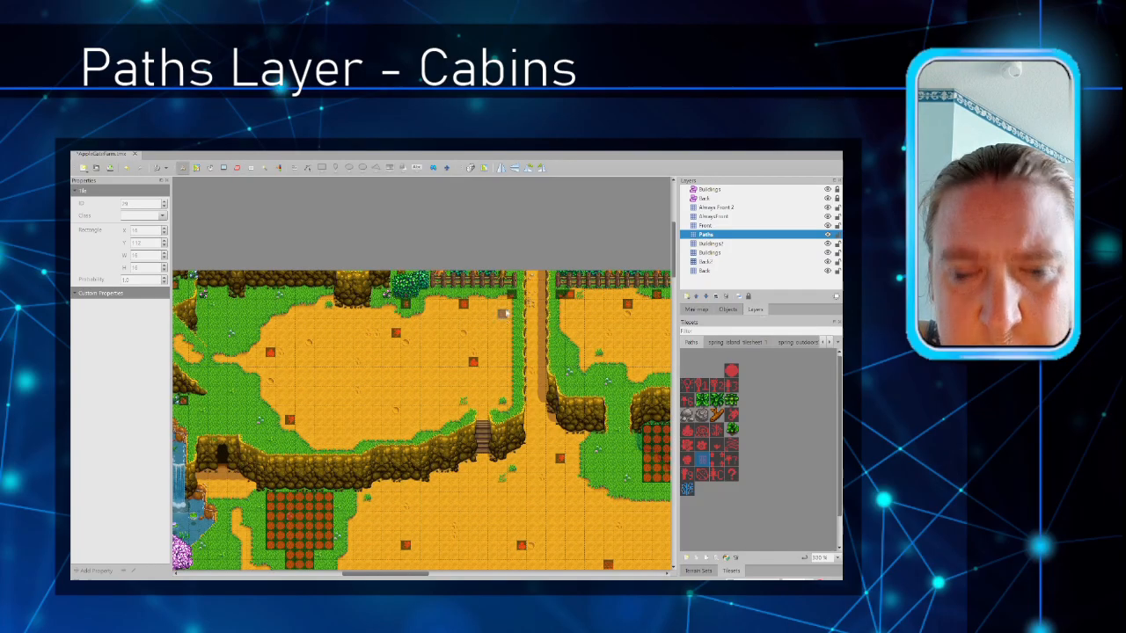
{"action": "scroll", "coordinate": [500, 375], "scroll_direction": "down", "scroll_amount": 3}
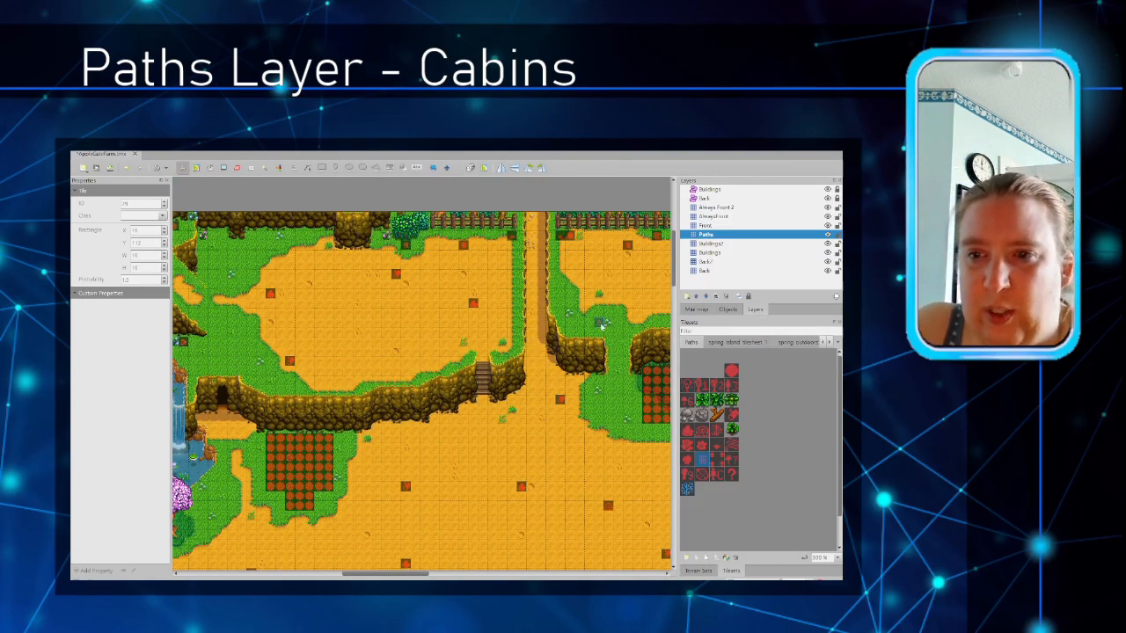
Step: Pick cabin tile 30 and look over the farm from the northwest waterfalls to the eastern farmland for separate cabin positions
{"action": "left_click", "coordinate": [717, 459]}
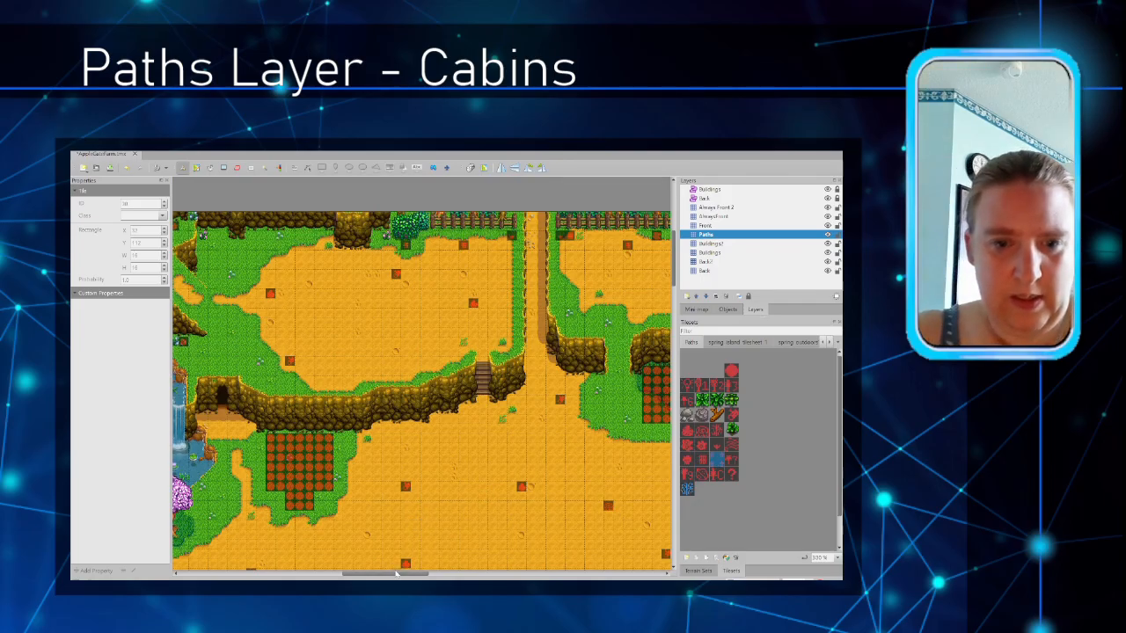
{"action": "left_click_drag", "start_coordinate": [394, 574], "coordinate": [318, 573]}
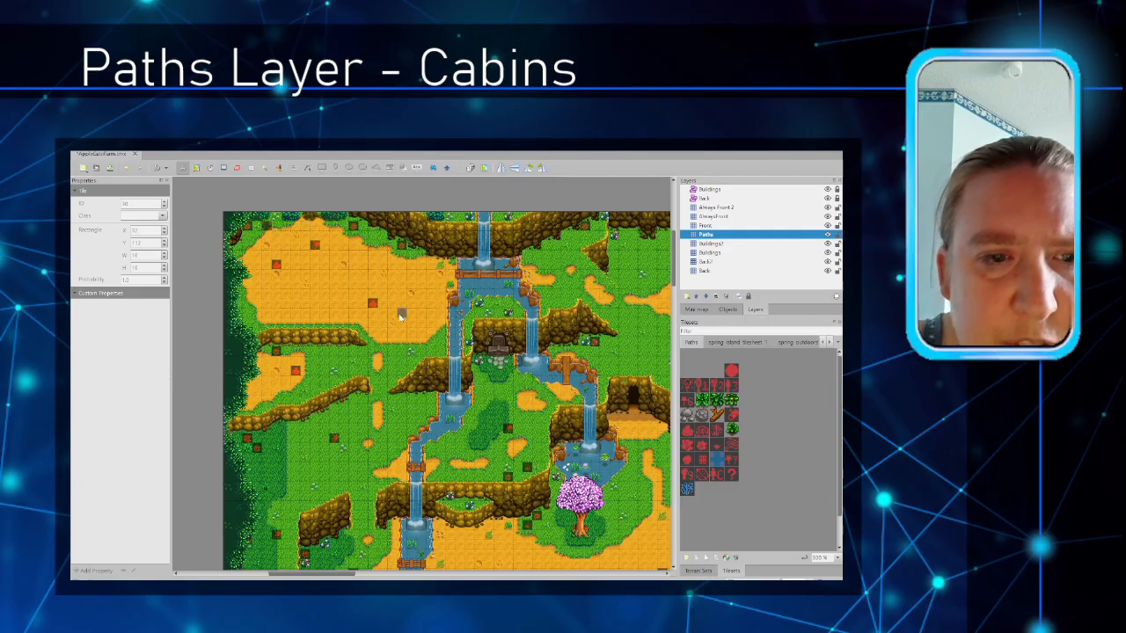
{"action": "scroll", "coordinate": [400, 314], "scroll_direction": "down", "scroll_amount": 3}
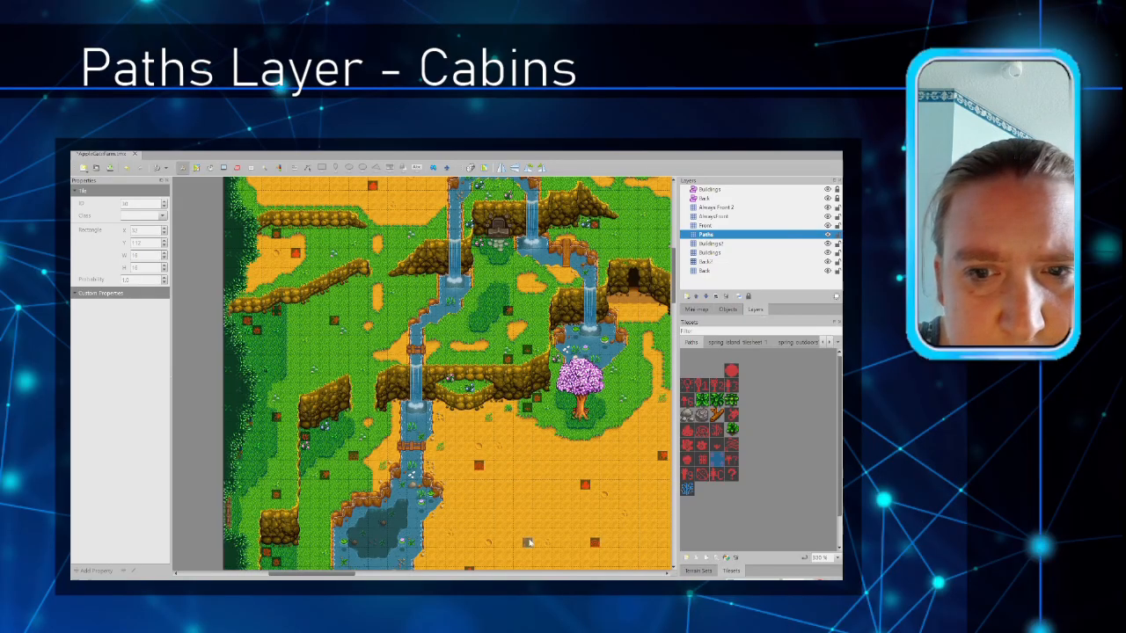
{"action": "scroll", "coordinate": [468, 552], "scroll_direction": "down", "scroll_amount": 6}
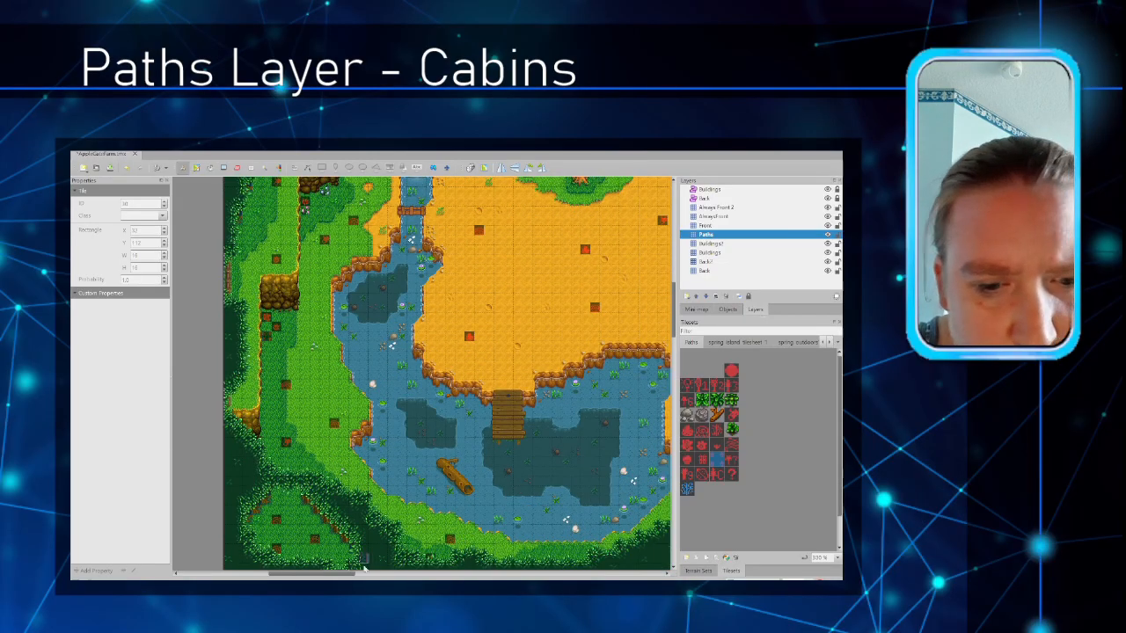
{"action": "left_click_drag", "start_coordinate": [314, 575], "coordinate": [399, 575]}
{"action": "scroll", "coordinate": [586, 520], "scroll_direction": "down", "scroll_amount": 2}
{"action": "scroll", "coordinate": [603, 512], "scroll_direction": "up", "scroll_amount": 1}
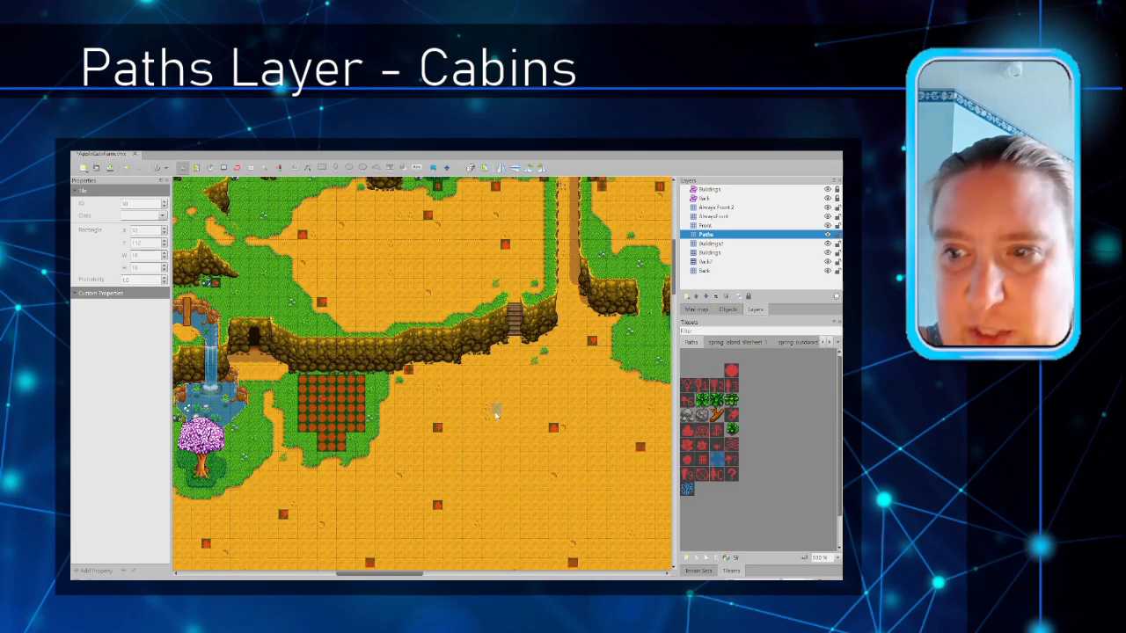
{"action": "scroll", "coordinate": [494, 411], "scroll_direction": "down", "scroll_amount": 1, "text": "ctrl"}
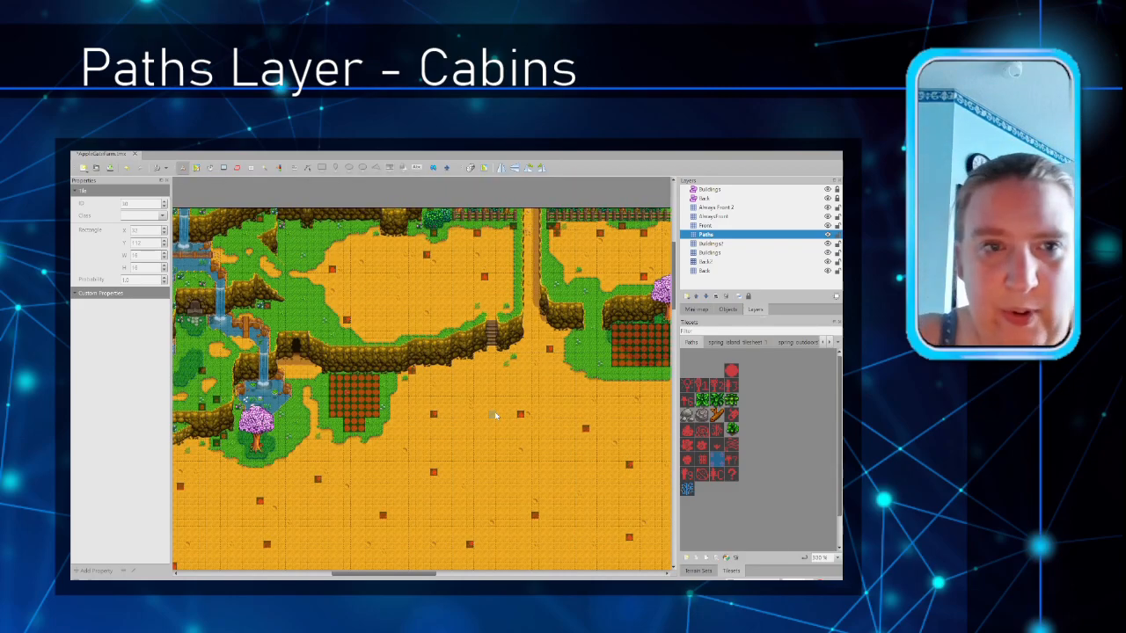
{"action": "scroll", "coordinate": [497, 418], "scroll_direction": "down", "scroll_amount": 2}
{"action": "left_click_drag", "start_coordinate": [426, 574], "coordinate": [443, 573]}
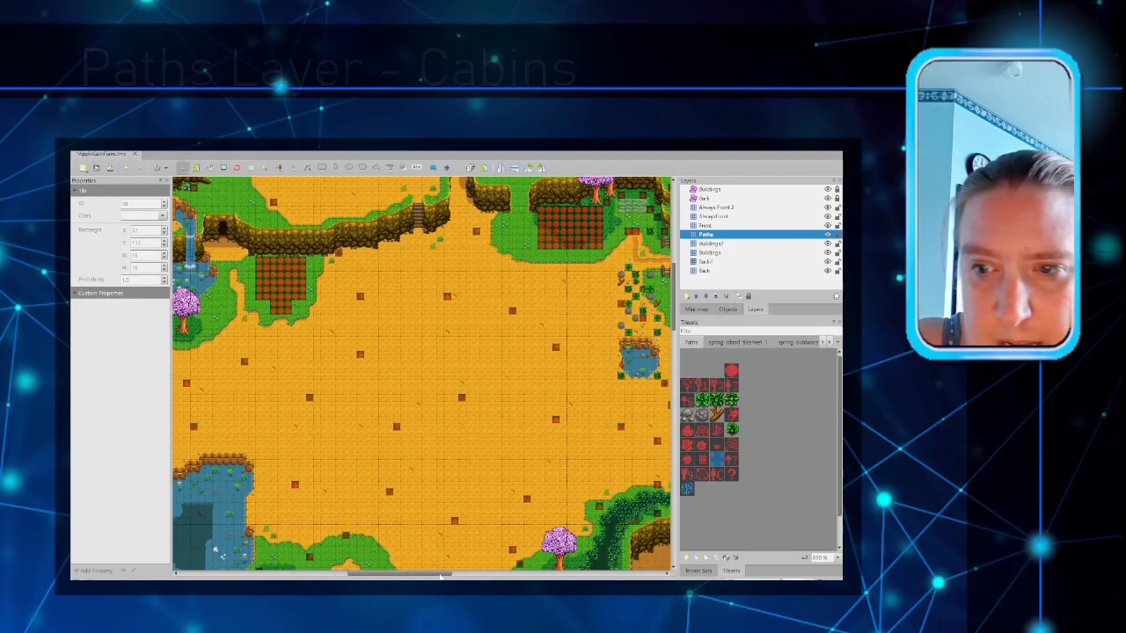
Step: Choose blue grass tile 36 in the Paths tileset and paint three winding strips across the eastern farmland
{"action": "left_click", "coordinate": [687, 490]}
{"action": "left_click", "coordinate": [693, 518]}
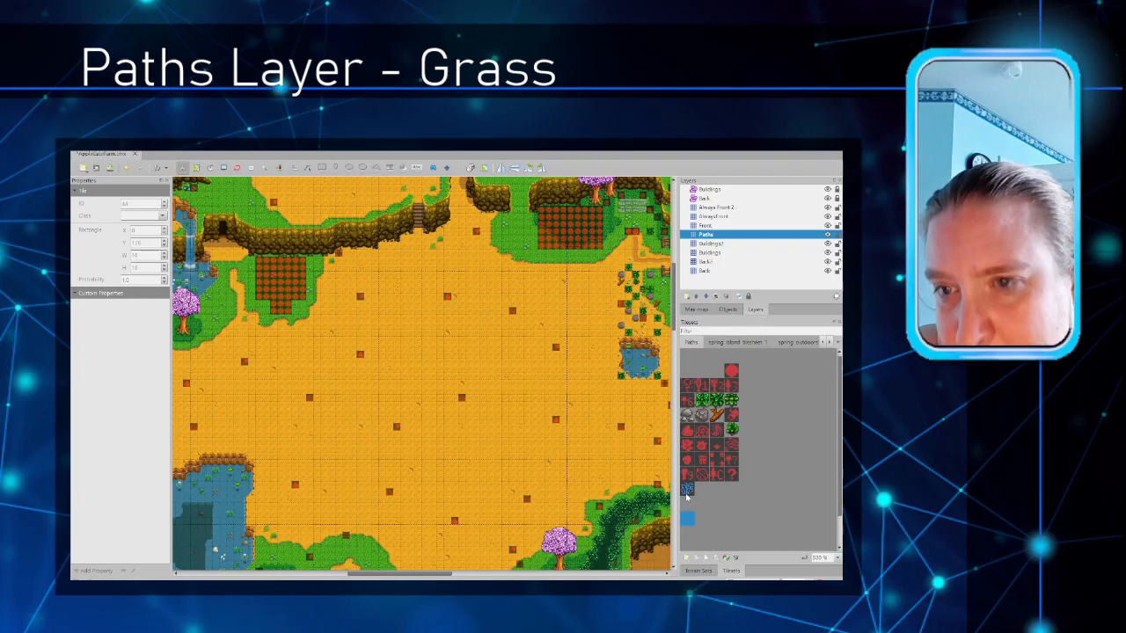
{"action": "left_click", "coordinate": [688, 493]}
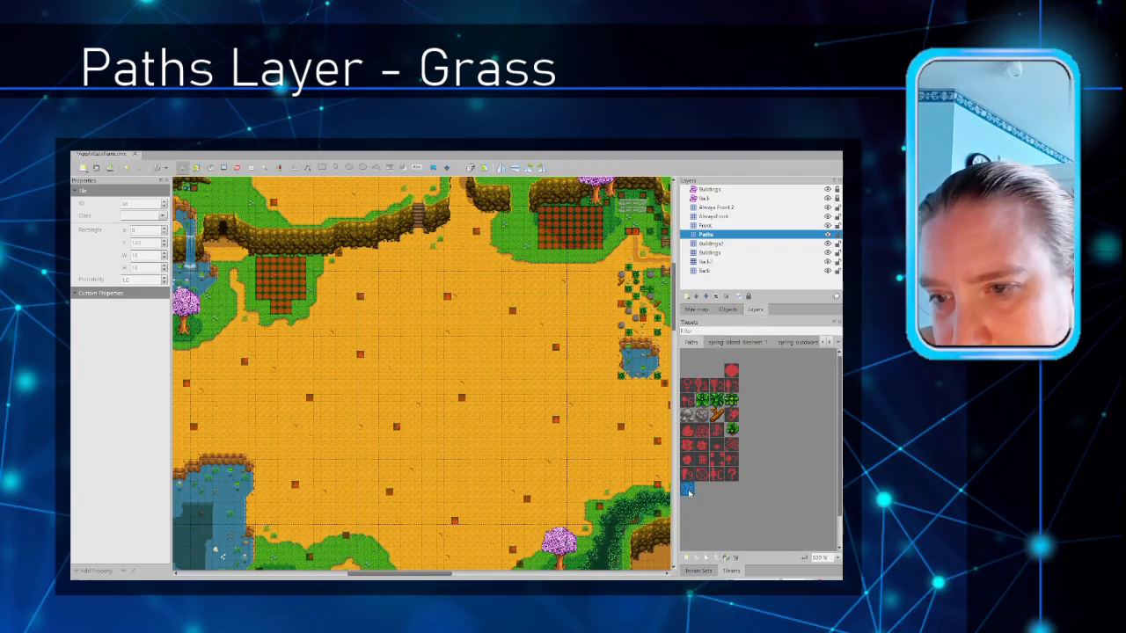
{"action": "left_click", "coordinate": [718, 431]}
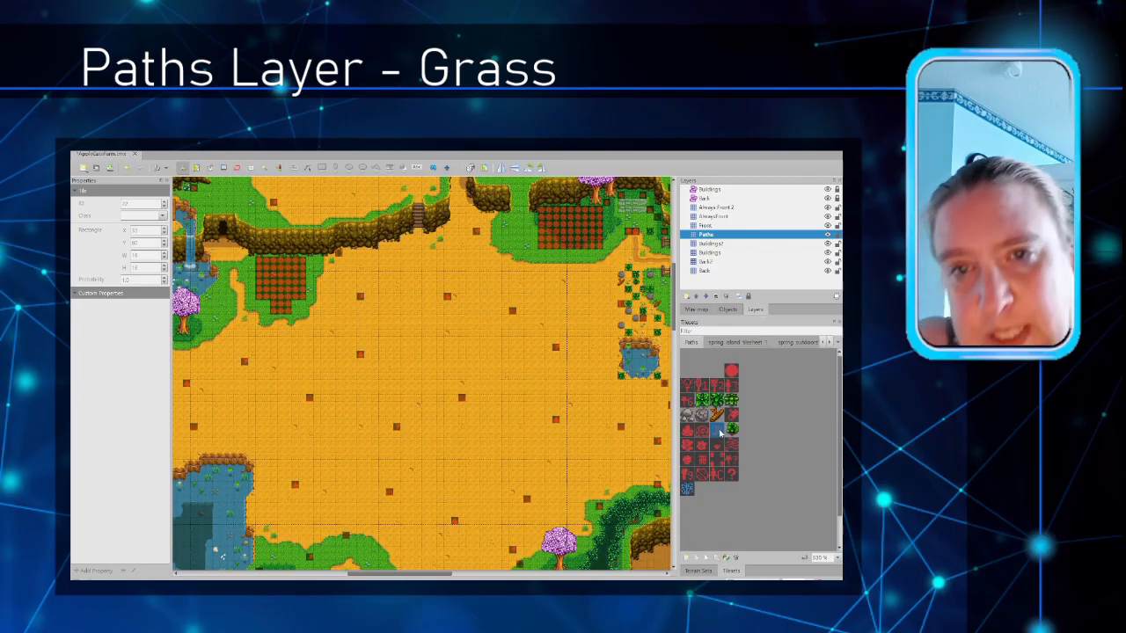
{"action": "left_click", "coordinate": [690, 489]}
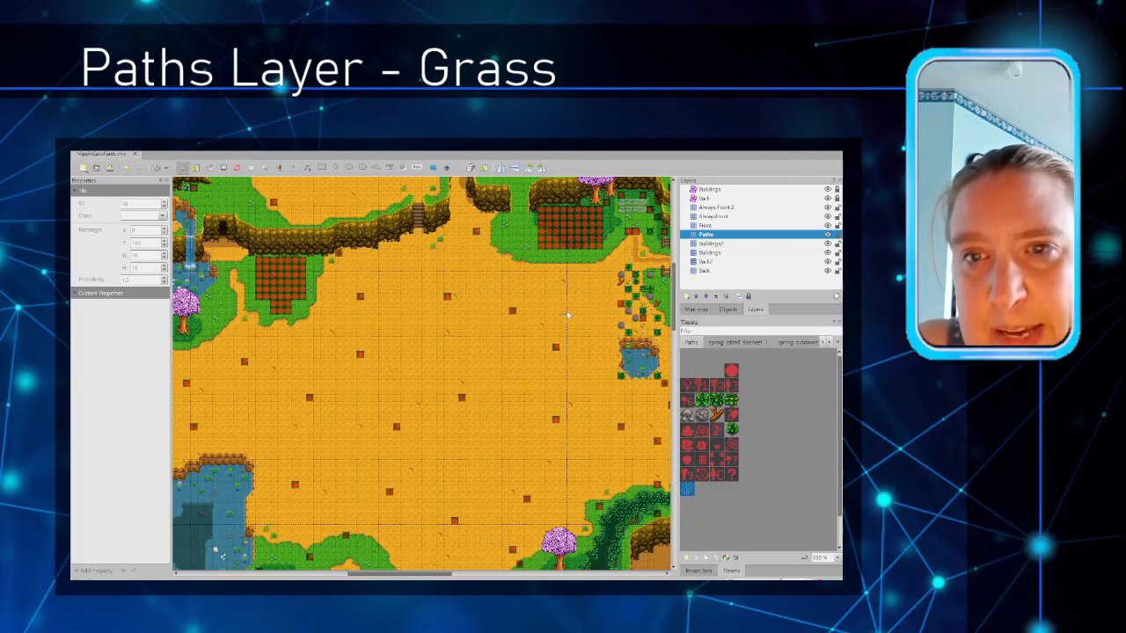
{"action": "left_click_drag", "start_coordinate": [544, 290], "coordinate": [591, 348]}
{"action": "left_click_drag", "start_coordinate": [585, 420], "coordinate": [581, 493]}
{"action": "mouse_move", "coordinate": [483, 362]}
{"action": "left_mouse_down"}
{"action": "mouse_move", "coordinate": [516, 387]}
{"action": "mouse_move", "coordinate": [531, 443]}
{"action": "left_mouse_up"}
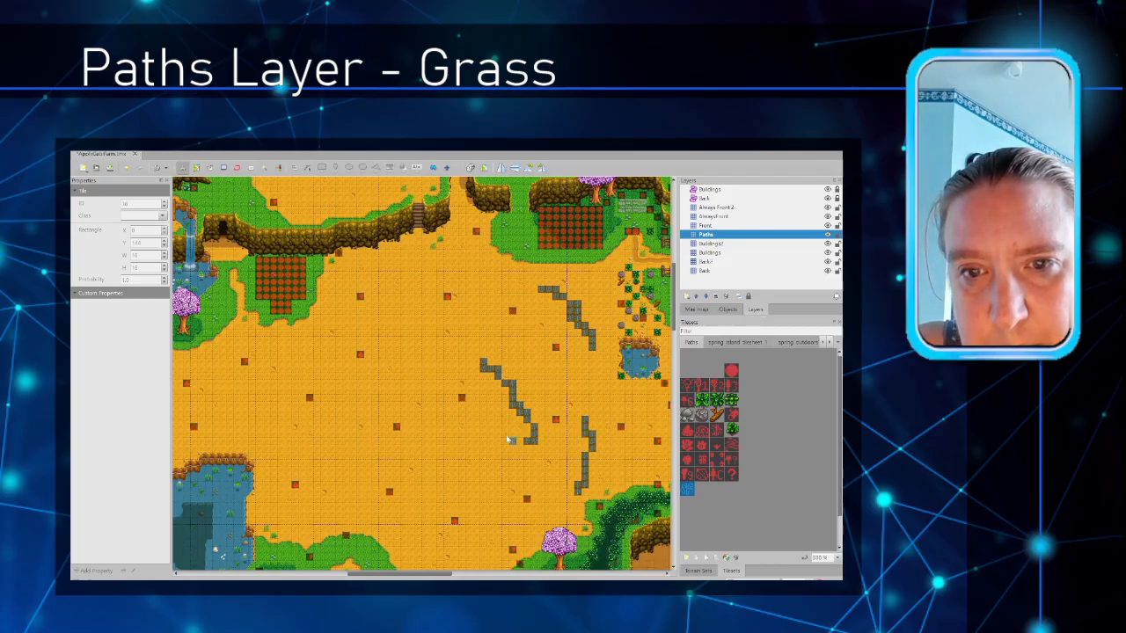
Step: Paint blue grass patches in the northeast field, the north-central field and on the green strip west of it
{"action": "scroll", "coordinate": [383, 420], "scroll_direction": "down", "scroll_amount": 2}
{"action": "scroll", "coordinate": [388, 394], "scroll_direction": "up", "scroll_amount": 3}
{"action": "scroll", "coordinate": [388, 394], "scroll_direction": "up", "scroll_amount": 2}
{"action": "left_click_drag", "start_coordinate": [540, 257], "coordinate": [637, 262]}
{"action": "mouse_move", "coordinate": [384, 256]}
{"action": "left_mouse_down"}
{"action": "mouse_move", "coordinate": [378, 292]}
{"action": "mouse_move", "coordinate": [374, 276]}
{"action": "mouse_move", "coordinate": [338, 311]}
{"action": "mouse_move", "coordinate": [353, 319]}
{"action": "left_mouse_up"}
{"action": "mouse_move", "coordinate": [239, 252]}
{"action": "left_mouse_down"}
{"action": "mouse_move", "coordinate": [226, 280]}
{"action": "mouse_move", "coordinate": [230, 306]}
{"action": "left_mouse_up"}
Step: Paint blue grass patches in the two northwest fields and on the farmland north of the large pond
{"action": "left_click_drag", "start_coordinate": [436, 577], "coordinate": [372, 576]}
{"action": "left_click_drag", "start_coordinate": [291, 247], "coordinate": [326, 272]}
{"action": "left_click_drag", "start_coordinate": [257, 327], "coordinate": [249, 336]}
{"action": "mouse_move", "coordinate": [284, 256]}
{"action": "left_mouse_down"}
{"action": "mouse_move", "coordinate": [278, 269]}
{"action": "mouse_move", "coordinate": [291, 270]}
{"action": "mouse_move", "coordinate": [256, 285]}
{"action": "left_mouse_up"}
{"action": "scroll", "coordinate": [472, 407], "scroll_direction": "down", "scroll_amount": 3}
{"action": "mouse_move", "coordinate": [436, 325]}
{"action": "left_mouse_down"}
{"action": "mouse_move", "coordinate": [408, 339]}
{"action": "mouse_move", "coordinate": [432, 362]}
{"action": "mouse_move", "coordinate": [423, 395]}
{"action": "mouse_move", "coordinate": [401, 350]}
{"action": "mouse_move", "coordinate": [471, 315]}
{"action": "mouse_move", "coordinate": [451, 308]}
{"action": "mouse_move", "coordinate": [438, 321]}
{"action": "left_mouse_up"}
Step: Widen the three blue grass strips on the eastern farmland into irregular patches
{"action": "left_click_drag", "start_coordinate": [377, 574], "coordinate": [475, 573]}
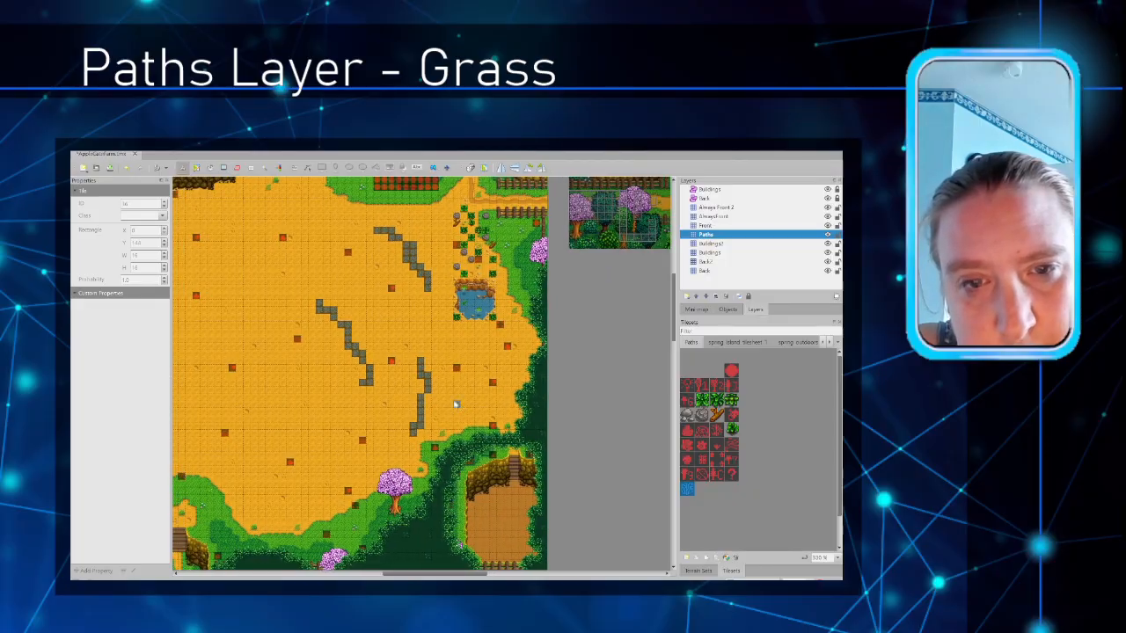
{"action": "left_click_drag", "start_coordinate": [442, 354], "coordinate": [421, 437]}
{"action": "mouse_move", "coordinate": [367, 377]}
{"action": "left_mouse_down"}
{"action": "mouse_move", "coordinate": [364, 341]}
{"action": "mouse_move", "coordinate": [340, 320]}
{"action": "mouse_move", "coordinate": [304, 304]}
{"action": "mouse_move", "coordinate": [290, 312]}
{"action": "mouse_move", "coordinate": [322, 324]}
{"action": "left_mouse_up"}
{"action": "mouse_move", "coordinate": [396, 231]}
{"action": "left_mouse_down"}
{"action": "mouse_move", "coordinate": [424, 245]}
{"action": "mouse_move", "coordinate": [406, 237]}
{"action": "left_mouse_up"}
Step: Paint two blue grass patches on the central farmland northeast of the large pond
{"action": "scroll", "coordinate": [390, 261], "scroll_direction": "up", "scroll_amount": 3}
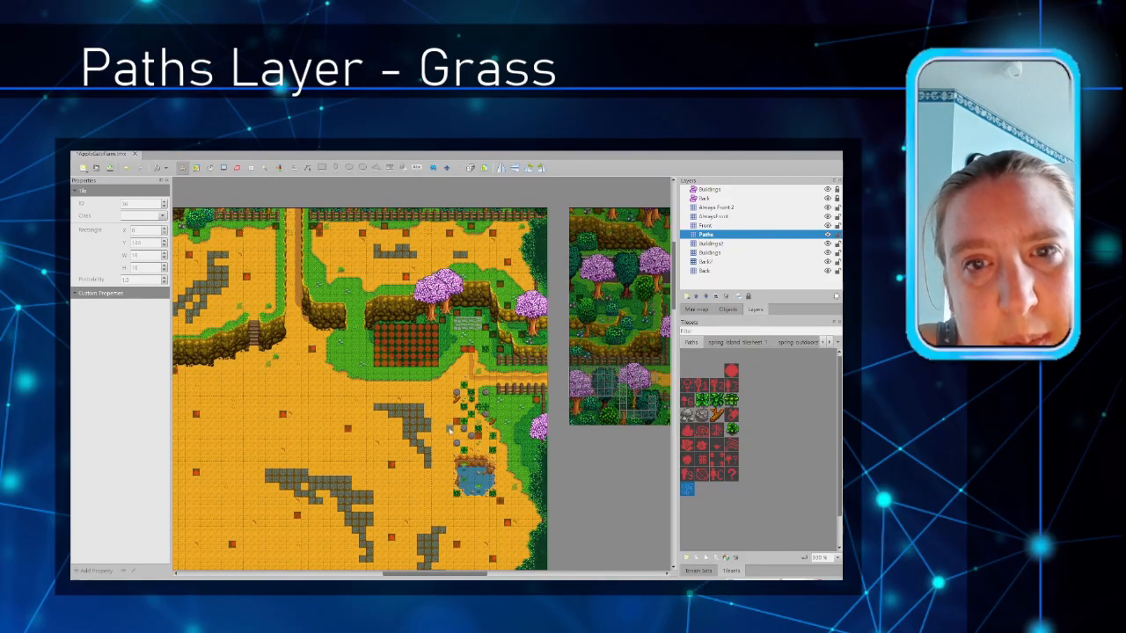
{"action": "left_click_drag", "start_coordinate": [445, 573], "coordinate": [404, 573]}
{"action": "scroll", "coordinate": [343, 343], "scroll_direction": "down", "scroll_amount": 3}
{"action": "mouse_move", "coordinate": [351, 290]}
{"action": "left_mouse_down"}
{"action": "mouse_move", "coordinate": [343, 306]}
{"action": "mouse_move", "coordinate": [387, 400]}
{"action": "left_mouse_up"}
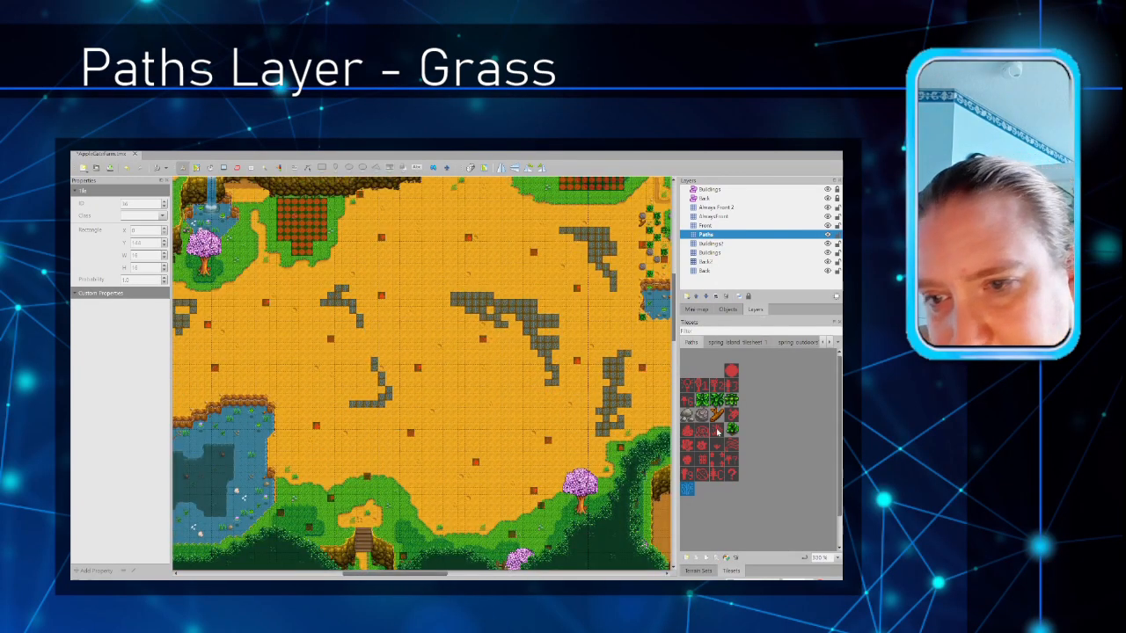
{"action": "mouse_move", "coordinate": [376, 382]}
{"action": "left_mouse_down"}
{"action": "mouse_move", "coordinate": [375, 395]}
{"action": "mouse_move", "coordinate": [380, 382]}
{"action": "left_mouse_up"}
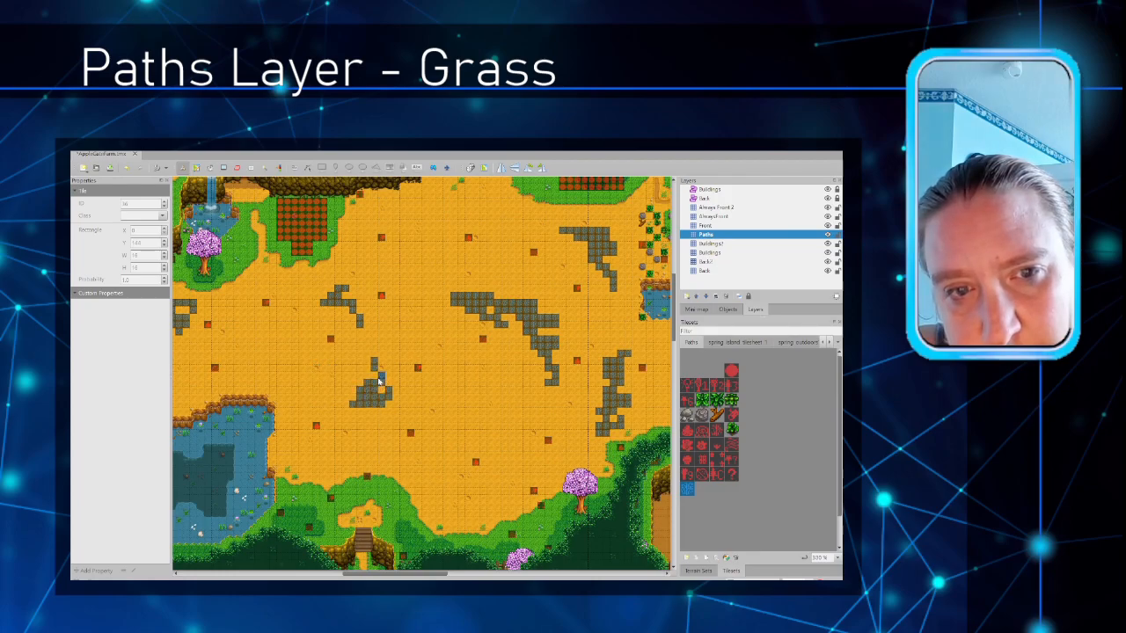
Step: Pick grass tile 22 and paint patches on the southern, western and northern parts of the central farmland
{"action": "left_click", "coordinate": [718, 431]}
{"action": "mouse_move", "coordinate": [490, 406]}
{"action": "left_mouse_down"}
{"action": "mouse_move", "coordinate": [459, 435]}
{"action": "mouse_move", "coordinate": [449, 475]}
{"action": "left_mouse_up"}
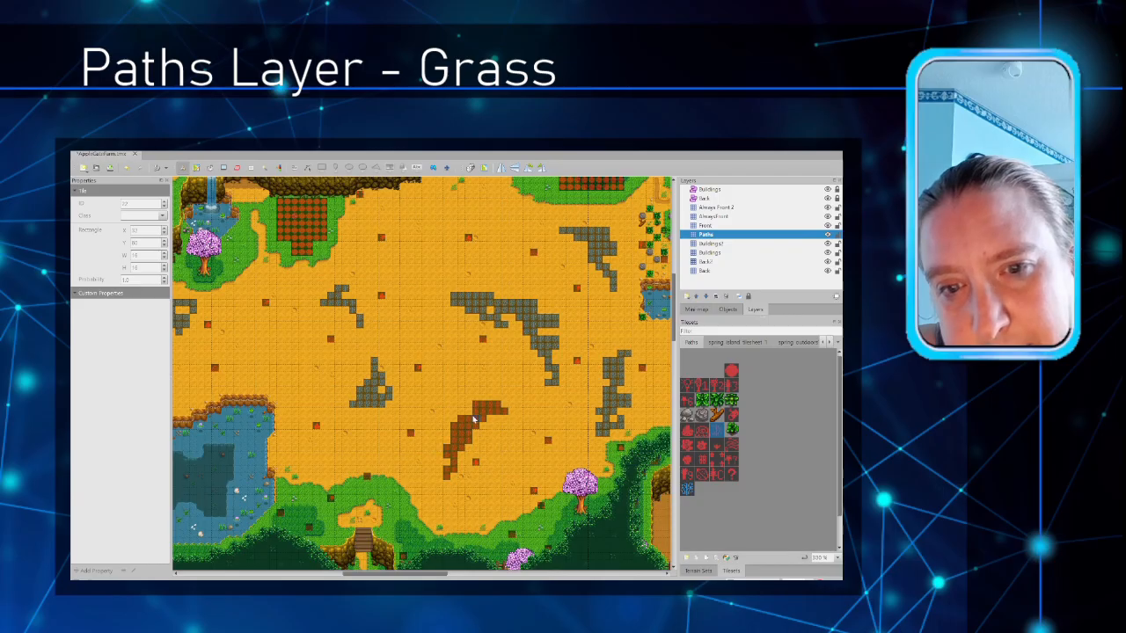
{"action": "scroll", "coordinate": [351, 453], "scroll_direction": "up", "scroll_amount": 2}
{"action": "mouse_move", "coordinate": [275, 401]}
{"action": "left_mouse_down"}
{"action": "mouse_move", "coordinate": [323, 442]}
{"action": "mouse_move", "coordinate": [286, 409]}
{"action": "left_mouse_up"}
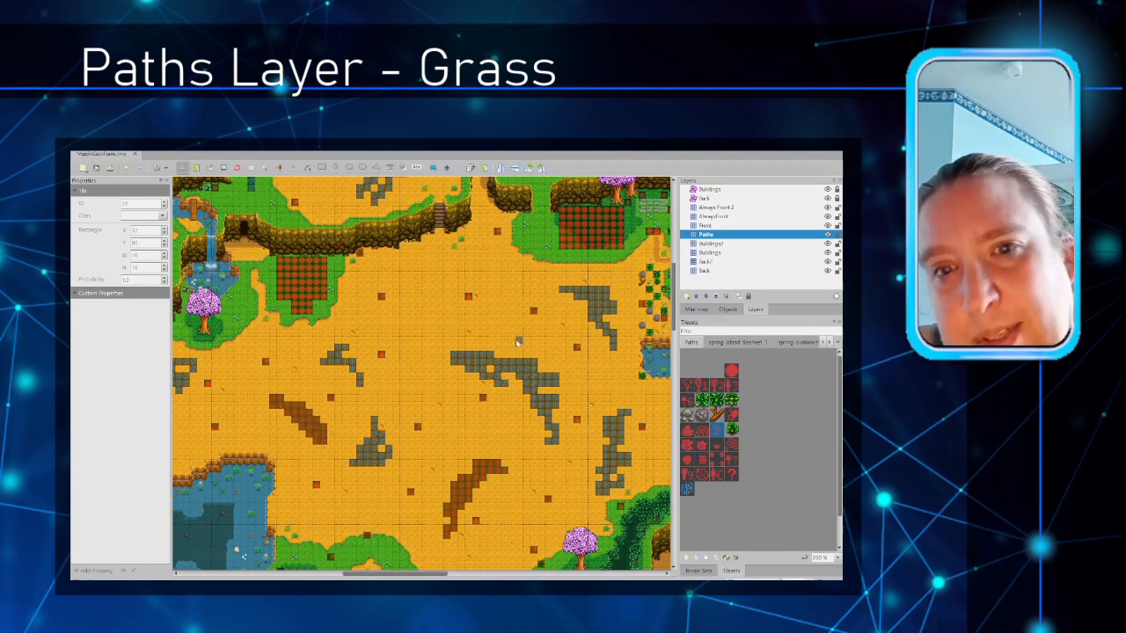
{"action": "mouse_move", "coordinate": [520, 260]}
{"action": "left_mouse_down"}
{"action": "mouse_move", "coordinate": [493, 304]}
{"action": "mouse_move", "coordinate": [526, 266]}
{"action": "left_mouse_up"}
{"action": "mouse_move", "coordinate": [431, 260]}
{"action": "left_mouse_down"}
{"action": "mouse_move", "coordinate": [415, 282]}
{"action": "mouse_move", "coordinate": [443, 324]}
{"action": "mouse_move", "coordinate": [431, 308]}
{"action": "mouse_move", "coordinate": [444, 257]}
{"action": "mouse_move", "coordinate": [442, 285]}
{"action": "left_mouse_up"}
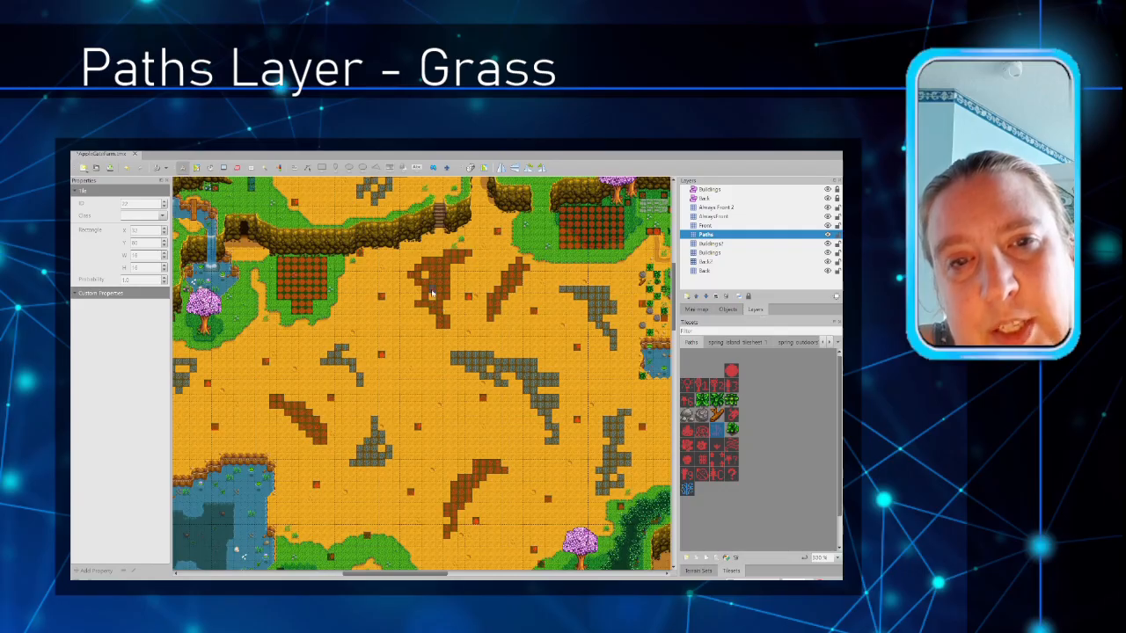
Step: Paint tile 22 grass patches on the farmland north of the large pond and in the two northwest fields
{"action": "scroll", "coordinate": [434, 295], "scroll_direction": "down", "scroll_amount": 3}
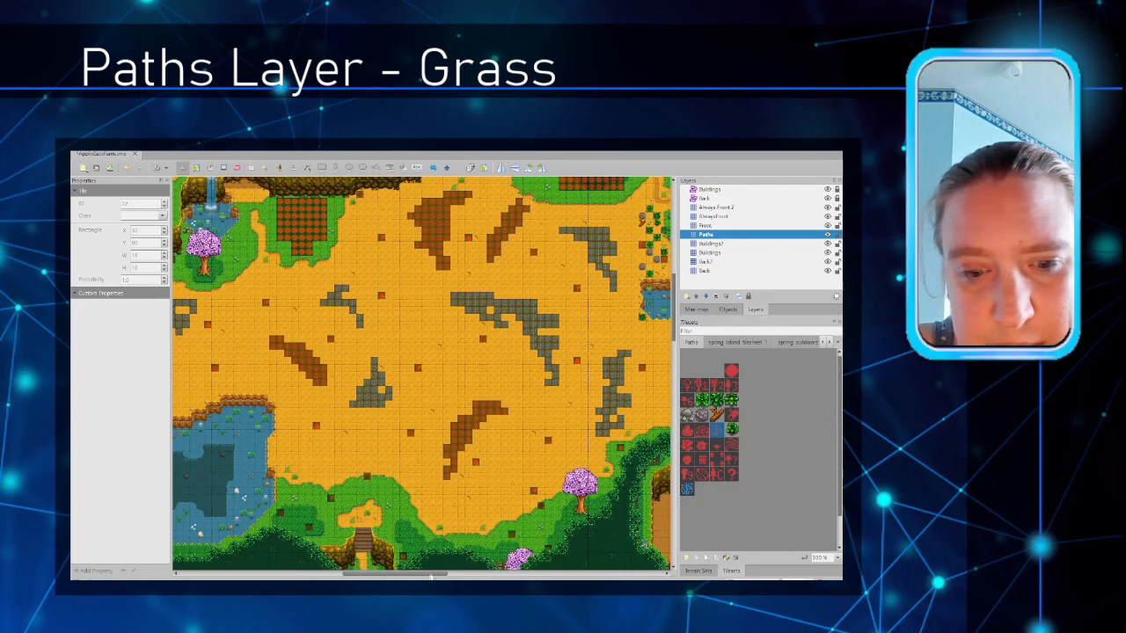
{"action": "left_click_drag", "start_coordinate": [396, 574], "coordinate": [345, 574]}
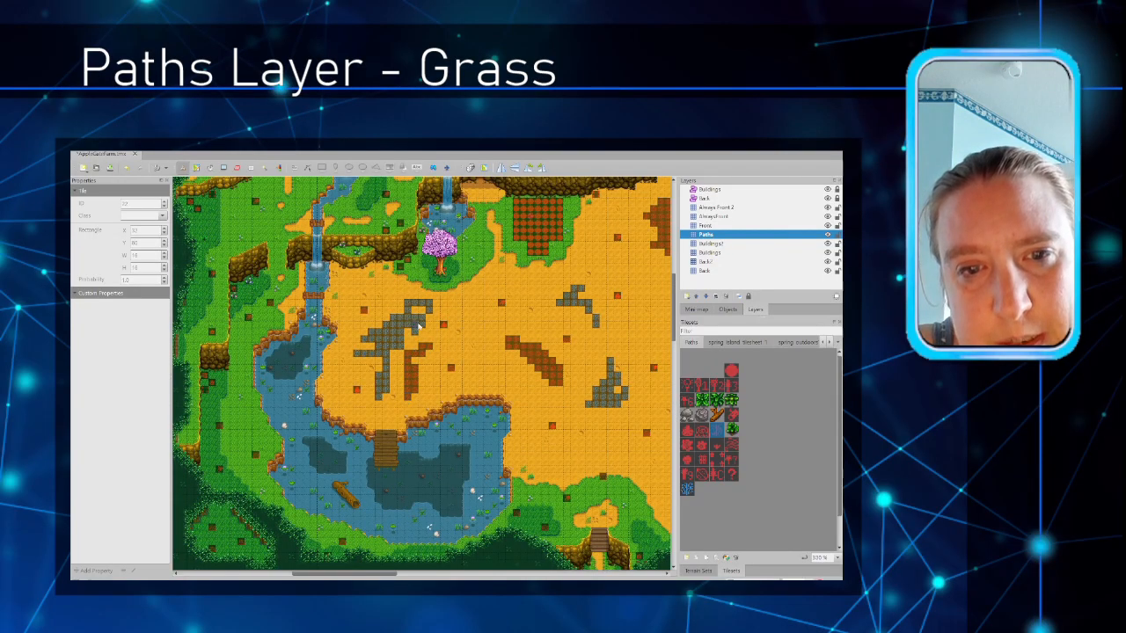
{"action": "scroll", "coordinate": [415, 309], "scroll_direction": "up", "scroll_amount": 5}
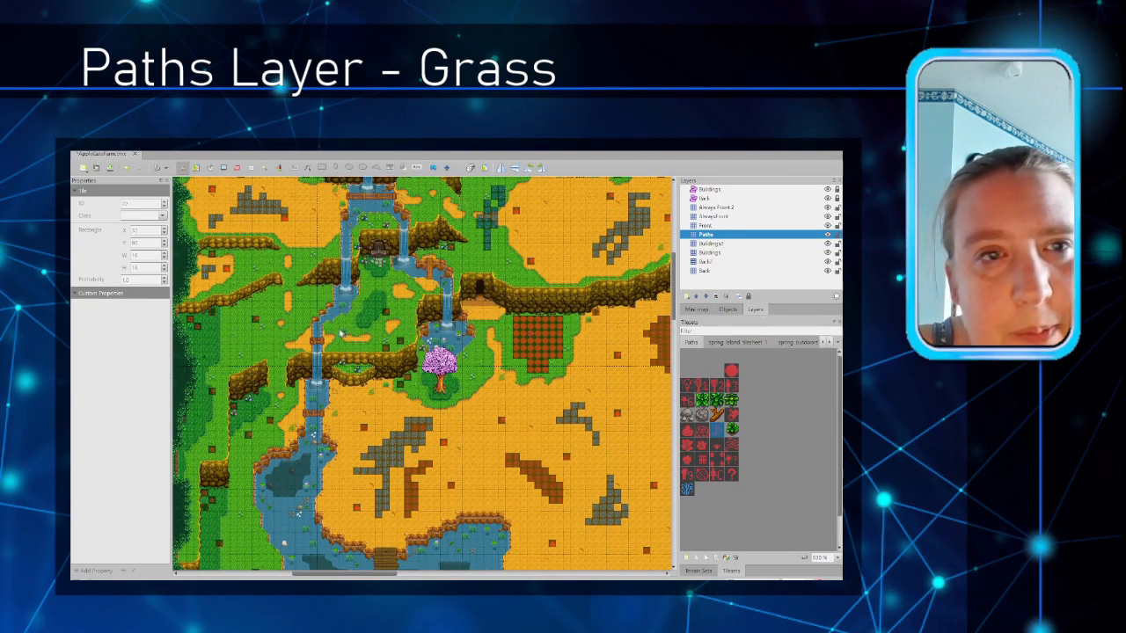
{"action": "left_click_drag", "start_coordinate": [271, 302], "coordinate": [307, 336]}
{"action": "left_click", "coordinate": [218, 396]}
{"action": "left_click_drag", "start_coordinate": [233, 307], "coordinate": [223, 322]}
Step: Paint a tile 22 grass patch in the north-central field and erase the blue grass from the green strip west of it
{"action": "mouse_move", "coordinate": [554, 328]}
{"action": "left_mouse_down"}
{"action": "mouse_move", "coordinate": [549, 355]}
{"action": "mouse_move", "coordinate": [533, 331]}
{"action": "mouse_move", "coordinate": [548, 327]}
{"action": "mouse_move", "coordinate": [490, 330]}
{"action": "mouse_move", "coordinate": [485, 351]}
{"action": "mouse_move", "coordinate": [497, 313]}
{"action": "left_mouse_up"}
{"action": "left_click", "coordinate": [237, 167]}
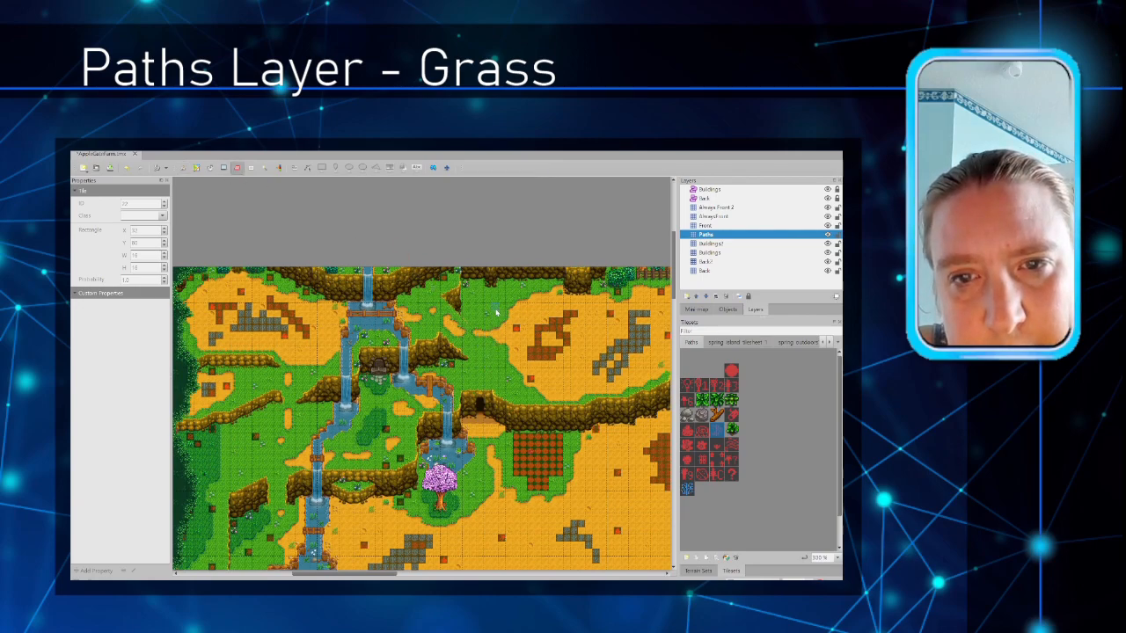
Step: Paint tile 22 grass patches in the north-central field's northeast corner, mid-farmland and at the farmland's southern end
{"action": "left_click", "coordinate": [716, 433]}
{"action": "left_click_drag", "start_coordinate": [383, 574], "coordinate": [423, 576]}
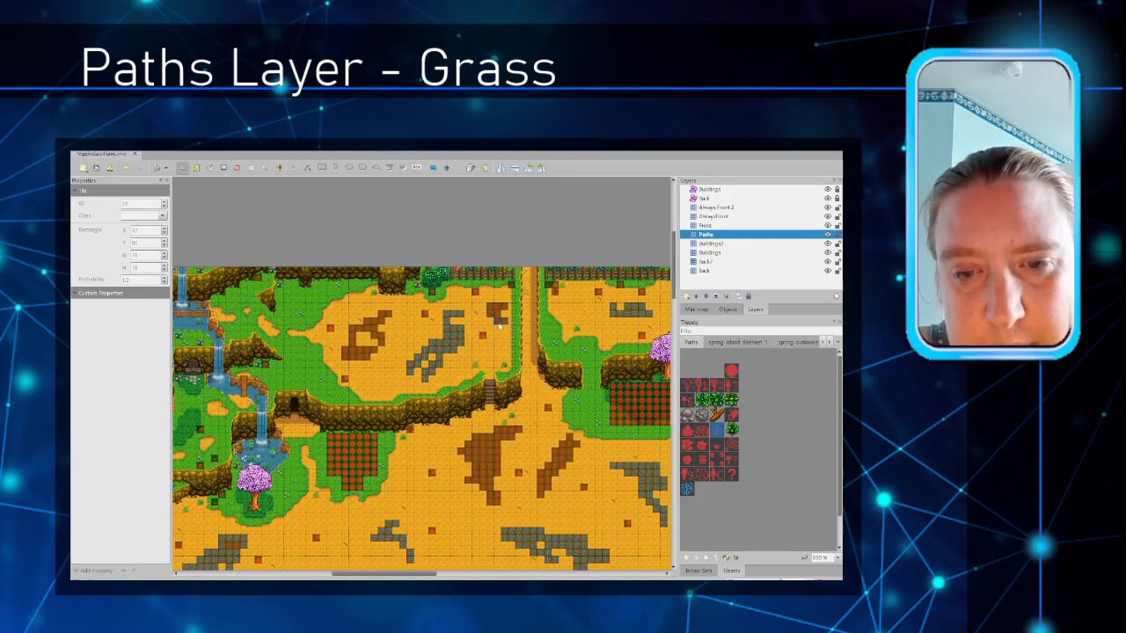
{"action": "scroll", "coordinate": [499, 327], "scroll_direction": "down", "scroll_amount": 5}
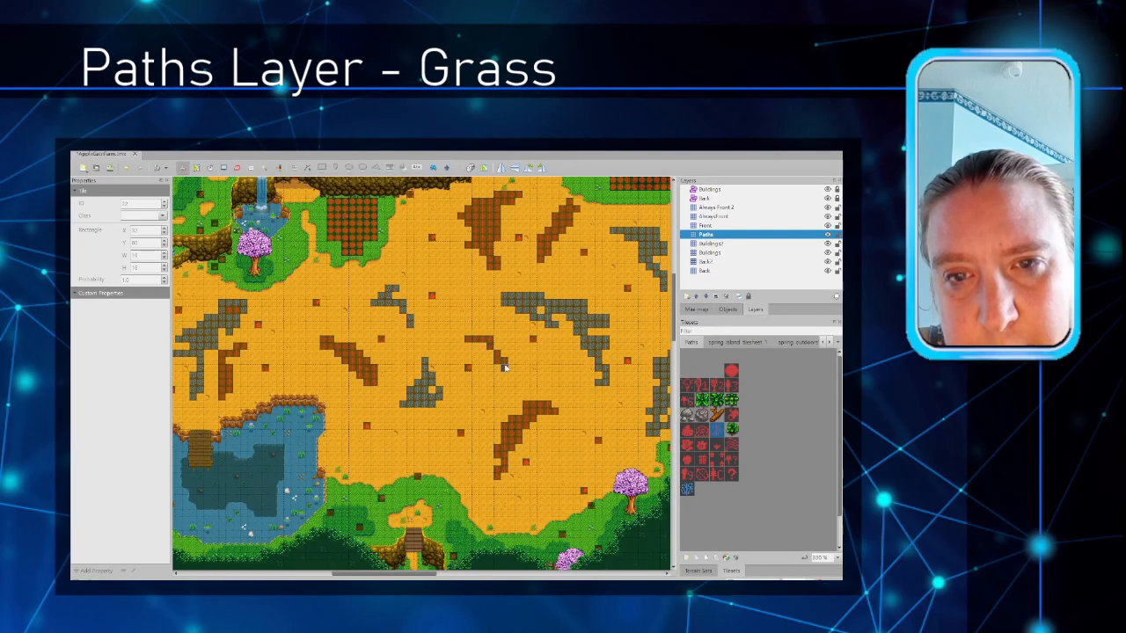
{"action": "scroll", "coordinate": [504, 368], "scroll_direction": "up", "scroll_amount": 4}
{"action": "scroll", "coordinate": [489, 407], "scroll_direction": "down", "scroll_amount": 2}
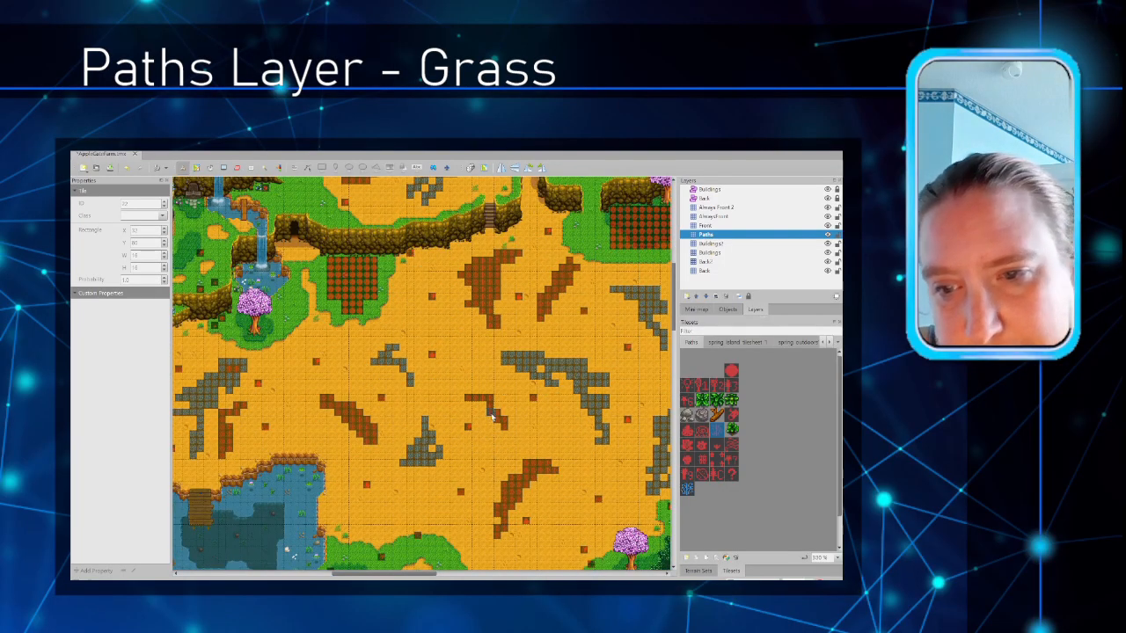
{"action": "scroll", "coordinate": [503, 438], "scroll_direction": "down", "scroll_amount": 3}
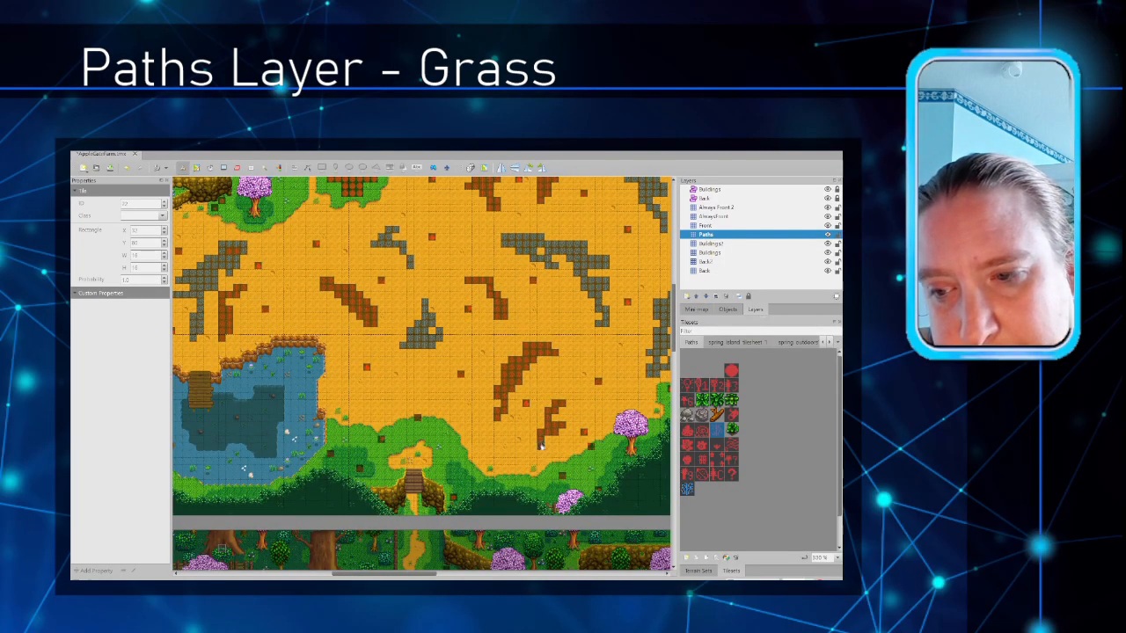
Step: Pick tree tile 9 from the Paths tileset and scatter tree markers over the farmland from the northeast field round to the northwest
{"action": "scroll", "coordinate": [515, 420], "scroll_direction": "up", "scroll_amount": 1}
{"action": "scroll", "coordinate": [514, 421], "scroll_direction": "up", "scroll_amount": 3}
{"action": "left_click_drag", "start_coordinate": [410, 575], "coordinate": [436, 575]}
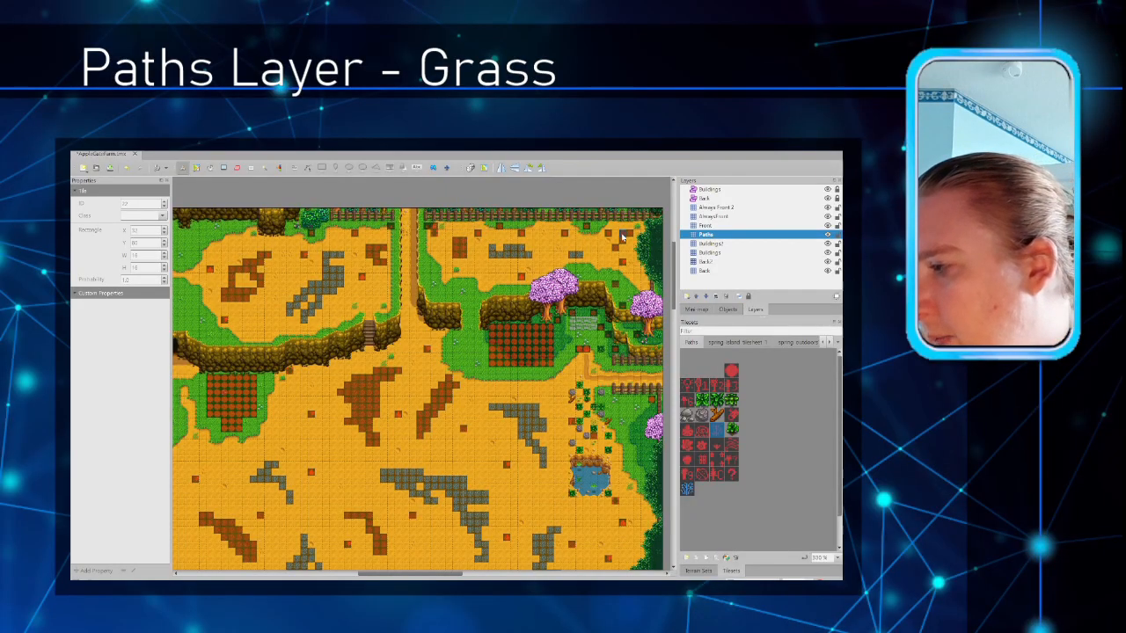
{"action": "left_click", "coordinate": [702, 385]}
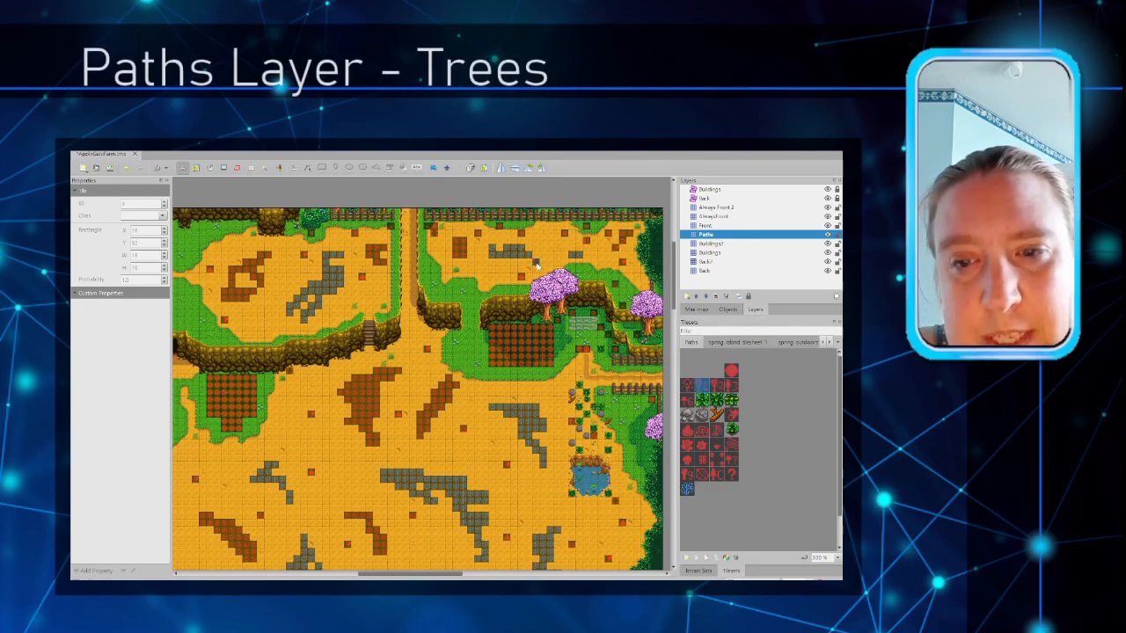
{"action": "scroll", "coordinate": [533, 479], "scroll_direction": "down", "scroll_amount": 2}
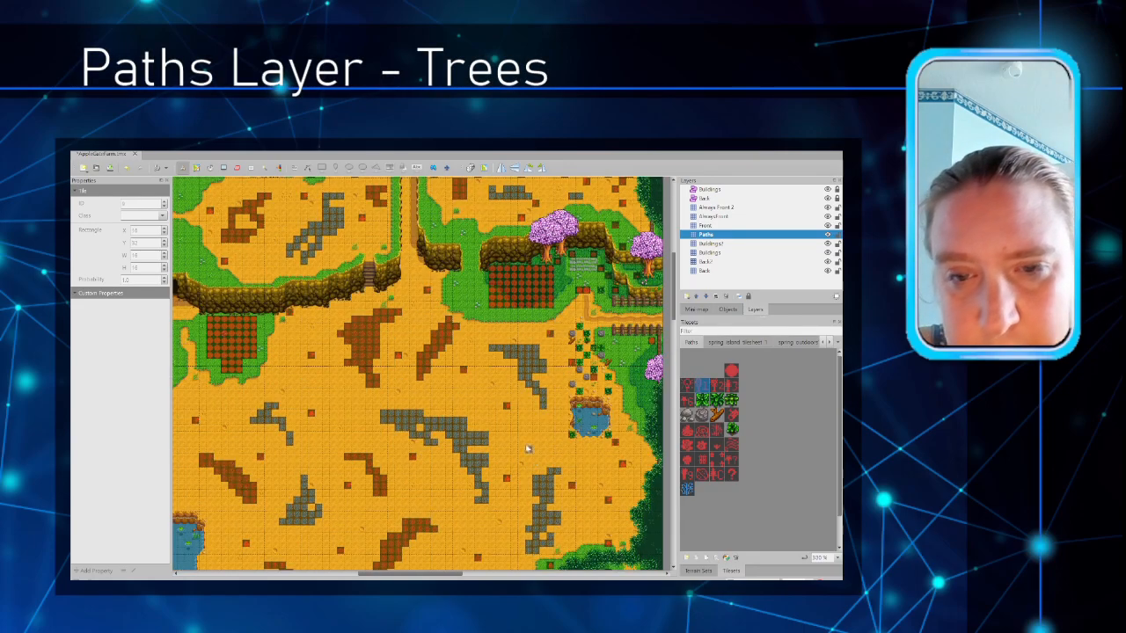
{"action": "scroll", "coordinate": [499, 536], "scroll_direction": "down", "scroll_amount": 2}
{"action": "scroll", "coordinate": [502, 529], "scroll_direction": "down", "scroll_amount": 2}
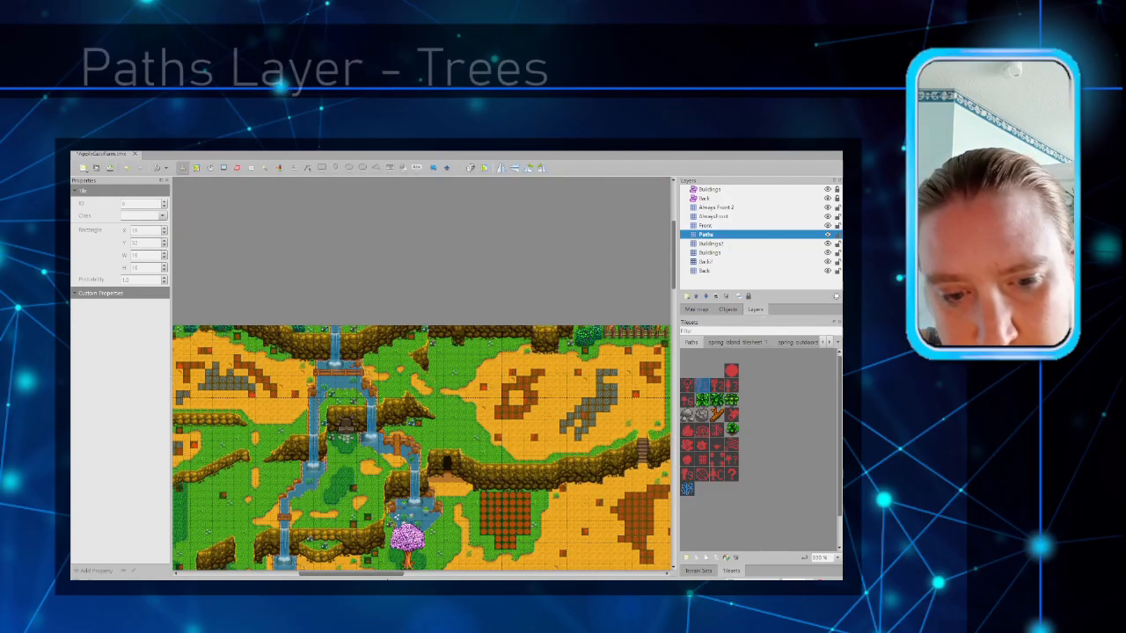
{"action": "left_click_drag", "start_coordinate": [392, 576], "coordinate": [470, 576]}
Step: Pick tree tile 10 and scatter its markers from the northeast field down through the eastern and southern farmland
{"action": "left_click", "coordinate": [717, 385]}
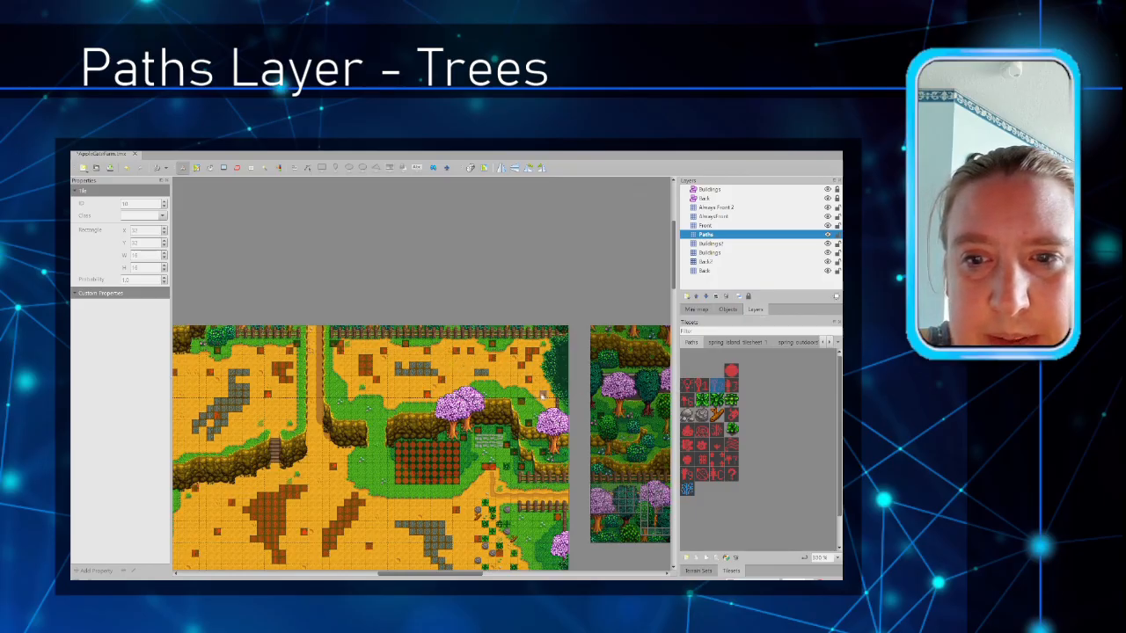
{"action": "scroll", "coordinate": [406, 396], "scroll_direction": "down", "scroll_amount": 2}
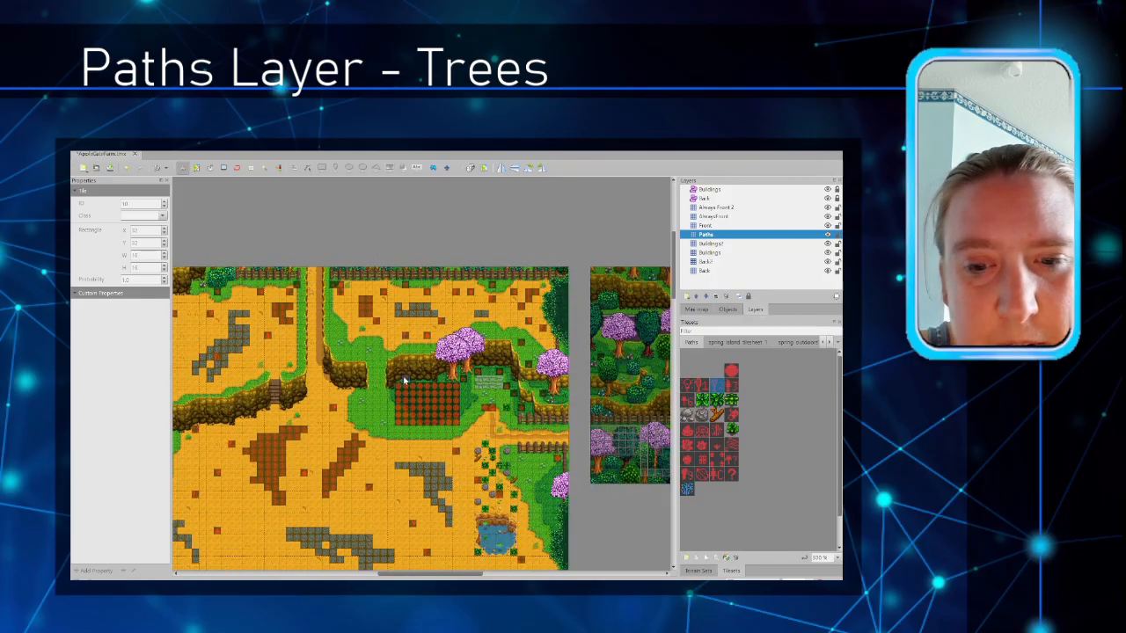
{"action": "scroll", "coordinate": [405, 380], "scroll_direction": "down", "scroll_amount": 6}
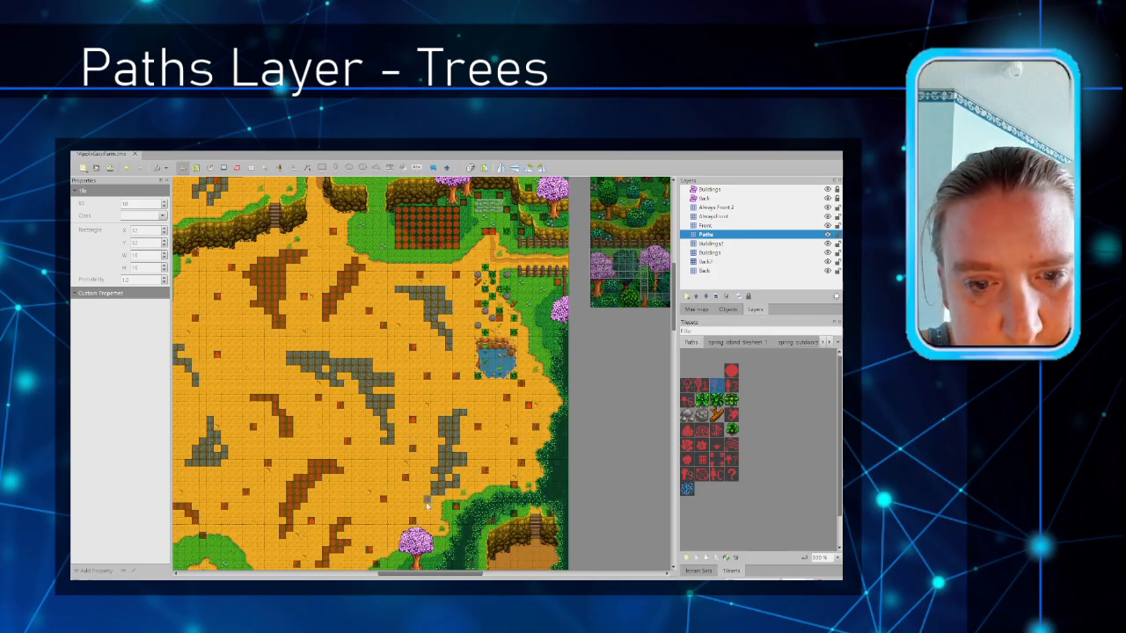
{"action": "scroll", "coordinate": [347, 457], "scroll_direction": "down", "scroll_amount": 4}
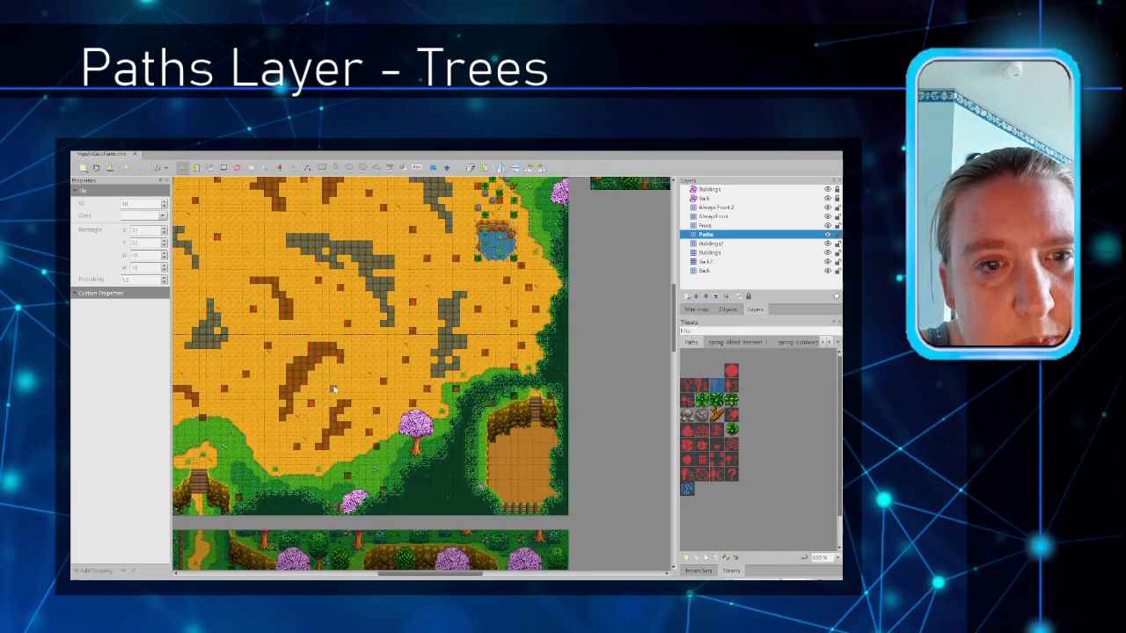
{"action": "scroll", "coordinate": [333, 388], "scroll_direction": "up", "scroll_amount": 4}
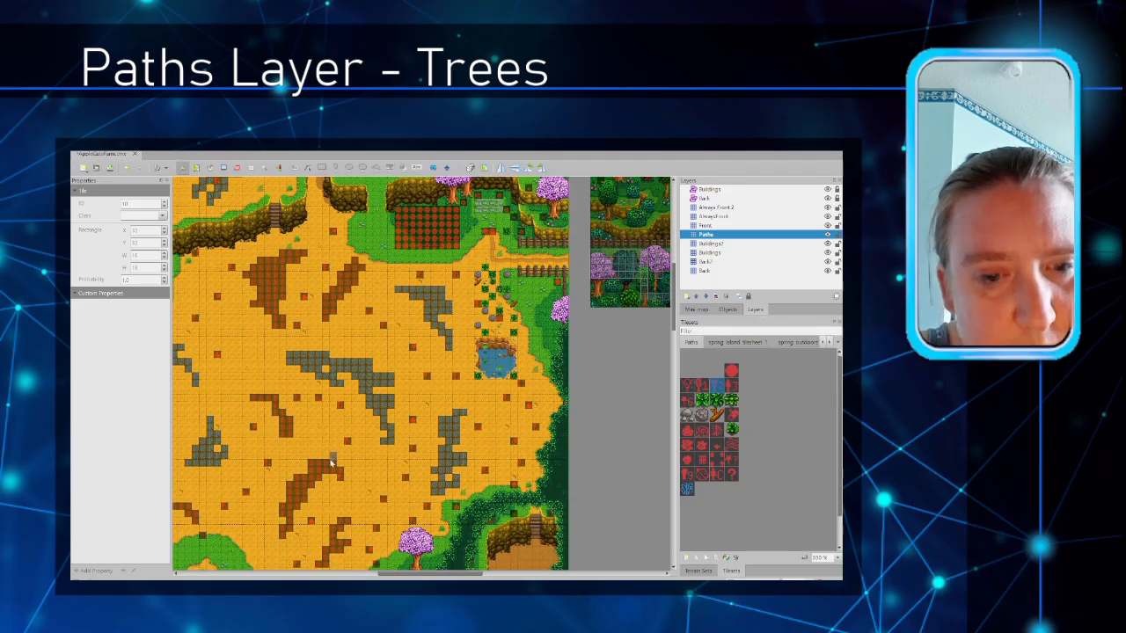
{"action": "scroll", "coordinate": [333, 461], "scroll_direction": "down", "scroll_amount": 4}
{"action": "left_click_drag", "start_coordinate": [403, 573], "coordinate": [359, 573]}
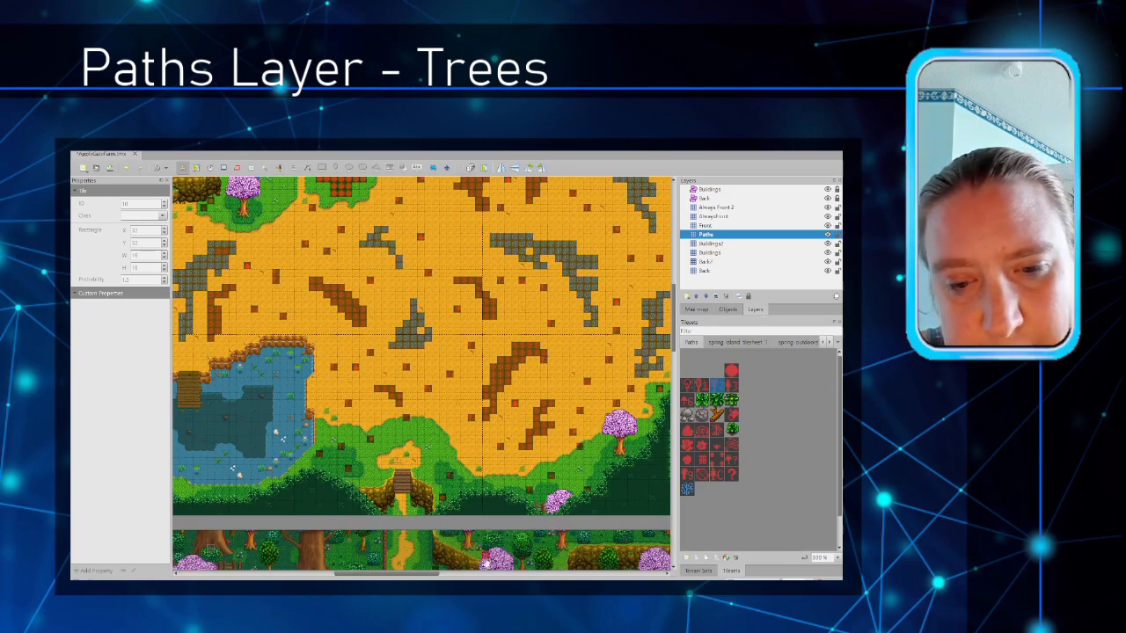
Step: Scatter tile 10 tree markers over the western and northwestern grassland, and add tile 11 tree markers around the farm
{"action": "scroll", "coordinate": [479, 528], "scroll_direction": "left", "scroll_amount": 5, "text": "shift"}
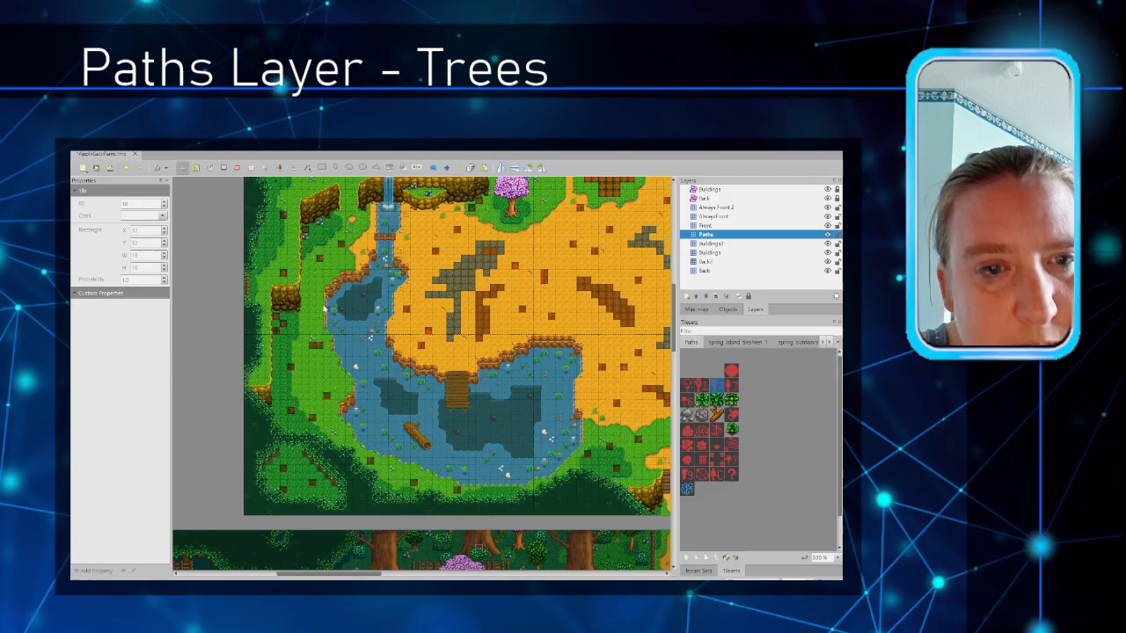
{"action": "scroll", "coordinate": [320, 297], "scroll_direction": "up", "scroll_amount": 2}
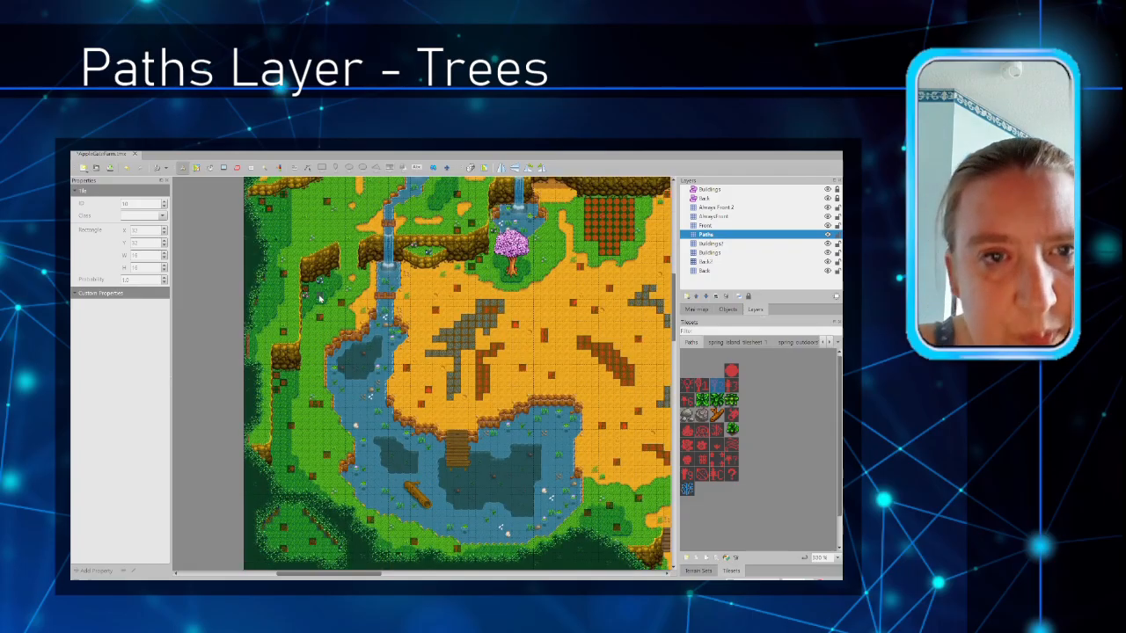
{"action": "scroll", "coordinate": [304, 236], "scroll_direction": "up", "scroll_amount": 5}
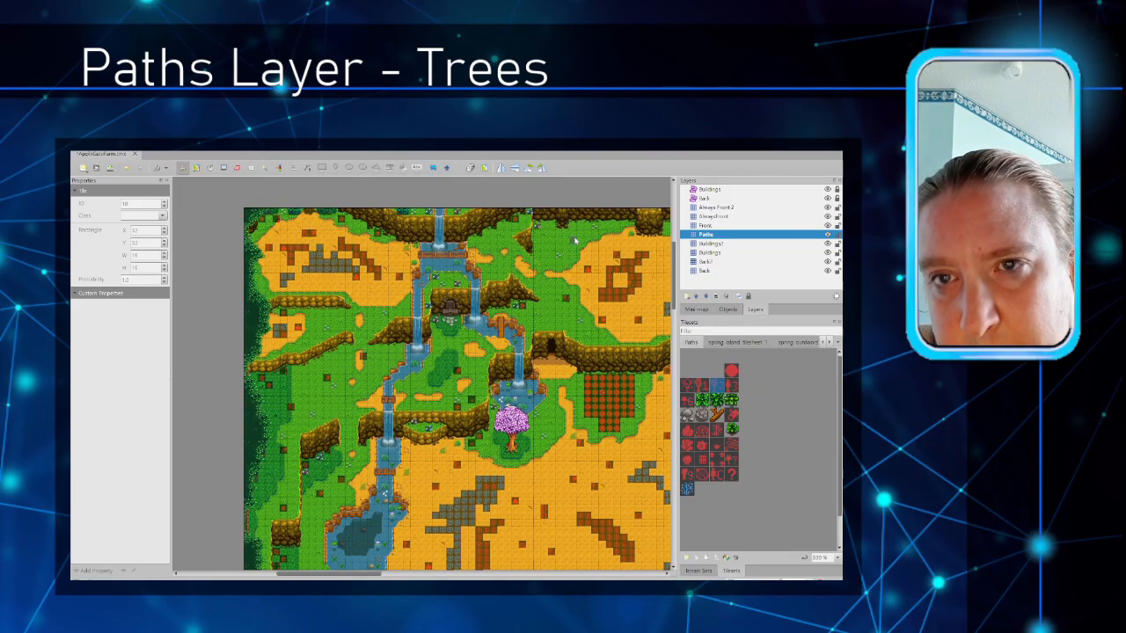
{"action": "left_click", "coordinate": [731, 384]}
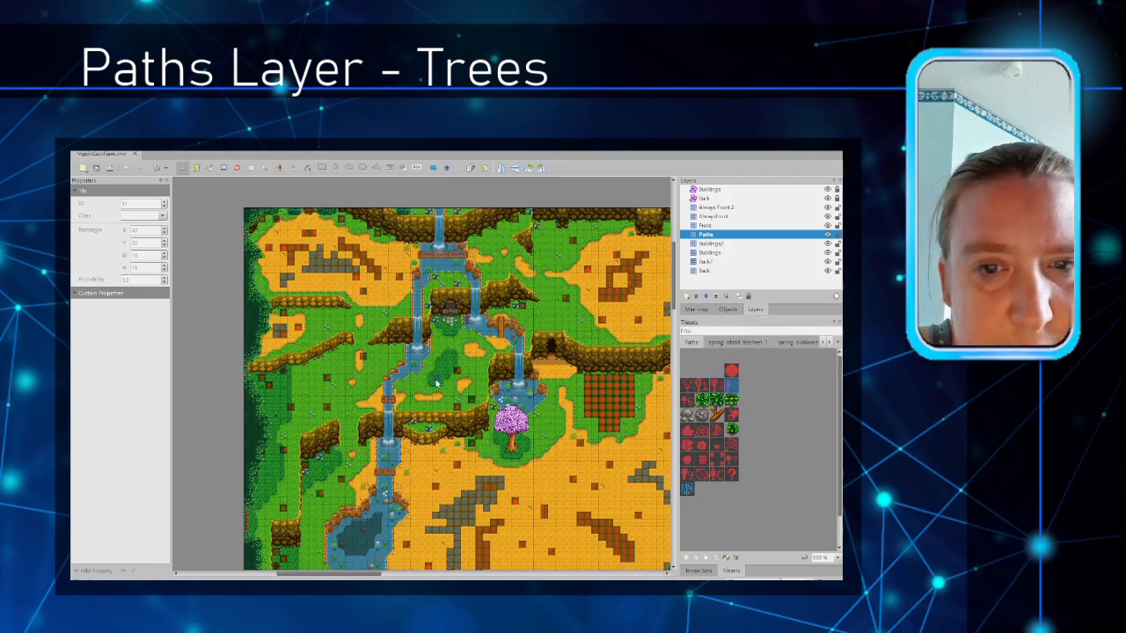
{"action": "scroll", "coordinate": [420, 393], "scroll_direction": "down", "scroll_amount": 3}
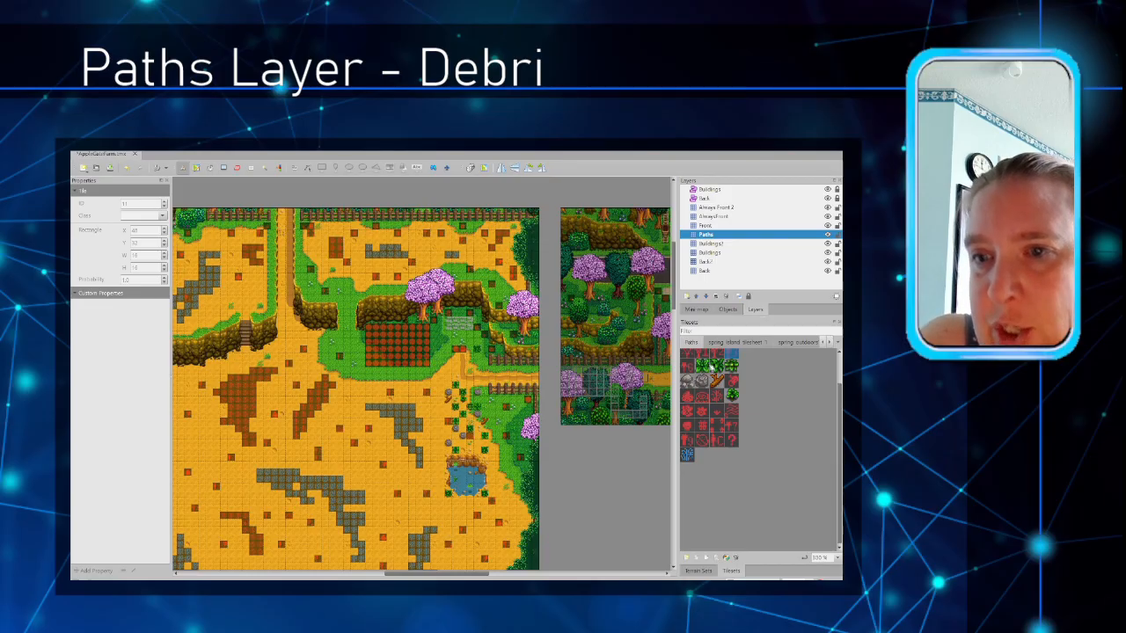
Step: Scatter debris markers across the farmland, grass areas and southeast dirt field, using stone tile 16 and weed tile 14 among others
{"action": "left_click", "coordinate": [687, 385]}
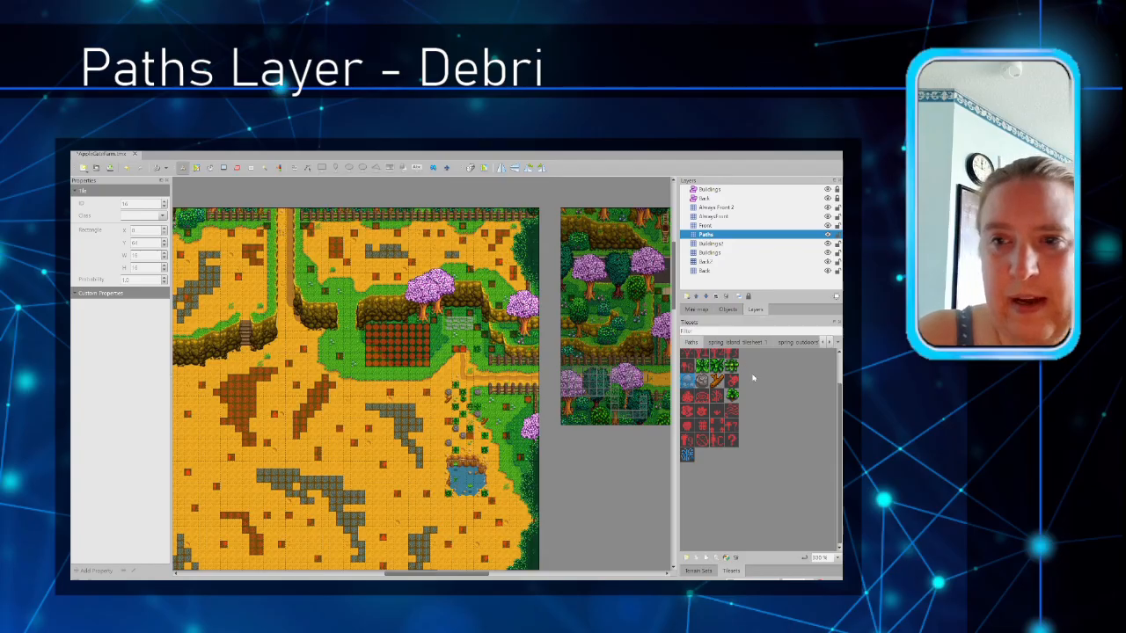
{"action": "scroll", "coordinate": [359, 393], "scroll_direction": "down", "scroll_amount": 5}
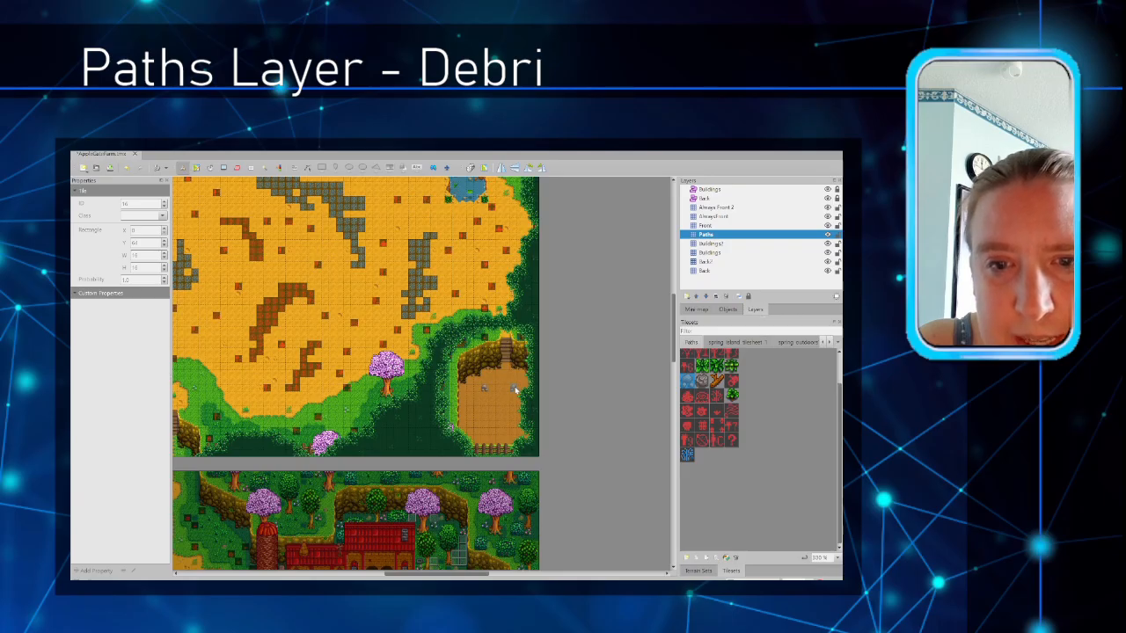
{"action": "mouse_move", "coordinate": [520, 214]}
{"action": "left_mouse_down"}
{"action": "mouse_move", "coordinate": [520, 229]}
{"action": "mouse_move", "coordinate": [447, 273]}
{"action": "left_mouse_up"}
{"action": "left_click_drag", "start_coordinate": [377, 316], "coordinate": [369, 330]}
{"action": "left_click", "coordinate": [347, 294]}
{"action": "scroll", "coordinate": [355, 306], "scroll_direction": "up", "scroll_amount": 3}
{"action": "left_click", "coordinate": [376, 361]}
{"action": "left_click", "coordinate": [363, 353]}
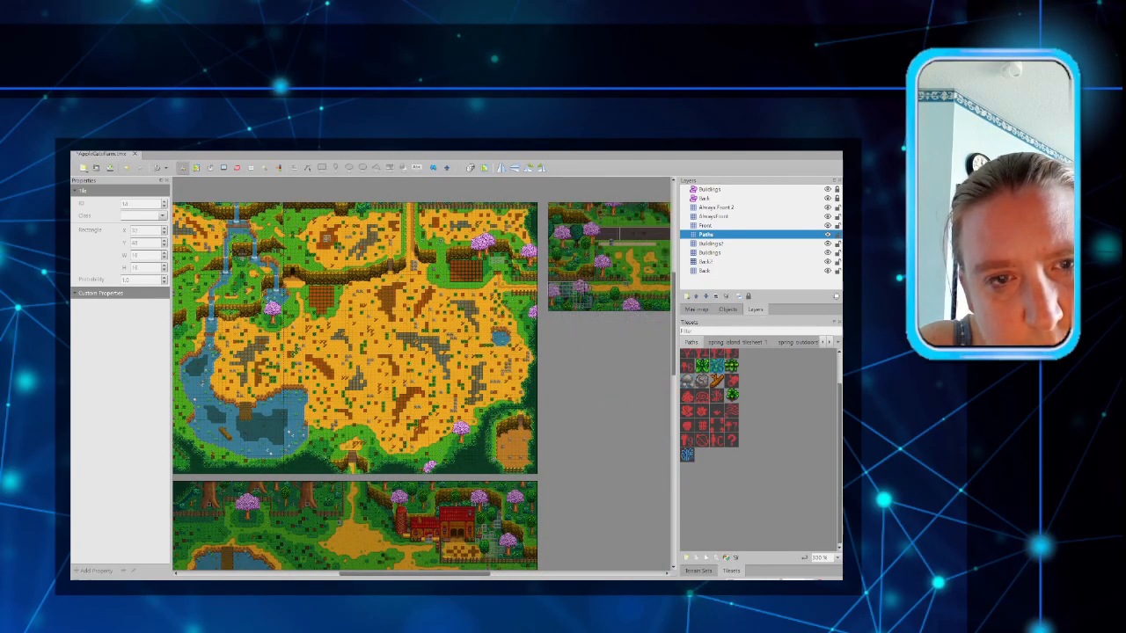
{"action": "left_click_drag", "start_coordinate": [484, 574], "coordinate": [463, 572]}
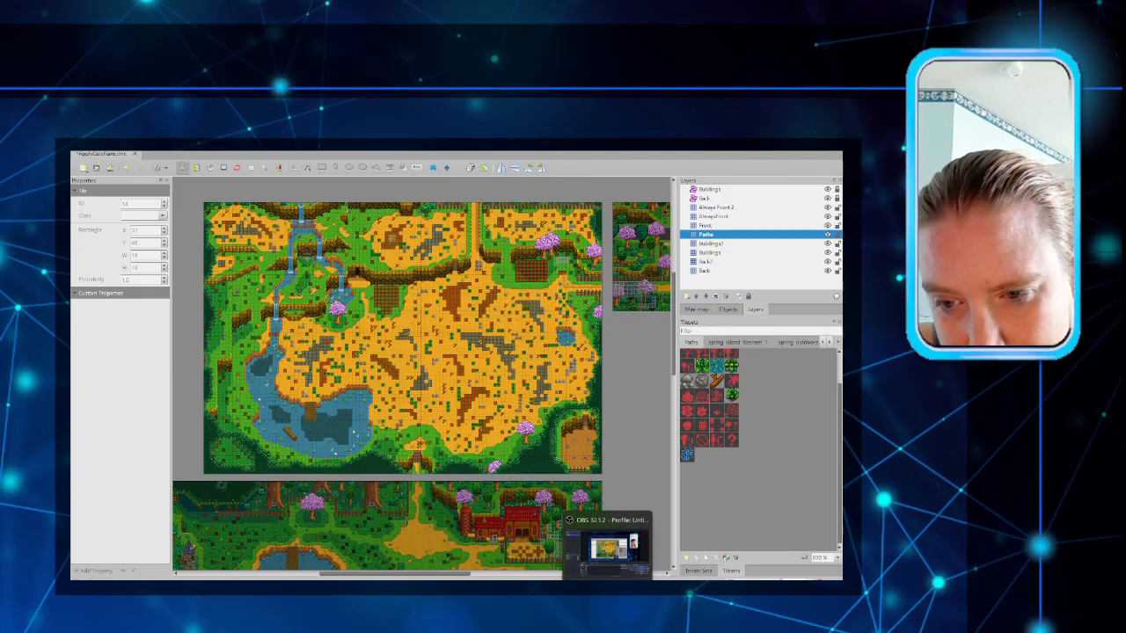
{"action": "key", "text": "alt+Tab"}
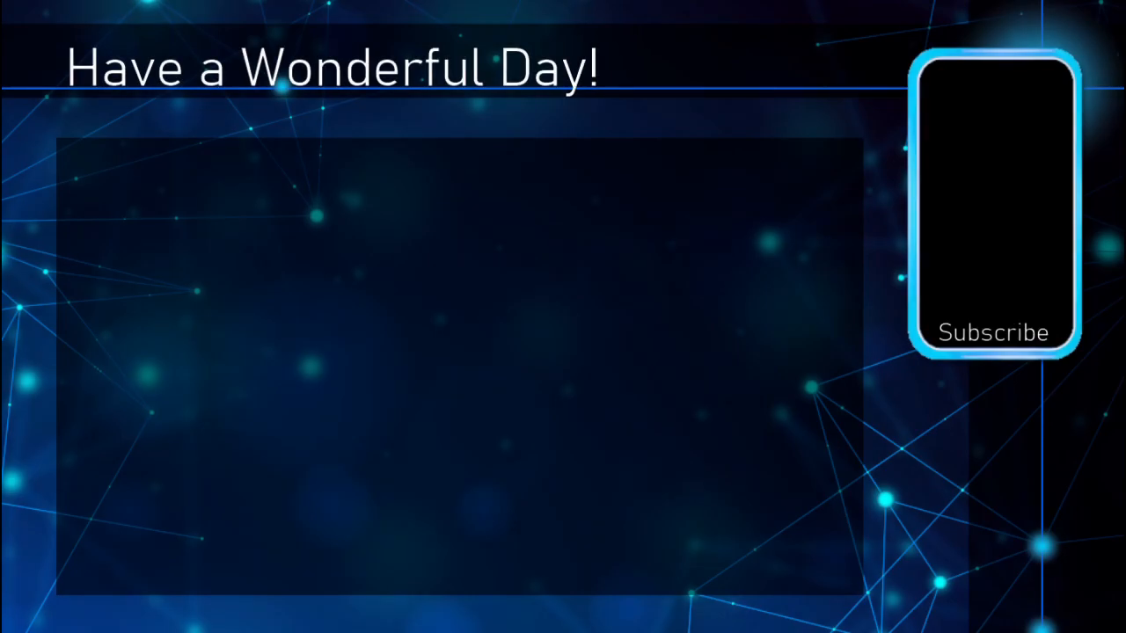